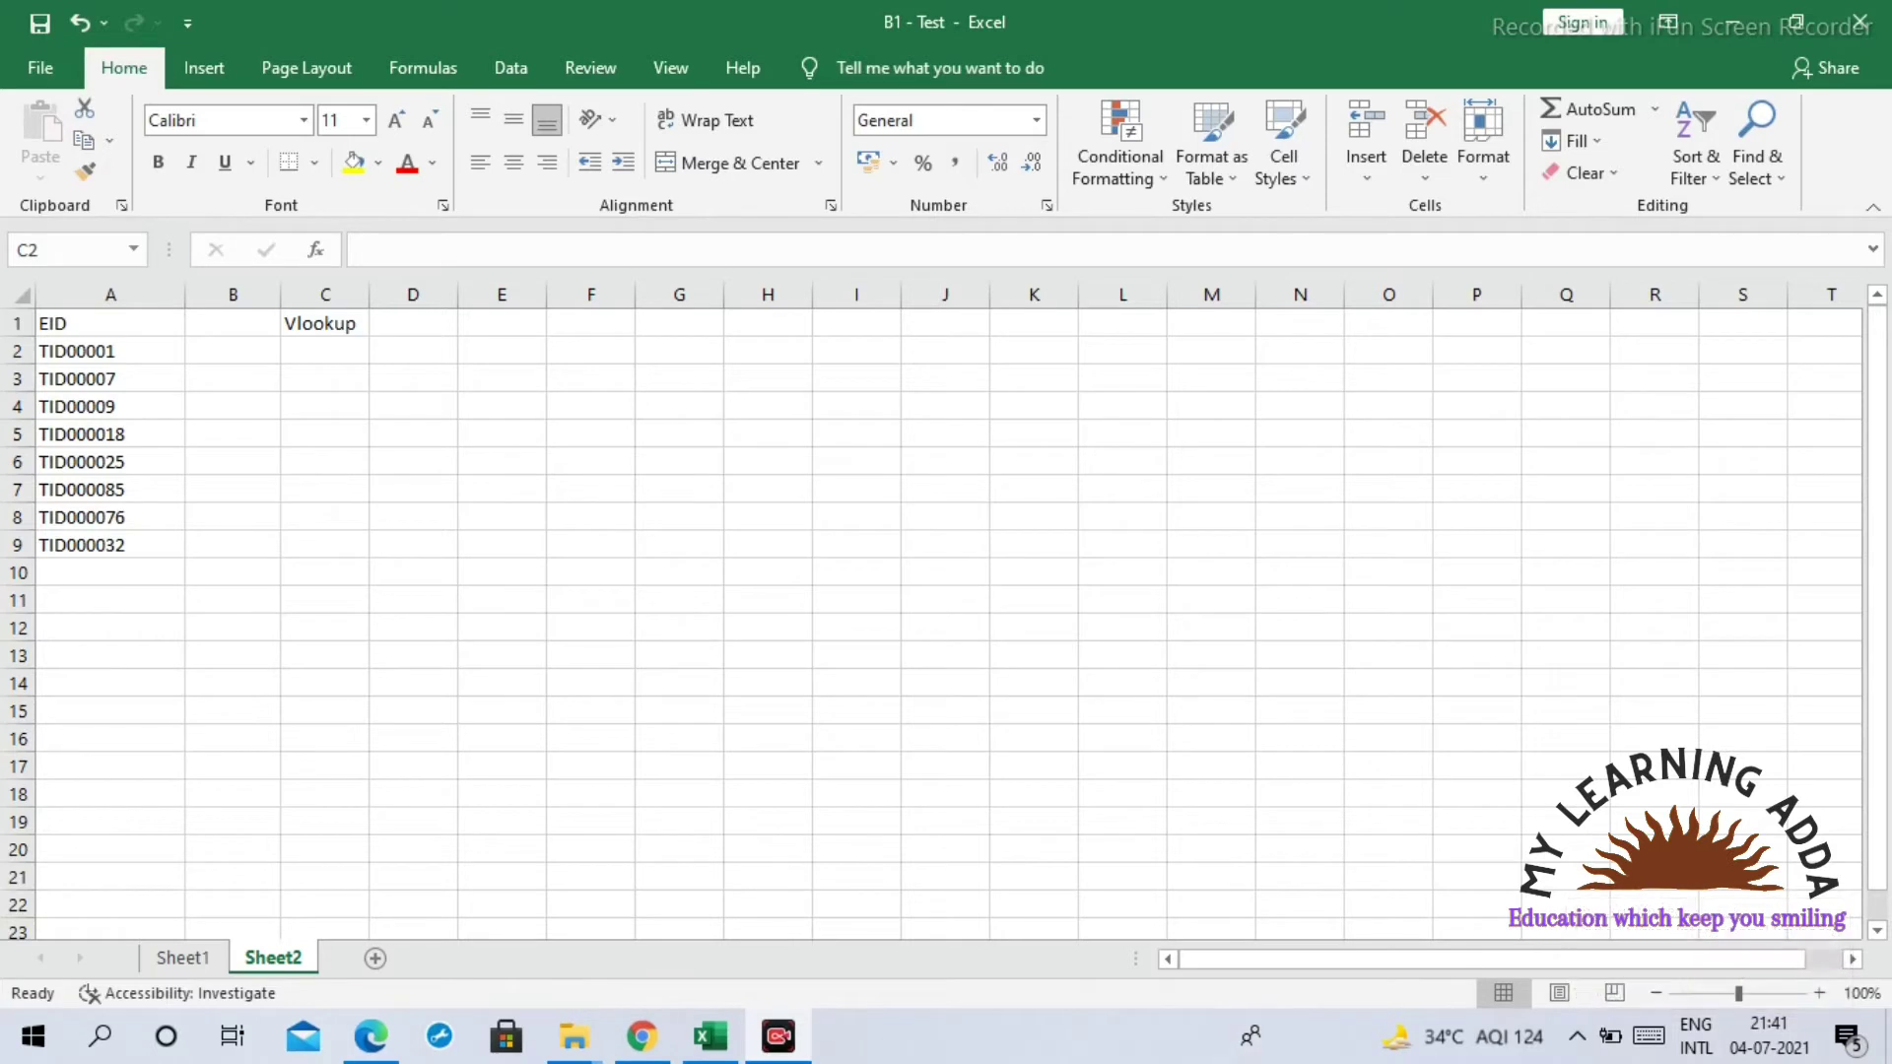
Step: Insert two blank columns before column I on Sheet1, between the employee table and the pivot table
{"action": "left_click", "coordinate": [324, 350]}
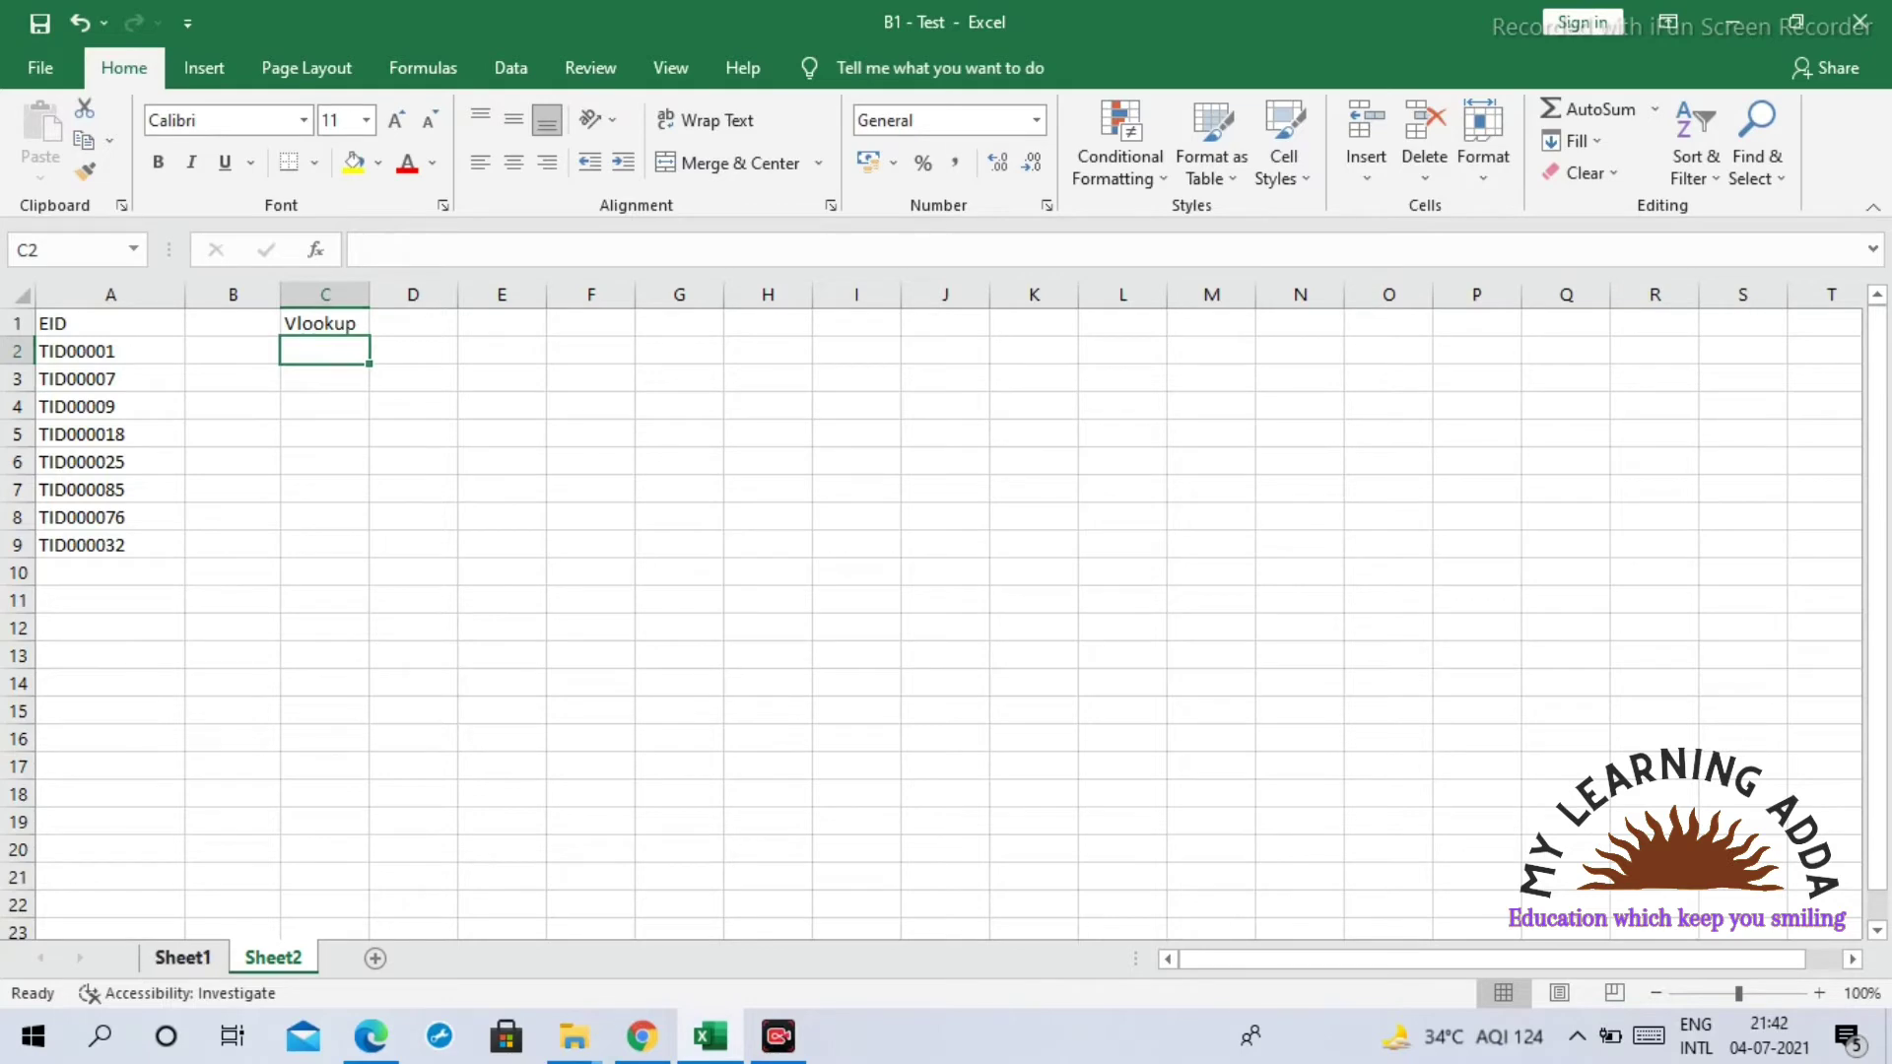
{"action": "key", "text": "ctrl+Page_Up"}
{"action": "left_click", "coordinate": [742, 553]}
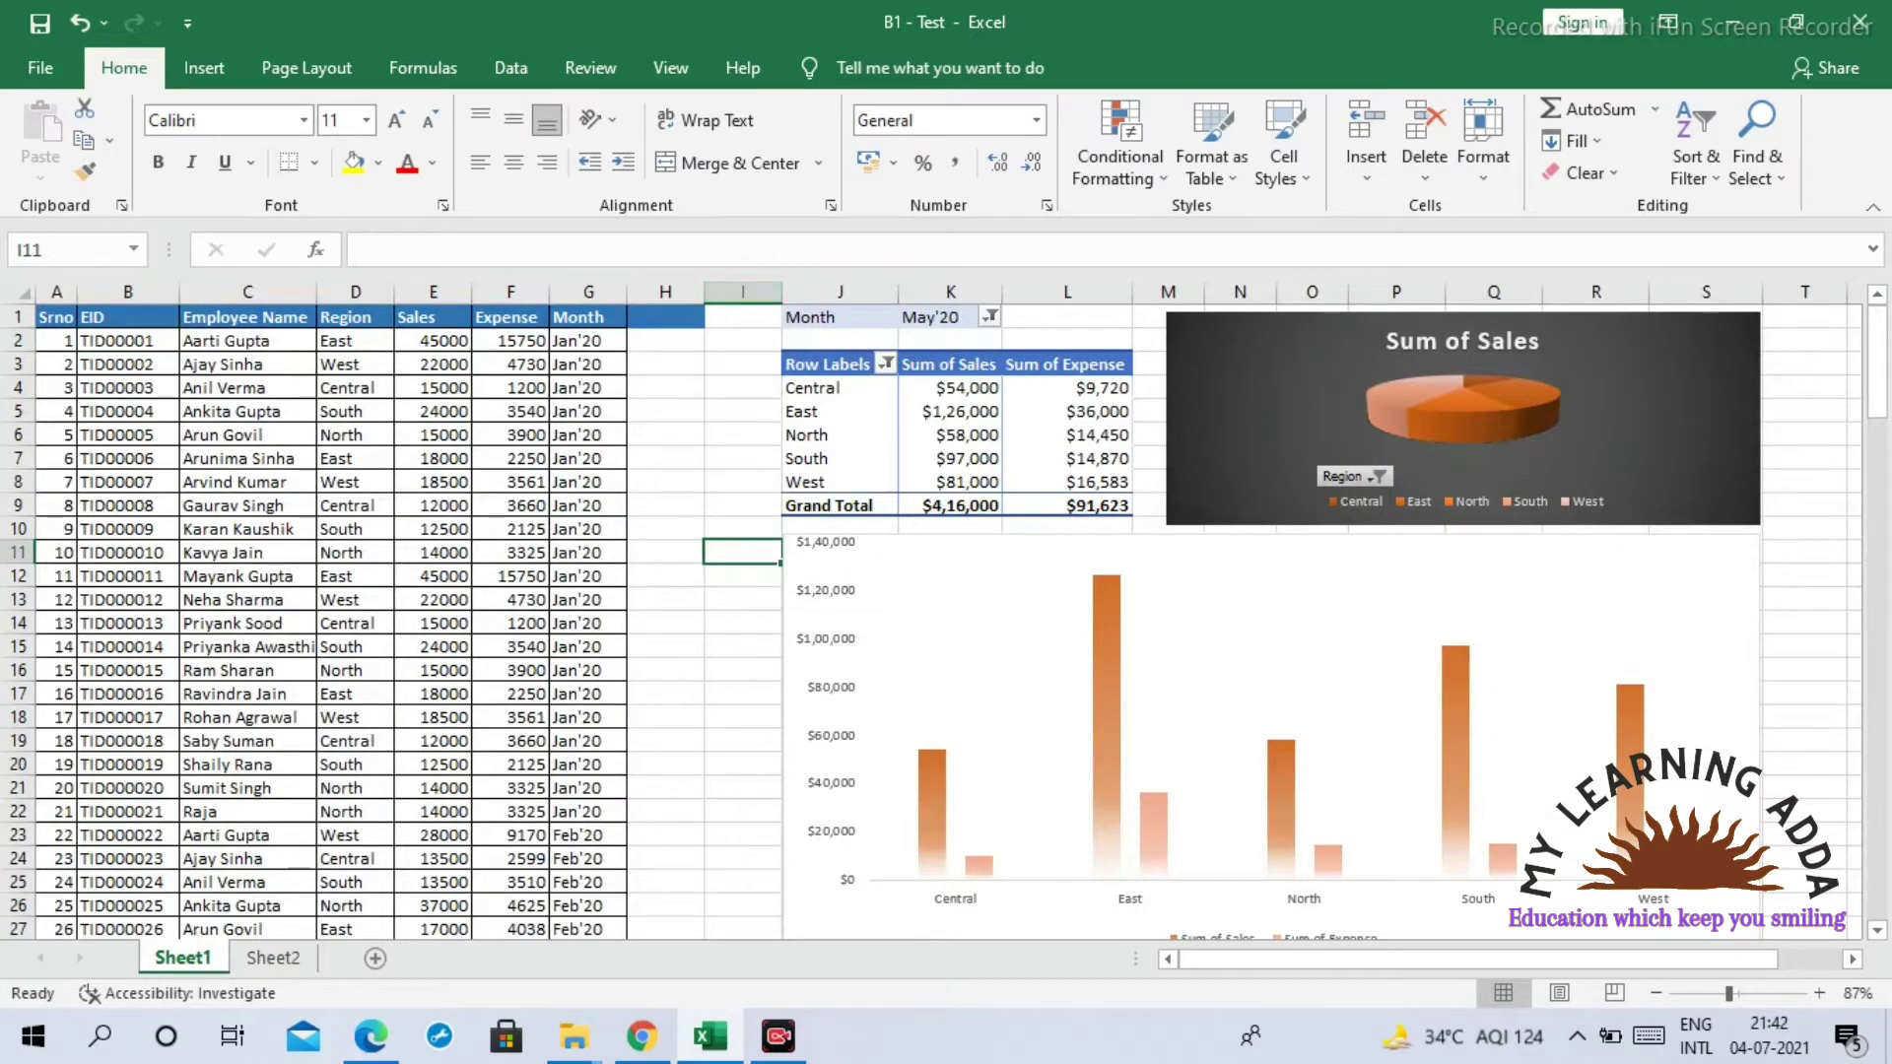
{"action": "left_click", "coordinate": [128, 575]}
{"action": "left_click", "coordinate": [665, 529]}
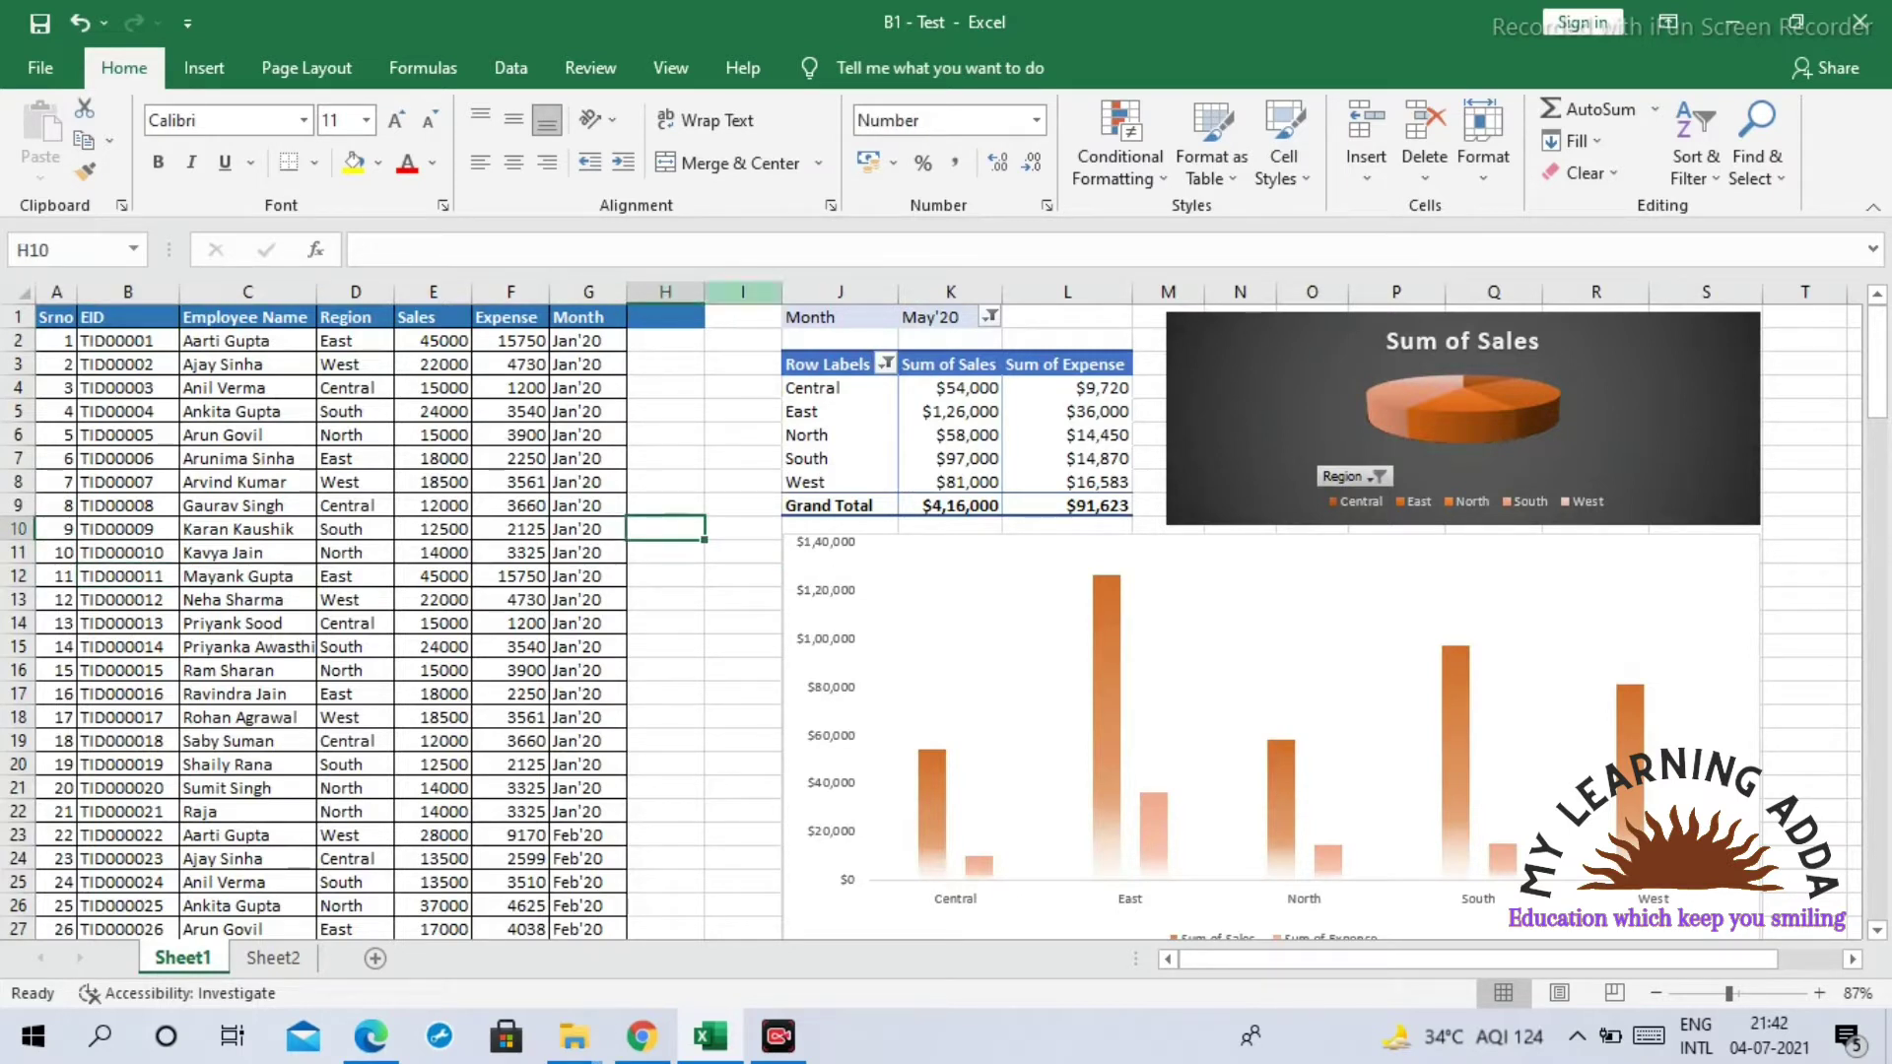
{"action": "left_click", "coordinate": [743, 293]}
{"action": "right_click", "coordinate": [749, 293]}
{"action": "left_click", "coordinate": [813, 521]}
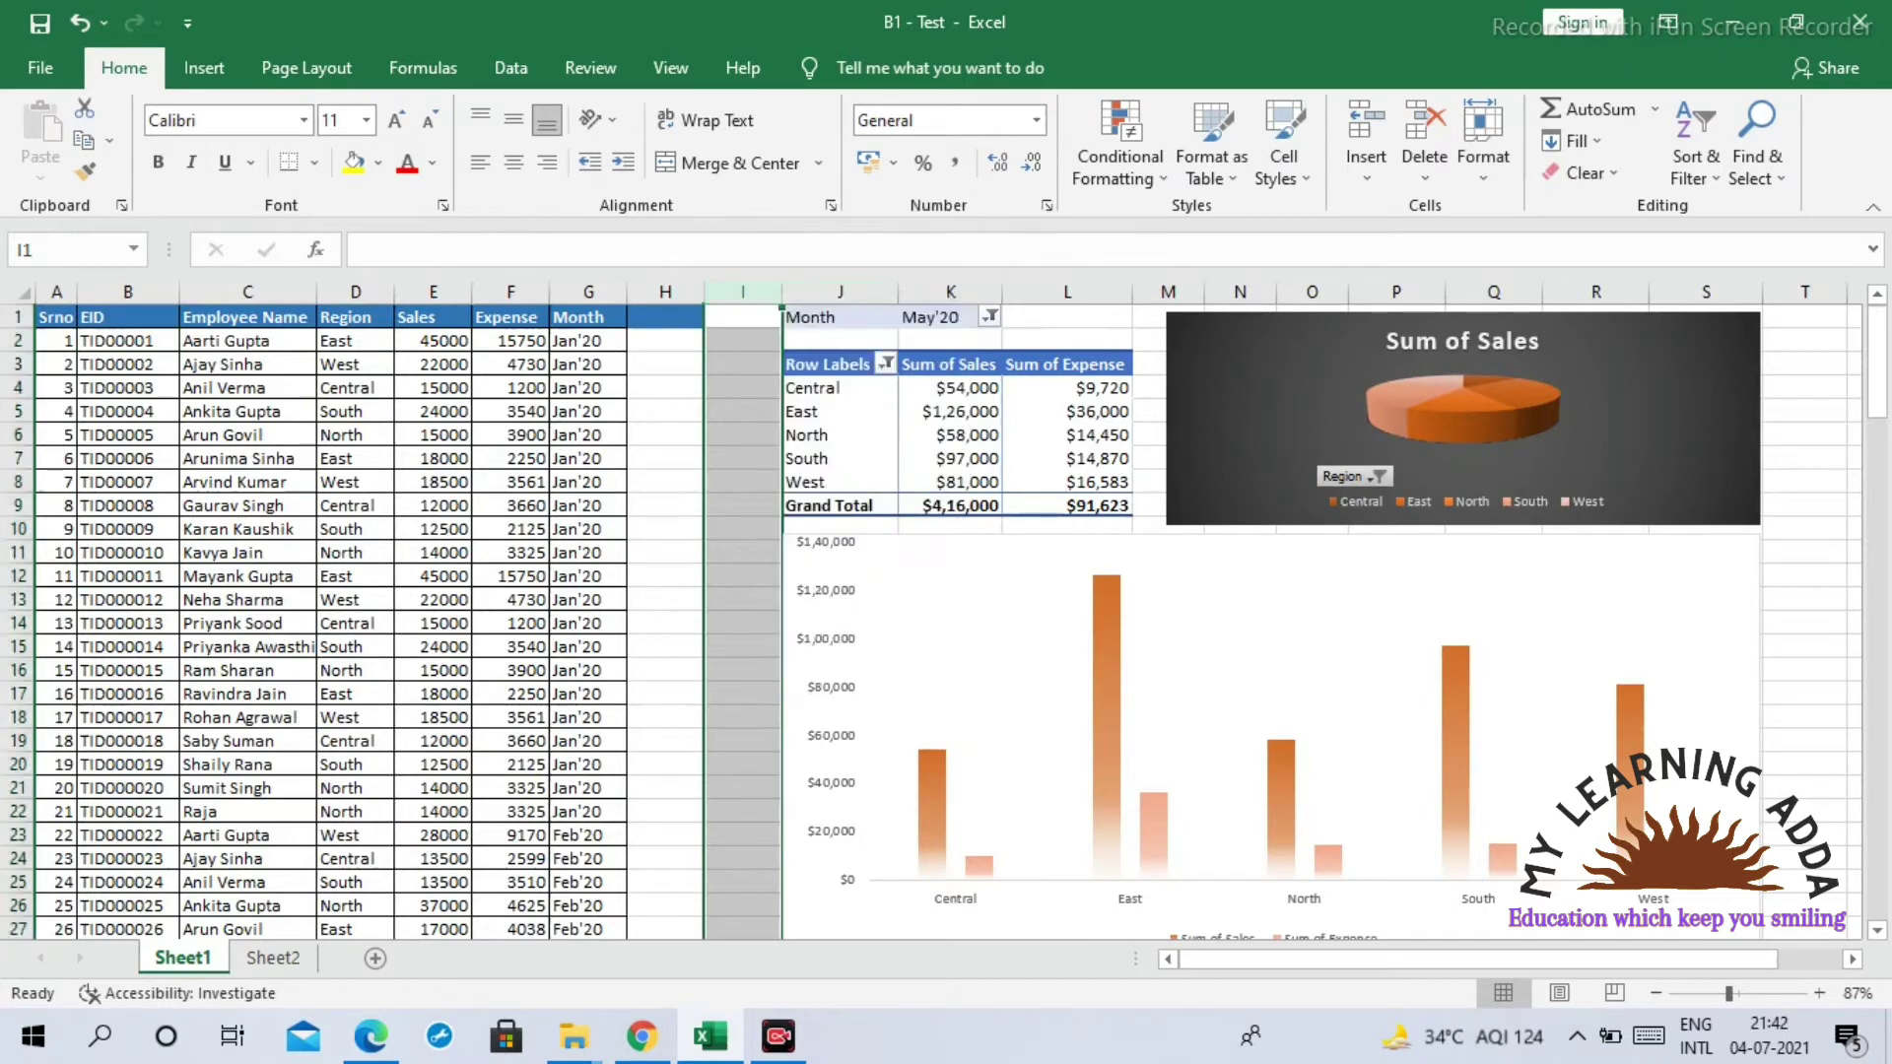
{"action": "right_click", "coordinate": [745, 294]}
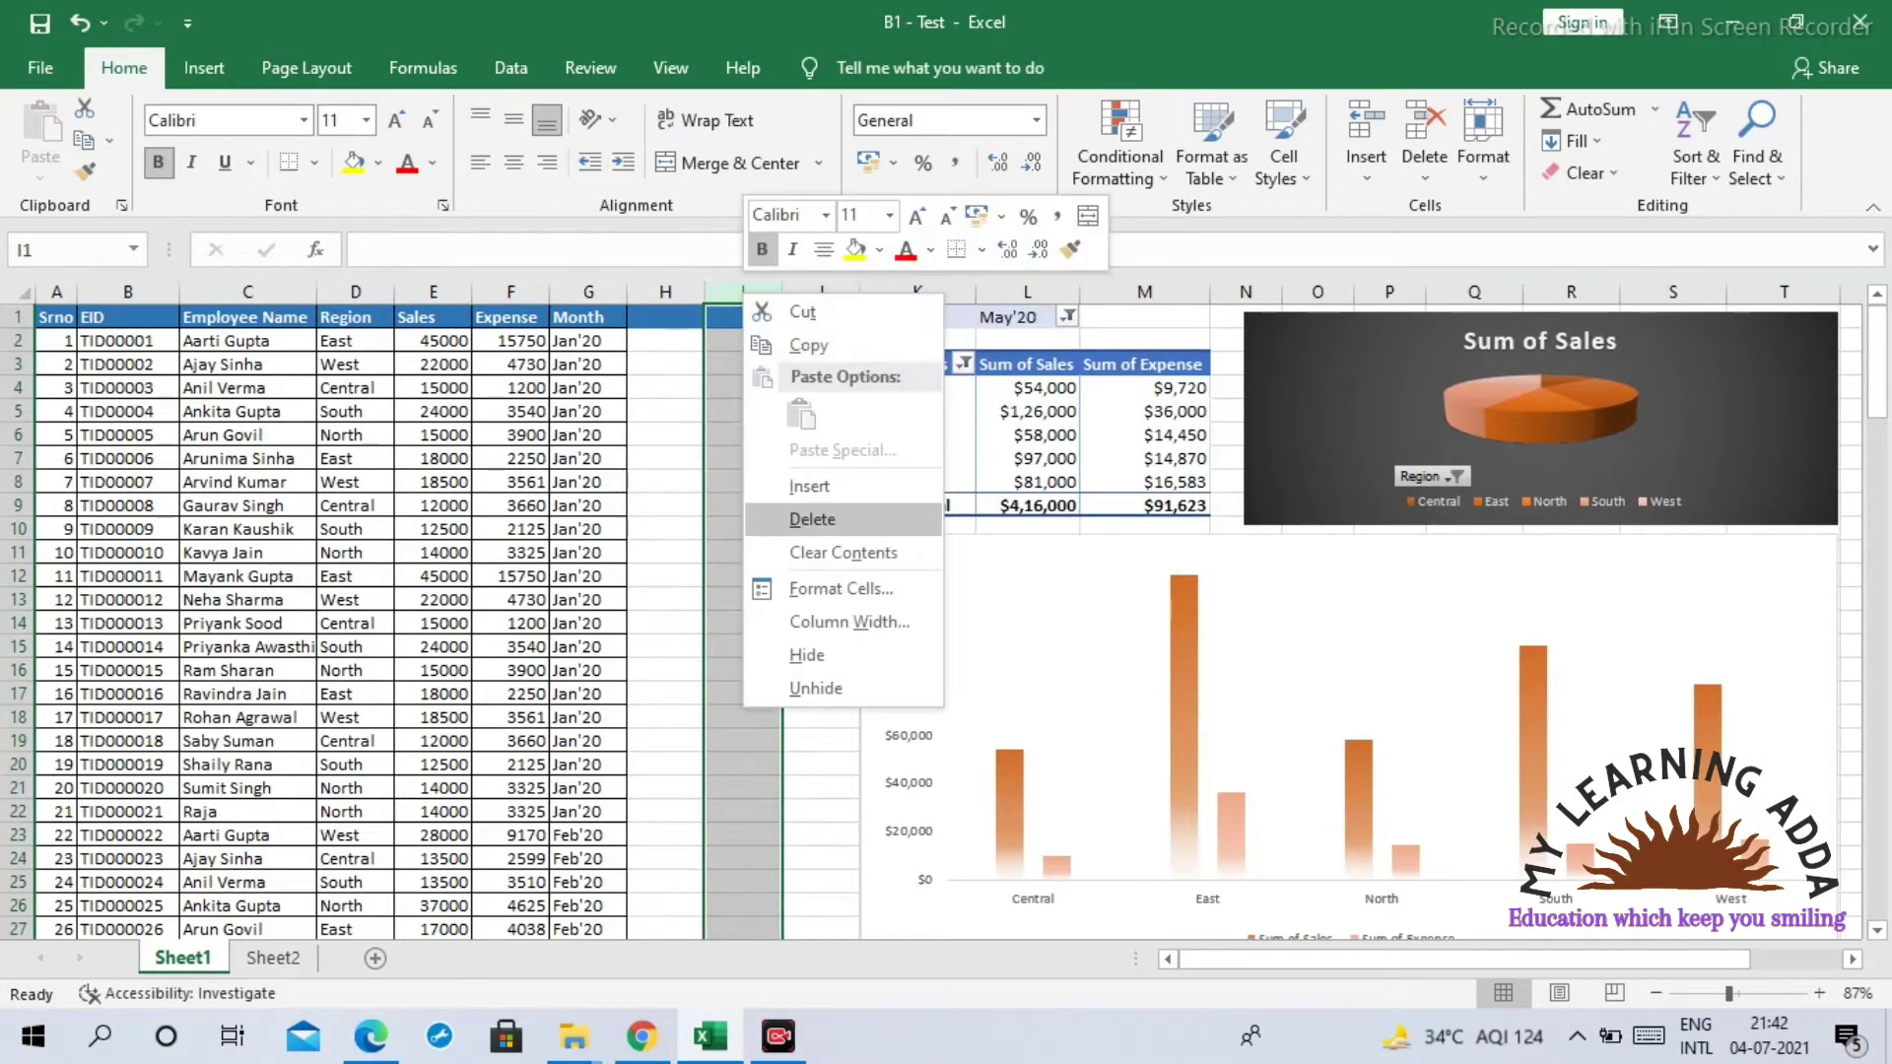
{"action": "left_click", "coordinate": [809, 486]}
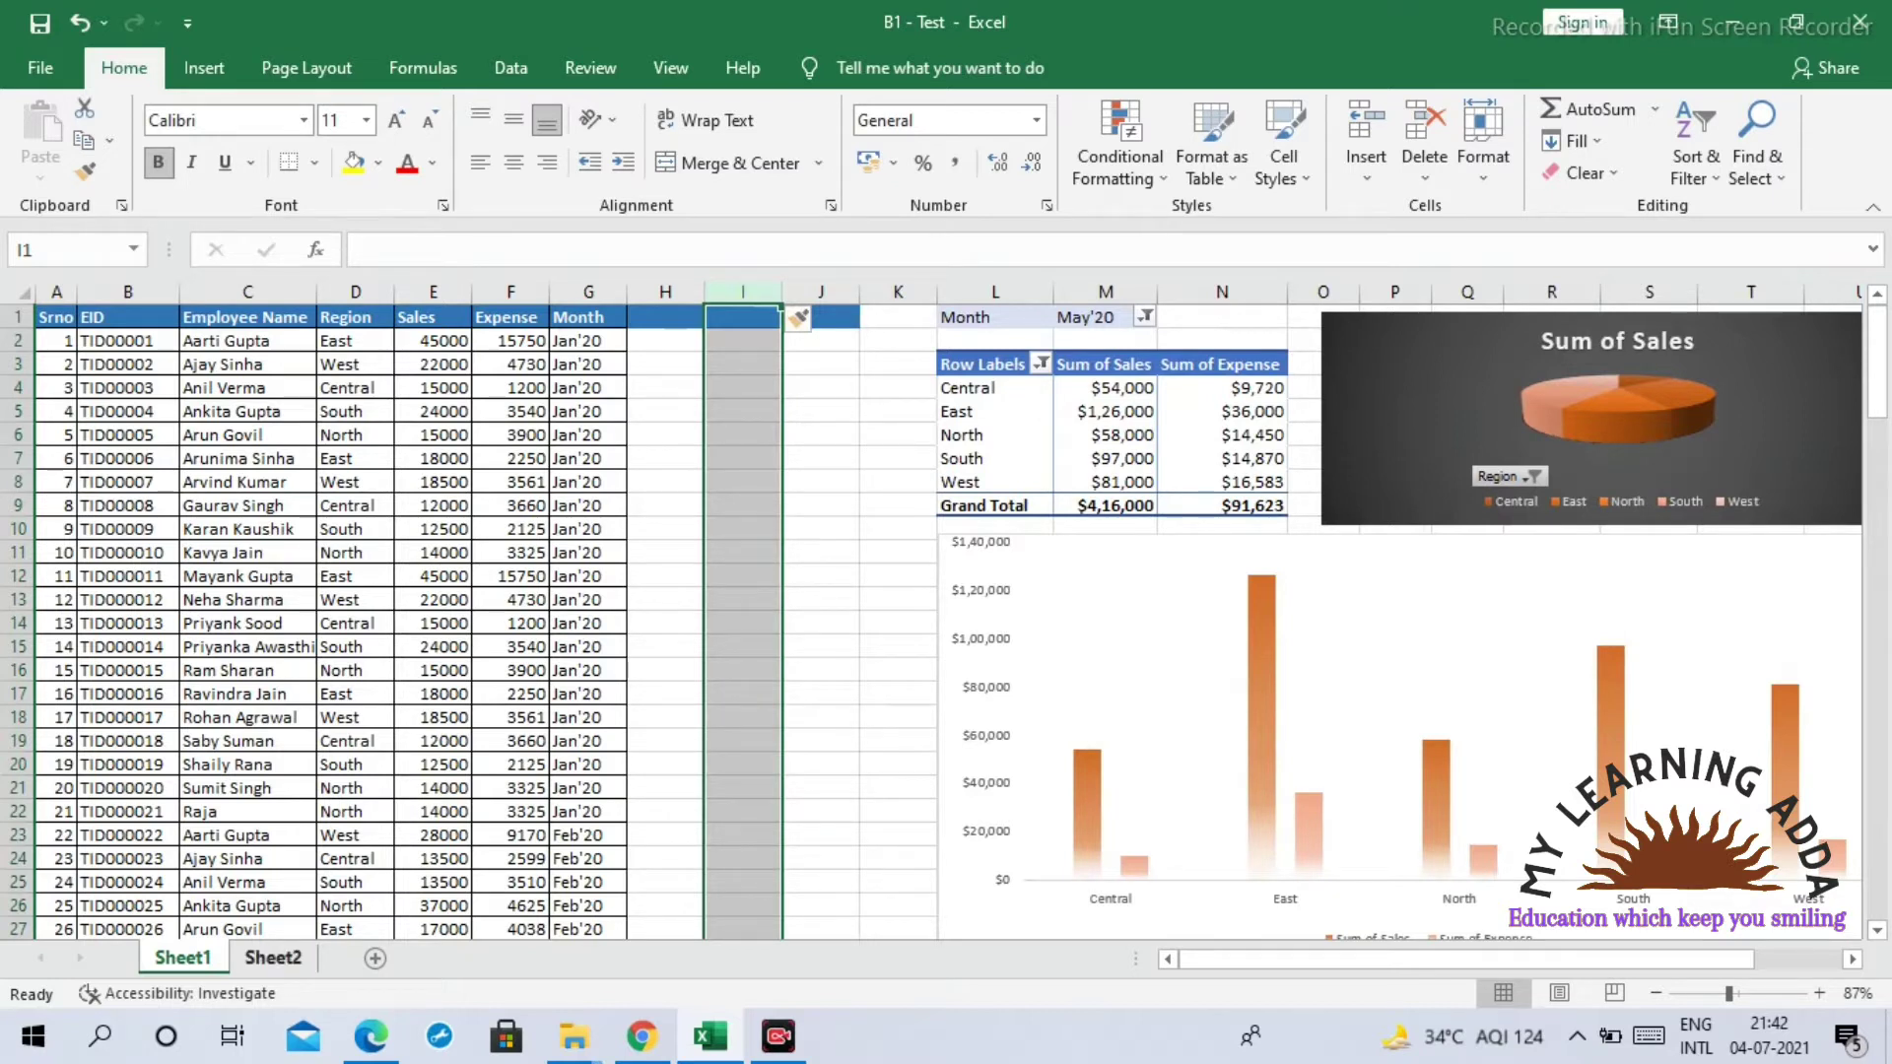
Step: Switch back to Sheet2 with the EID list
{"action": "left_click", "coordinate": [433, 647]}
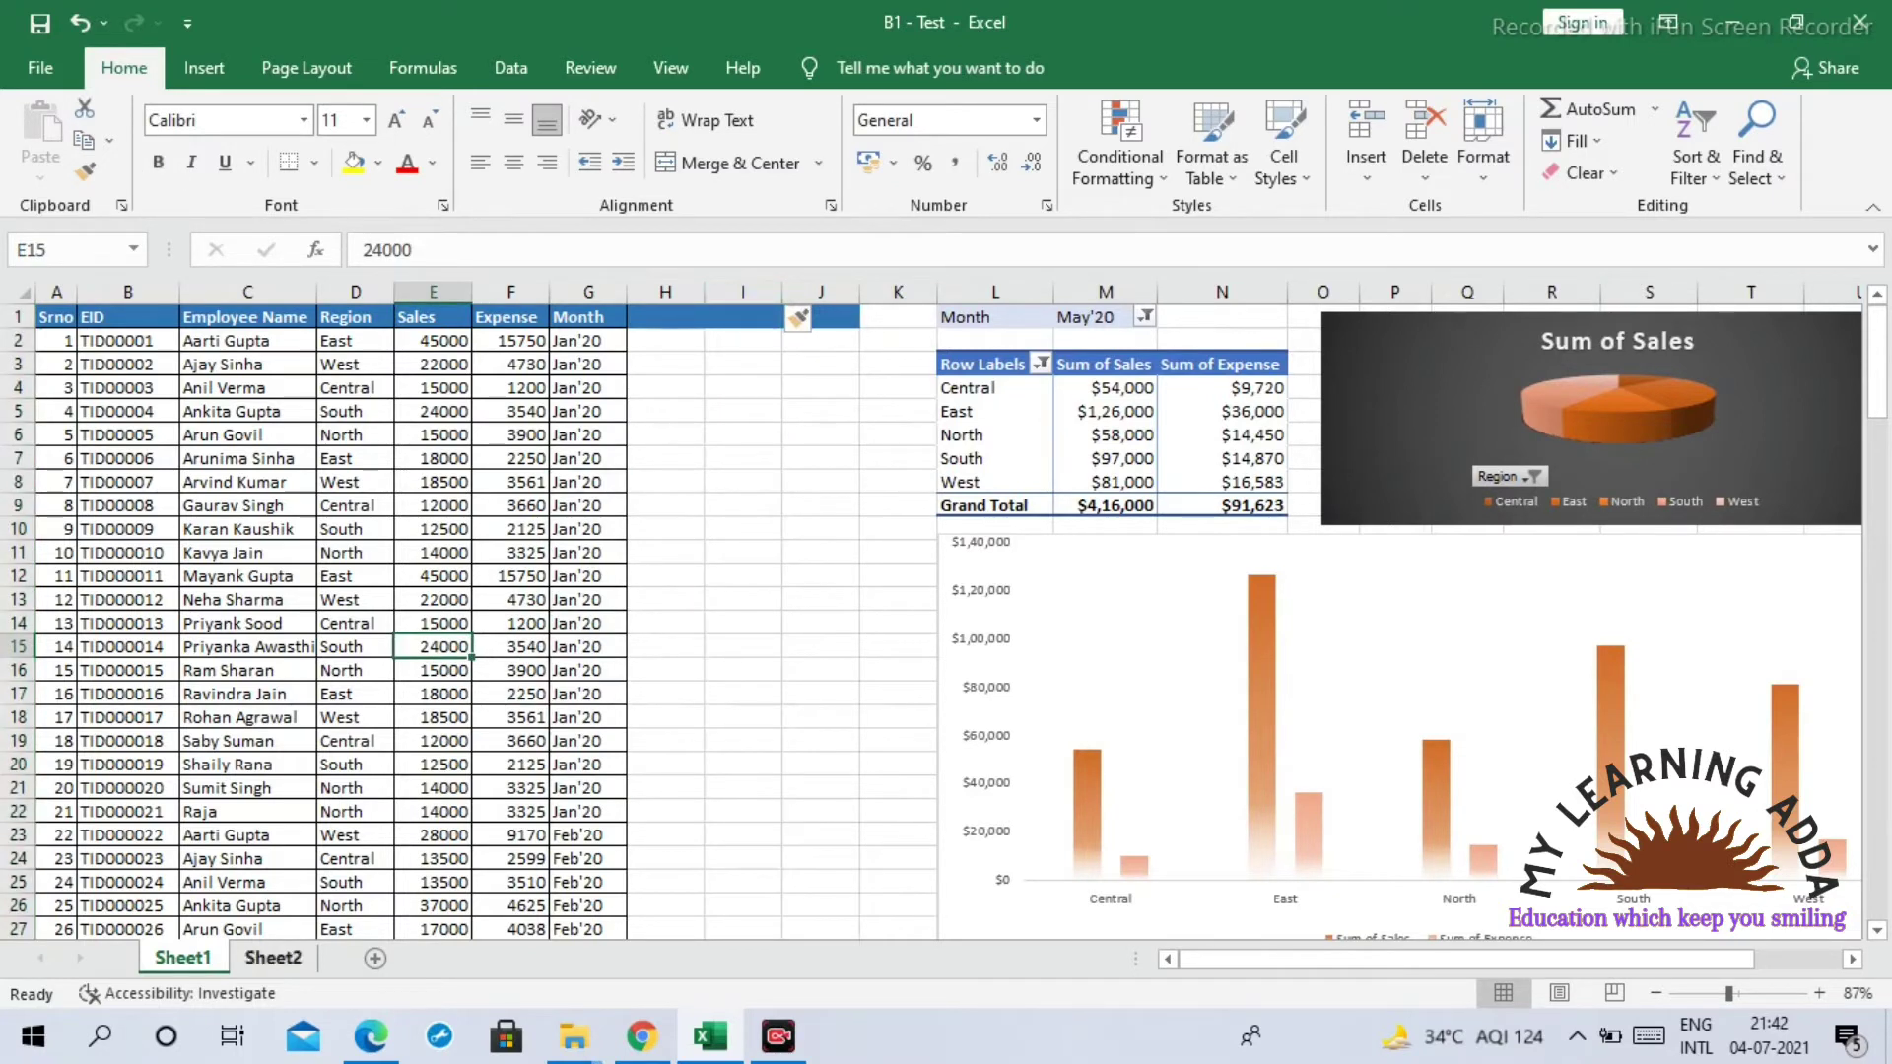
{"action": "left_click", "coordinate": [273, 957]}
{"action": "left_click", "coordinate": [325, 413]}
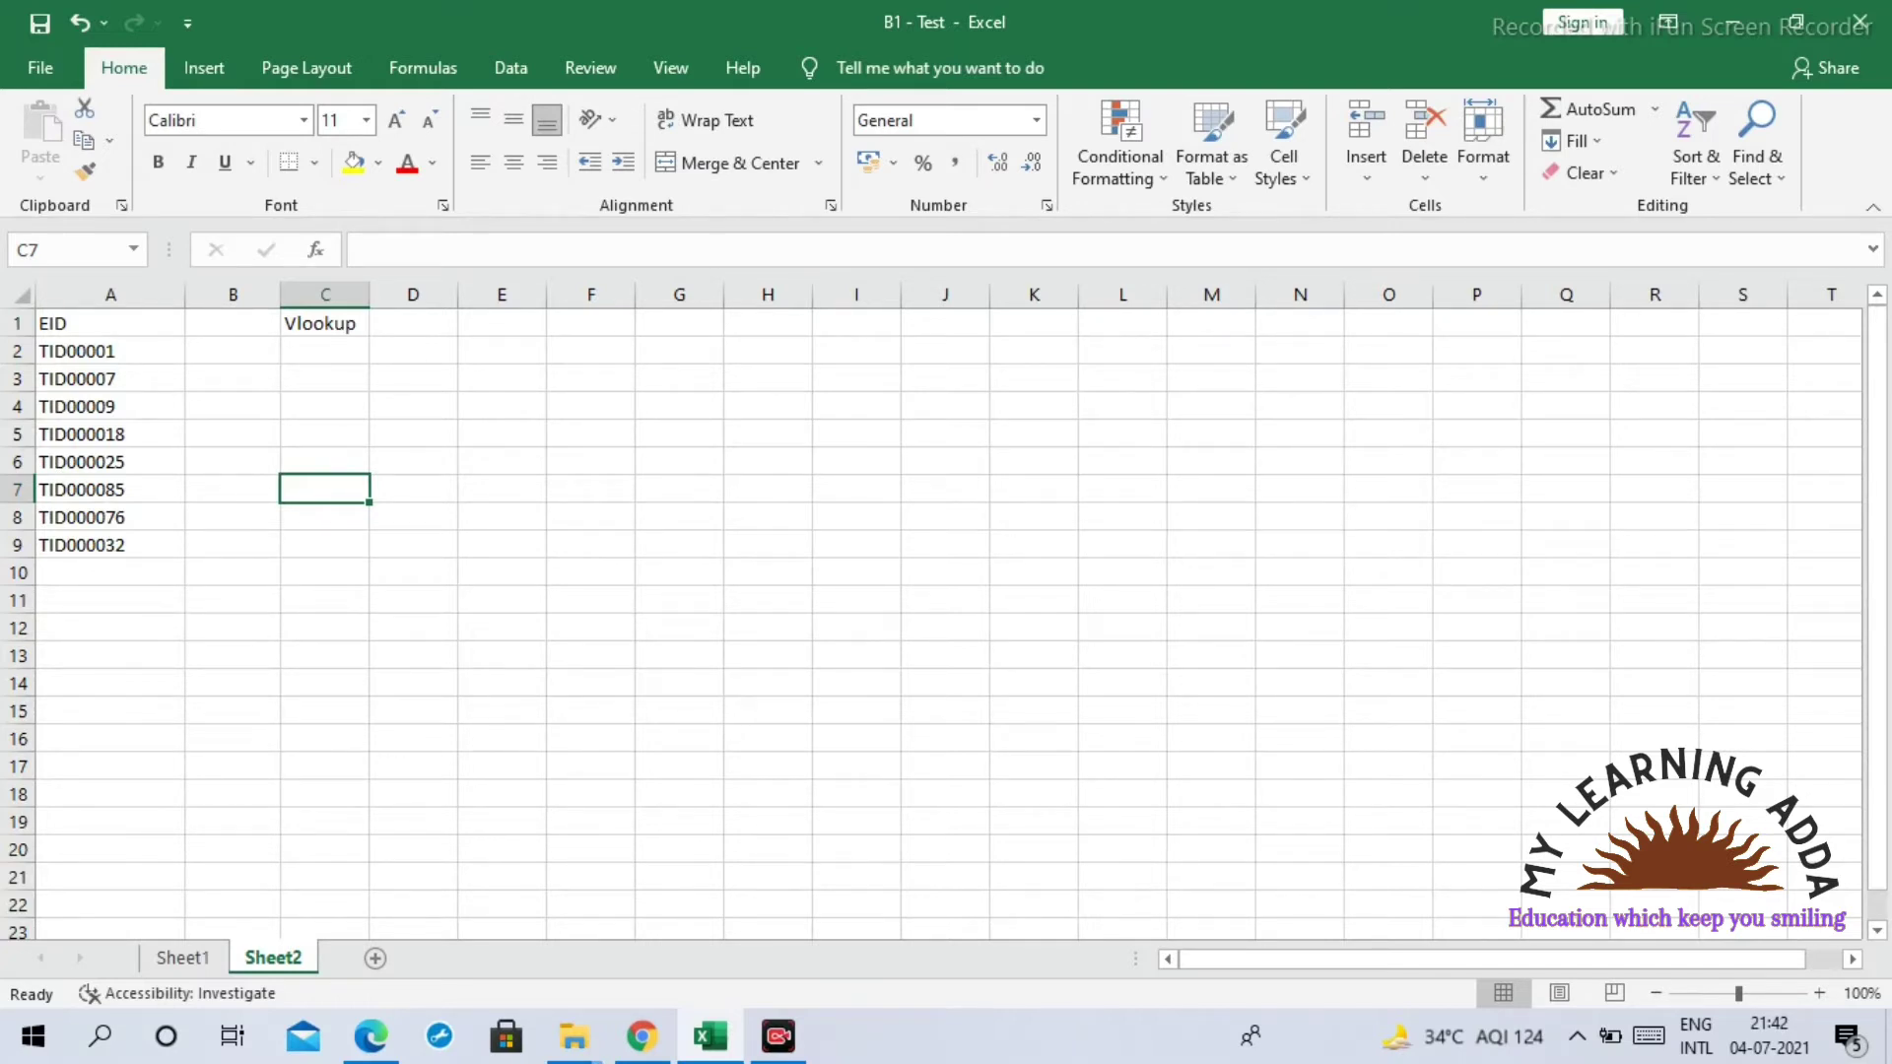
{"action": "left_click", "coordinate": [591, 461]}
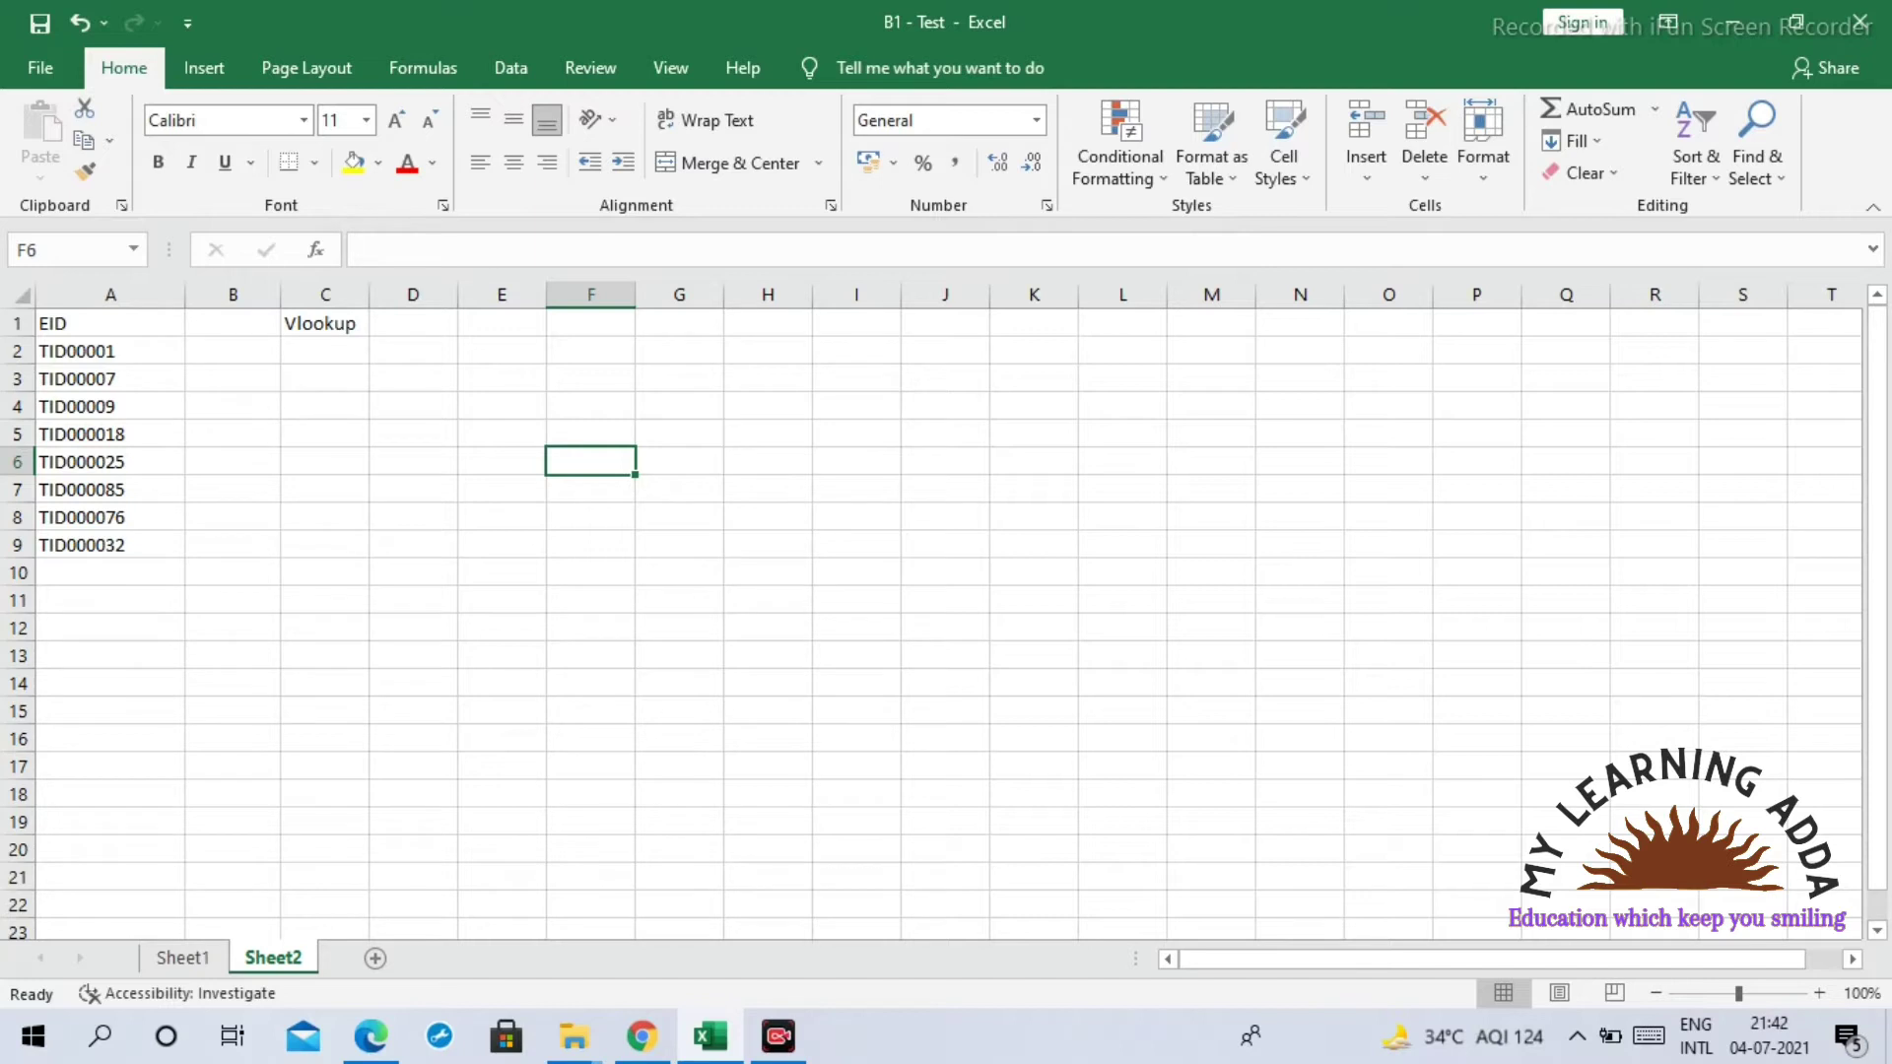
{"action": "left_click", "coordinate": [325, 350]}
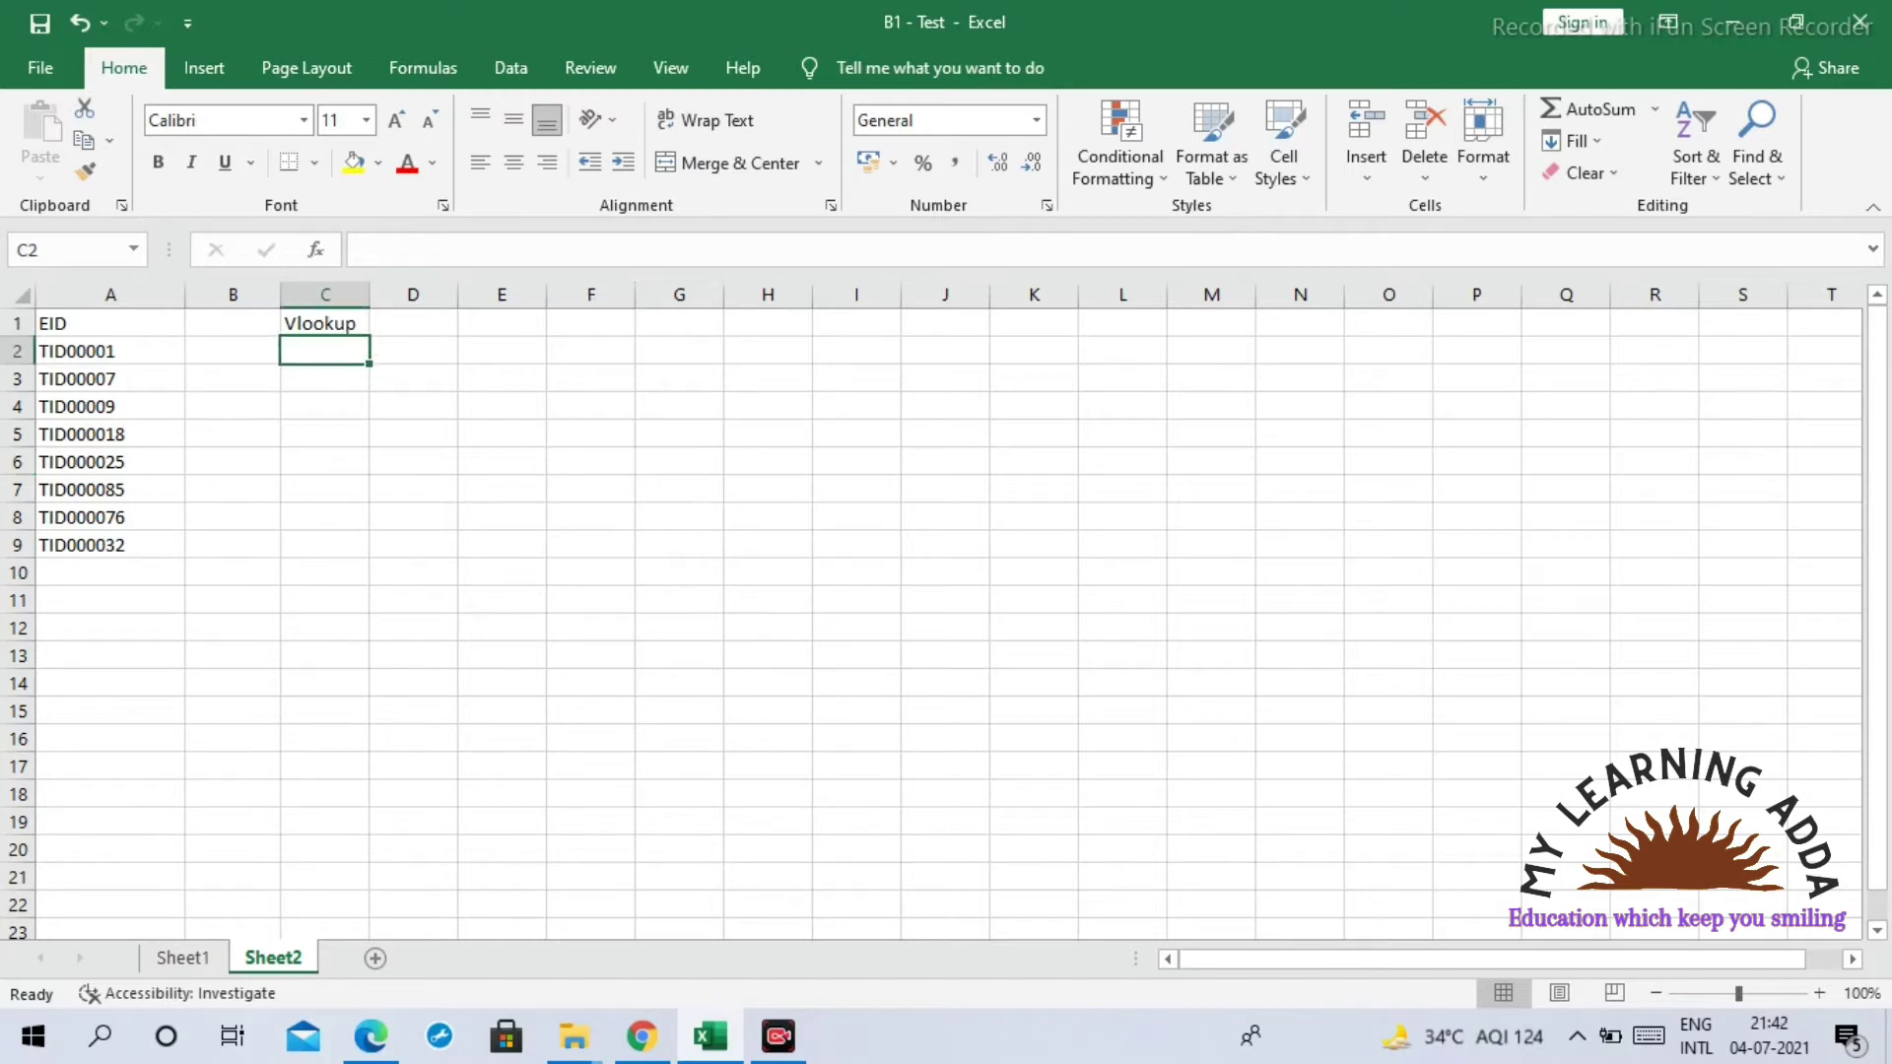
{"action": "type", "text": "="}
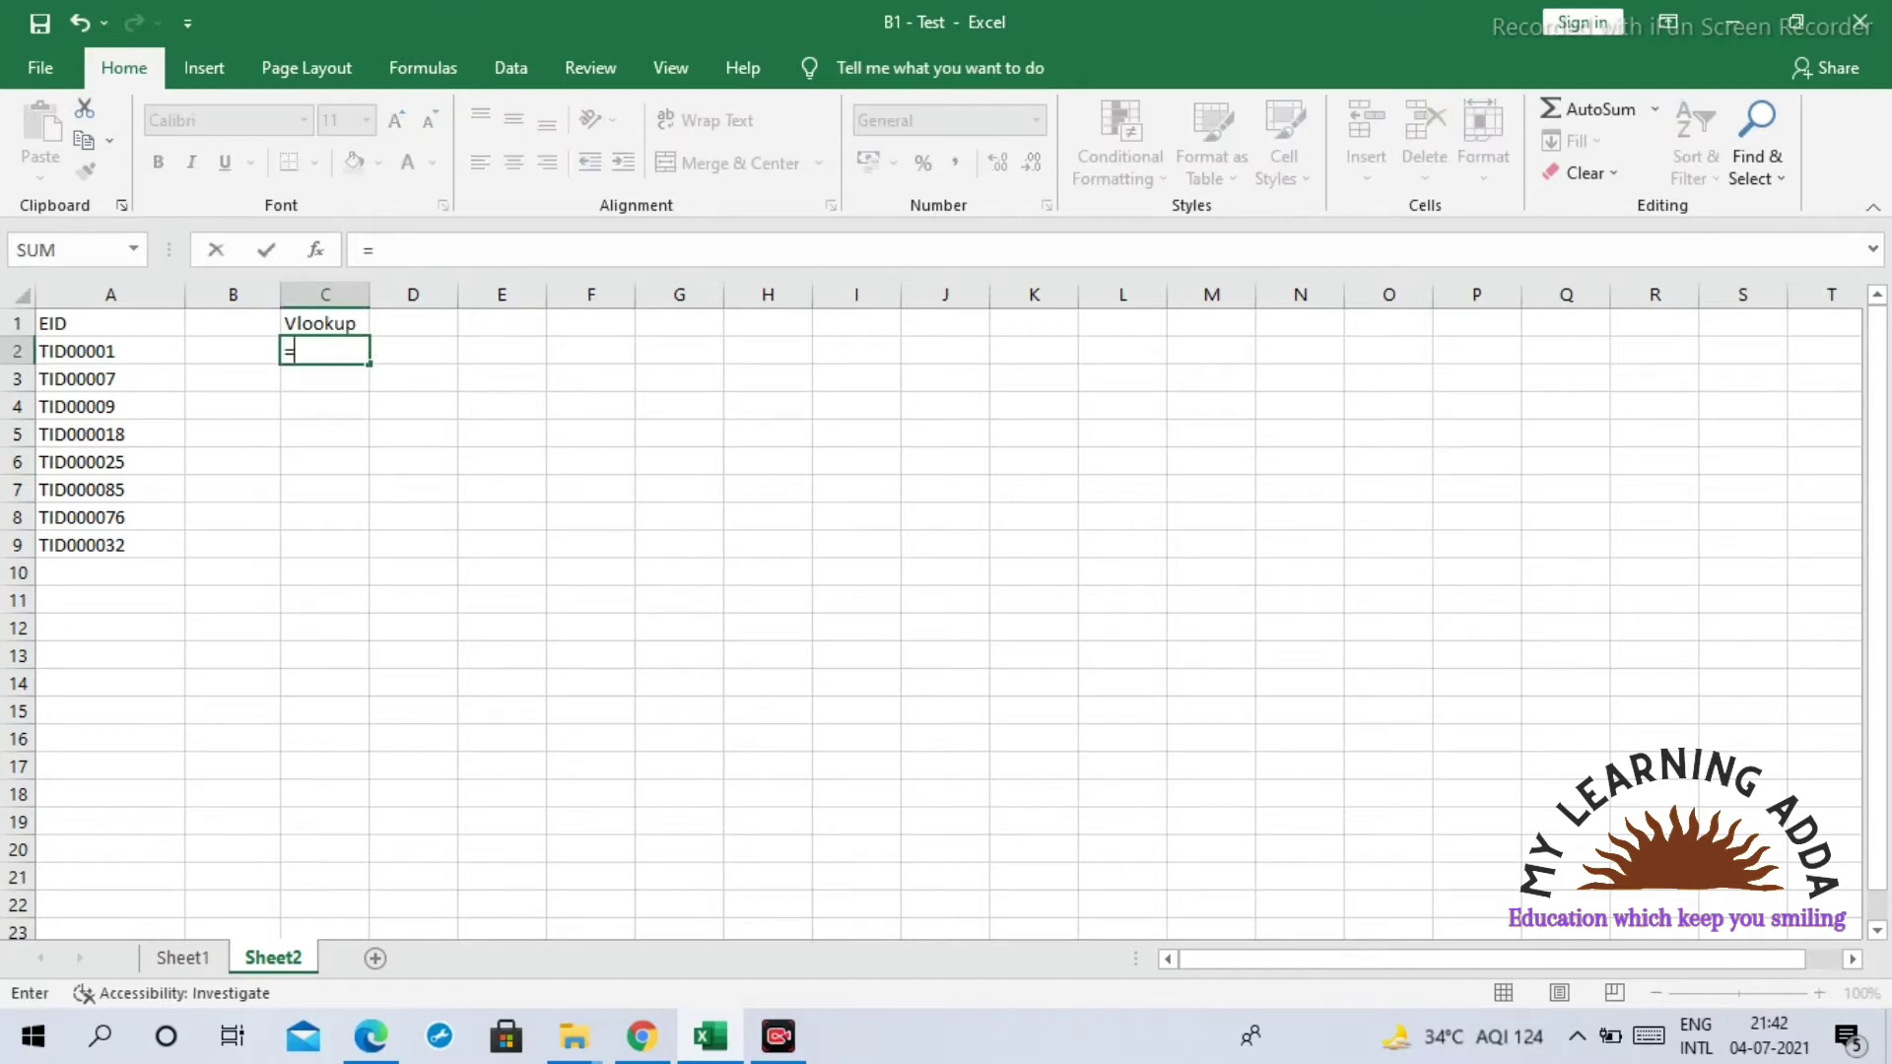
{"action": "type", "text": "vl"}
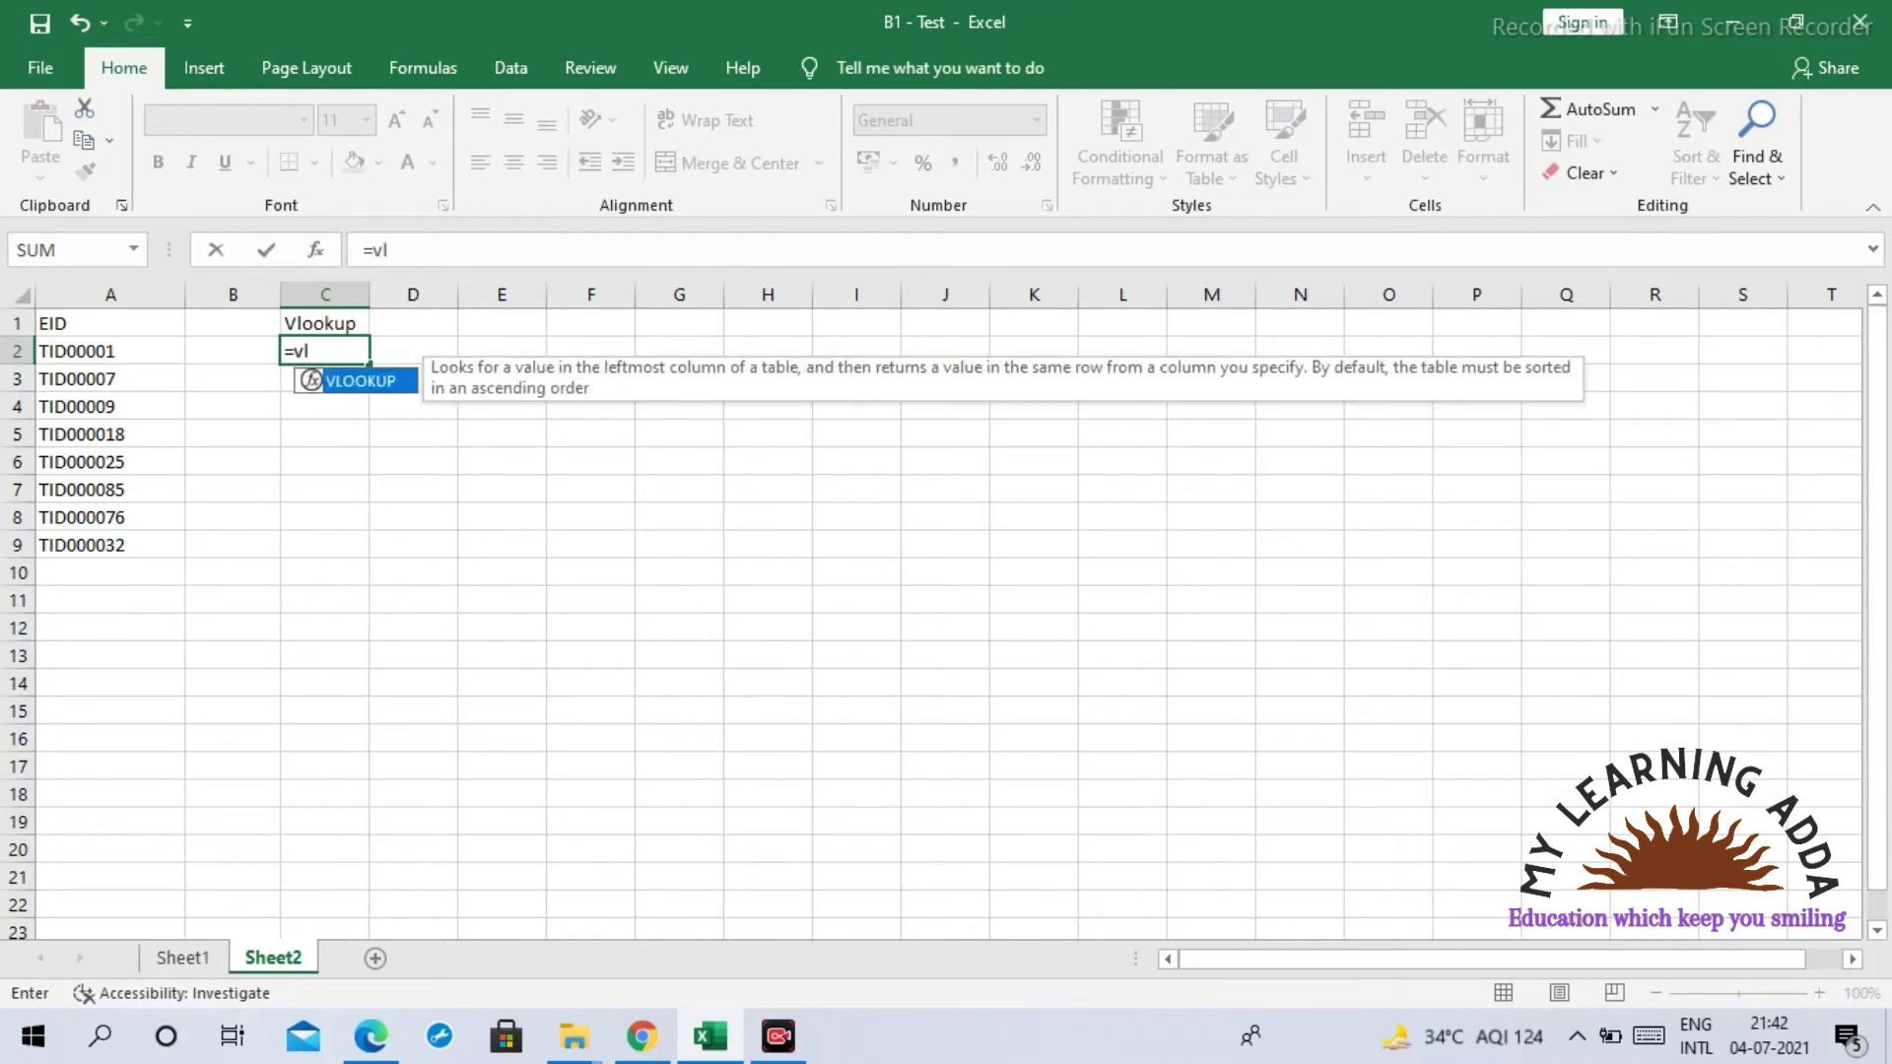
{"action": "key", "text": "Tab"}
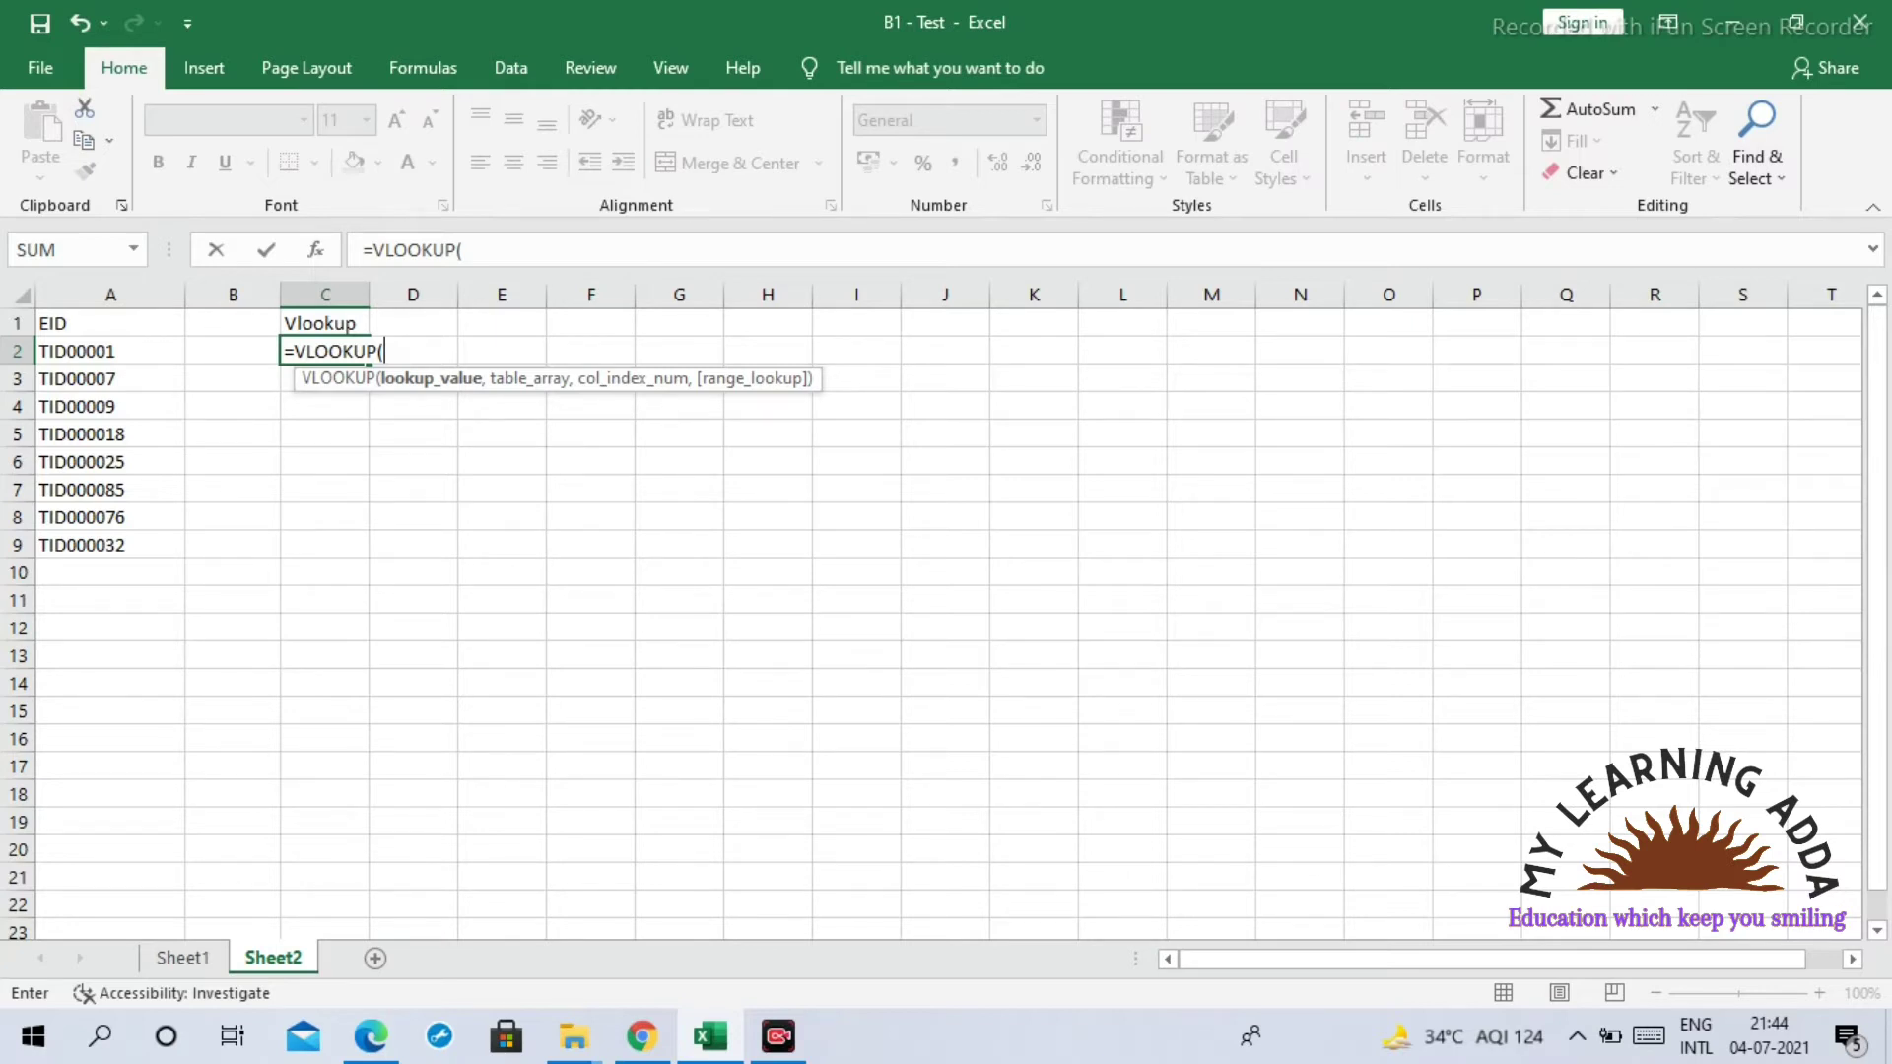
{"action": "key", "text": "Escape"}
{"action": "left_click", "coordinate": [324, 323]}
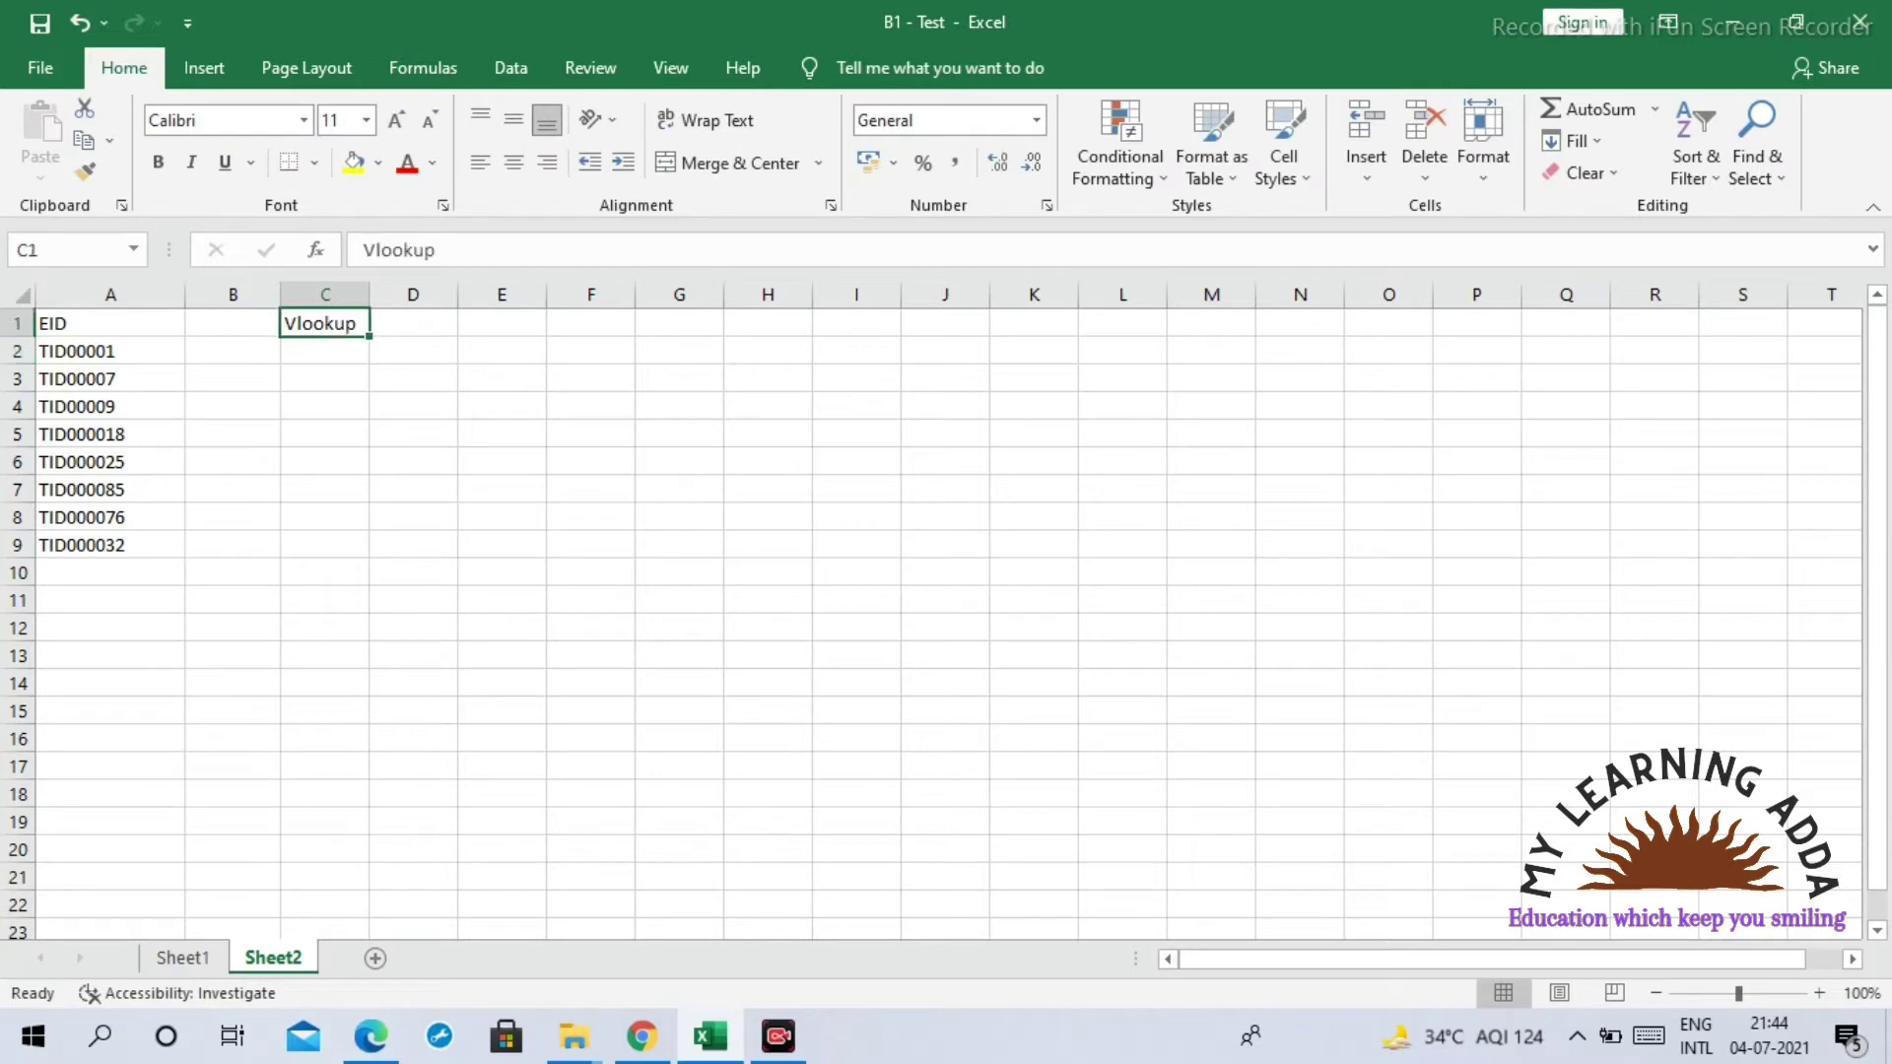
{"action": "key", "text": "Down"}
{"action": "key", "text": "Up"}
{"action": "key", "text": "Left"}
{"action": "key", "text": "Left"}
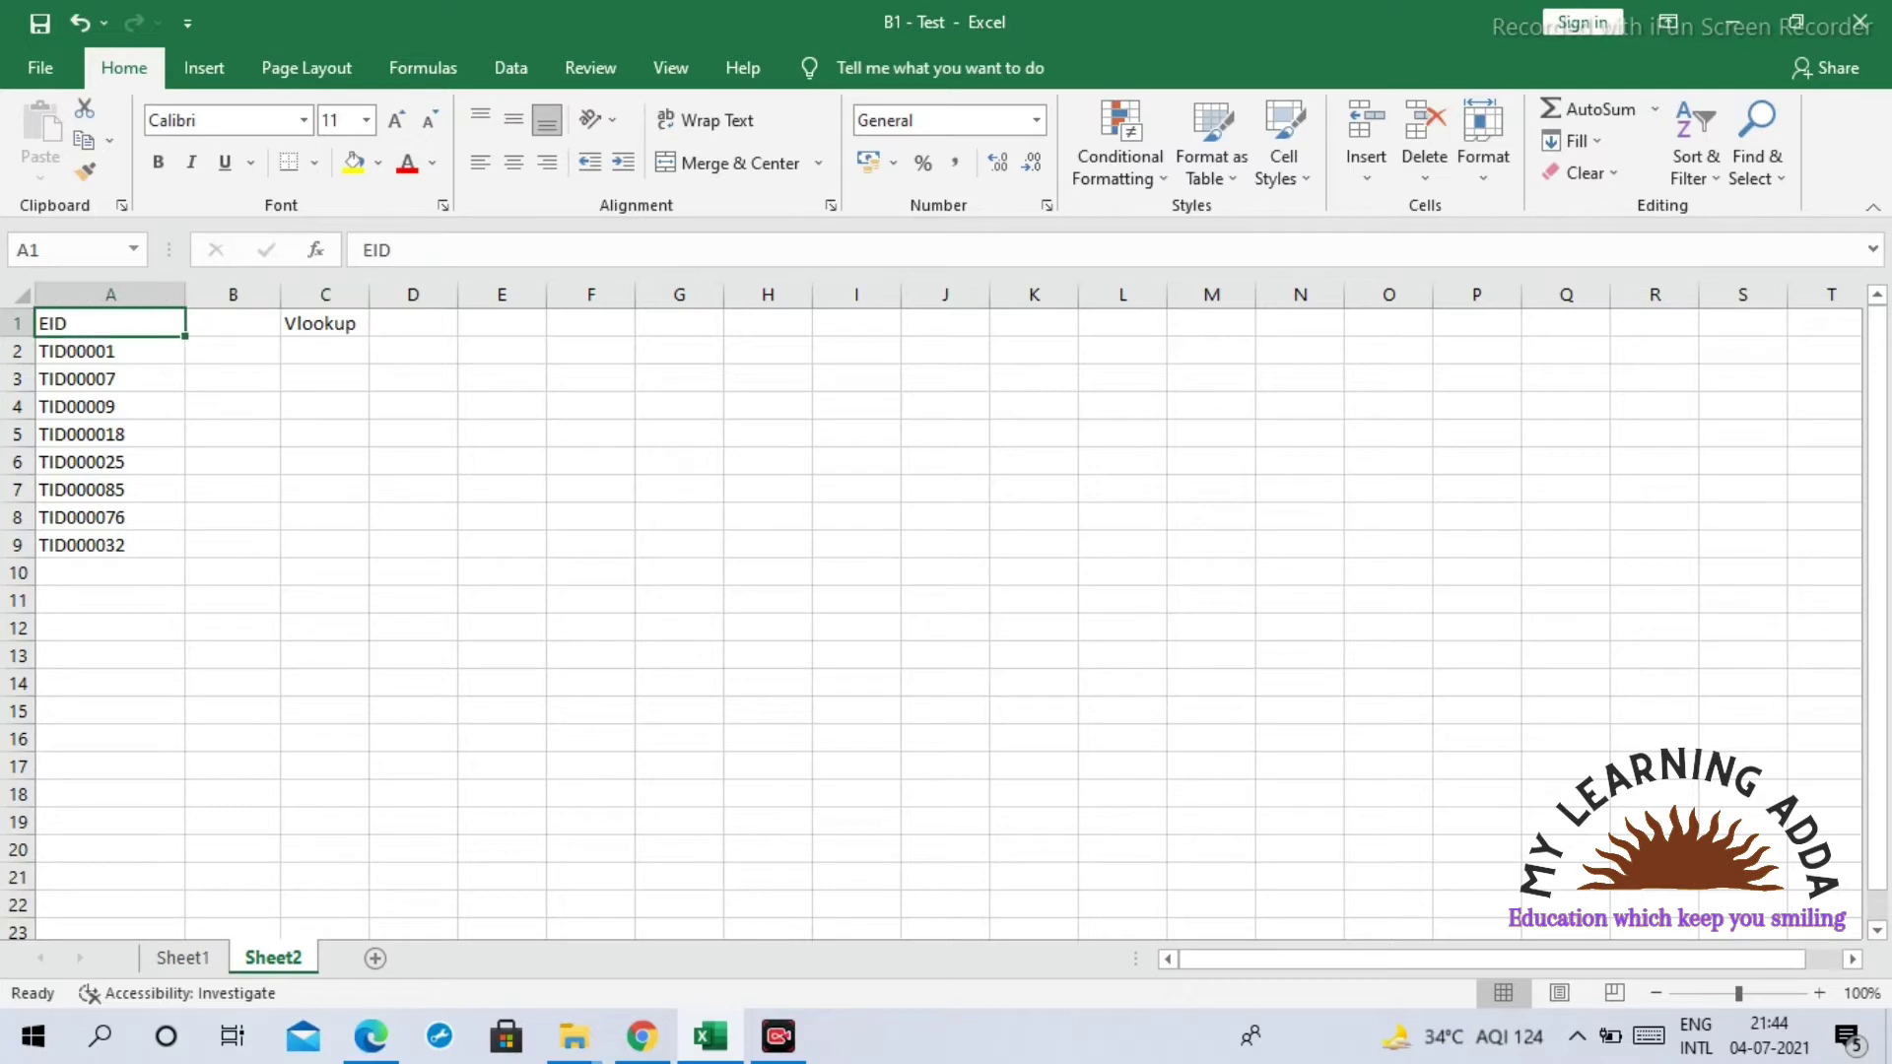
{"action": "key", "text": "Right"}
{"action": "key", "text": "Right"}
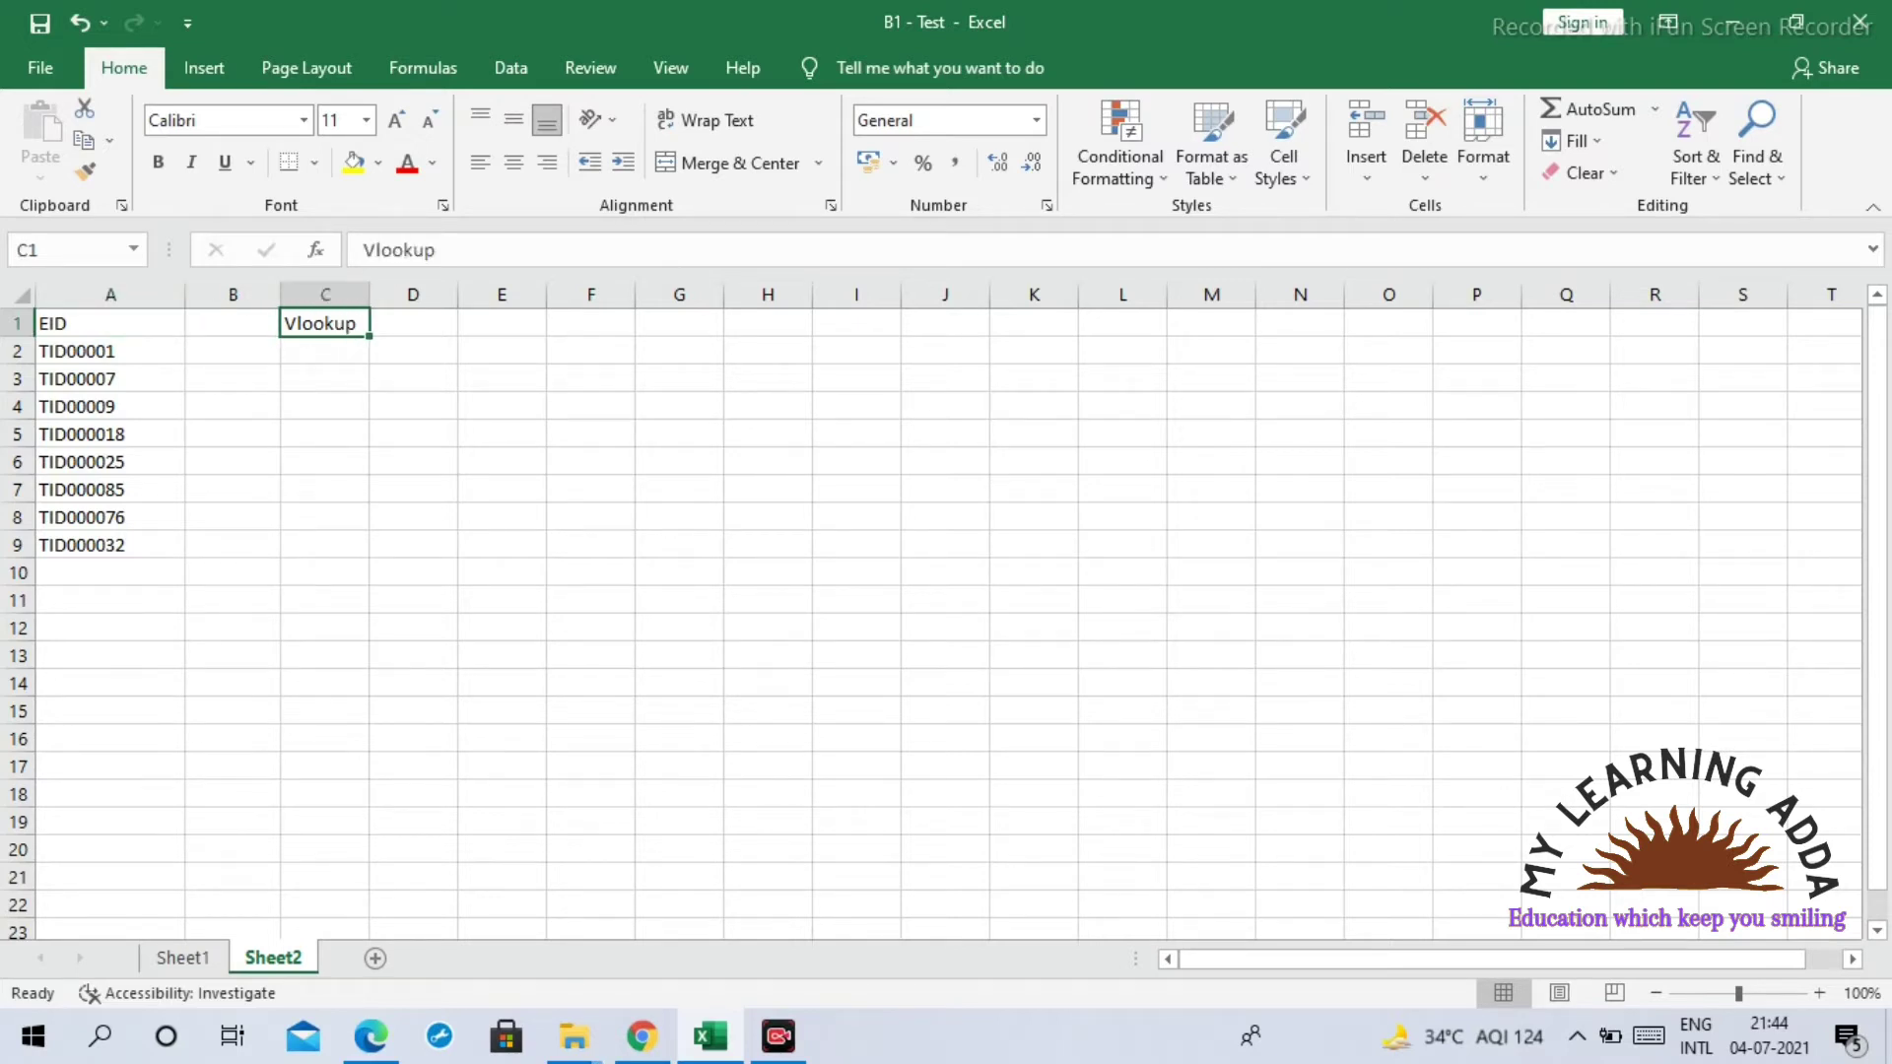
Step: Enter the text "Unique Value" in cell D2 of Sheet2
{"action": "key", "text": "Down"}
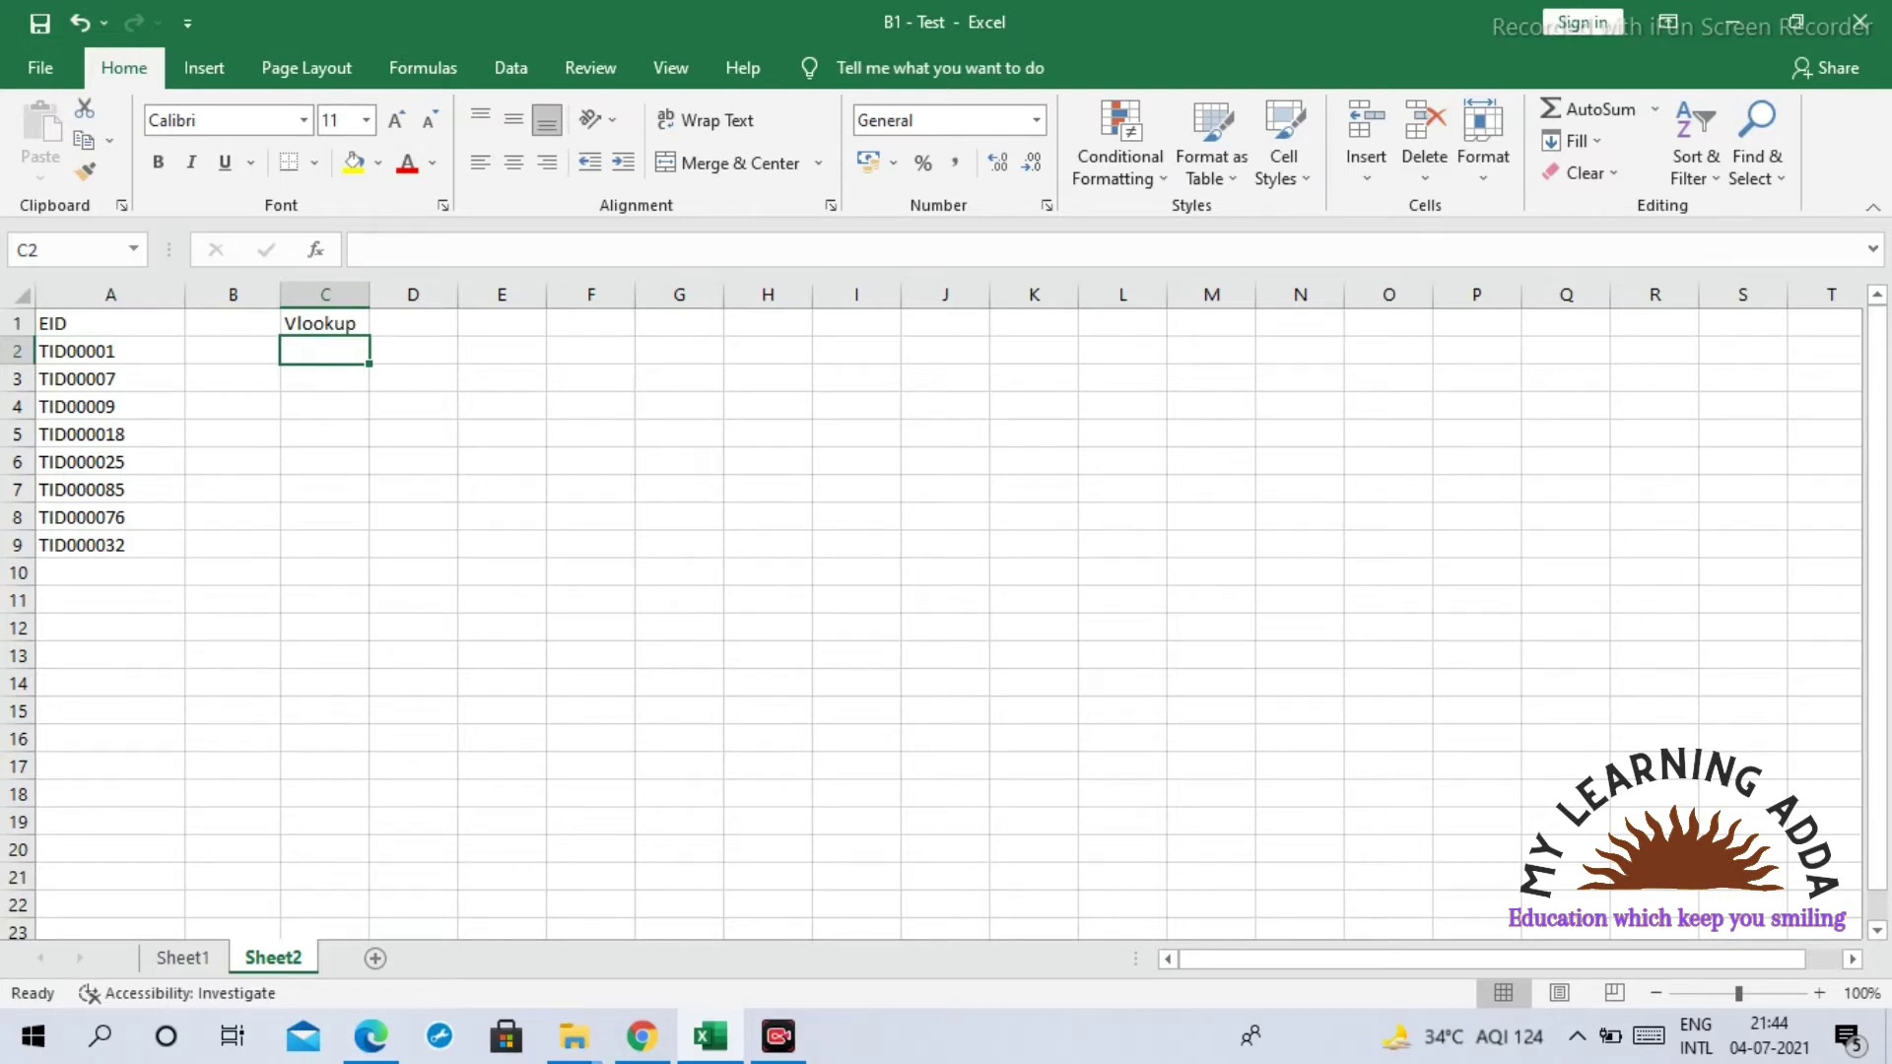
{"action": "key", "text": "Right"}
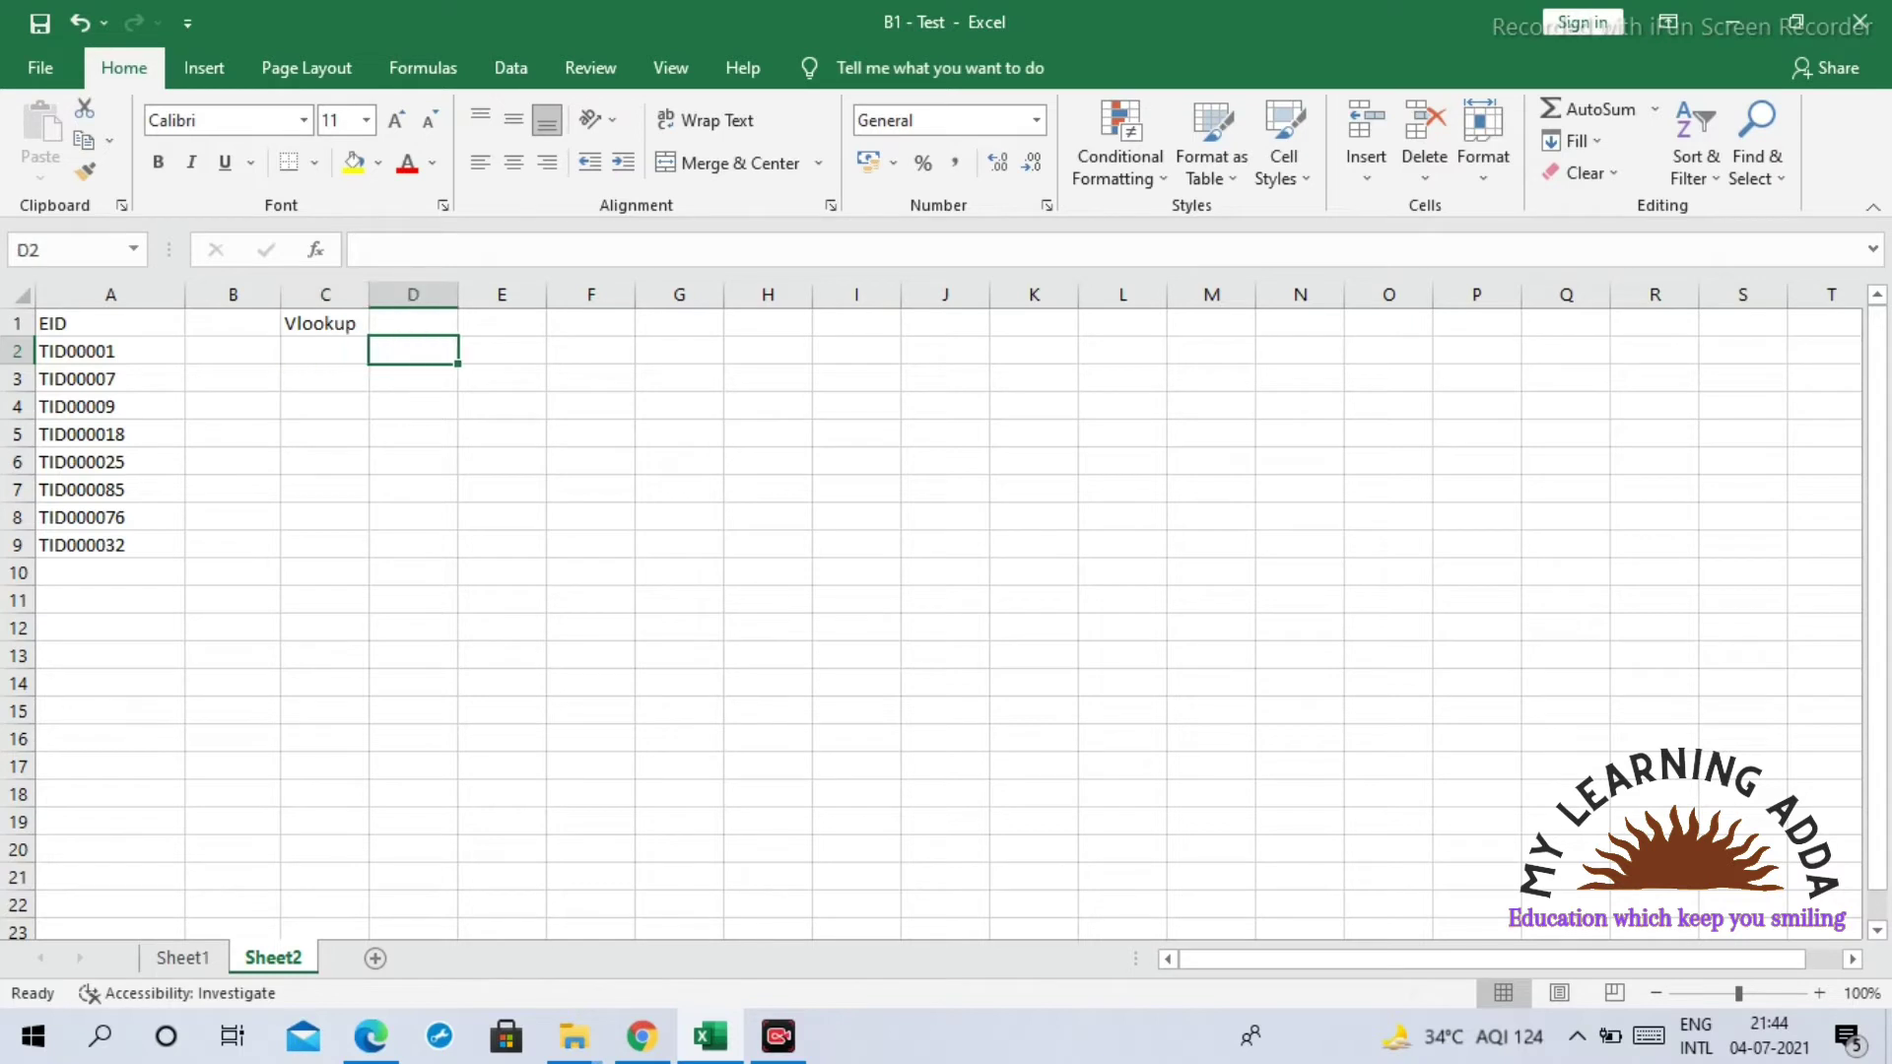
{"action": "type", "text": "Uni"}
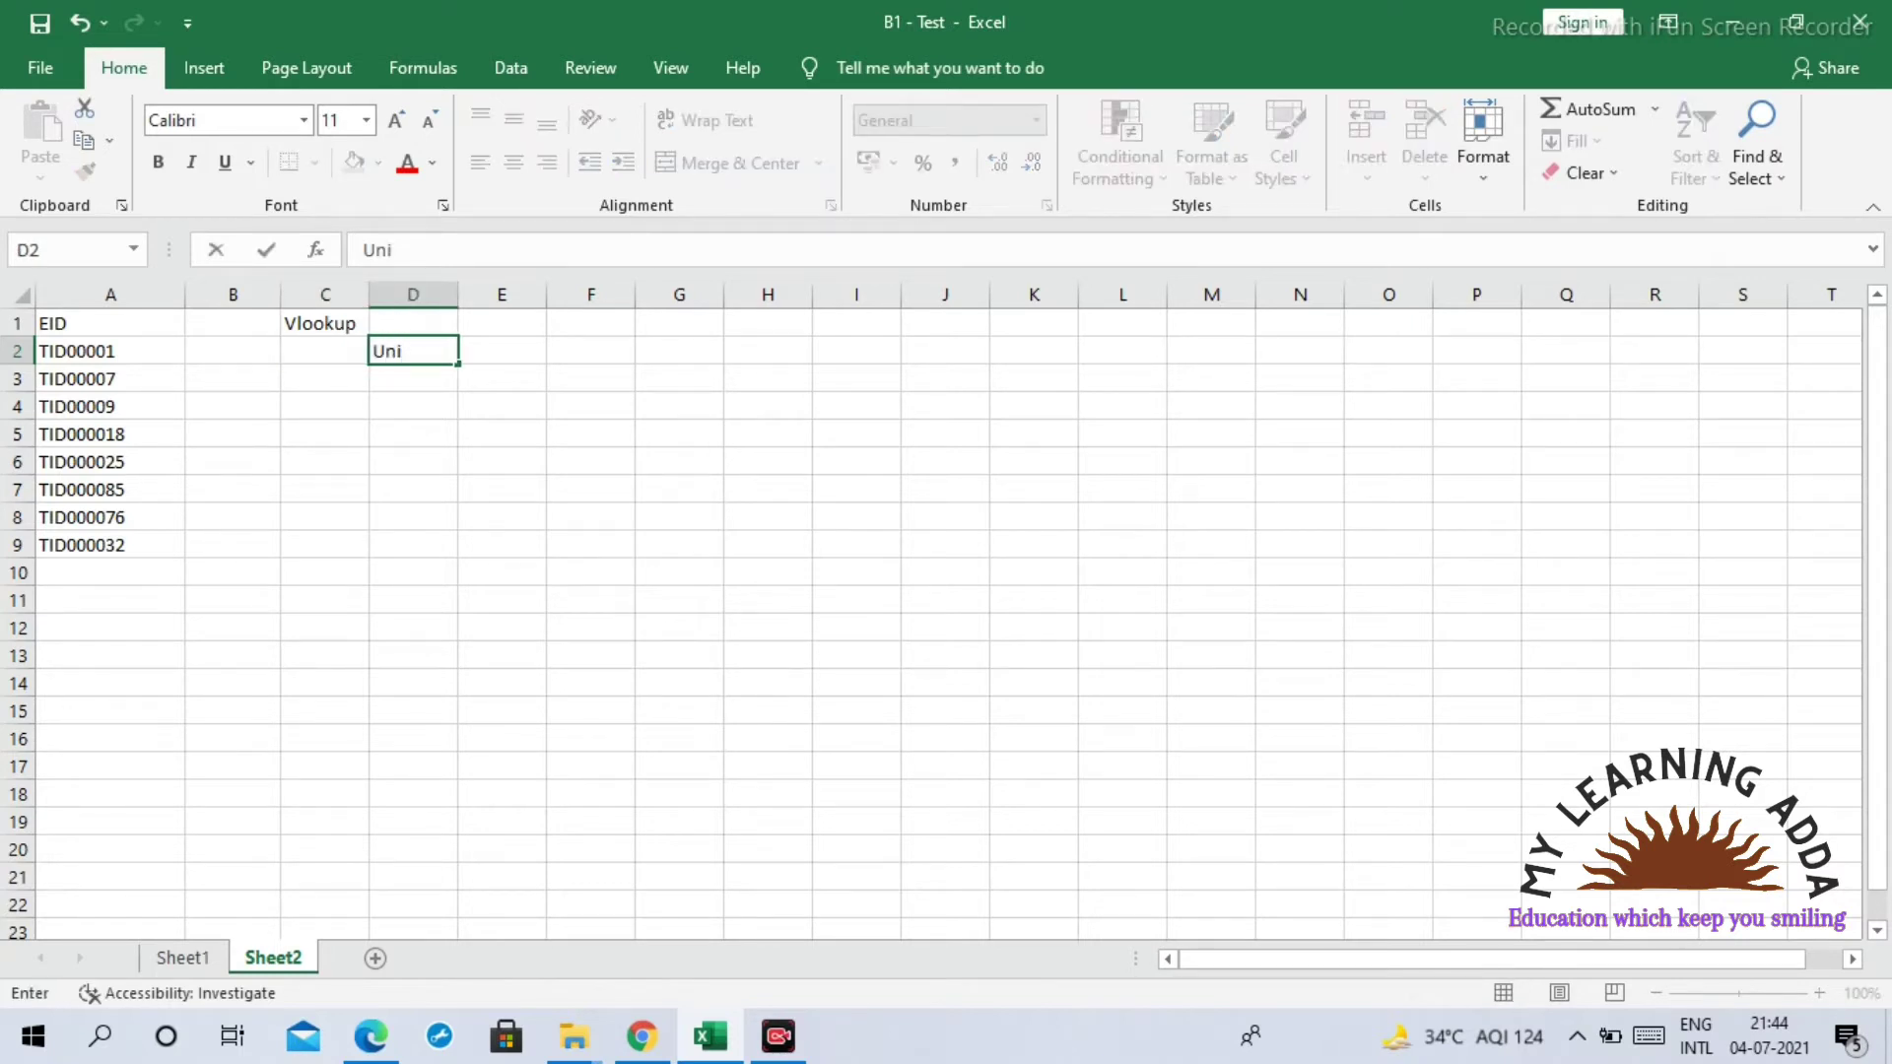
{"action": "type", "text": "que Value"}
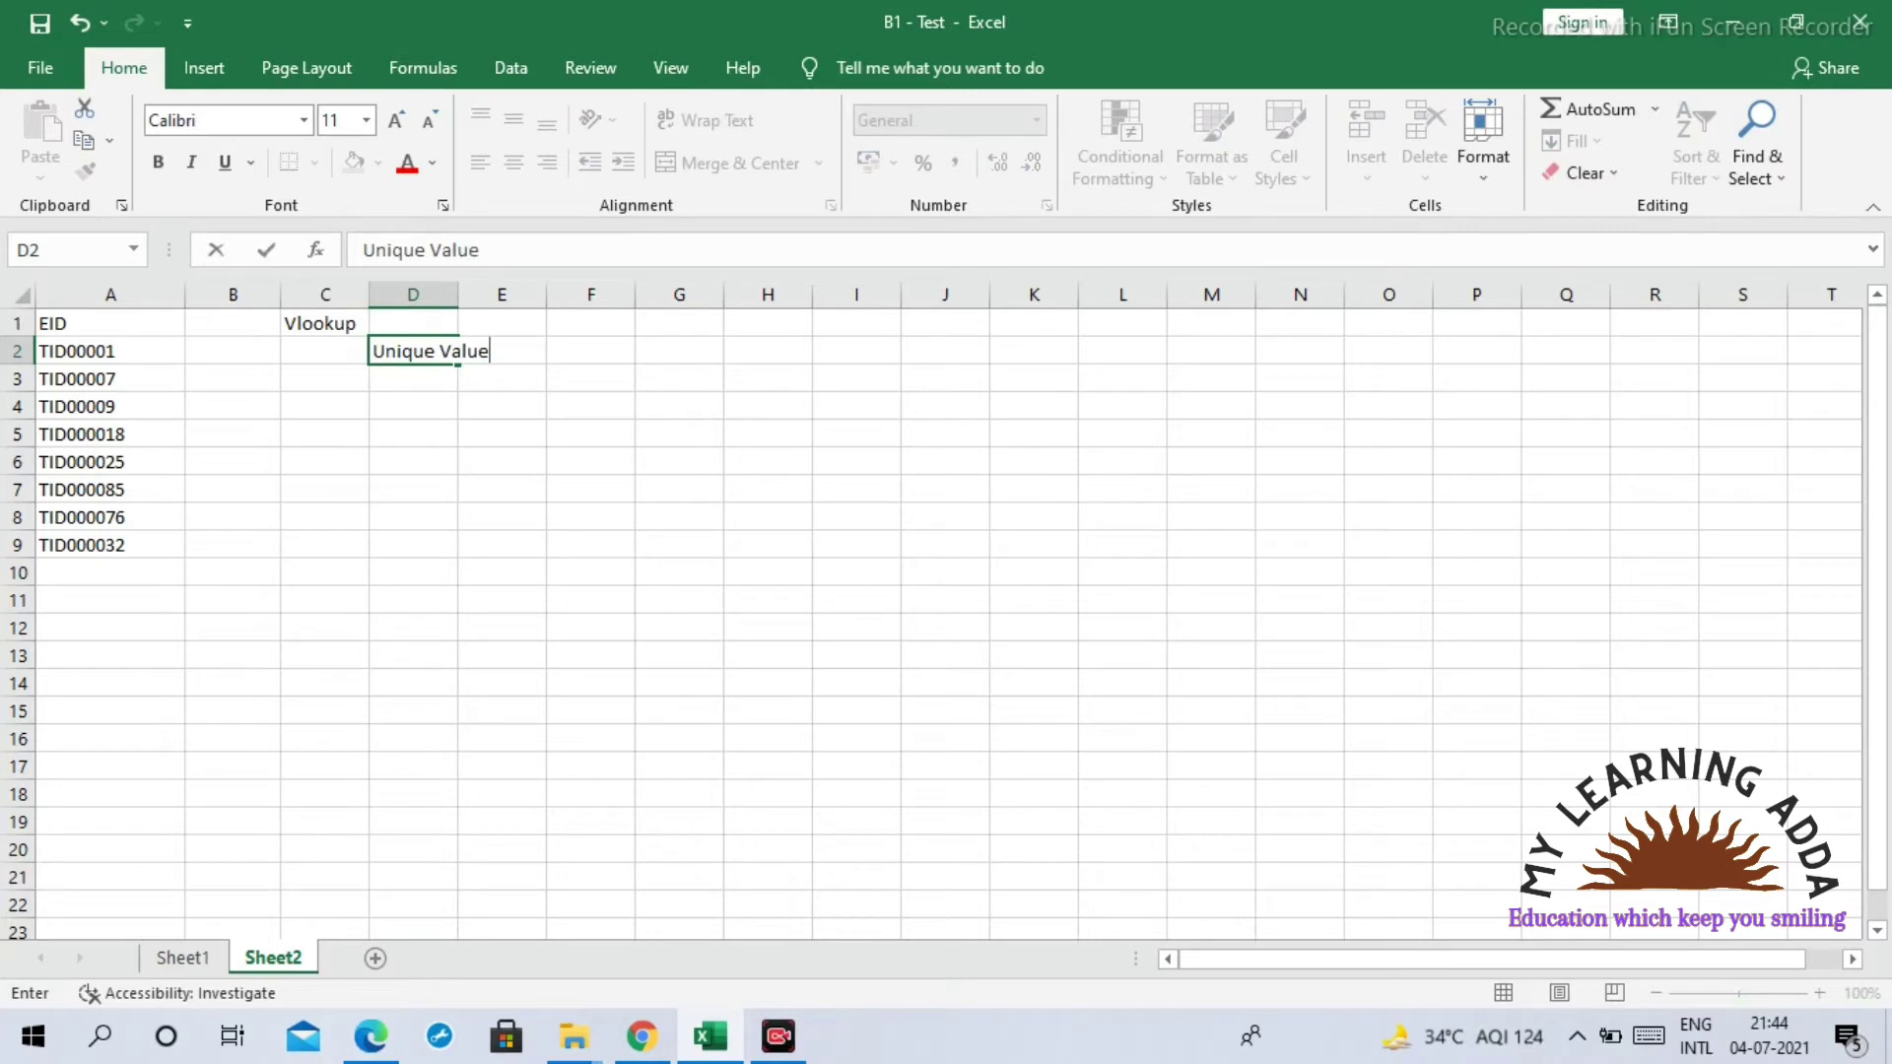
{"action": "key", "text": "Return"}
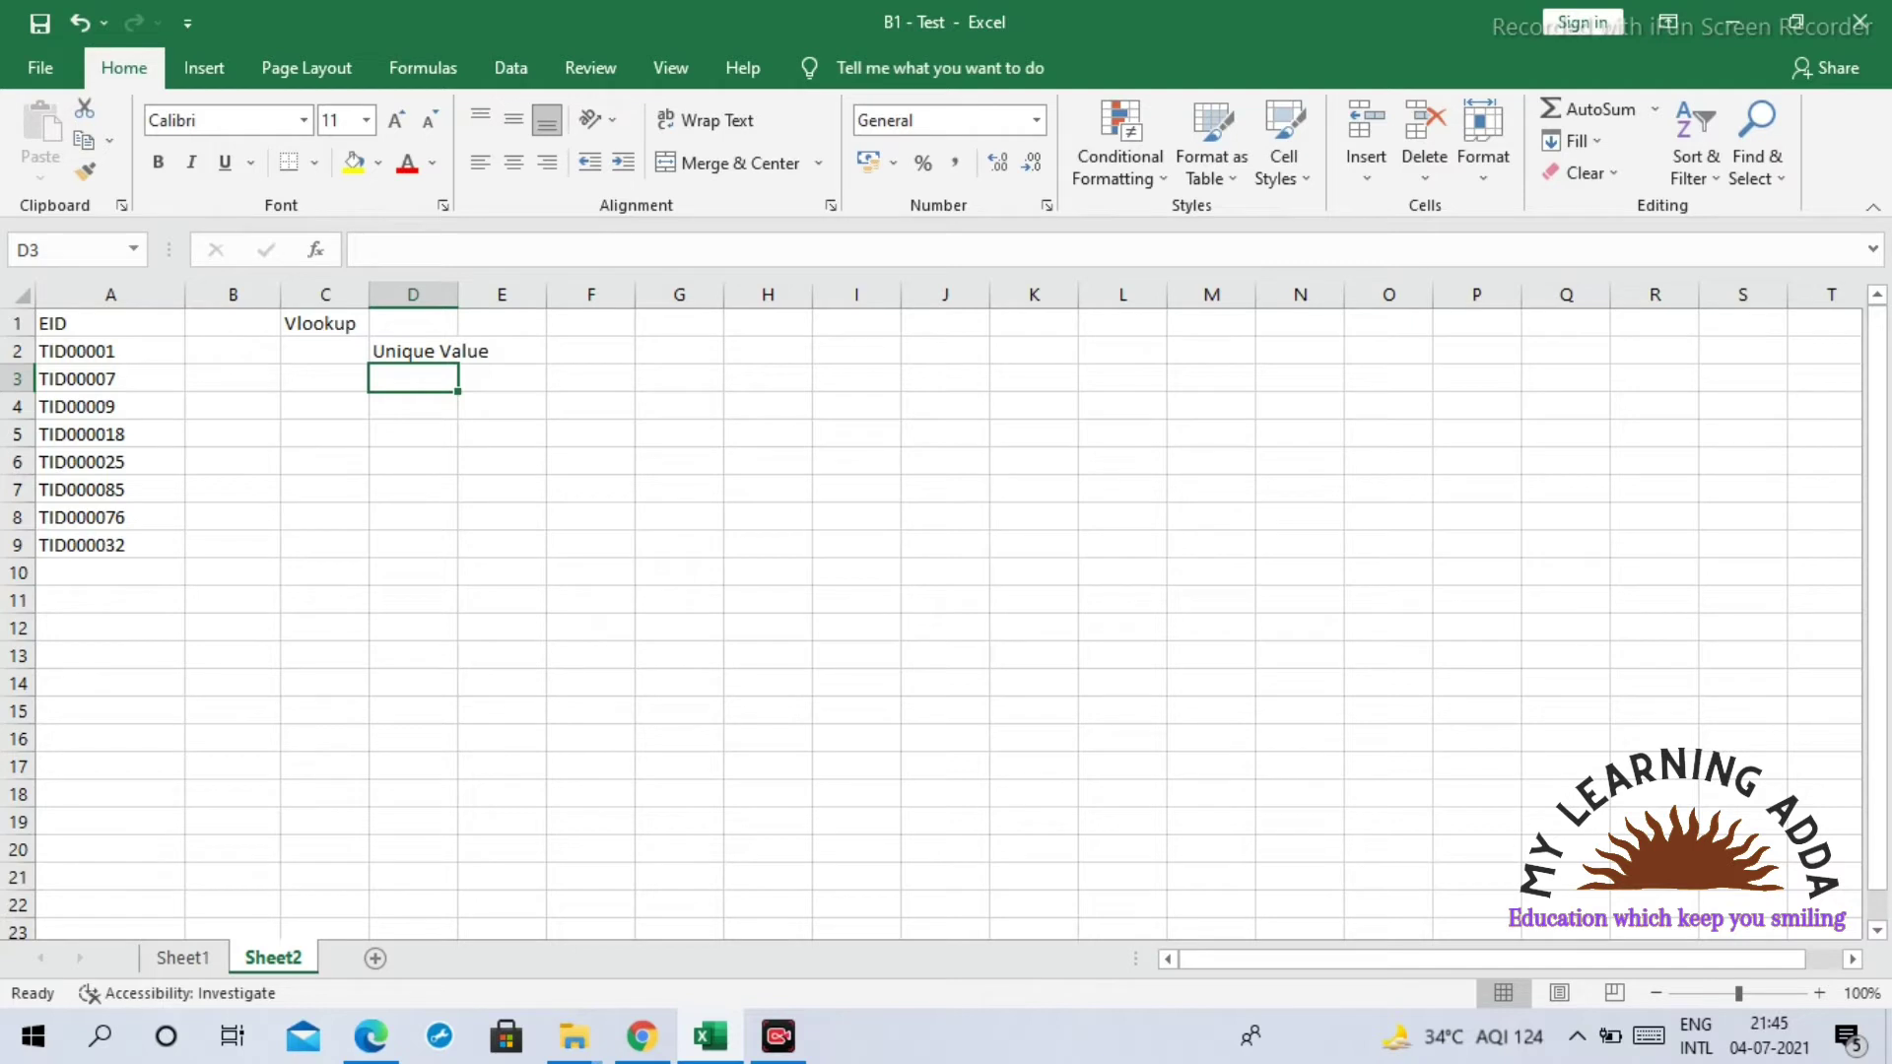
Step: Delete the "Unique Value" text from cell D2
{"action": "key", "text": "Right"}
{"action": "key", "text": "Left"}
{"action": "key", "text": "Up"}
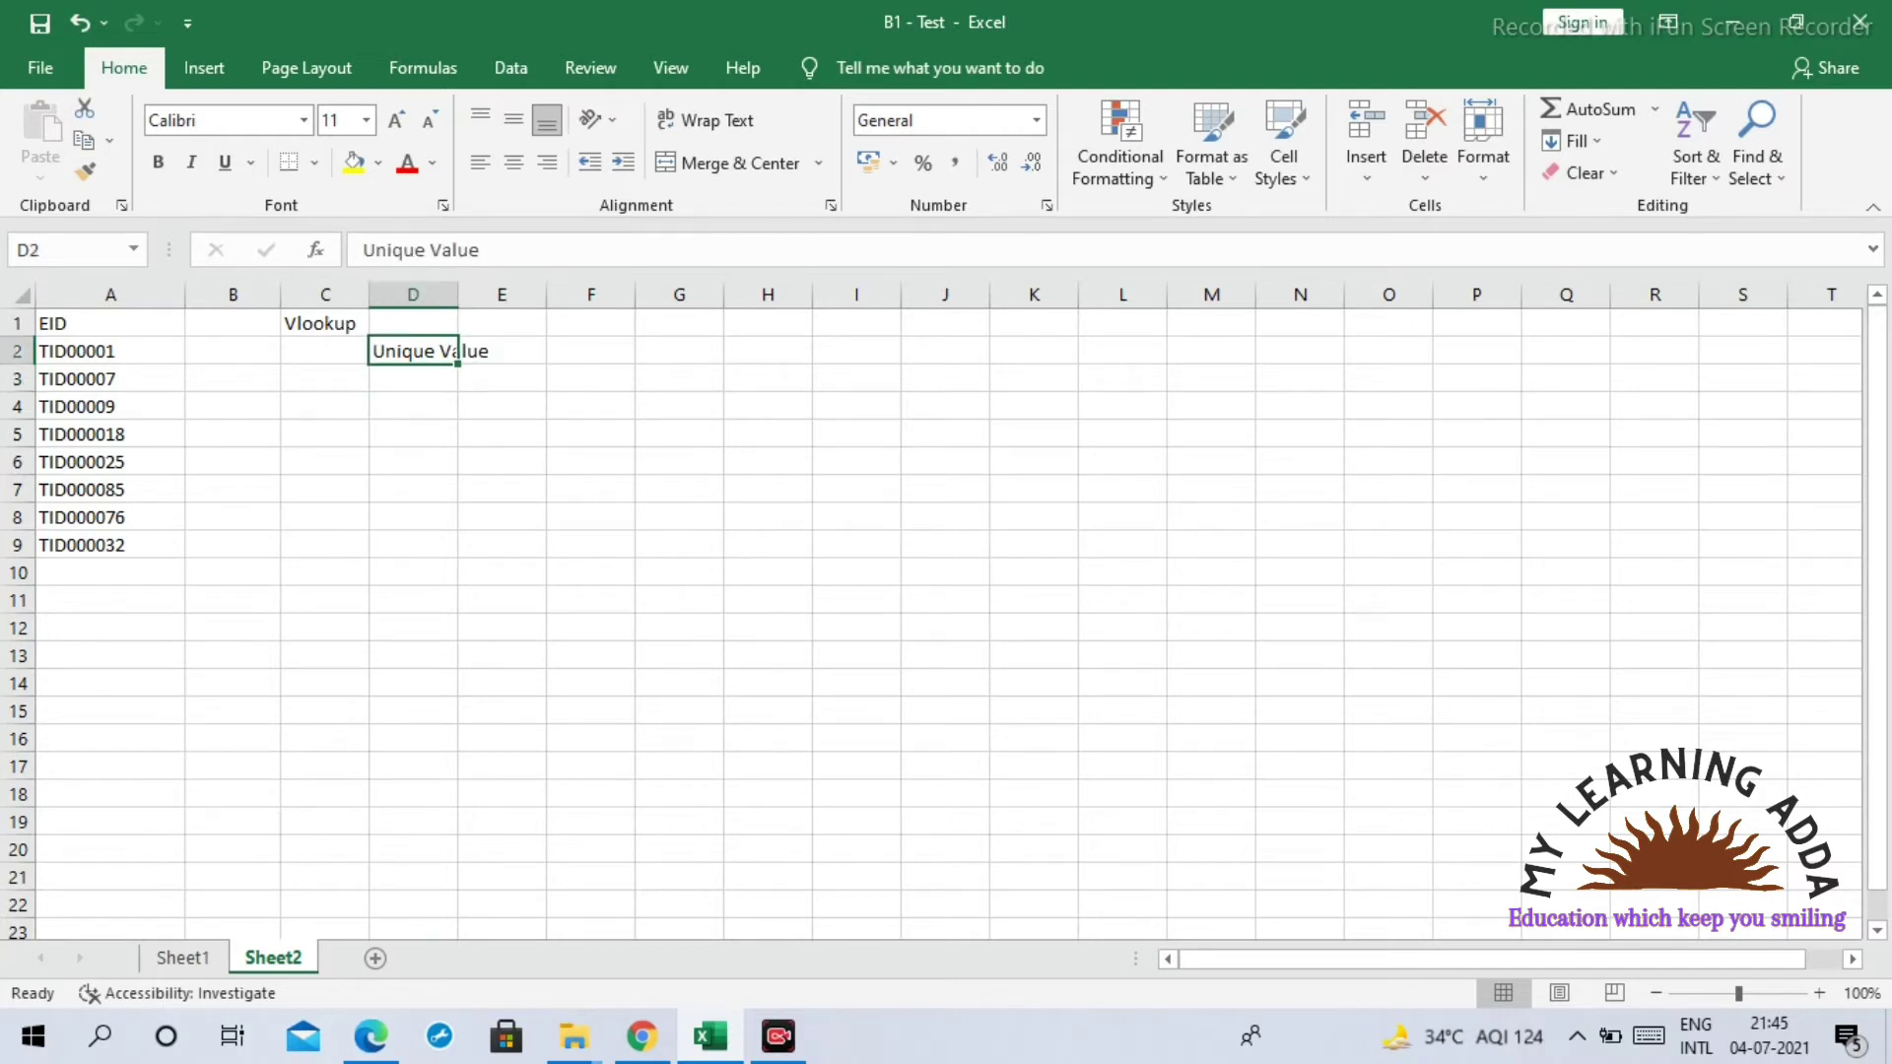
{"action": "key", "text": "Delete"}
{"action": "key", "text": "Left"}
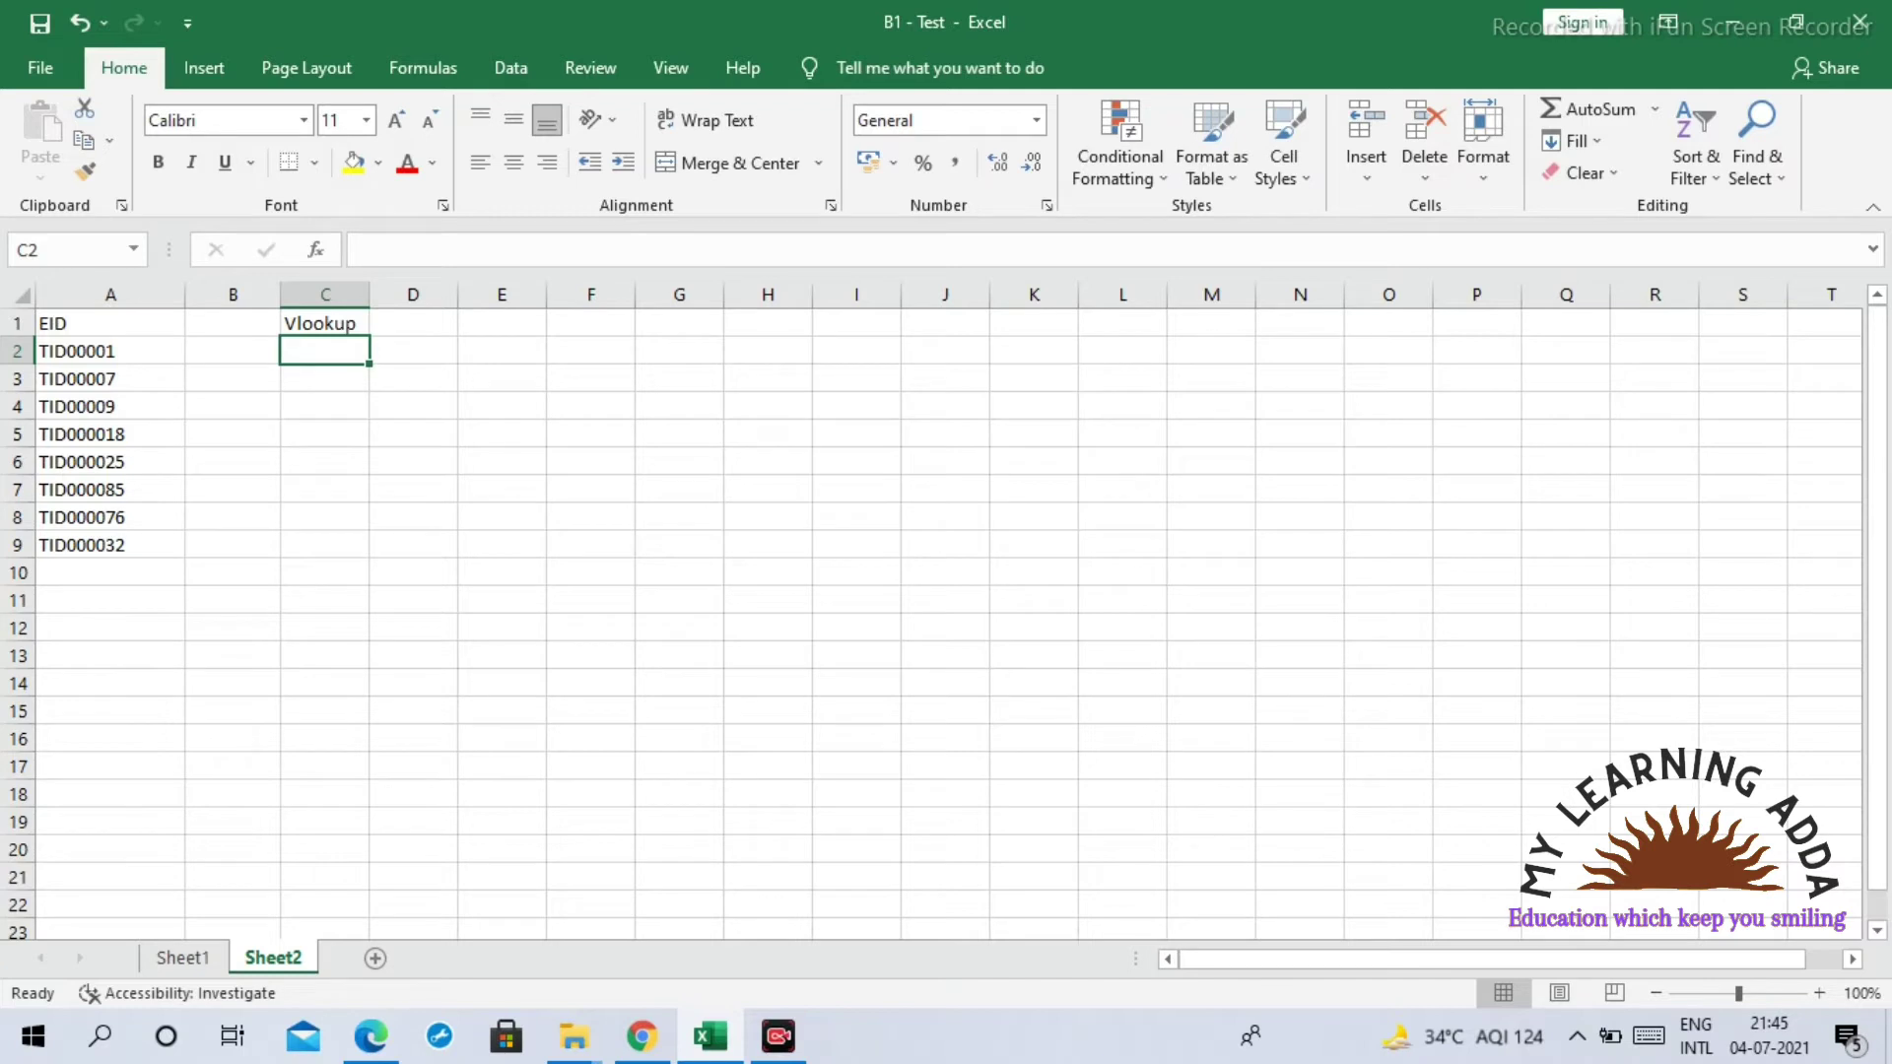
Step: Clear the "Vlookup" header from cell C1 and return to the first ID in column A
{"action": "key", "text": "Up"}
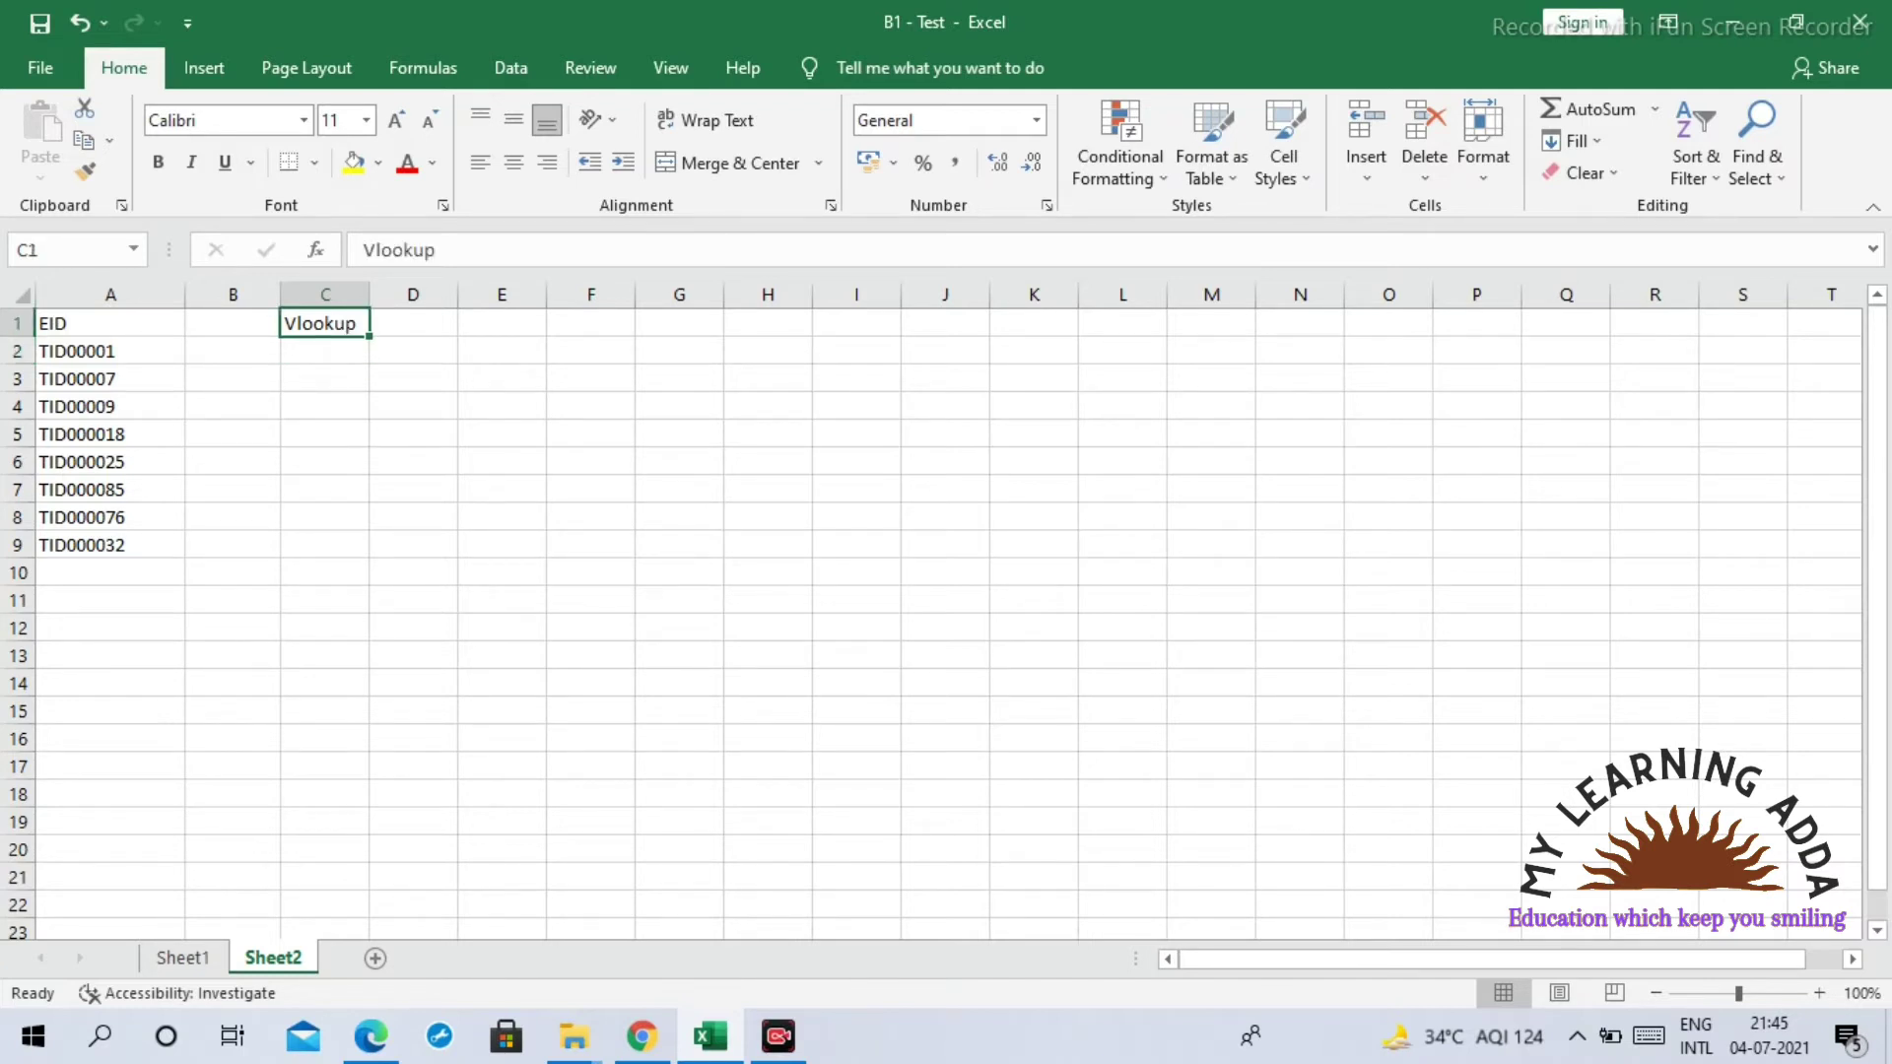
{"action": "key", "text": "Delete"}
{"action": "key", "text": "Left"}
{"action": "key", "text": "Left"}
{"action": "key", "text": "Down"}
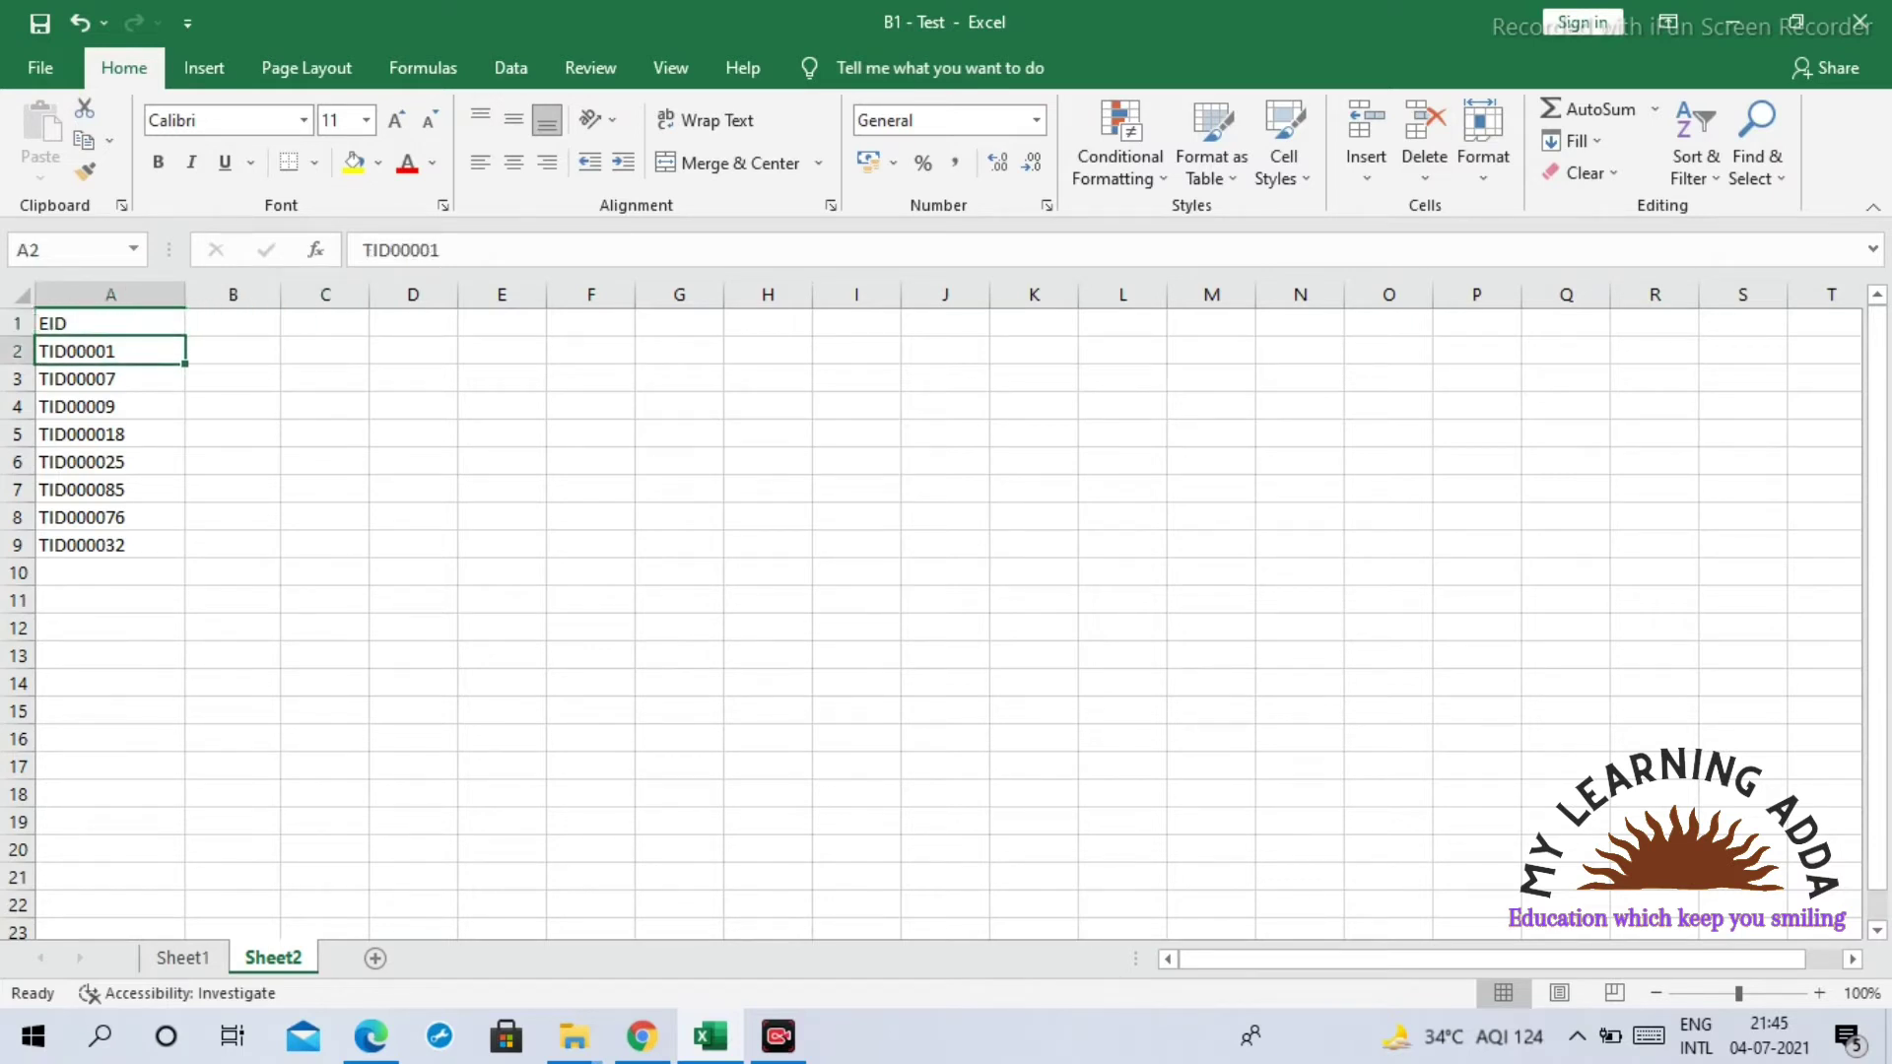
Step: Examine the EID values in cells A2 to A9 of Sheet2, one after another
{"action": "key", "text": "Up"}
{"action": "key", "text": "Down"}
{"action": "key", "text": "Up"}
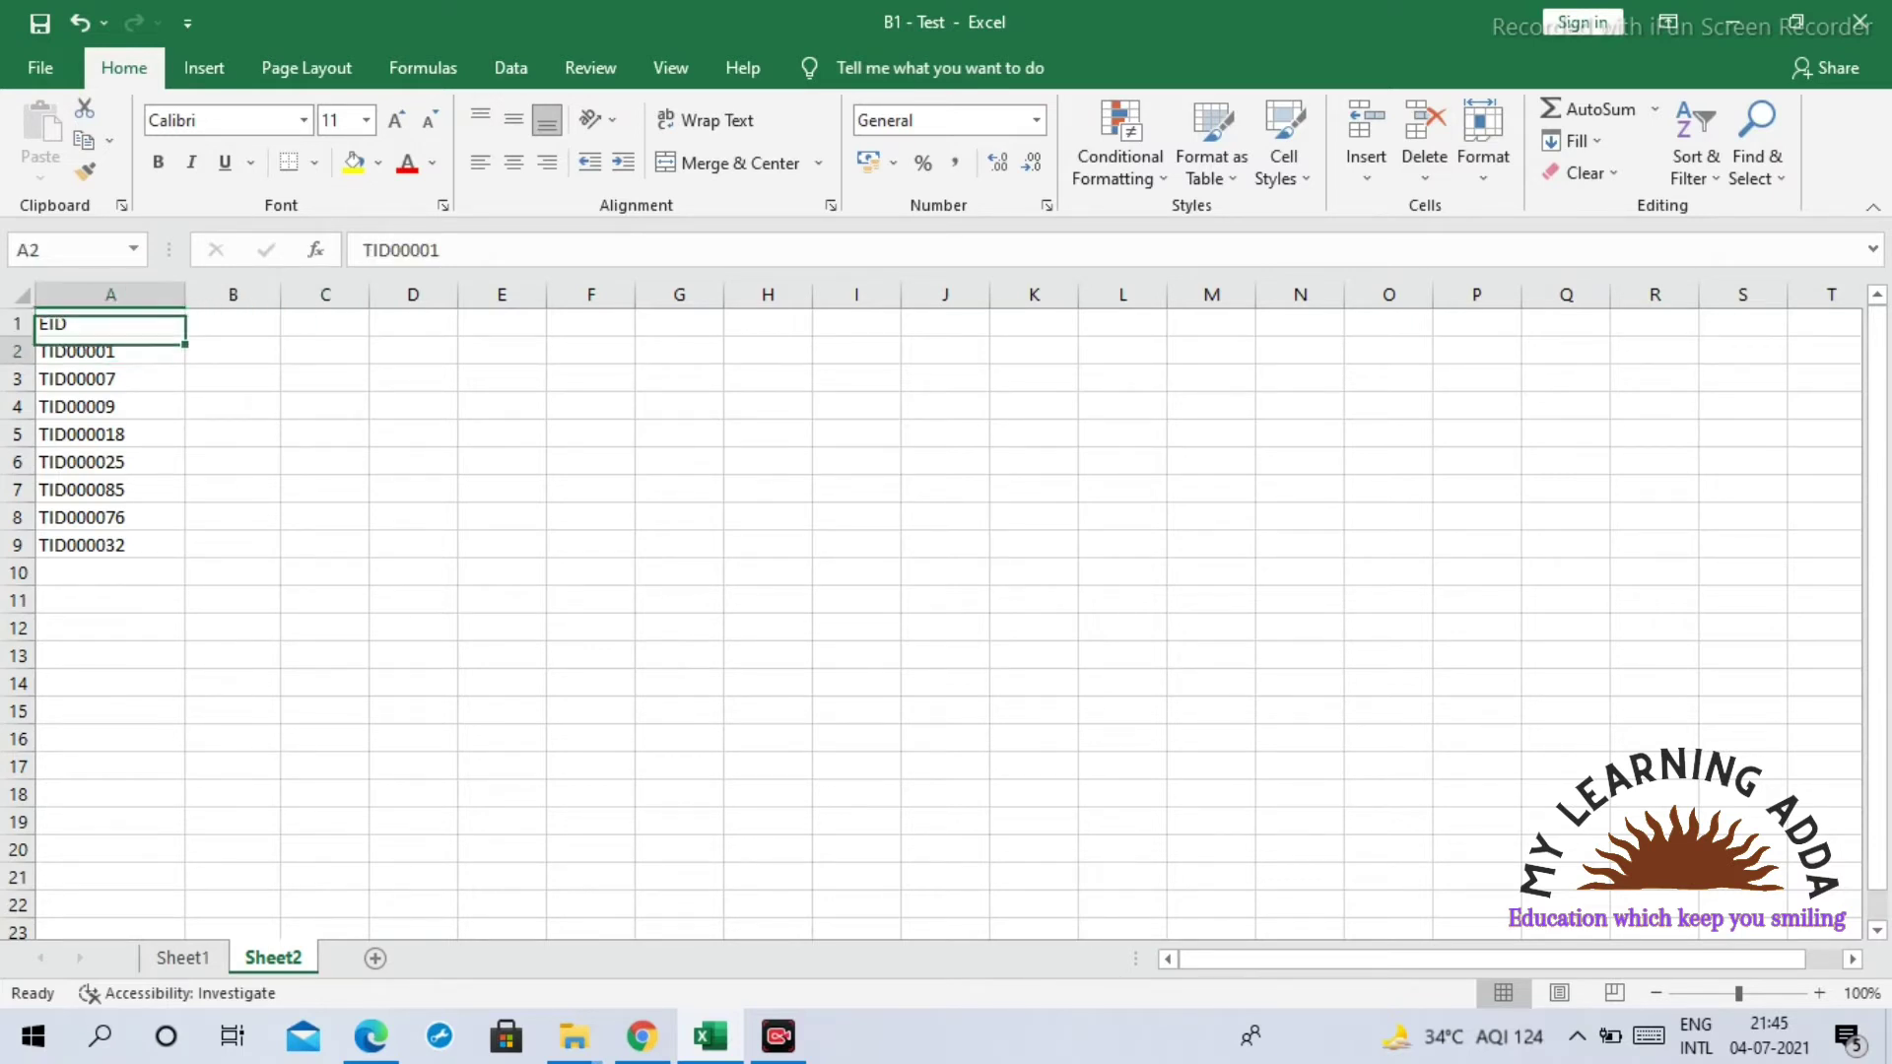
{"action": "key", "text": "Down"}
{"action": "key", "text": "ctrl+shift+Down"}
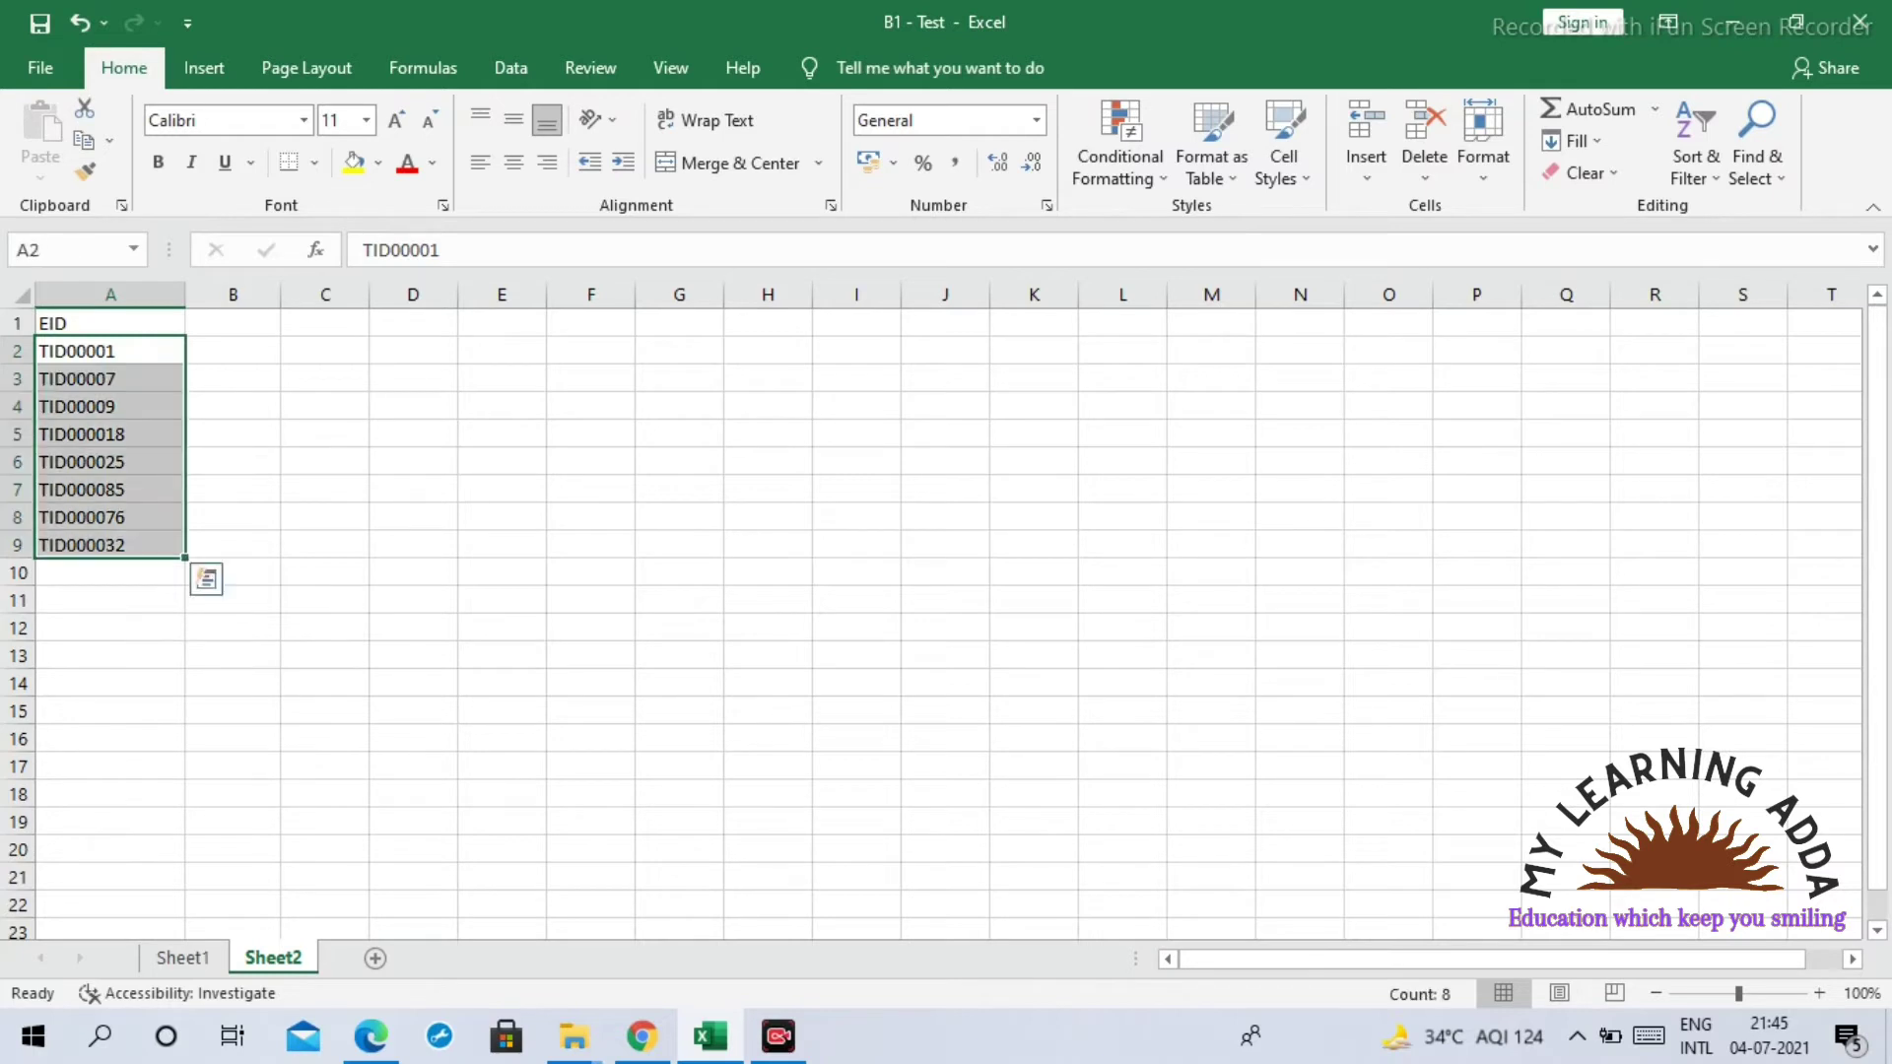
{"action": "key", "text": "Up"}
{"action": "key", "text": "Down"}
{"action": "key", "text": "ctrl+shift+Down"}
{"action": "key", "text": "Up"}
{"action": "key", "text": "Down"}
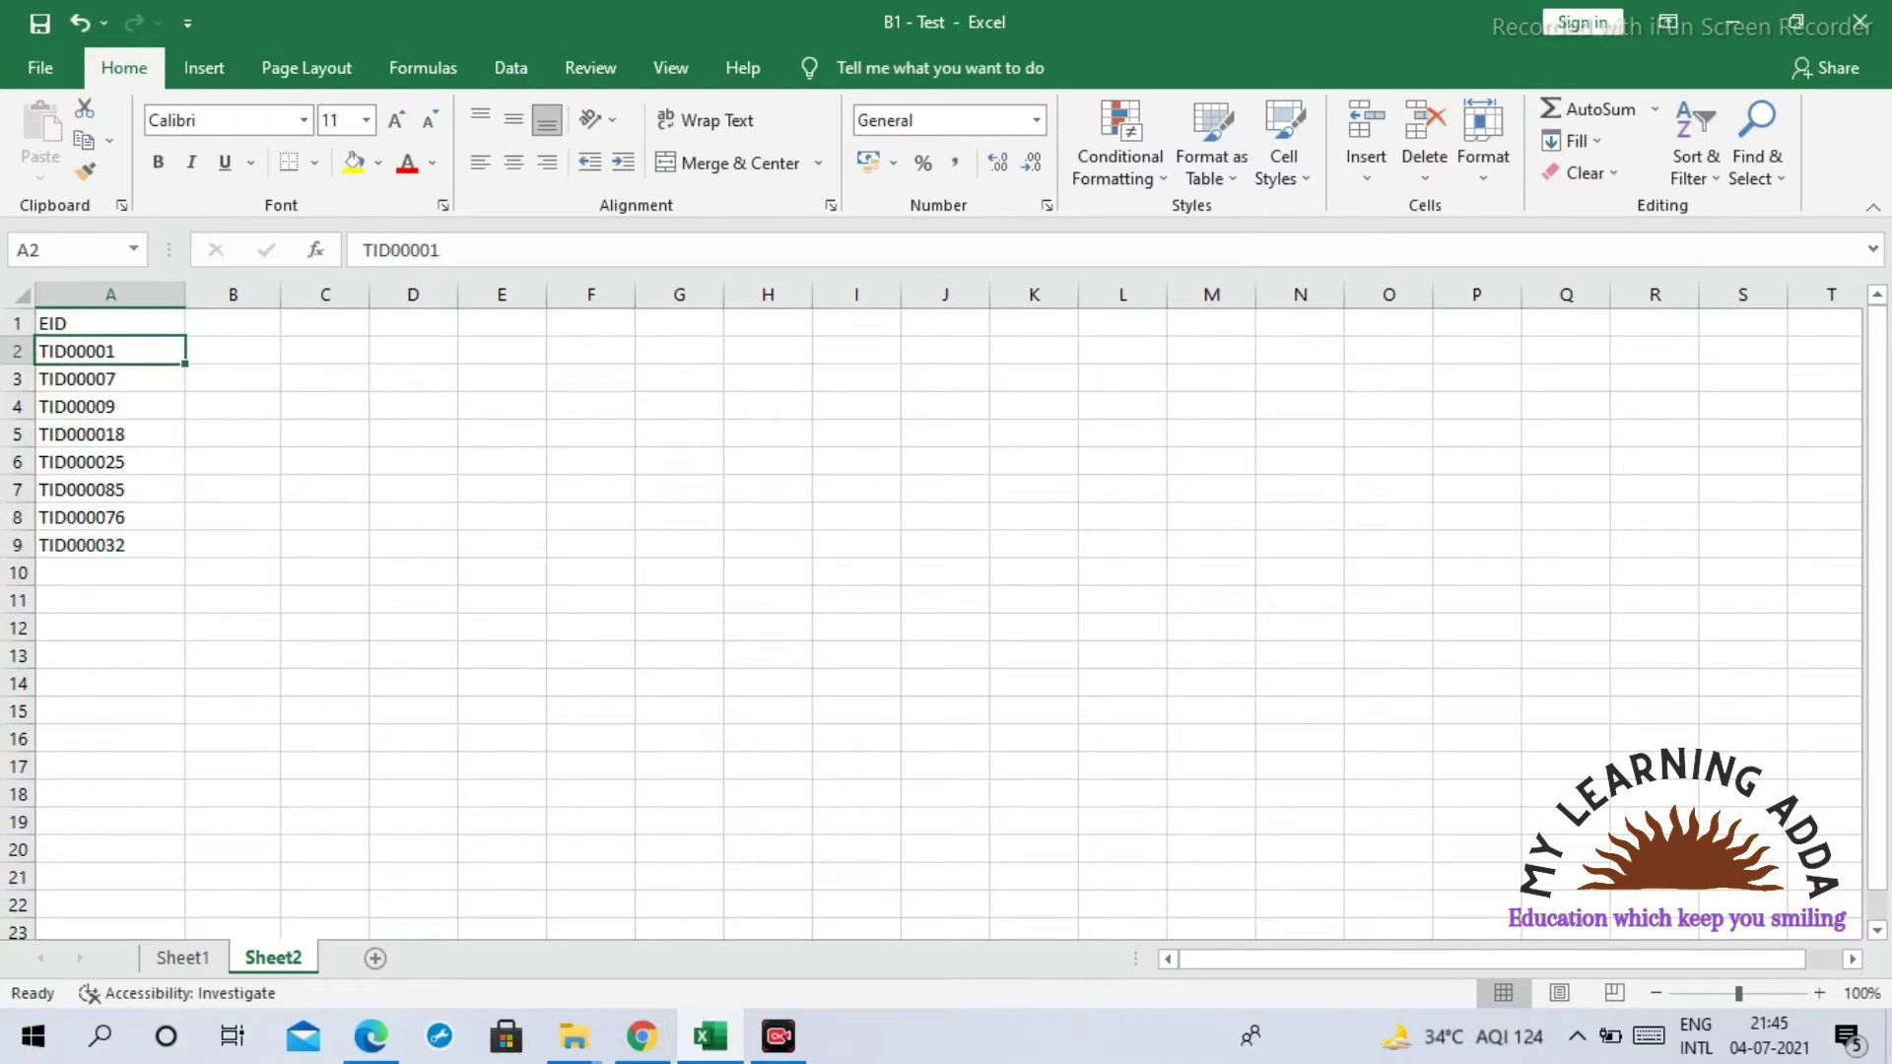
{"action": "key", "text": "Down"}
{"action": "key", "text": "Down"}
{"action": "key", "text": "Down"}
{"action": "key", "text": "Down"}
{"action": "key", "text": "Down"}
{"action": "key", "text": "Down"}
{"action": "key", "text": "Down"}
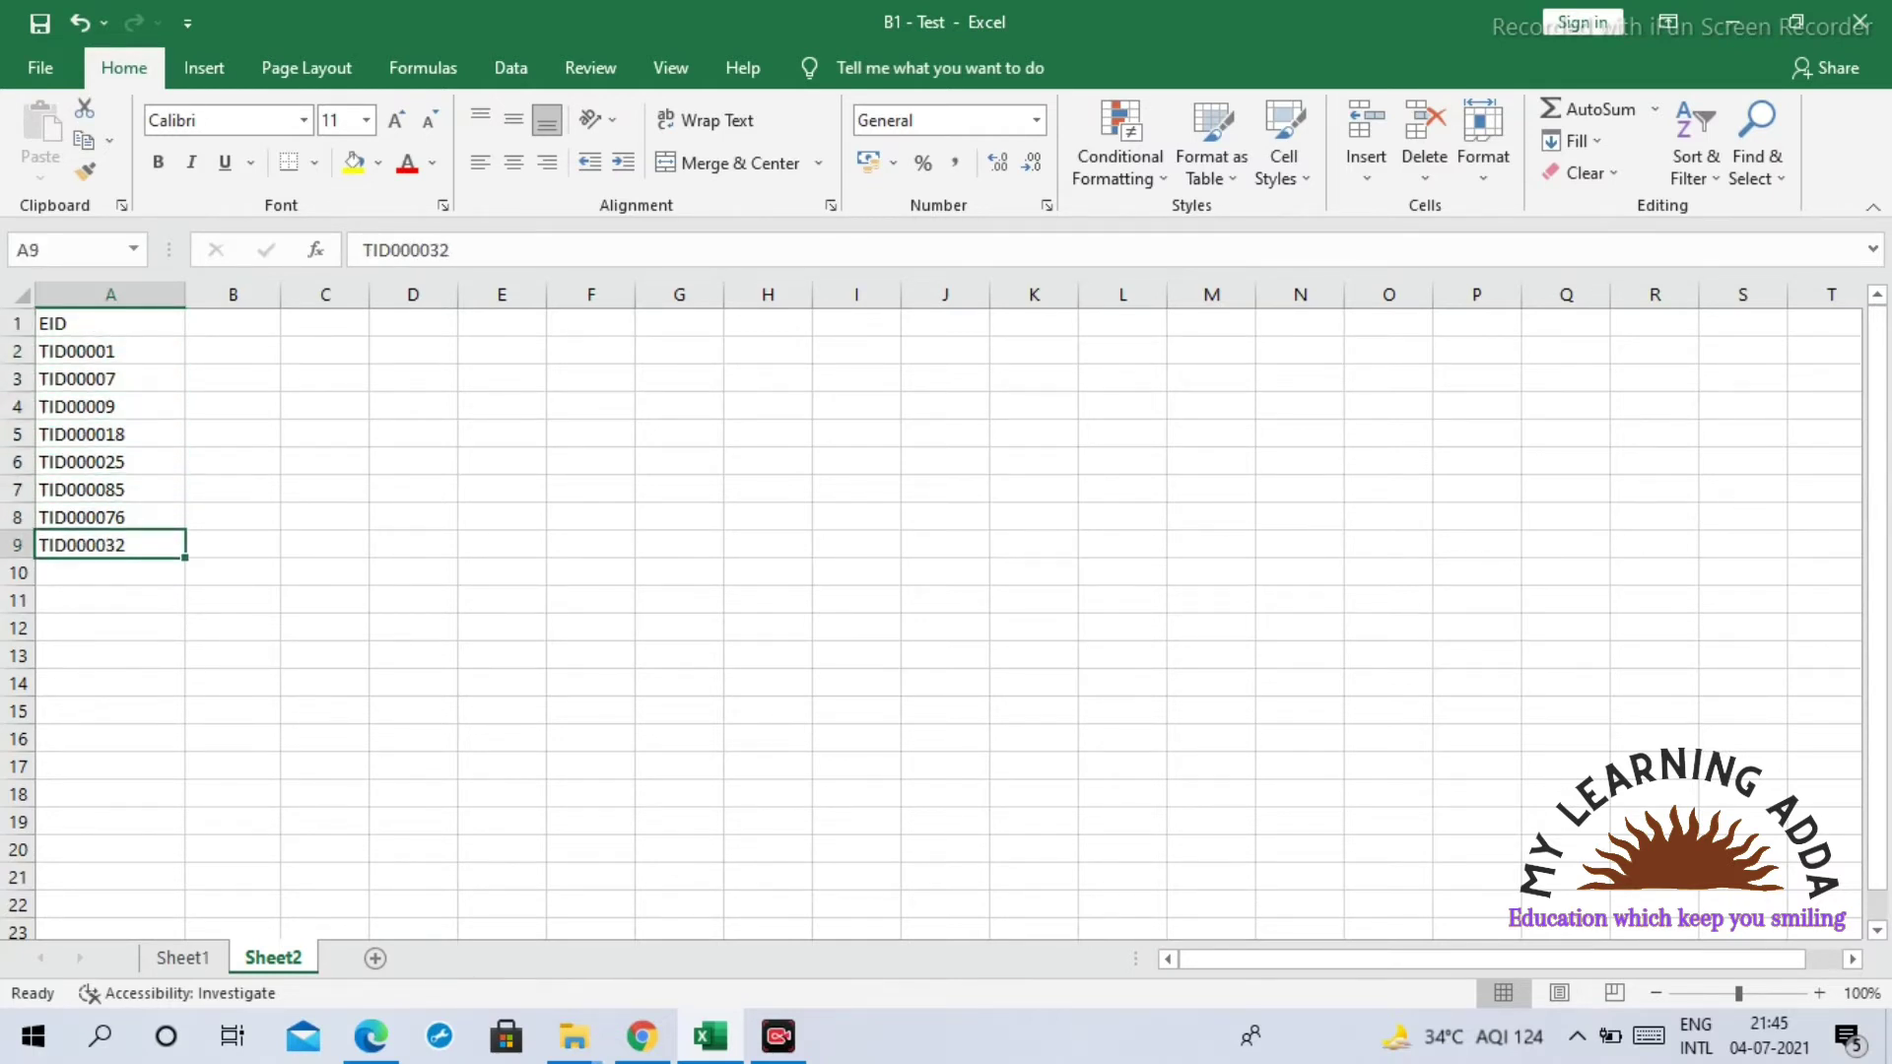
{"action": "key", "text": "ctrl+Up"}
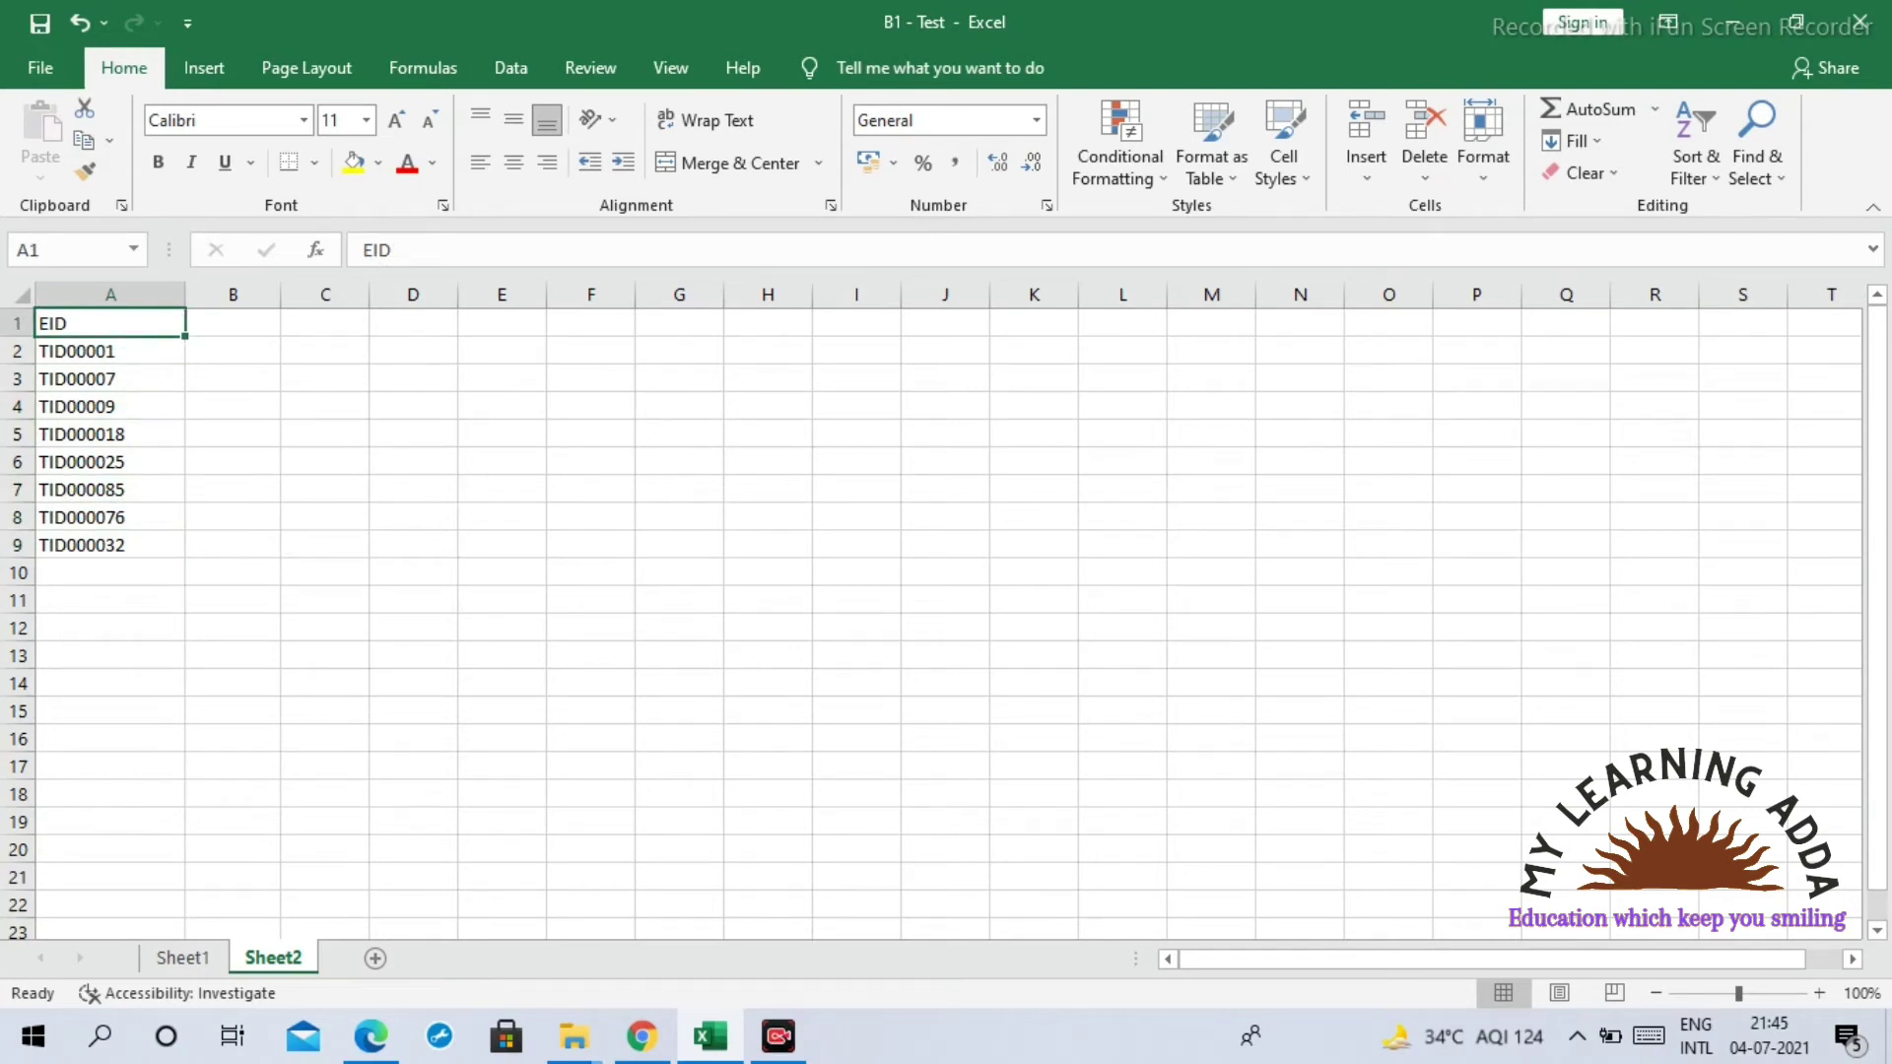
Step: Turn on filters for the header row of the employee table on Sheet1
{"action": "key", "text": "ctrl+Page_Up"}
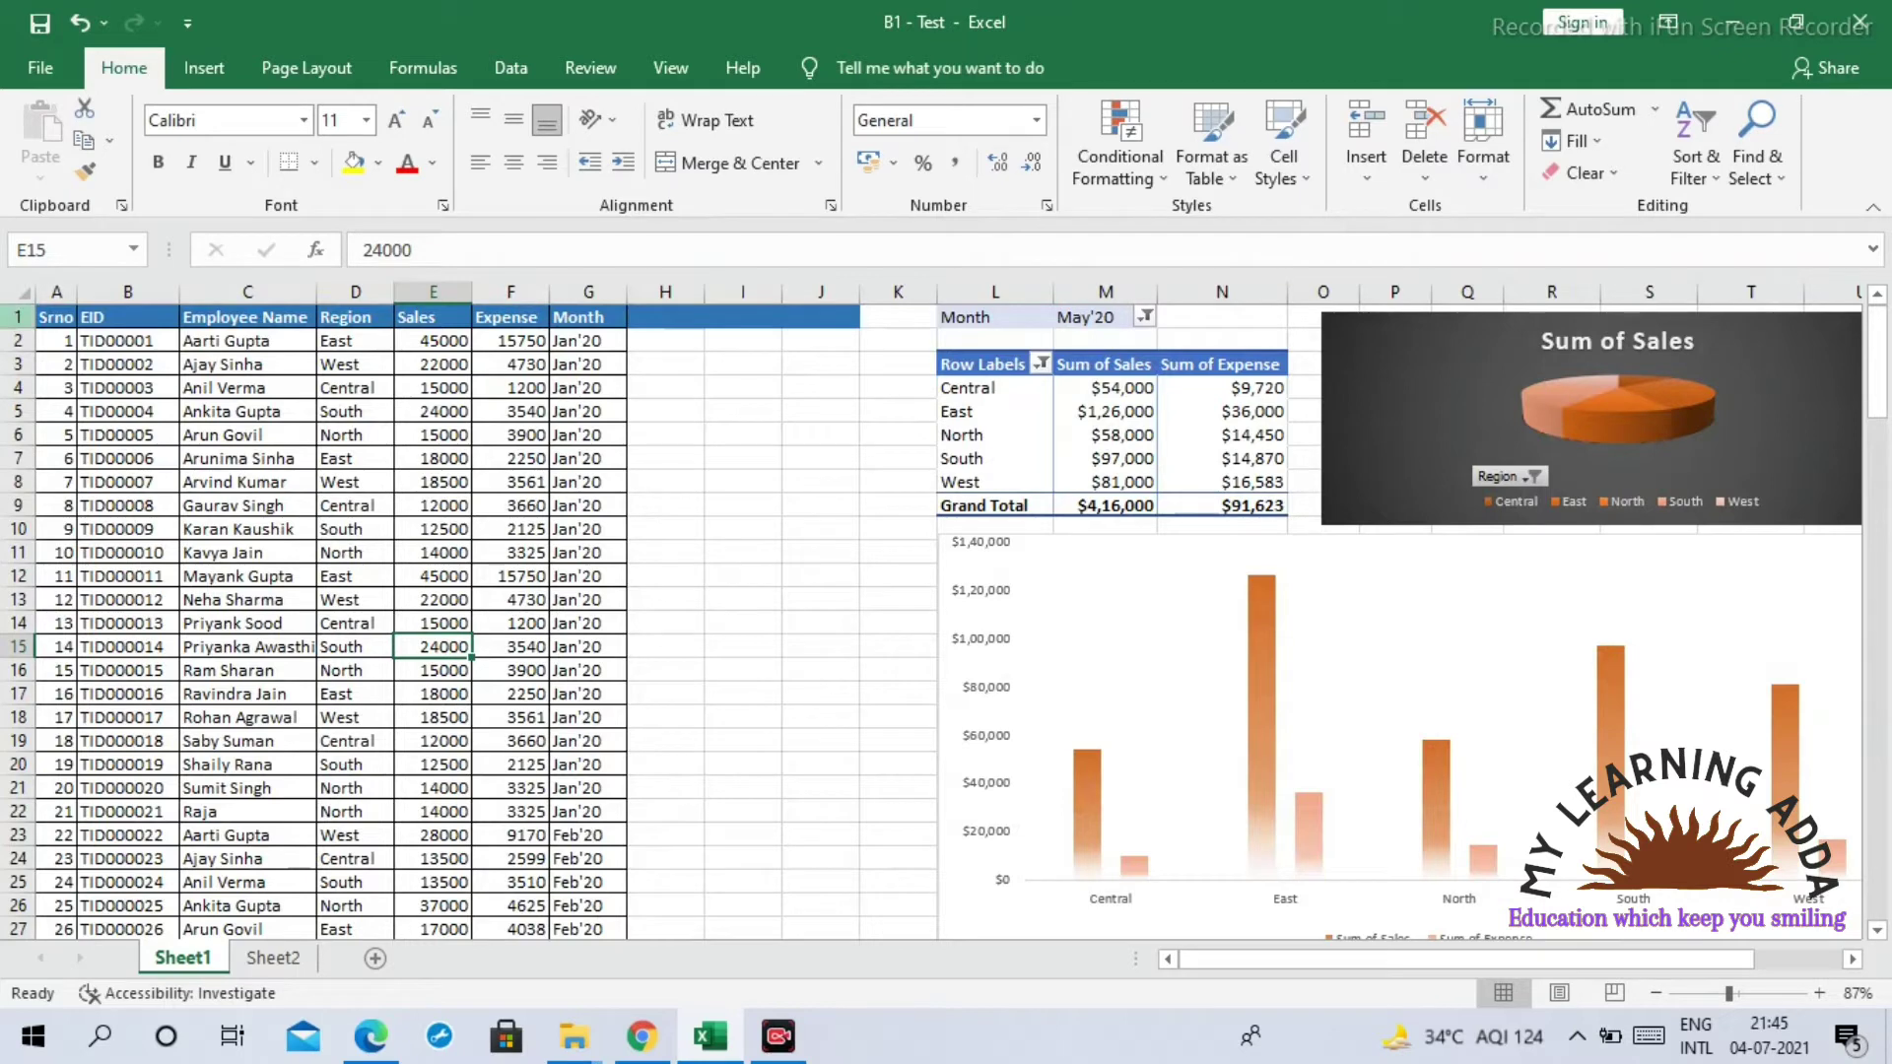
{"action": "left_click", "coordinate": [18, 317]}
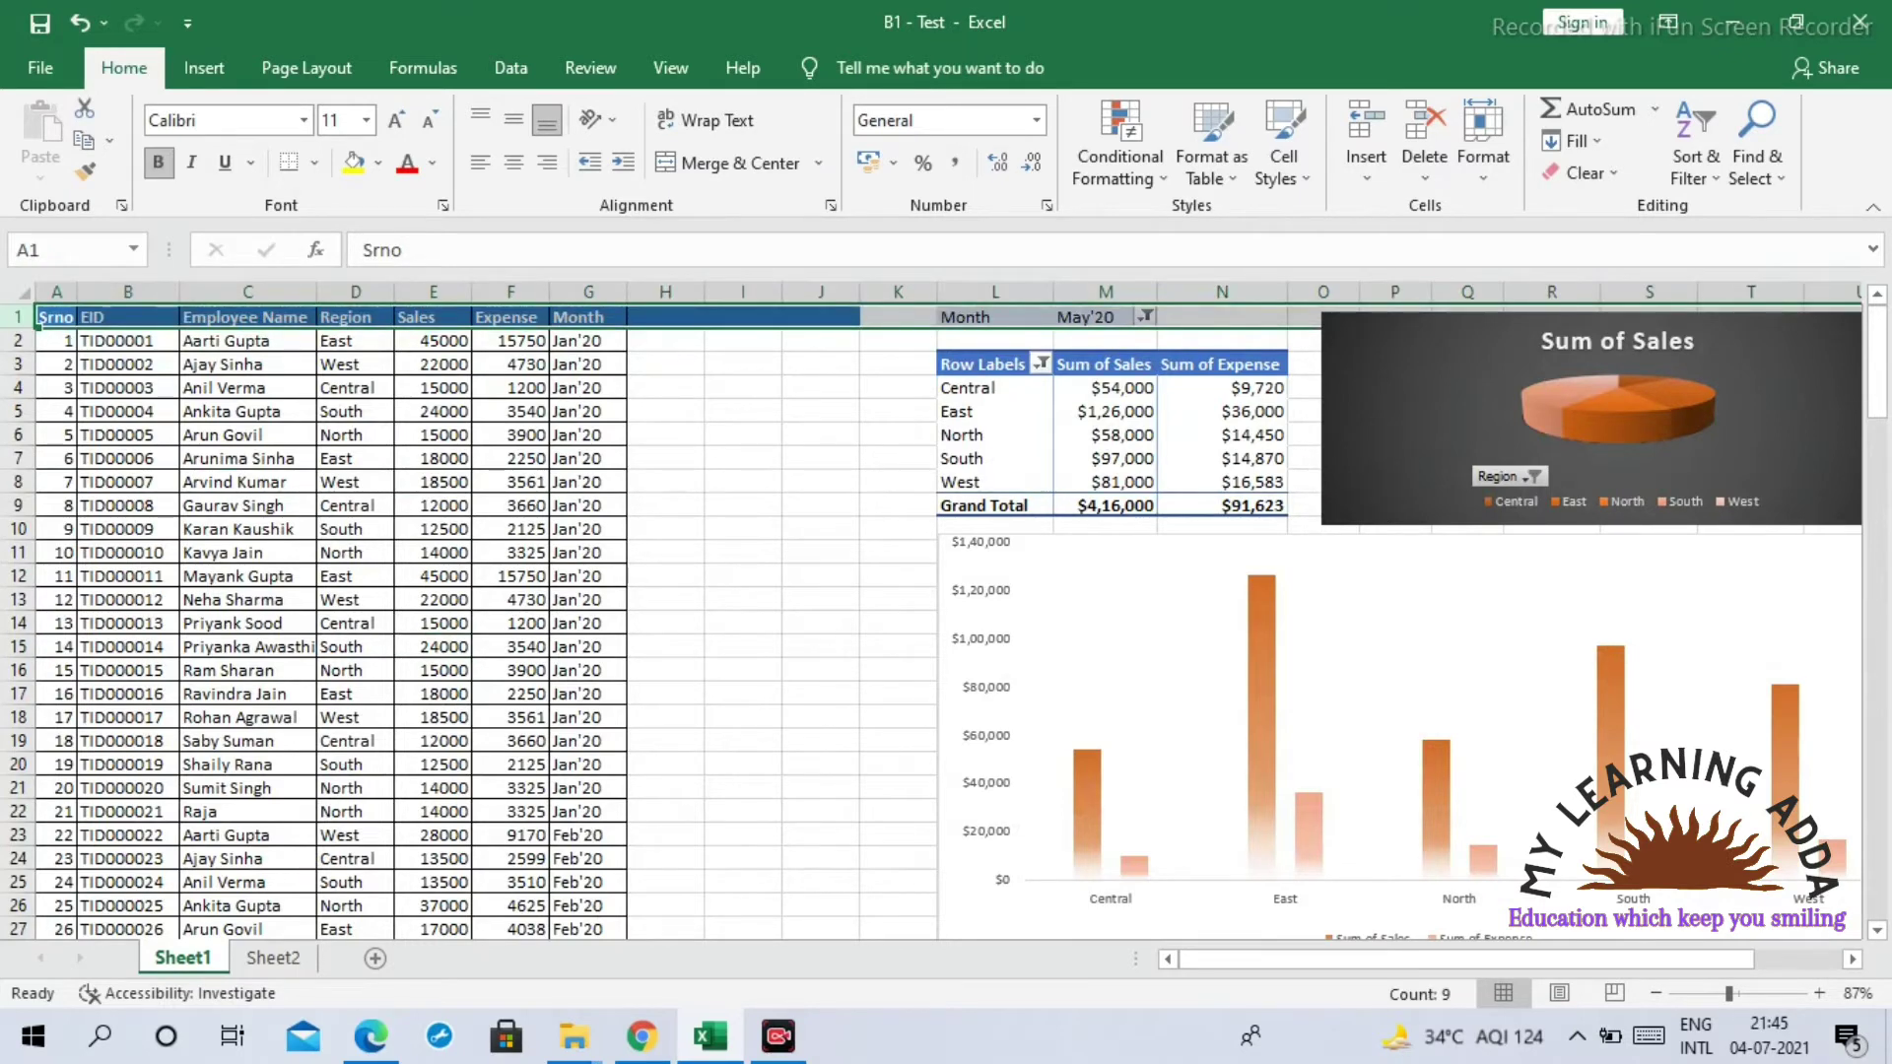
{"action": "left_click", "coordinate": [69, 321]}
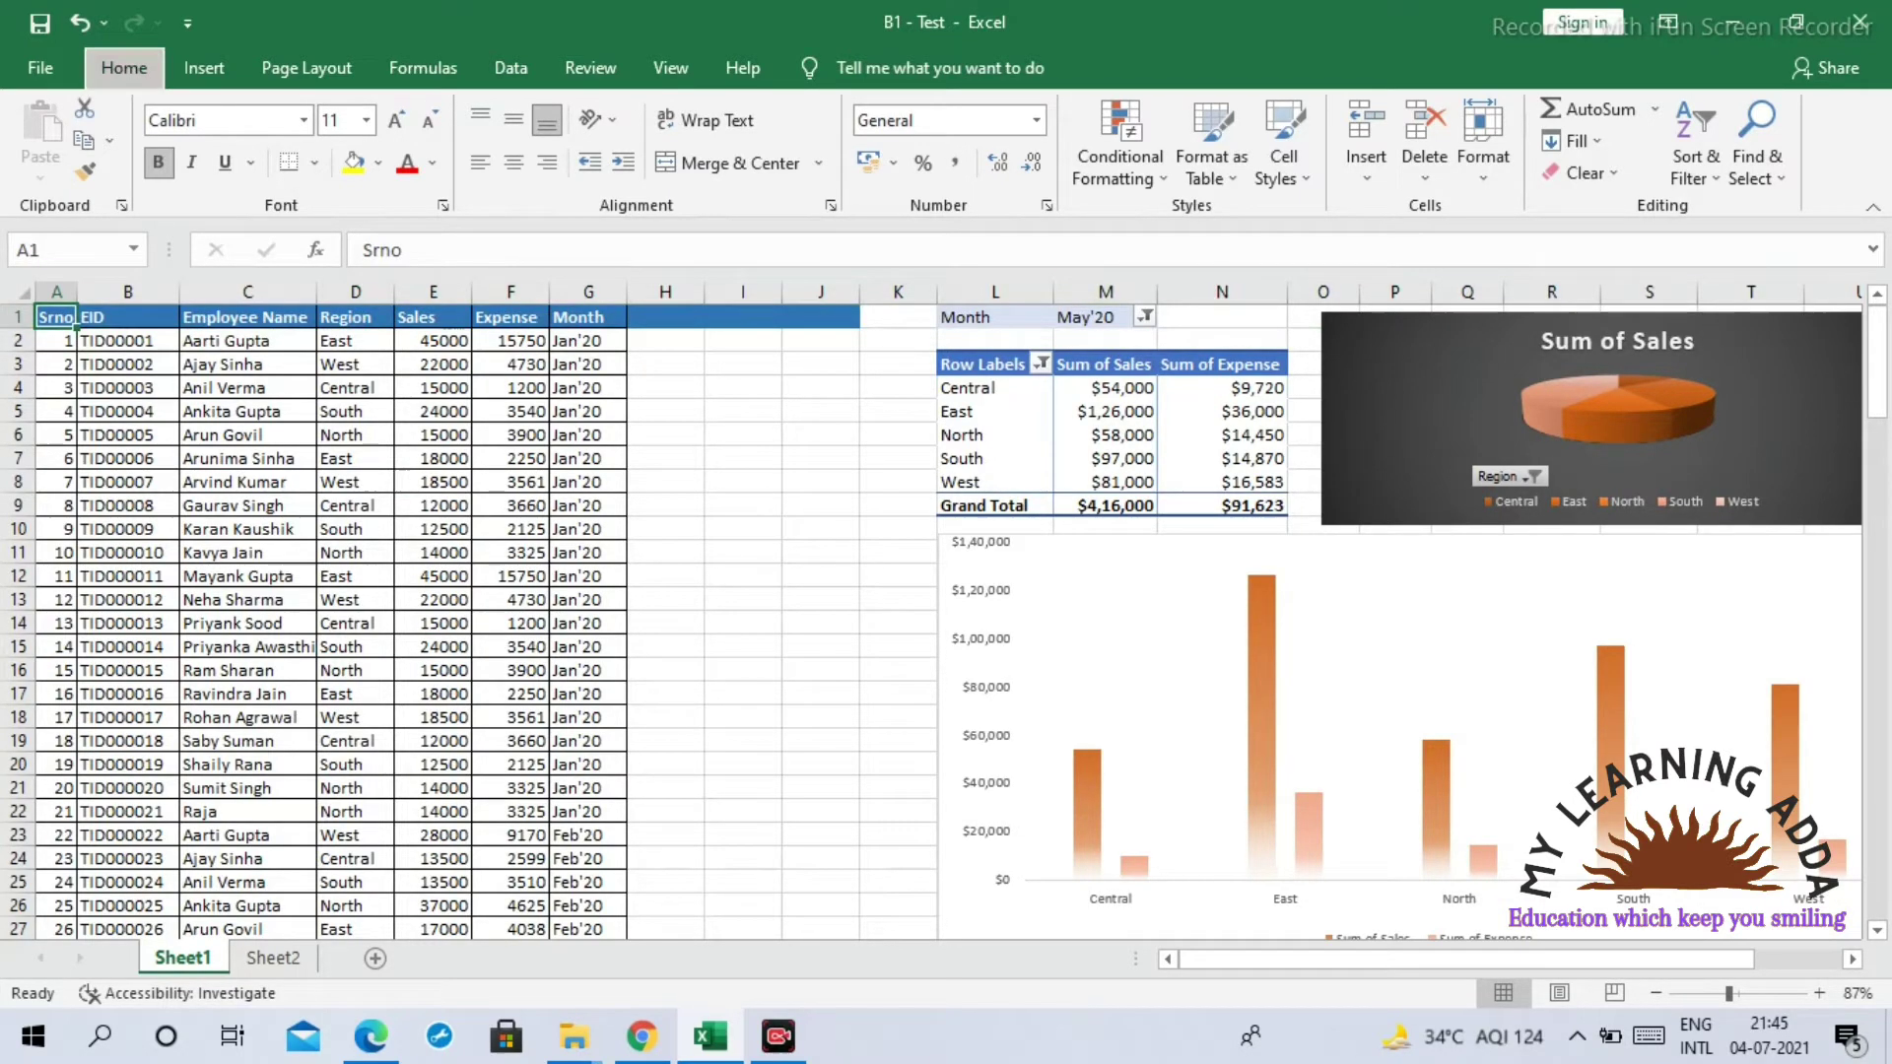
{"action": "left_click", "coordinate": [157, 317]}
{"action": "key", "text": "ctrl+shift+l"}
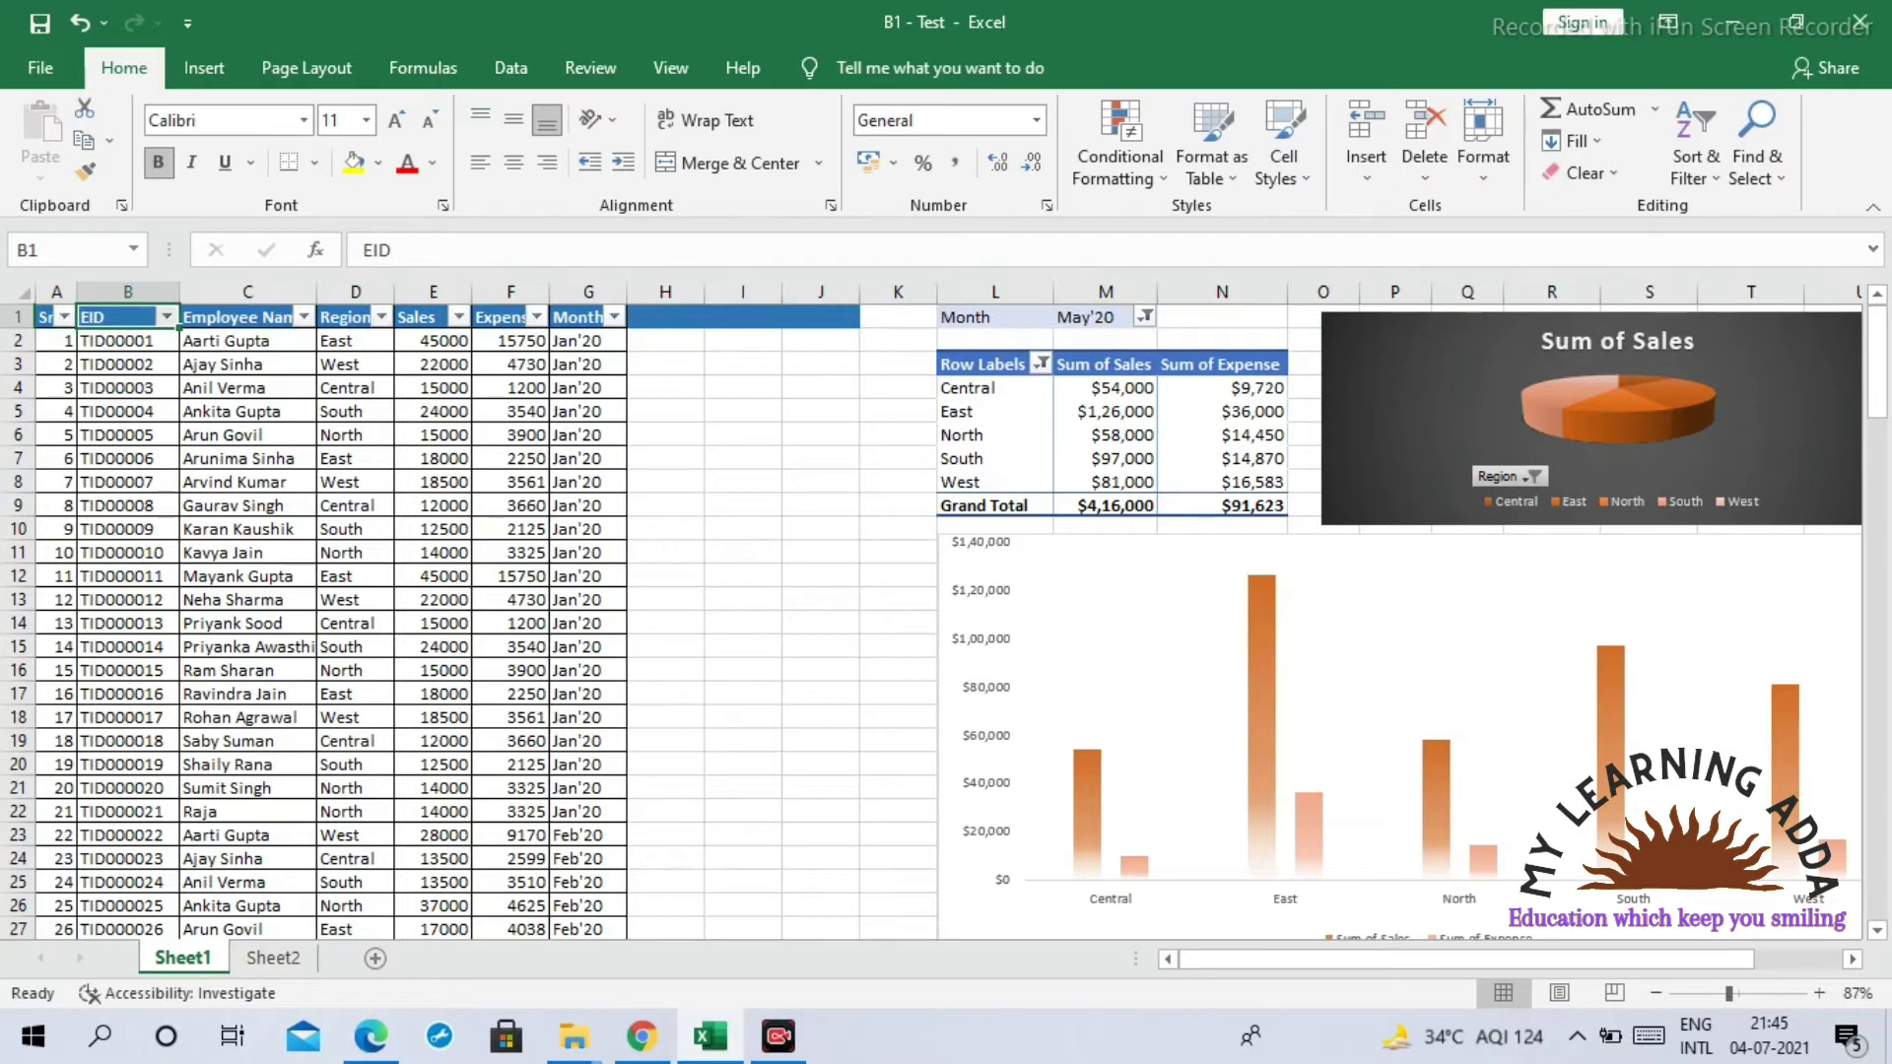
Step: Examine the list of unique EID values in the EID column's filter on Sheet1, leaving the filter unchanged
{"action": "key", "text": "alt+Down"}
{"action": "key", "text": "Down"}
{"action": "key", "text": "Down"}
{"action": "key", "text": "Down"}
{"action": "key", "text": "Down"}
{"action": "key", "text": "Down"}
{"action": "key", "text": "Down"}
{"action": "key", "text": "Down"}
{"action": "key", "text": "Down"}
{"action": "key", "text": "Down"}
{"action": "key", "text": "Down"}
{"action": "key", "text": "Down"}
{"action": "key", "text": "Down"}
{"action": "key", "text": "Down"}
{"action": "key", "text": "Down"}
{"action": "key", "text": "Down"}
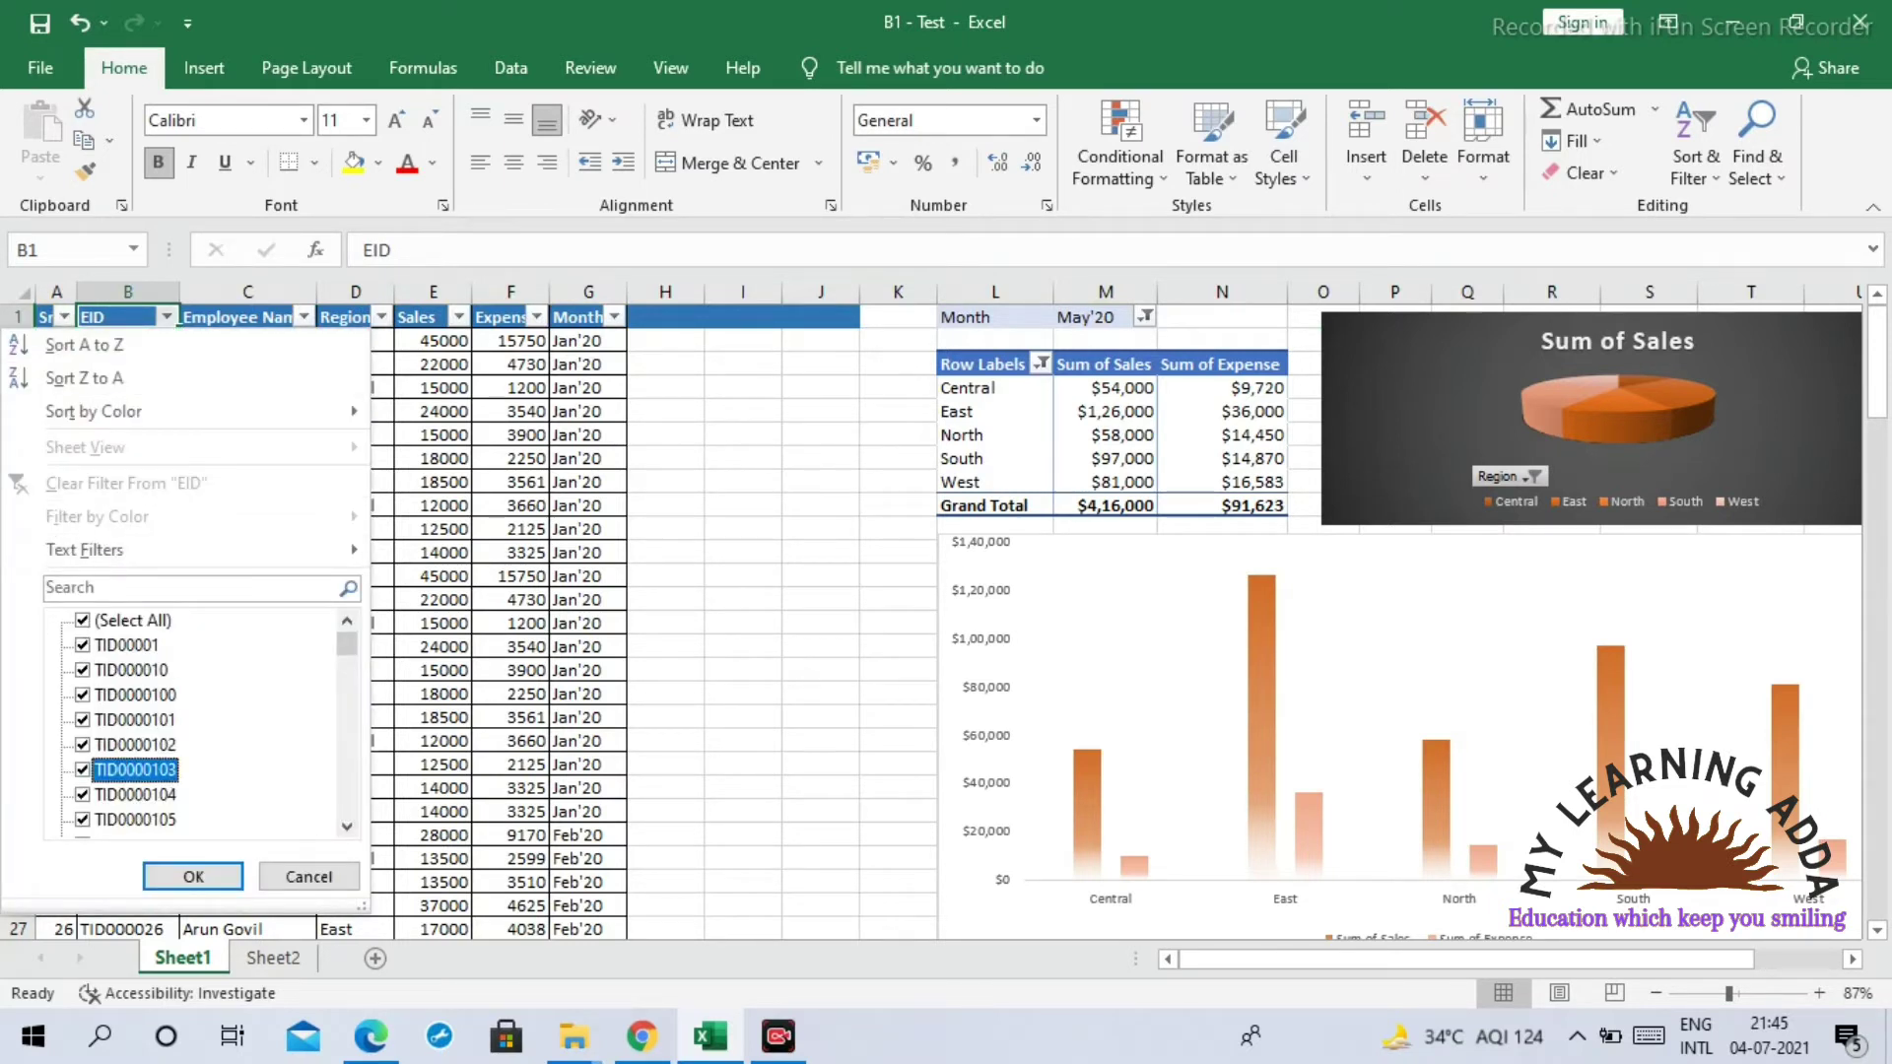
{"action": "key", "text": "Down"}
{"action": "key", "text": "Down"}
{"action": "key", "text": "Down"}
{"action": "key", "text": "Down"}
{"action": "key", "text": "Down"}
{"action": "key", "text": "Down"}
{"action": "key", "text": "Down"}
{"action": "key", "text": "Down"}
{"action": "key", "text": "Down"}
{"action": "key", "text": "Down"}
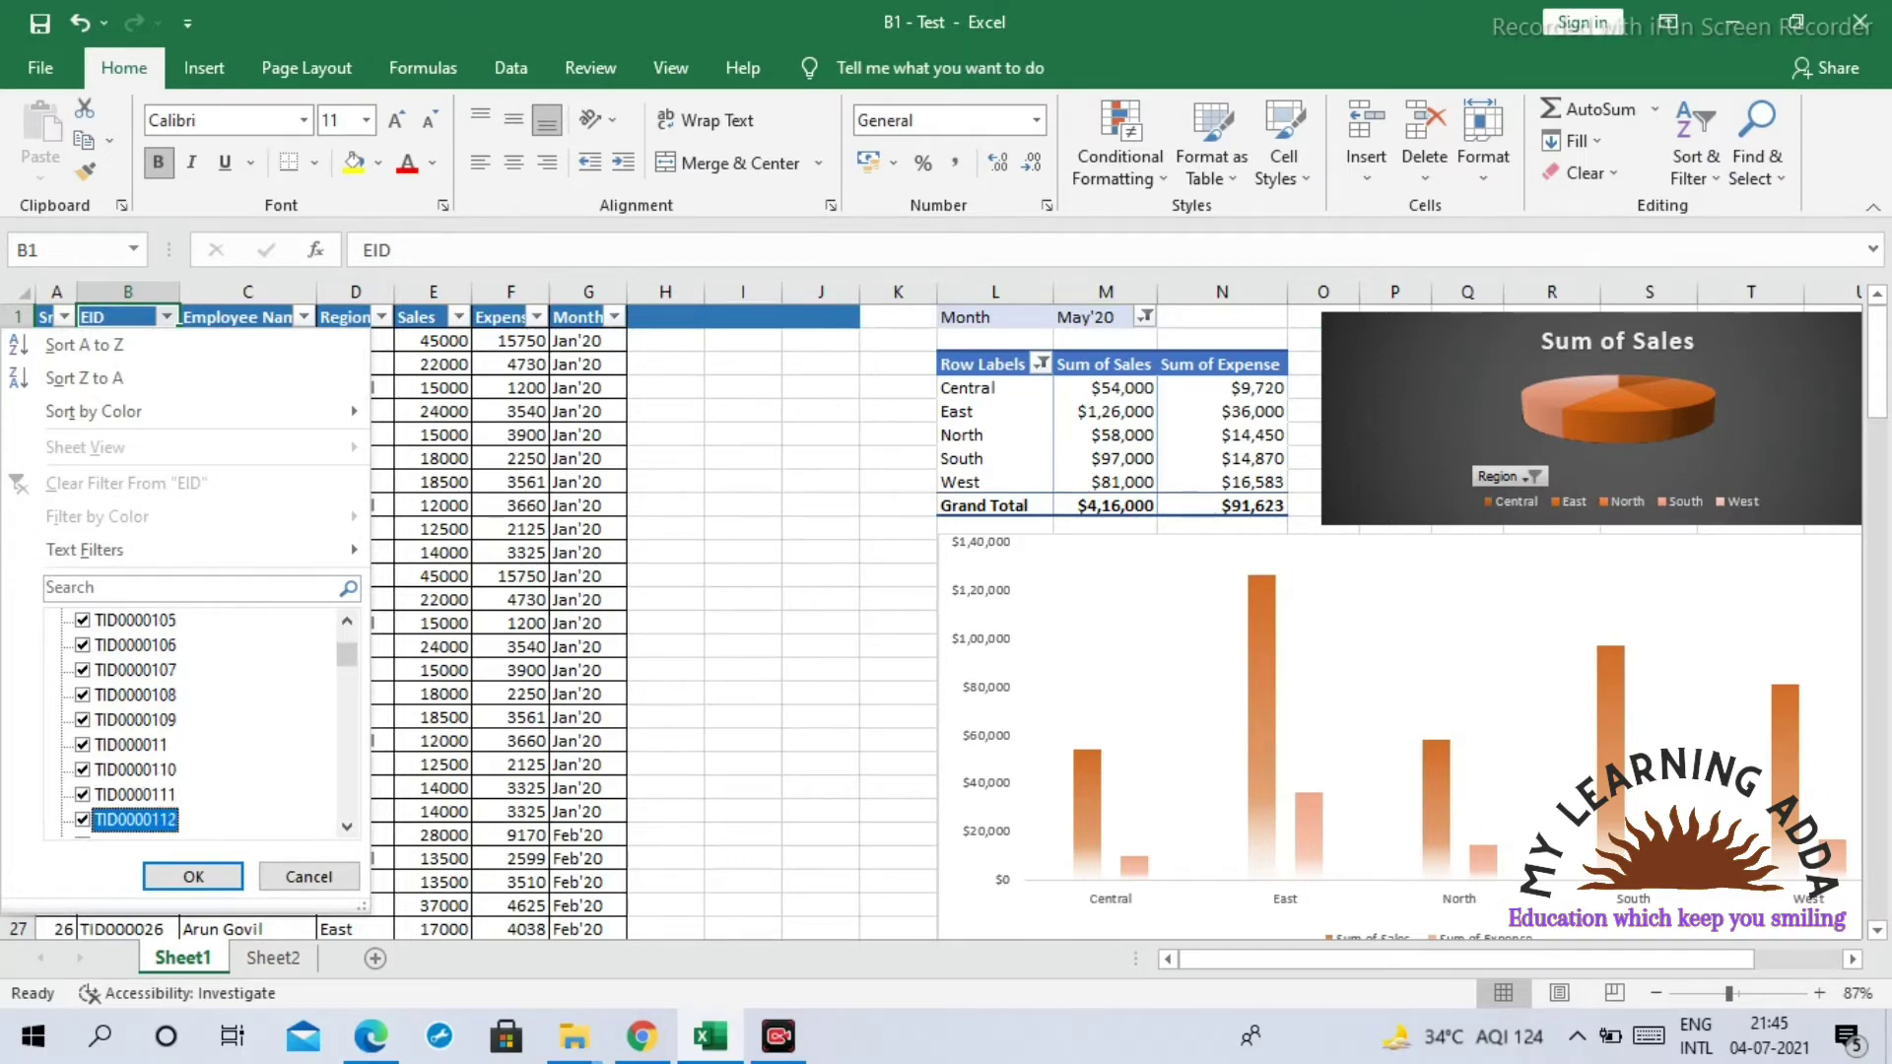
{"action": "key", "text": "Down"}
{"action": "key", "text": "Down"}
{"action": "key", "text": "Down"}
{"action": "key", "text": "Down"}
{"action": "key", "text": "Down"}
{"action": "key", "text": "Down"}
{"action": "key", "text": "Down"}
{"action": "key", "text": "Down"}
{"action": "key", "text": "Down"}
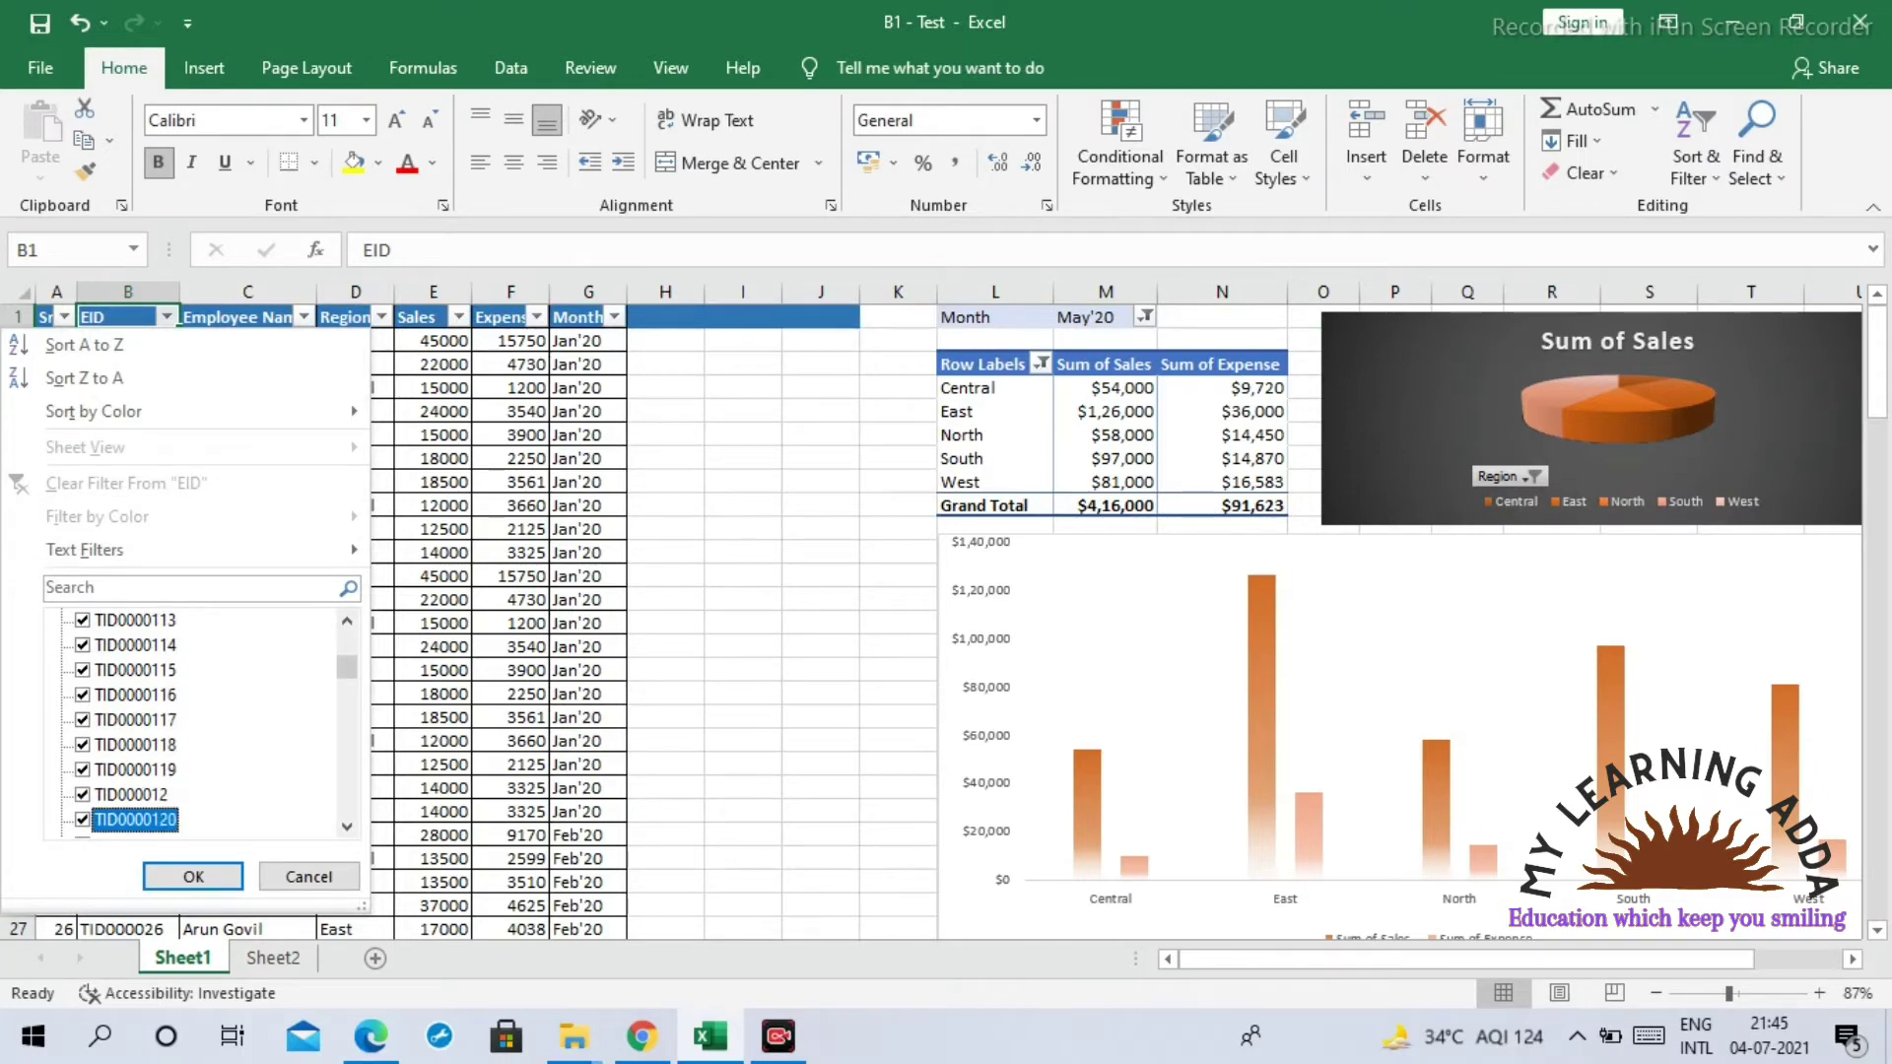
{"action": "key", "text": "Escape"}
Step: Apply a duplicate-values conditional format with Light Red Fill with Dark Red Text to the EIDs in B2:B127
{"action": "key", "text": "Down"}
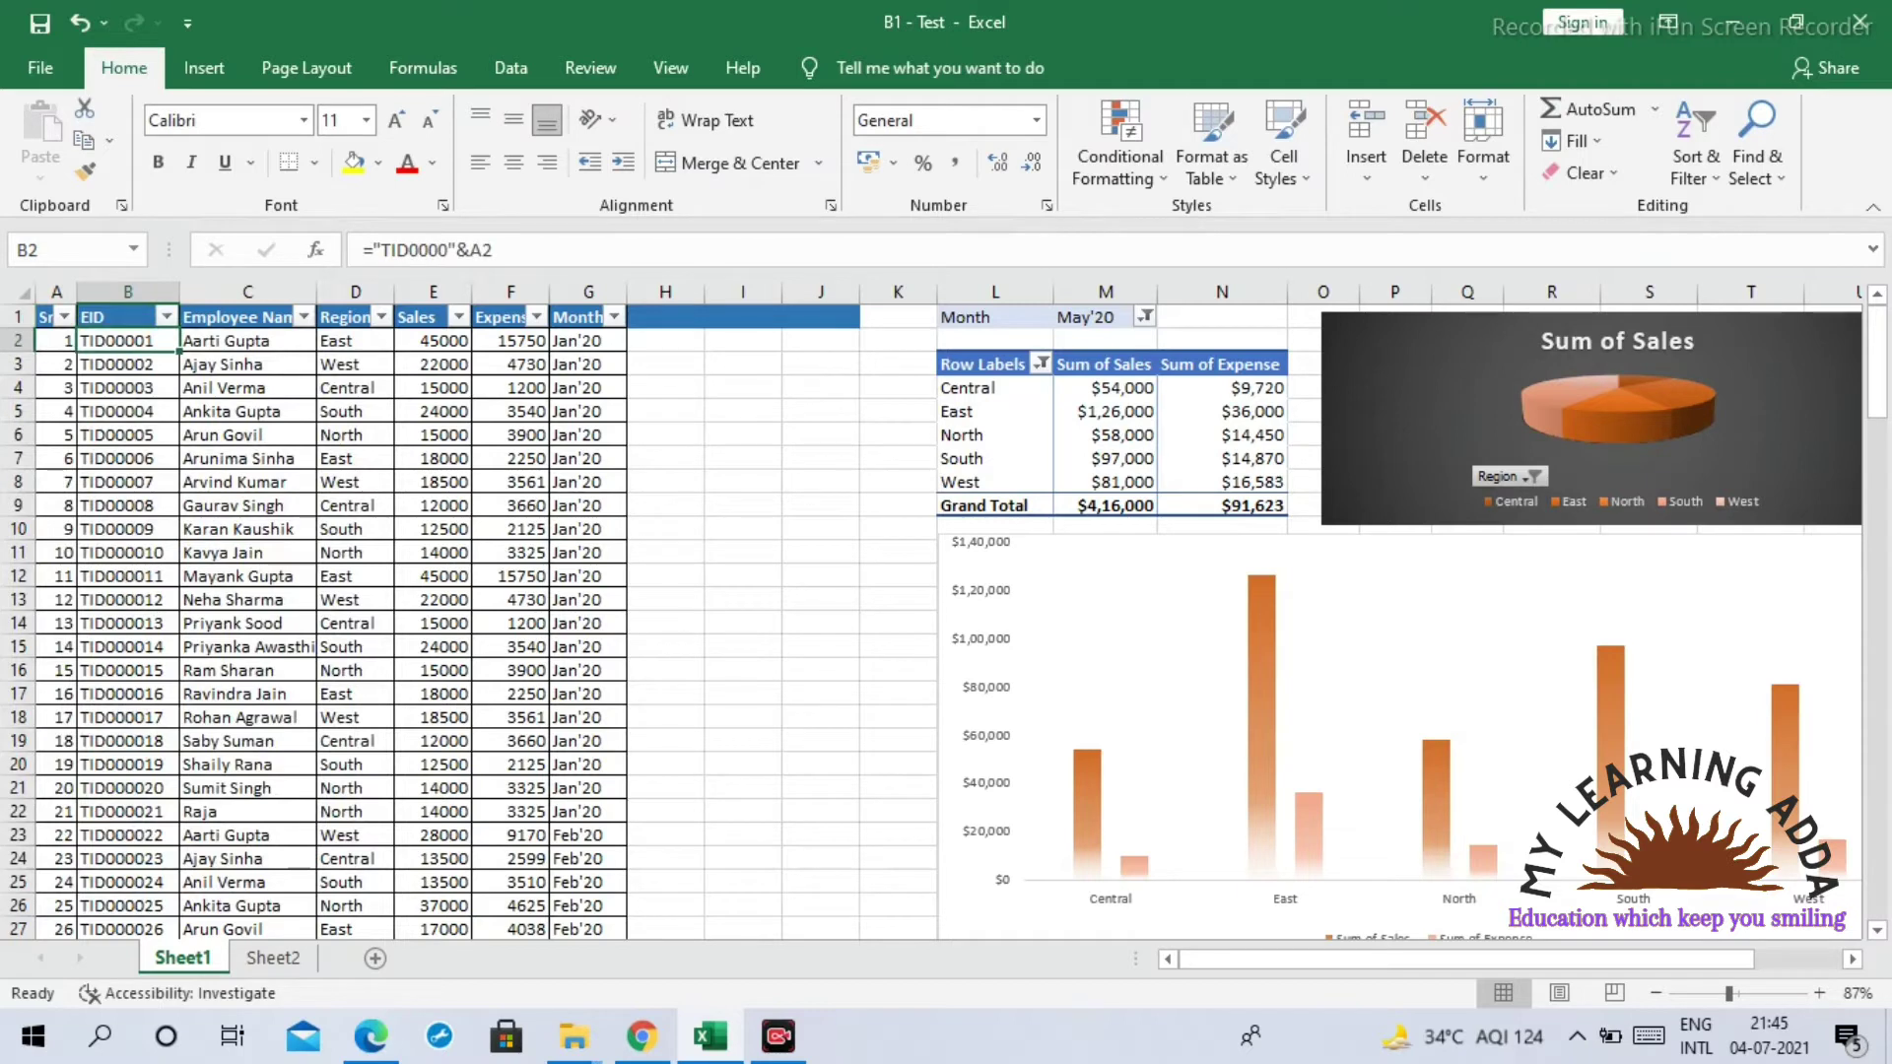
{"action": "key", "text": "ctrl+shift+Down"}
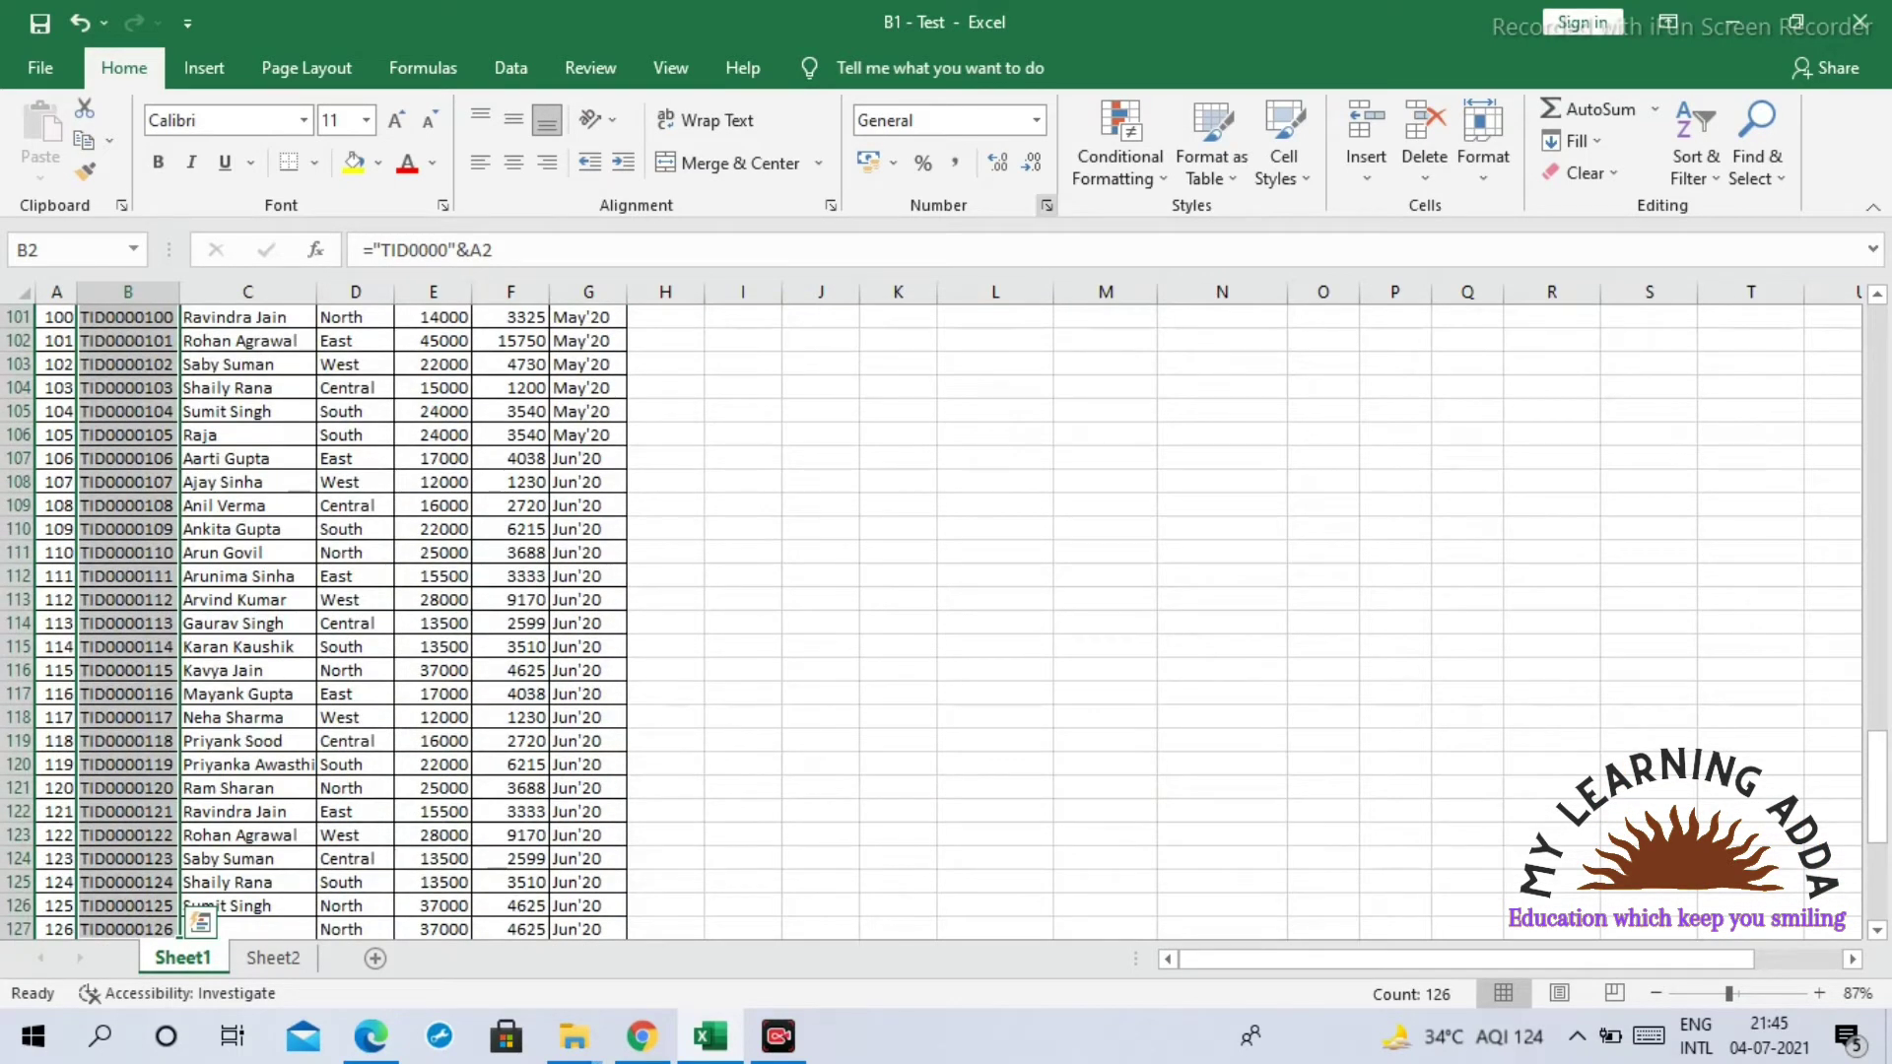
{"action": "left_click", "coordinate": [1119, 163]}
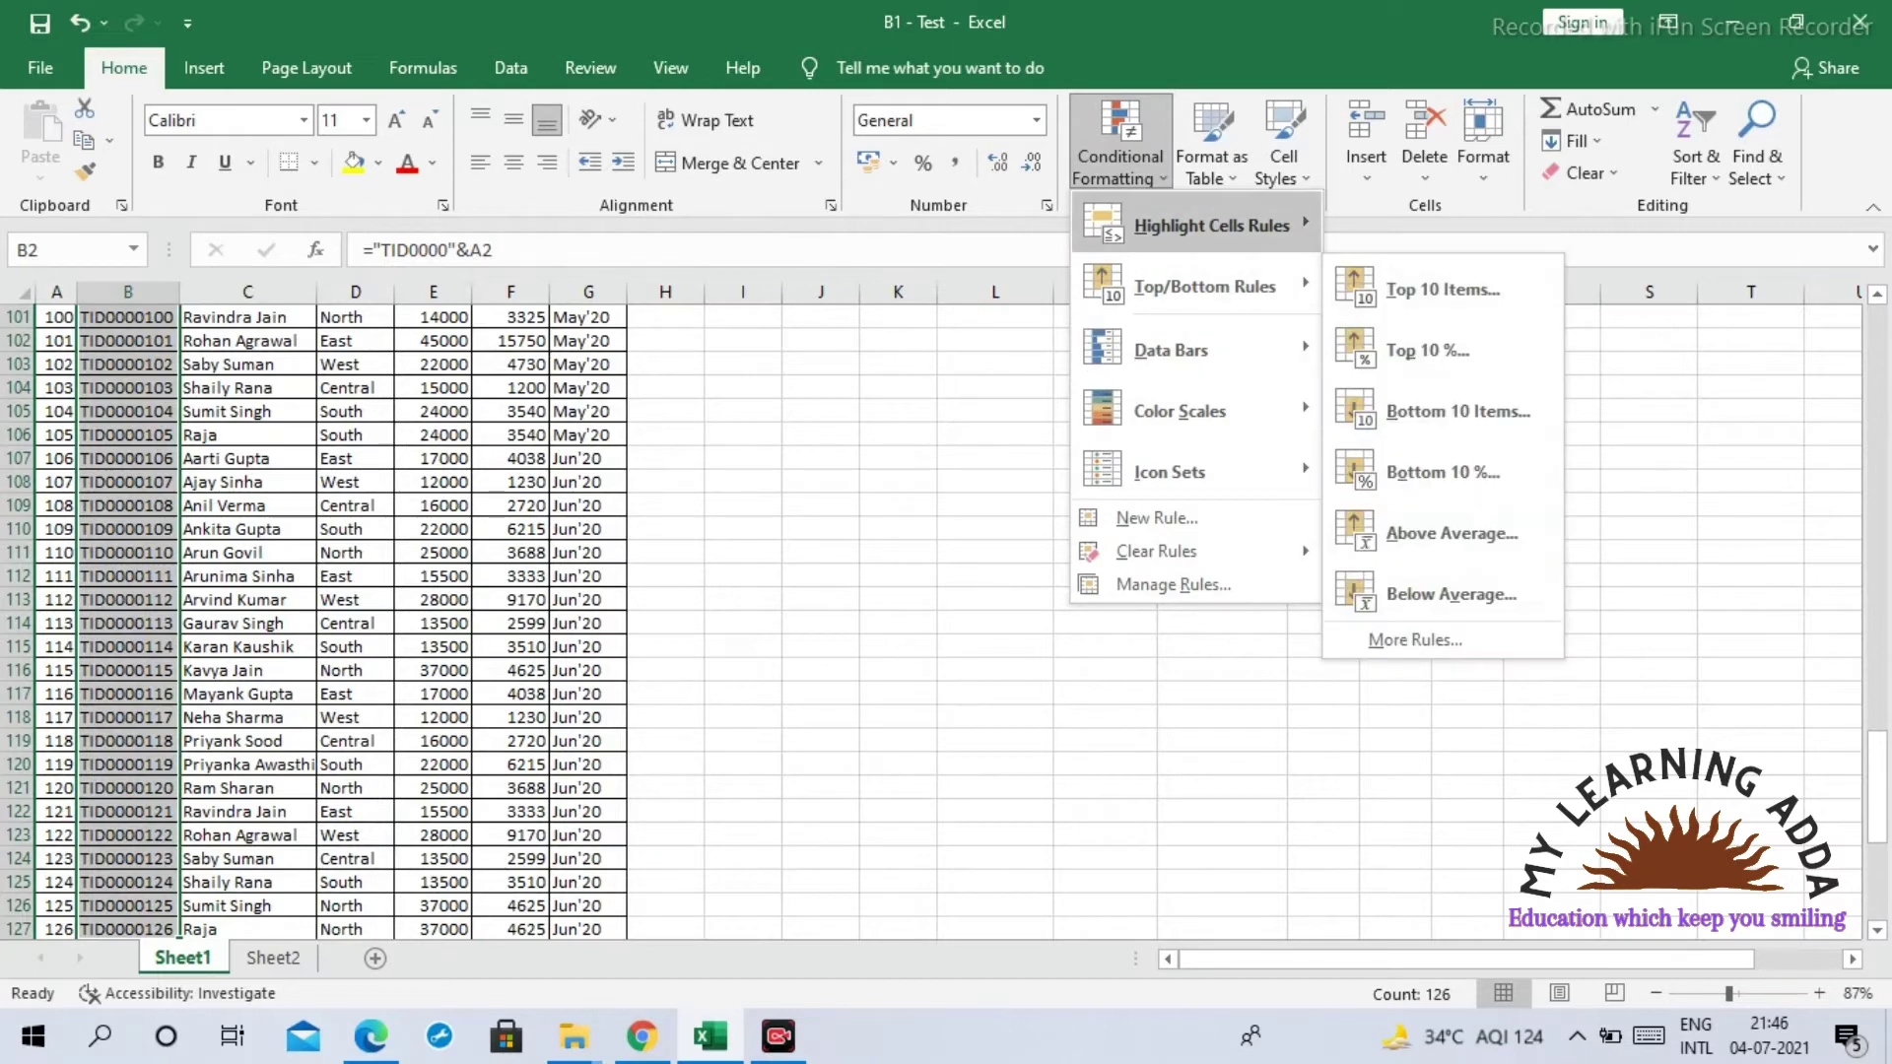
{"action": "mouse_move", "coordinate": [1211, 226]}
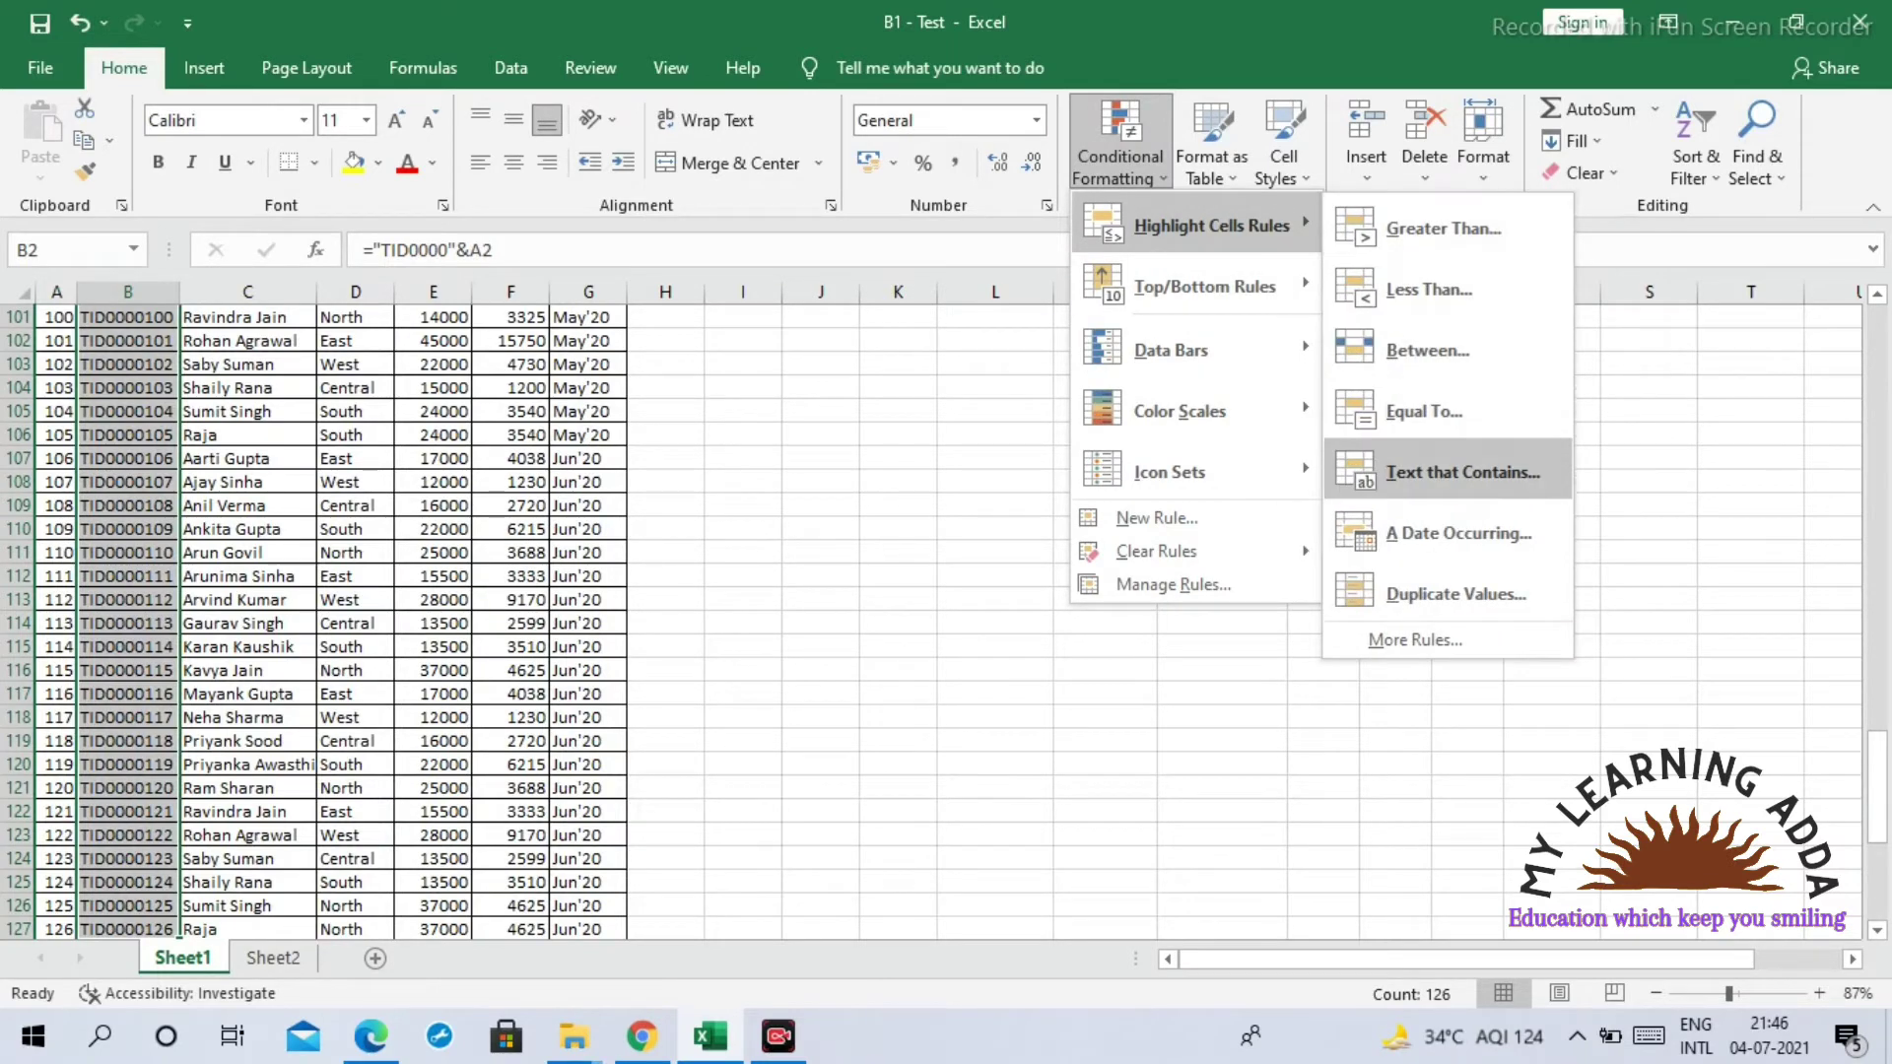
{"action": "left_click", "coordinate": [1455, 595]}
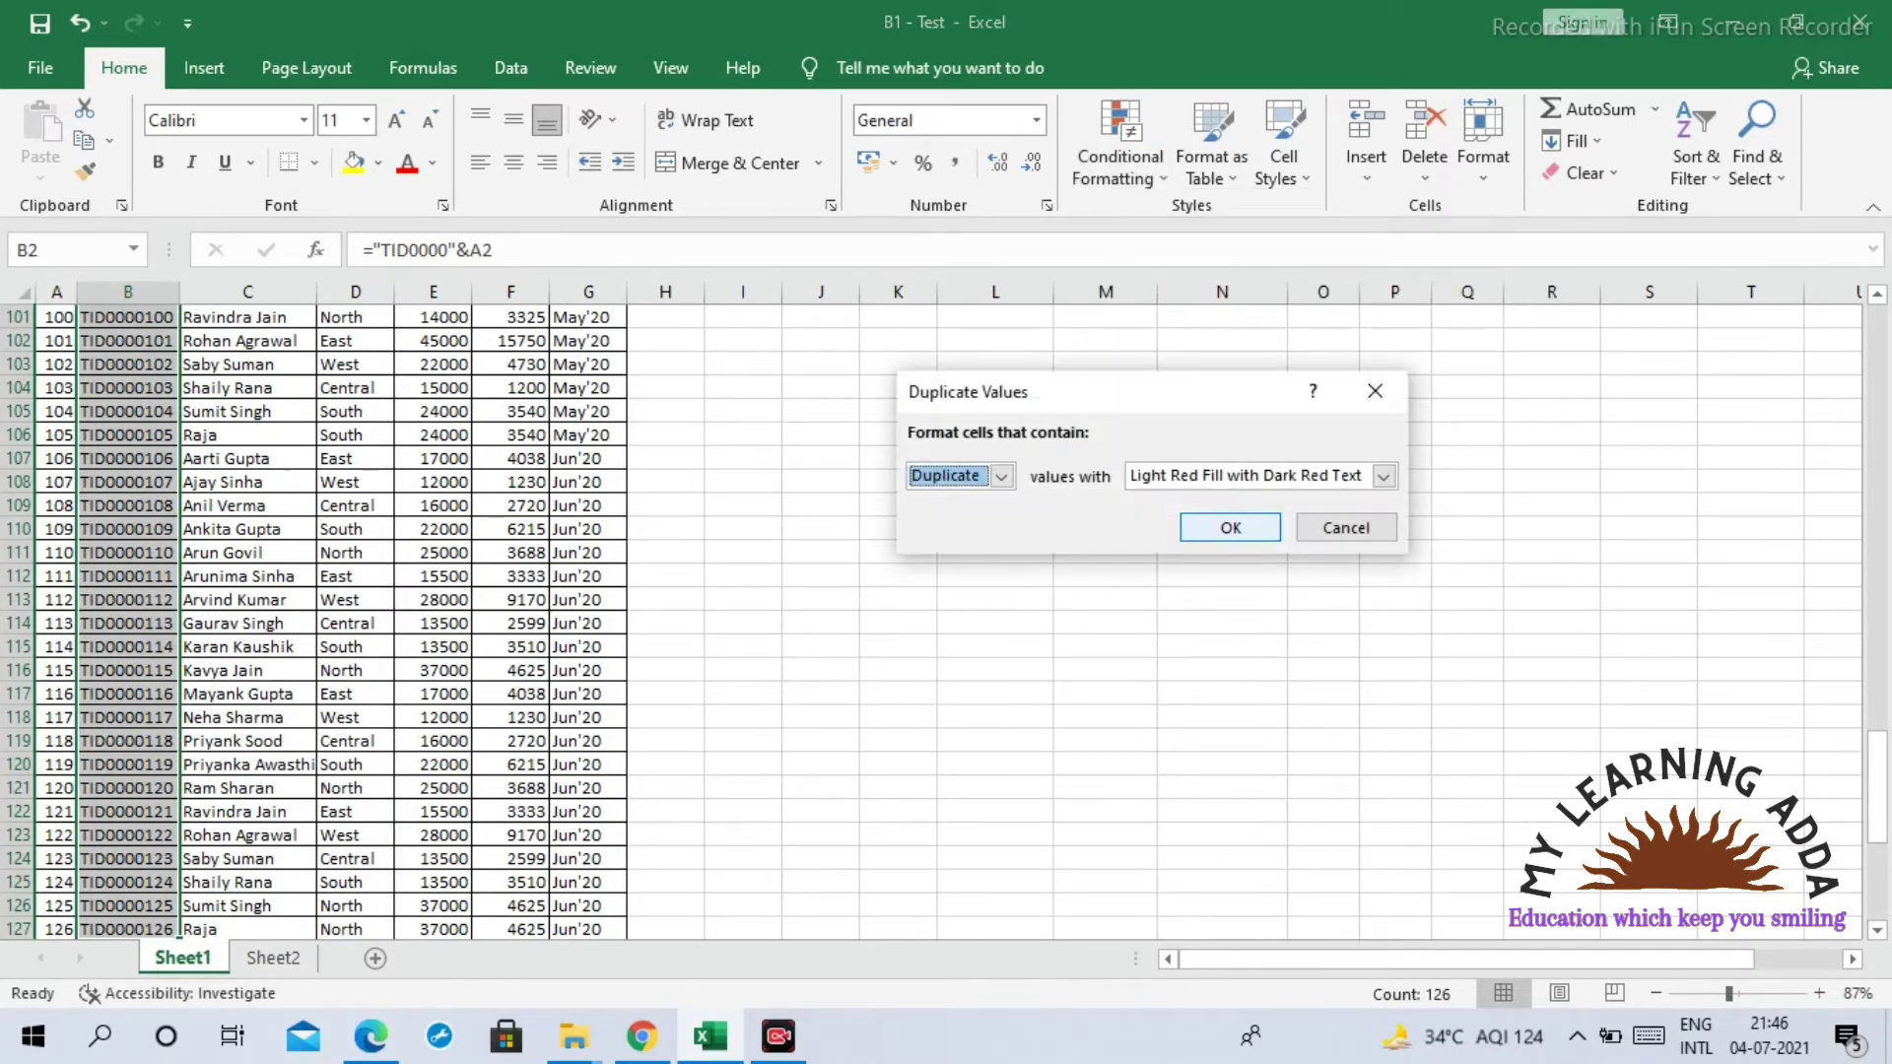
{"action": "key", "text": "Return"}
Step: Check the EID column for highlighted duplicates up to the header and review its filter list again
{"action": "left_click", "coordinate": [129, 506]}
{"action": "scroll", "coordinate": [128, 505], "scroll_direction": "up", "scroll_amount": 20}
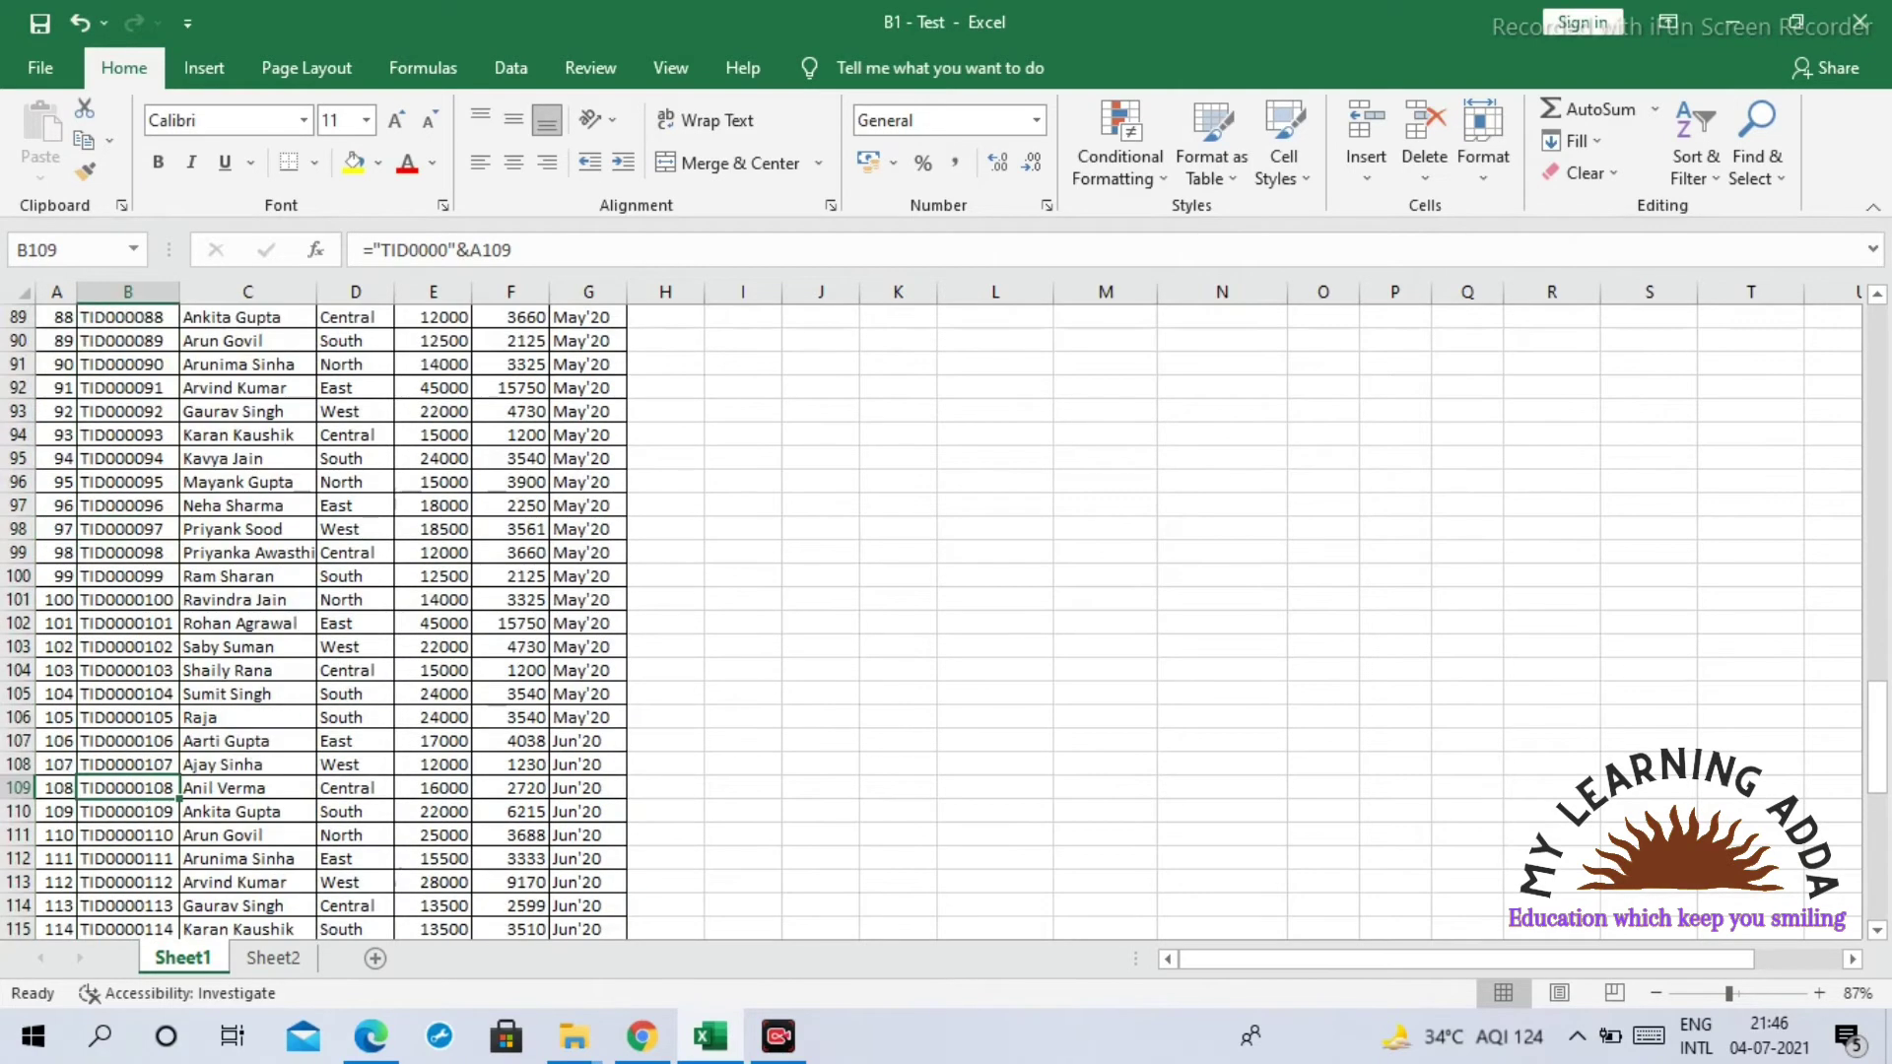
{"action": "scroll", "coordinate": [128, 505], "scroll_direction": "up", "scroll_amount": 13}
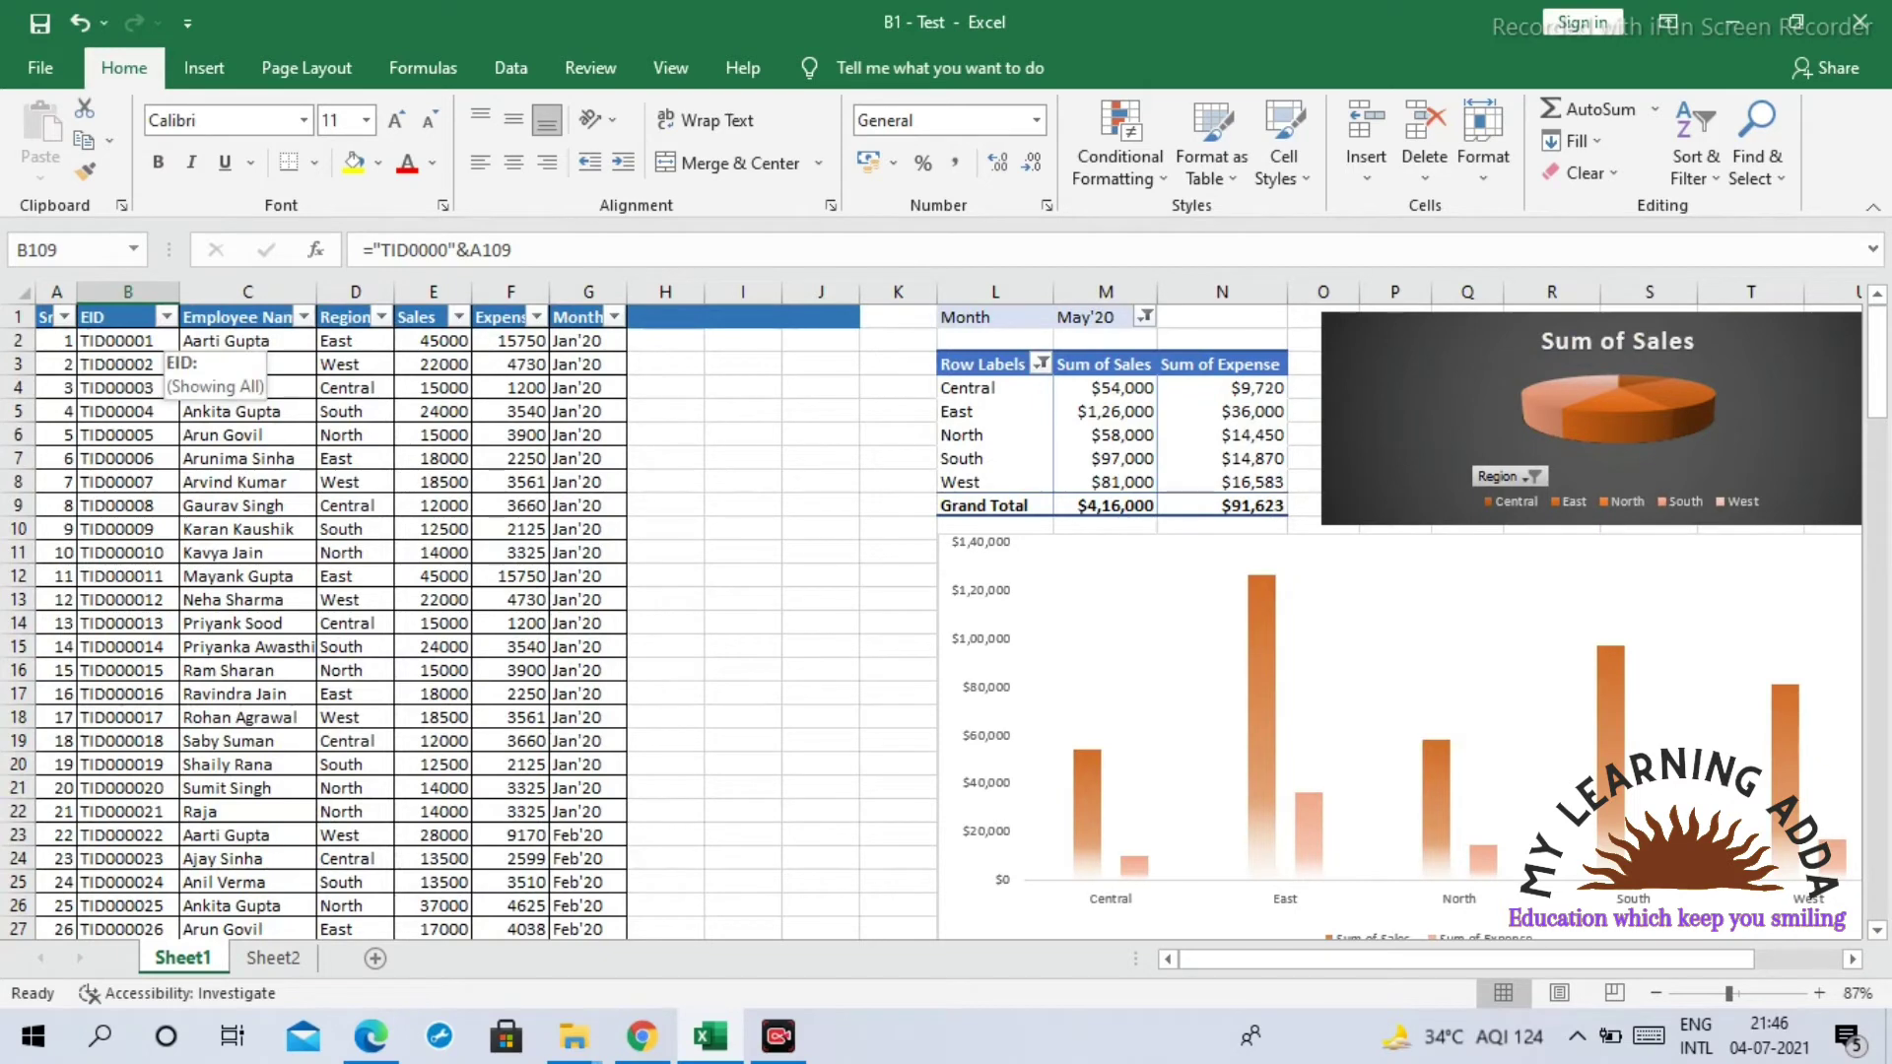
{"action": "left_click", "coordinate": [165, 317]}
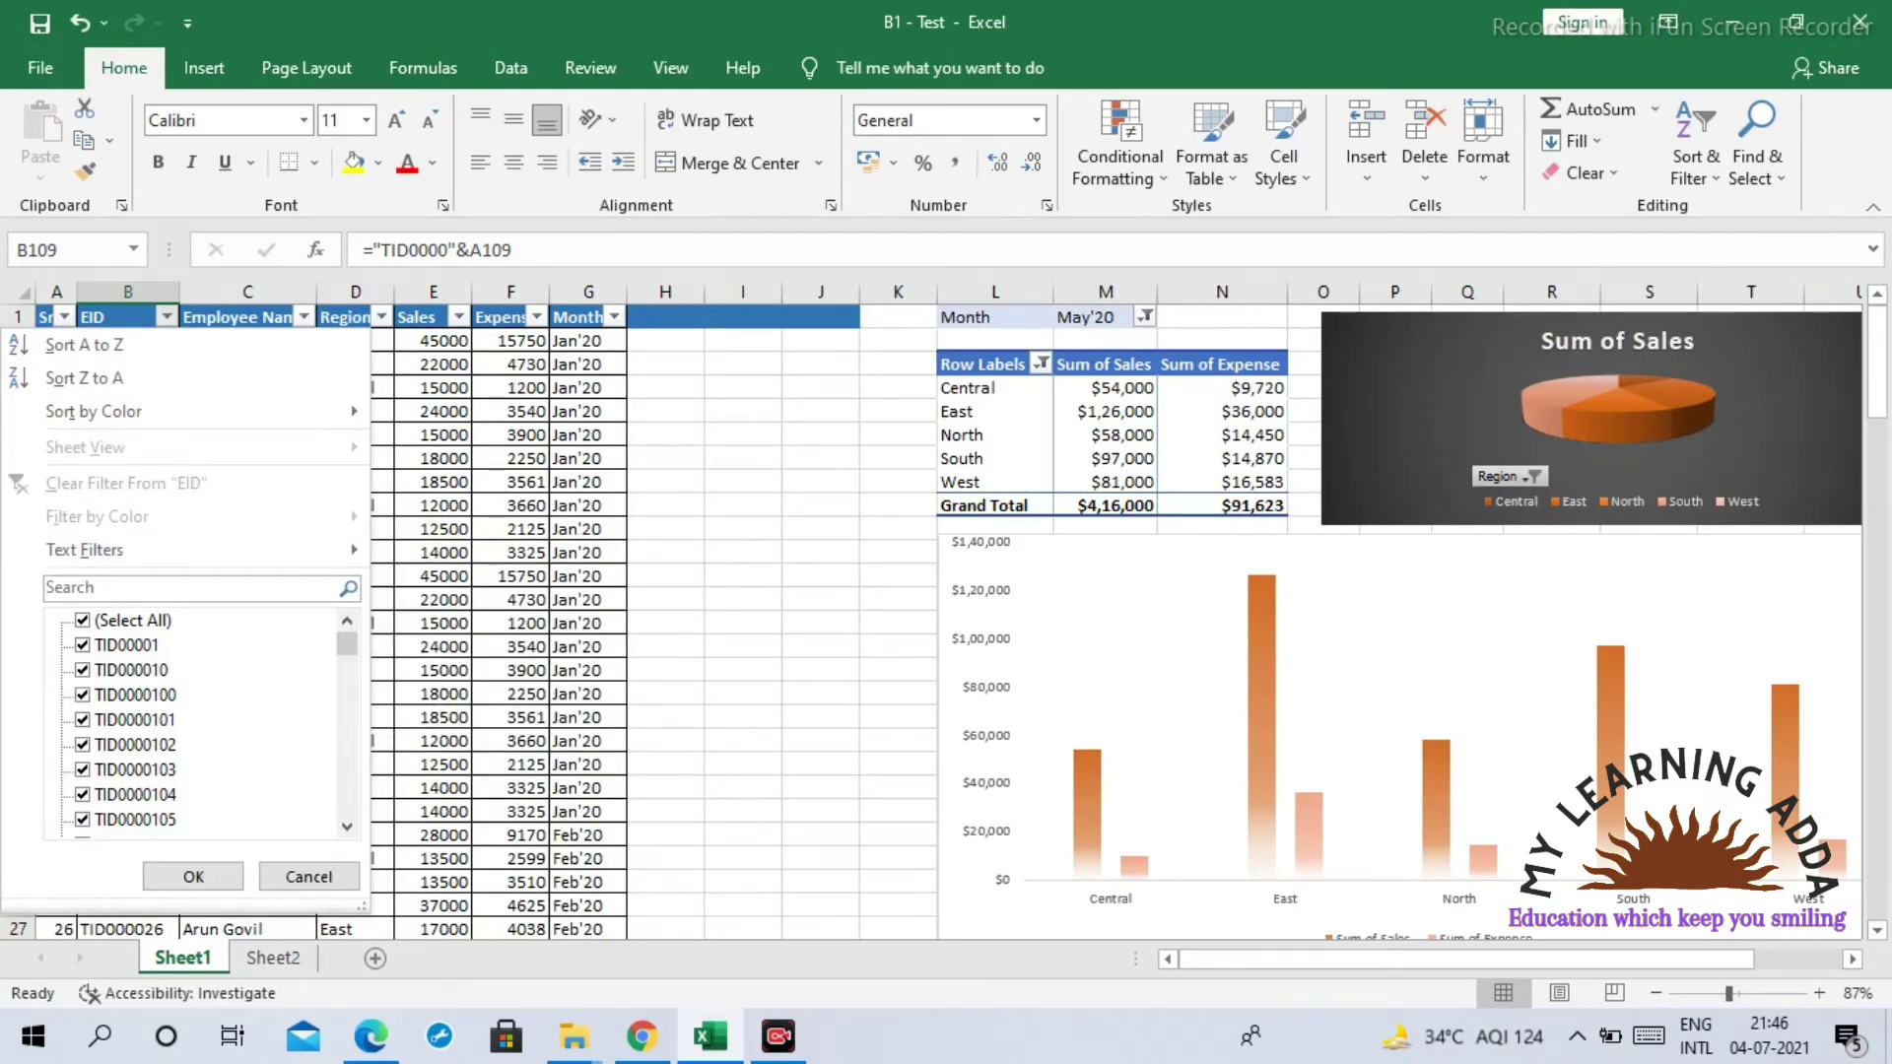
{"action": "key", "text": "Escape"}
Step: Highlight duplicate values in the whole Employee Name column with Light Red Fill with Dark Red Text
{"action": "left_click", "coordinate": [258, 459]}
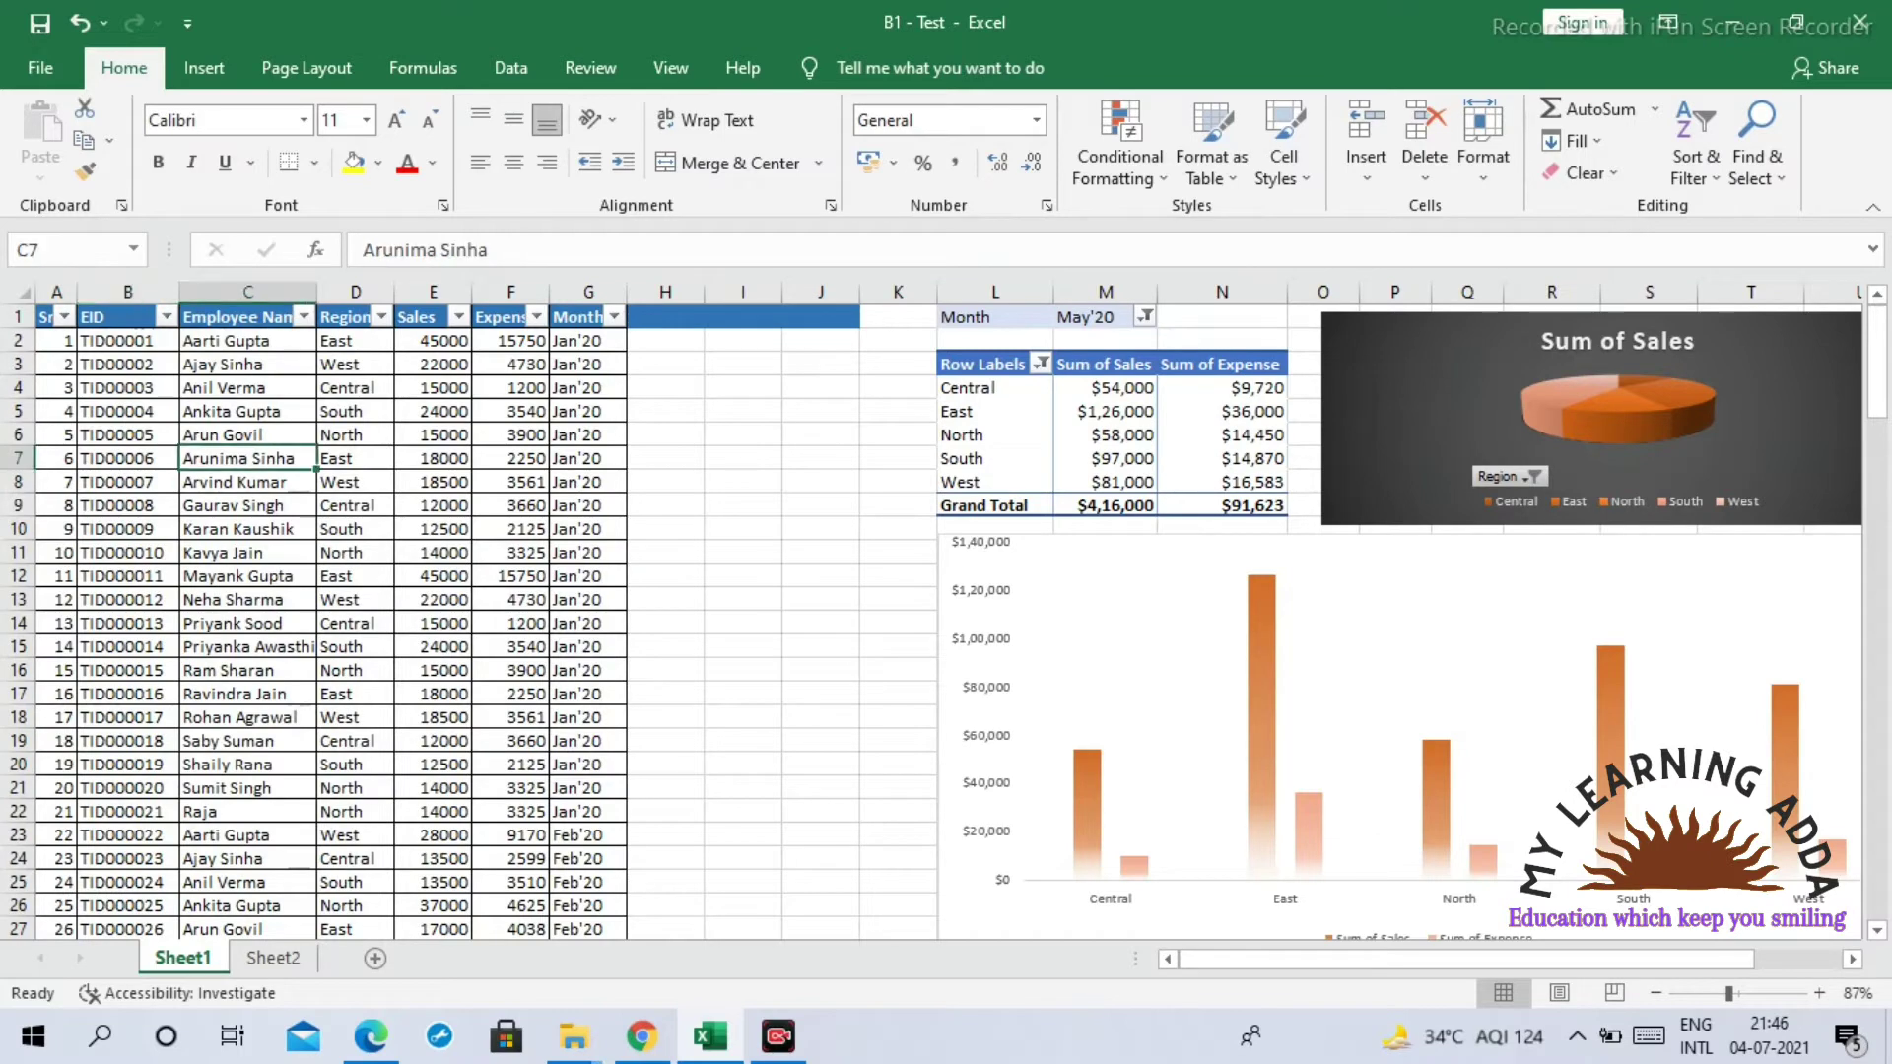
{"action": "left_click", "coordinate": [247, 293]}
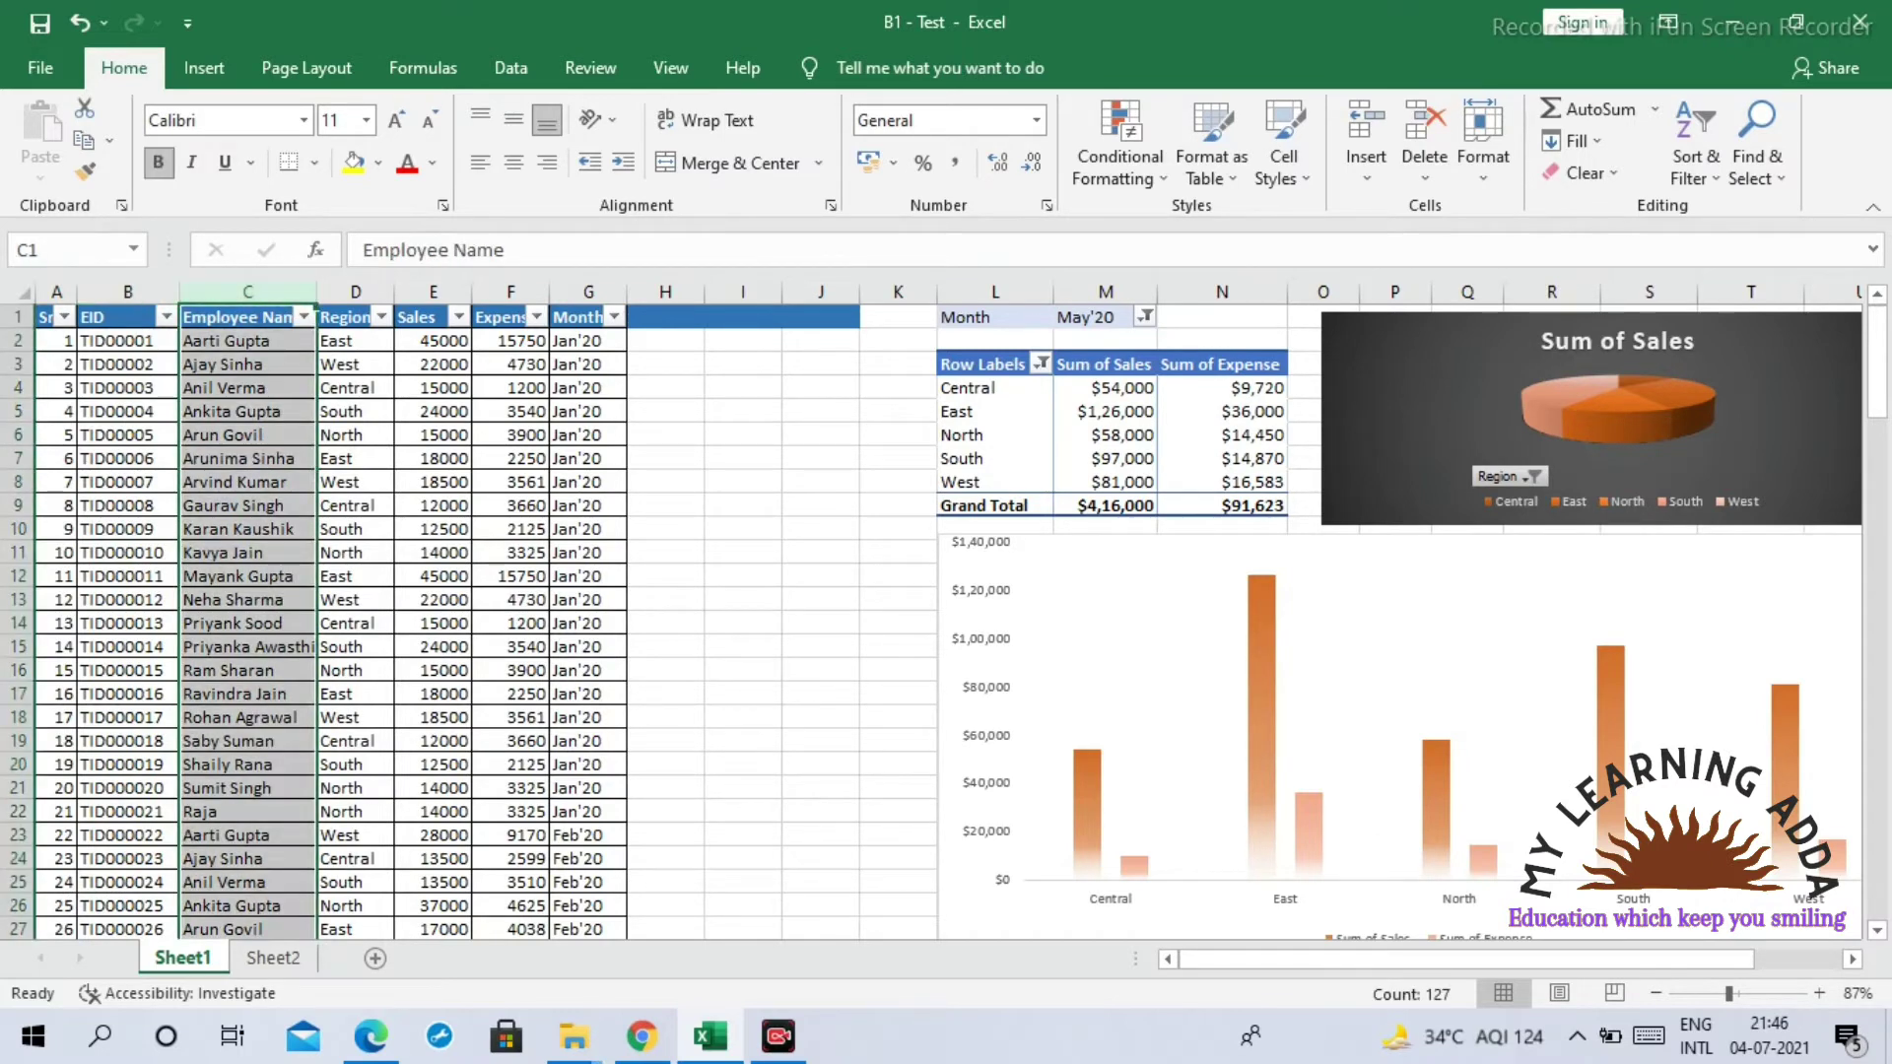
{"action": "left_click", "coordinate": [1120, 158]}
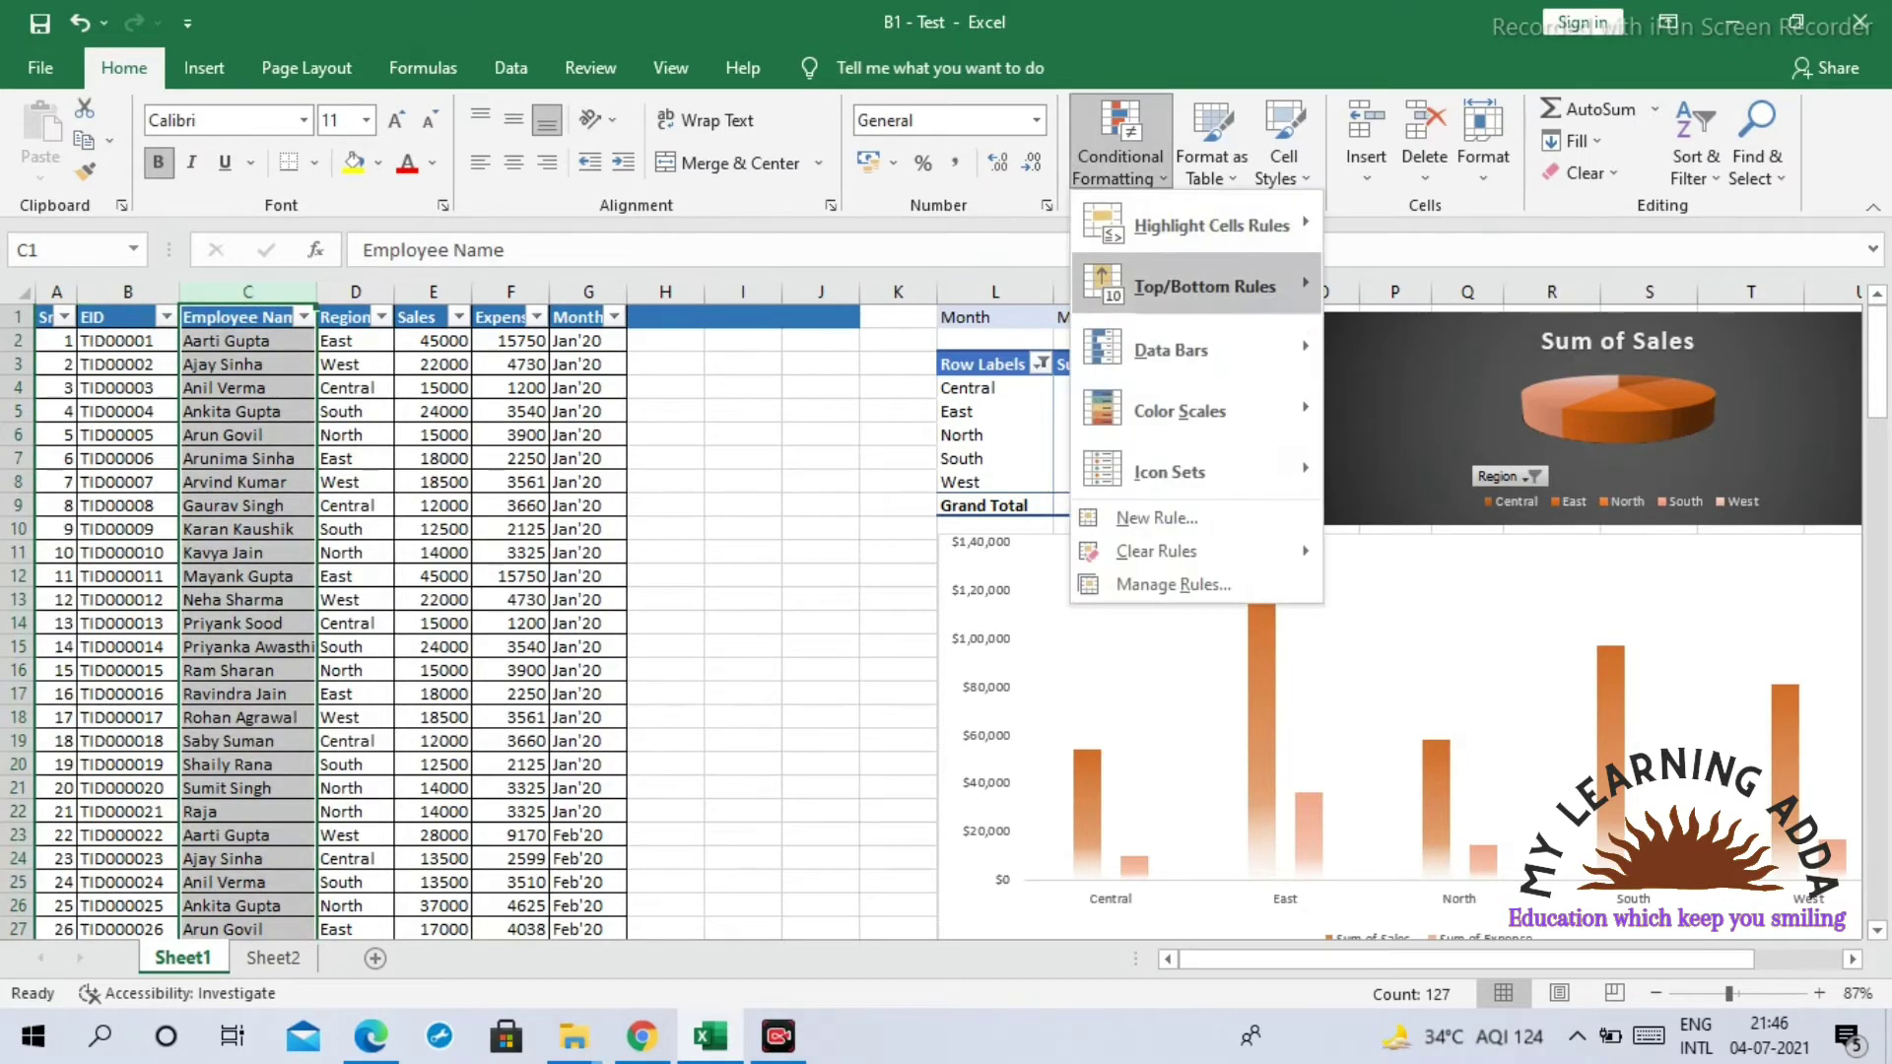
{"action": "mouse_move", "coordinate": [1212, 226]}
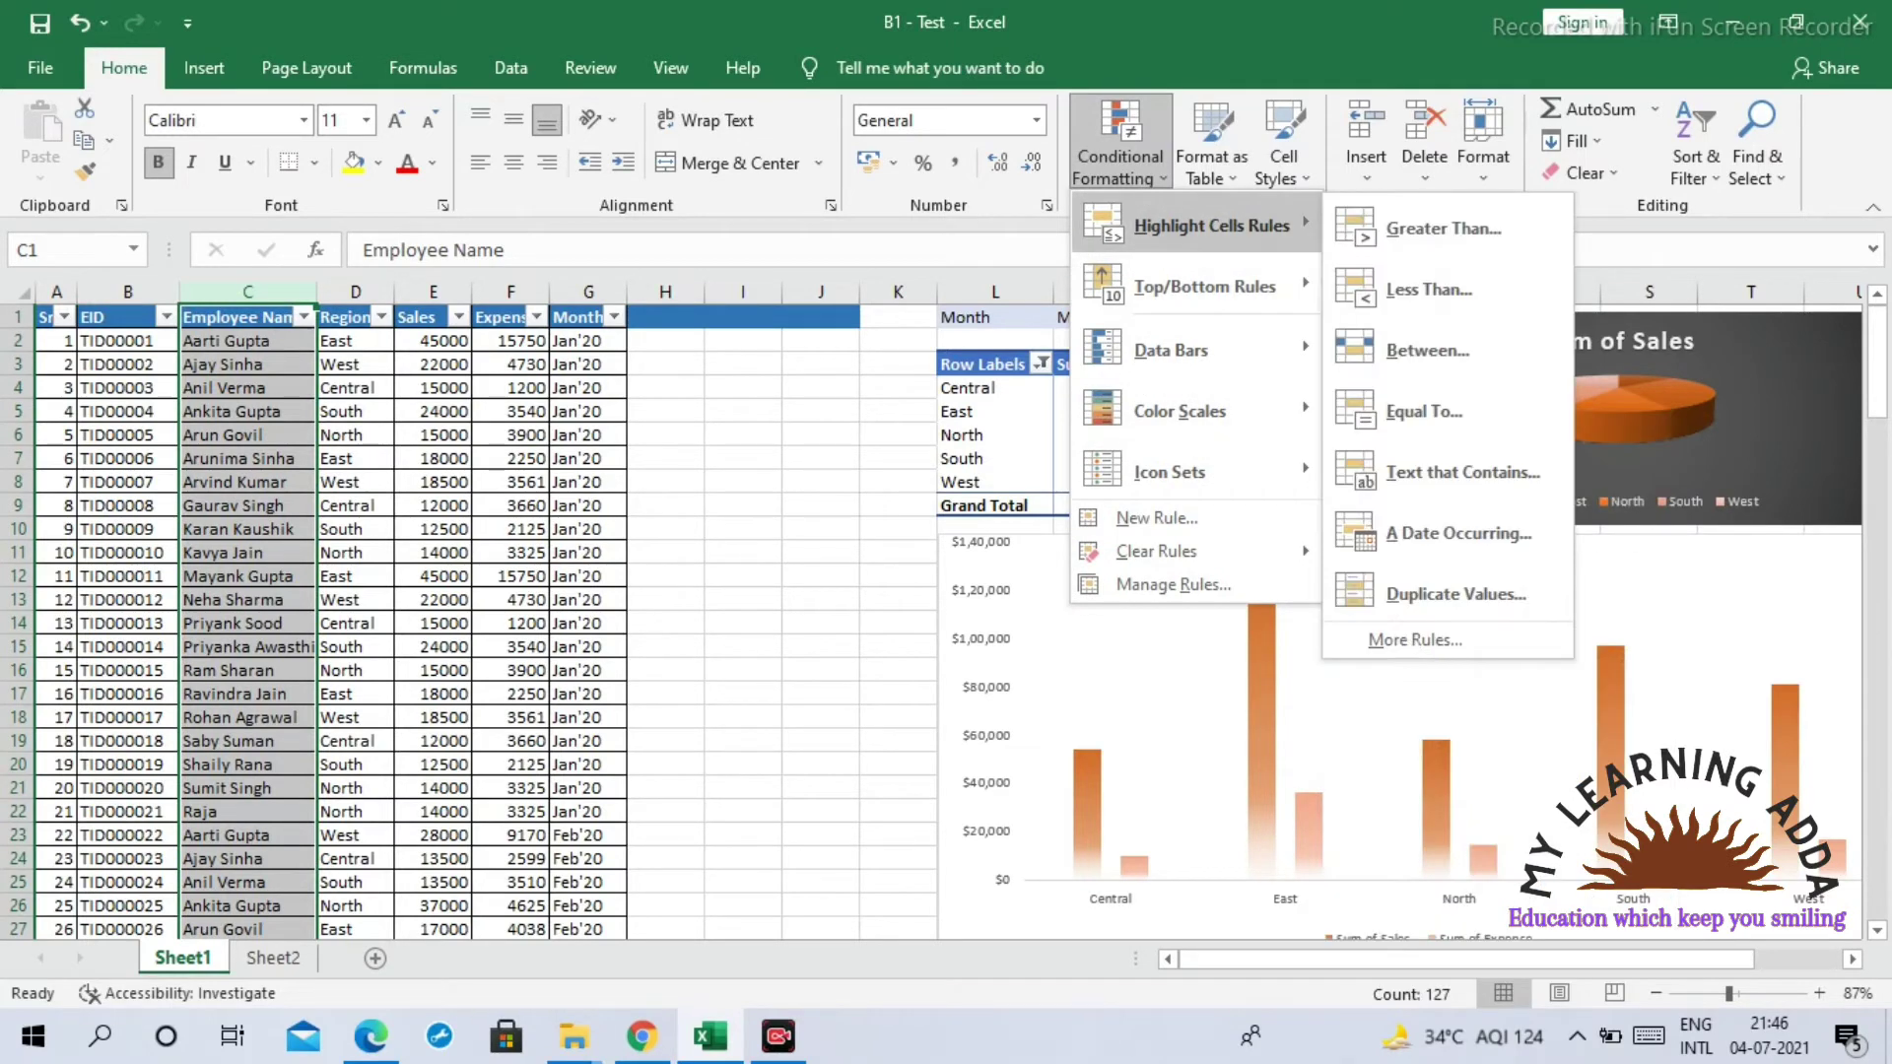
{"action": "left_click", "coordinate": [1455, 593]}
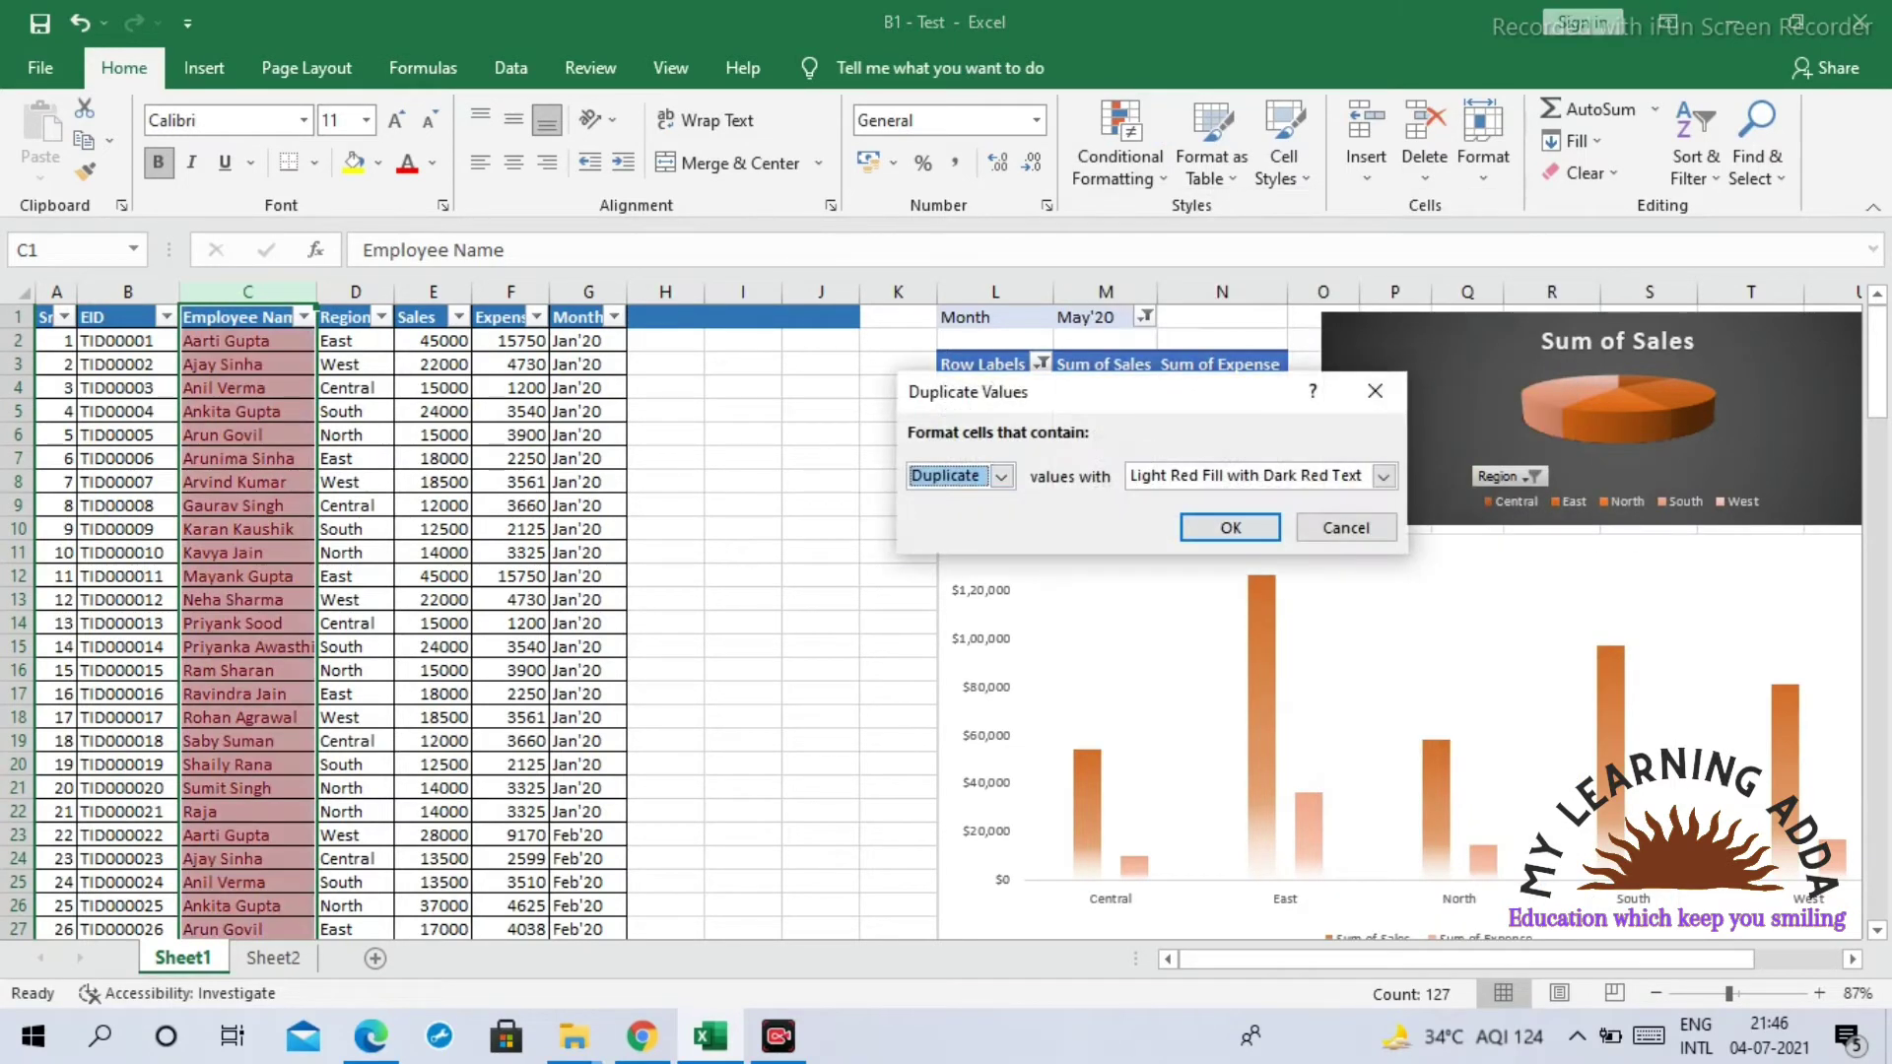
{"action": "left_click", "coordinate": [1230, 528]}
{"action": "left_click", "coordinate": [247, 552]}
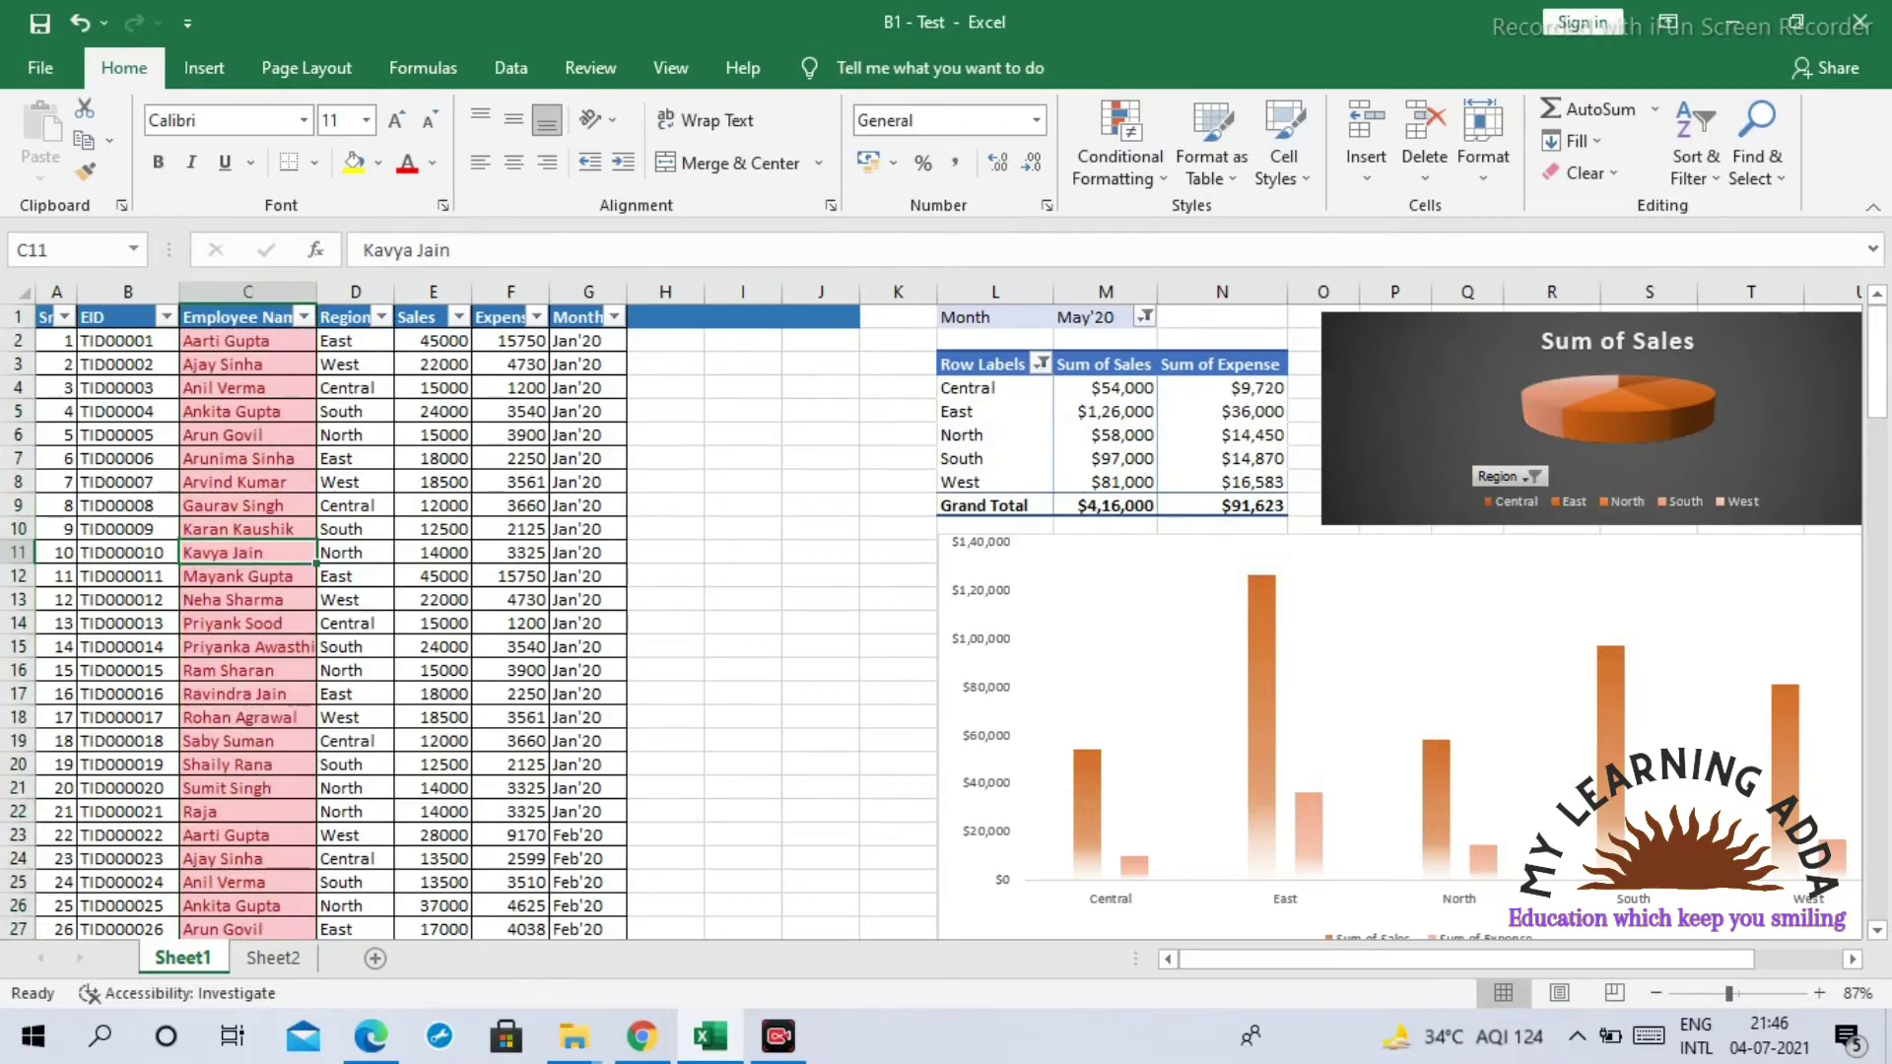
Step: Examine the duplicate highlighting in the Employee Name column down to the last table row and back up
{"action": "scroll", "coordinate": [247, 553], "scroll_direction": "down", "scroll_amount": 6}
{"action": "scroll", "coordinate": [932, 621], "scroll_direction": "down", "scroll_amount": 16}
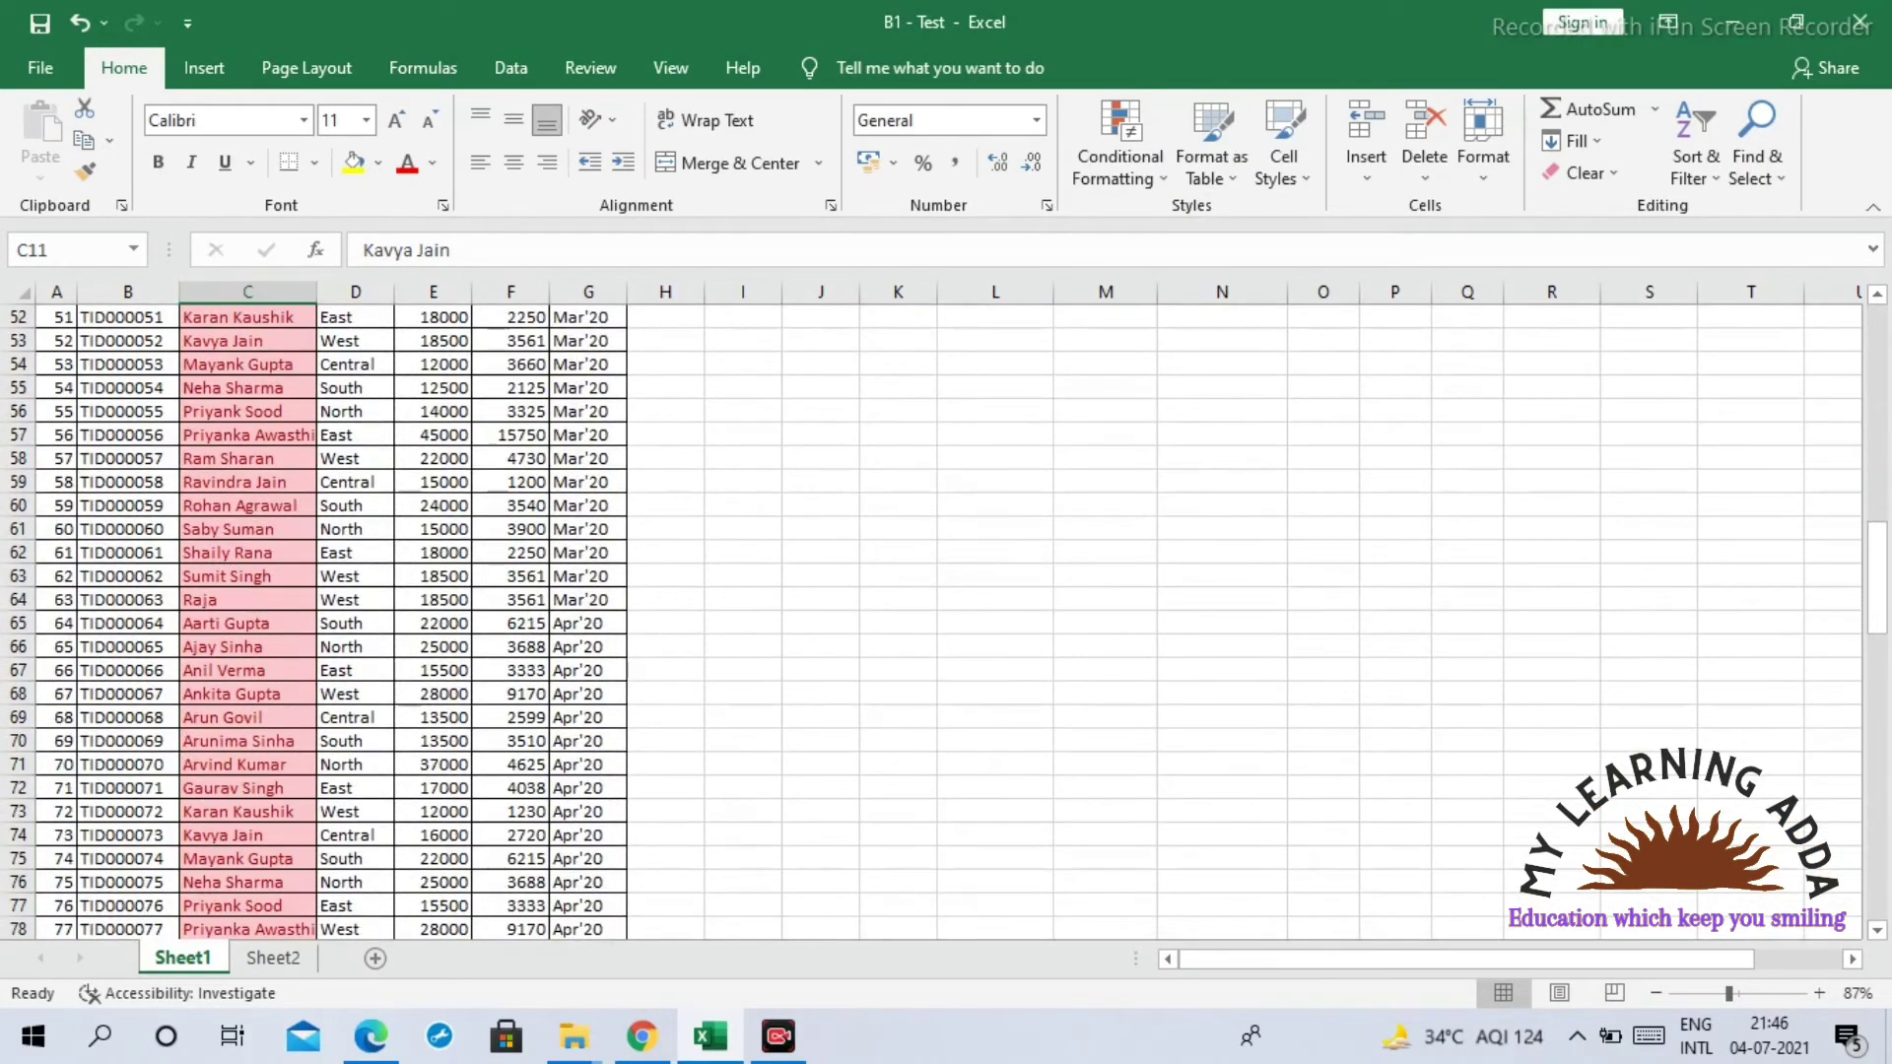
{"action": "scroll", "coordinate": [931, 621], "scroll_direction": "down", "scroll_amount": 12}
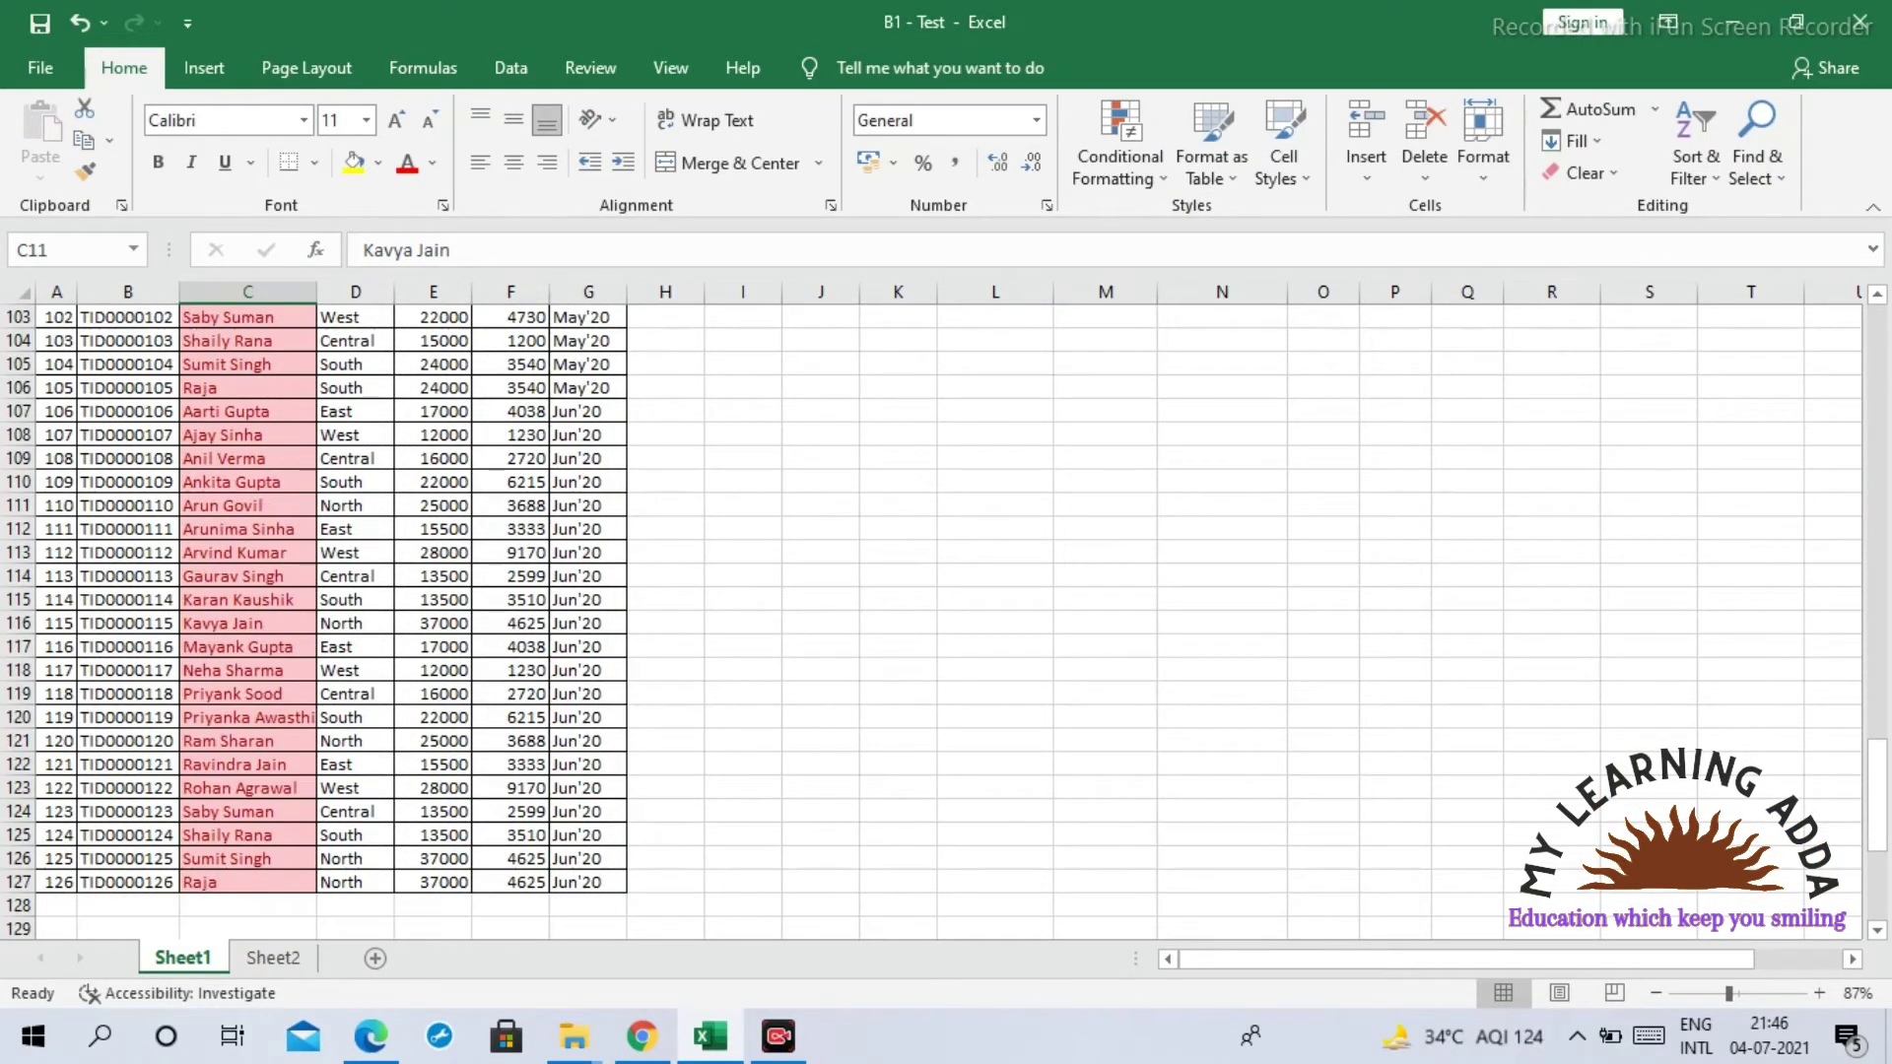
{"action": "scroll", "coordinate": [932, 621], "scroll_direction": "up", "scroll_amount": 2}
{"action": "scroll", "coordinate": [931, 620], "scroll_direction": "up", "scroll_amount": 20}
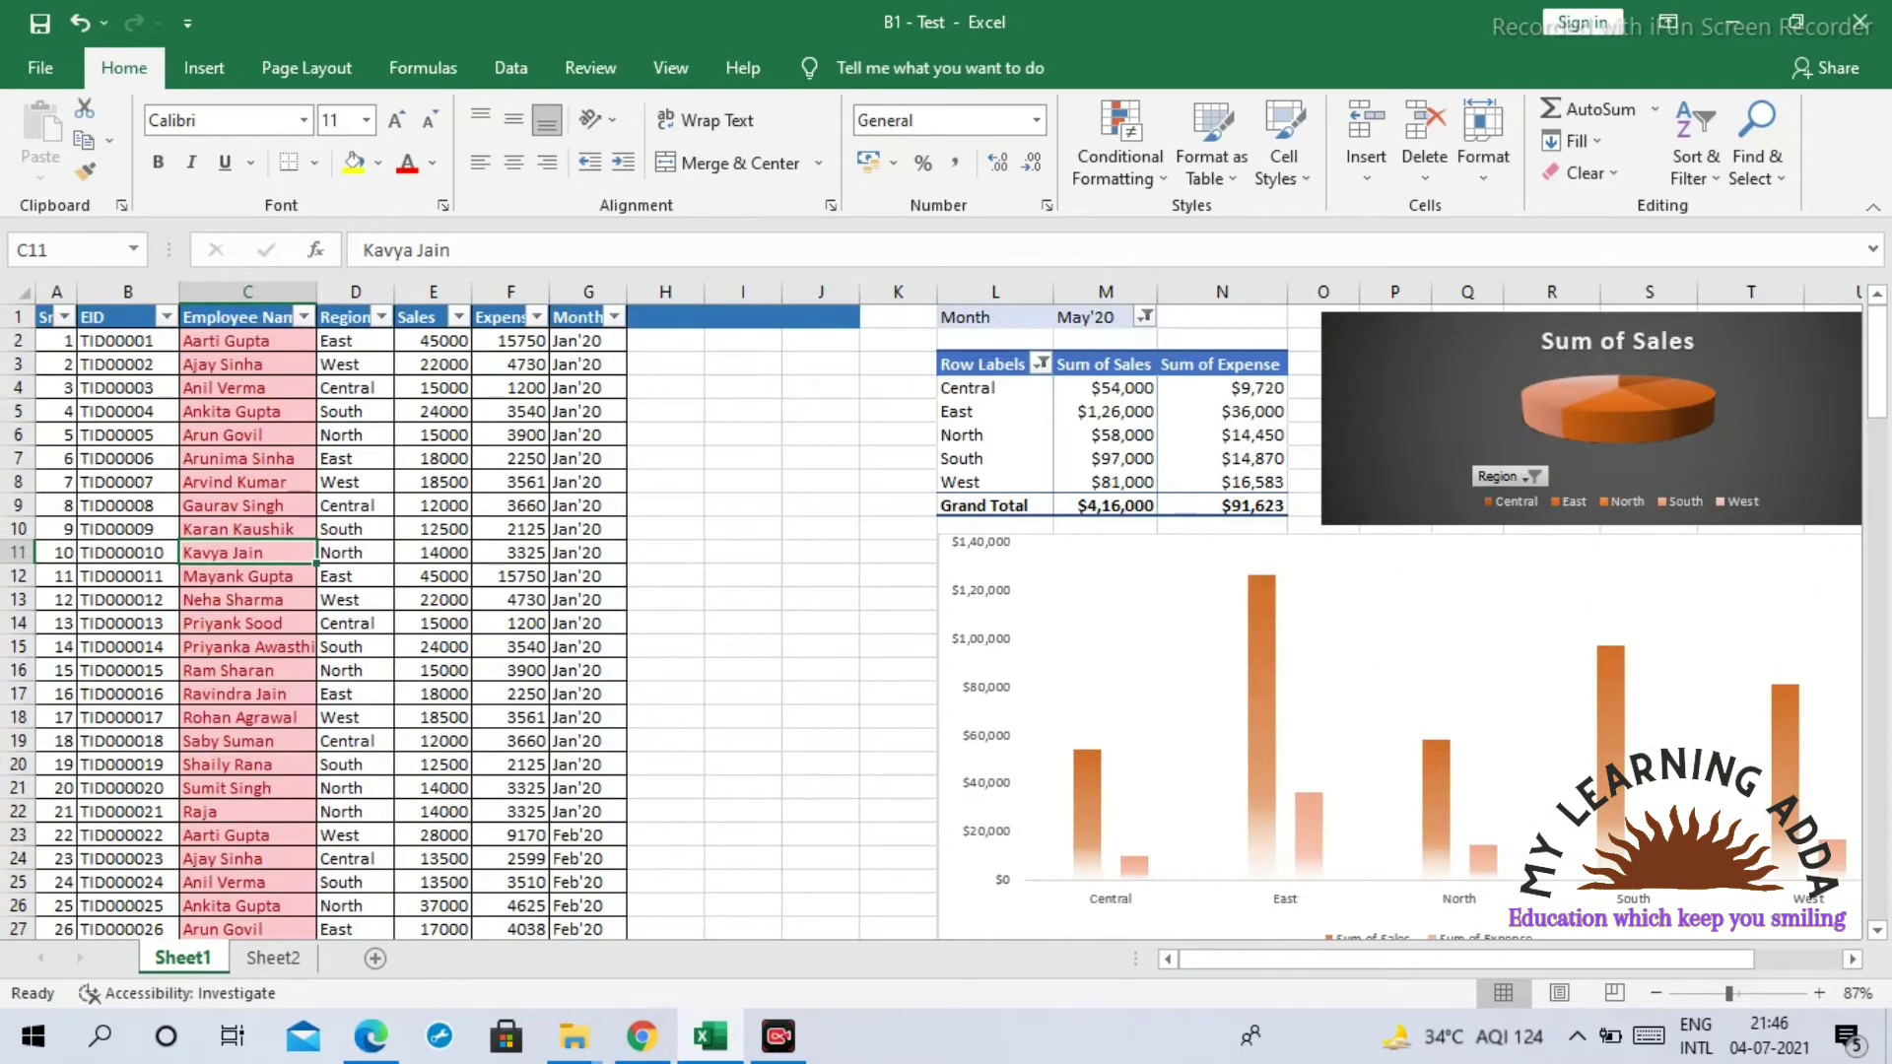
{"action": "left_click", "coordinate": [248, 482]}
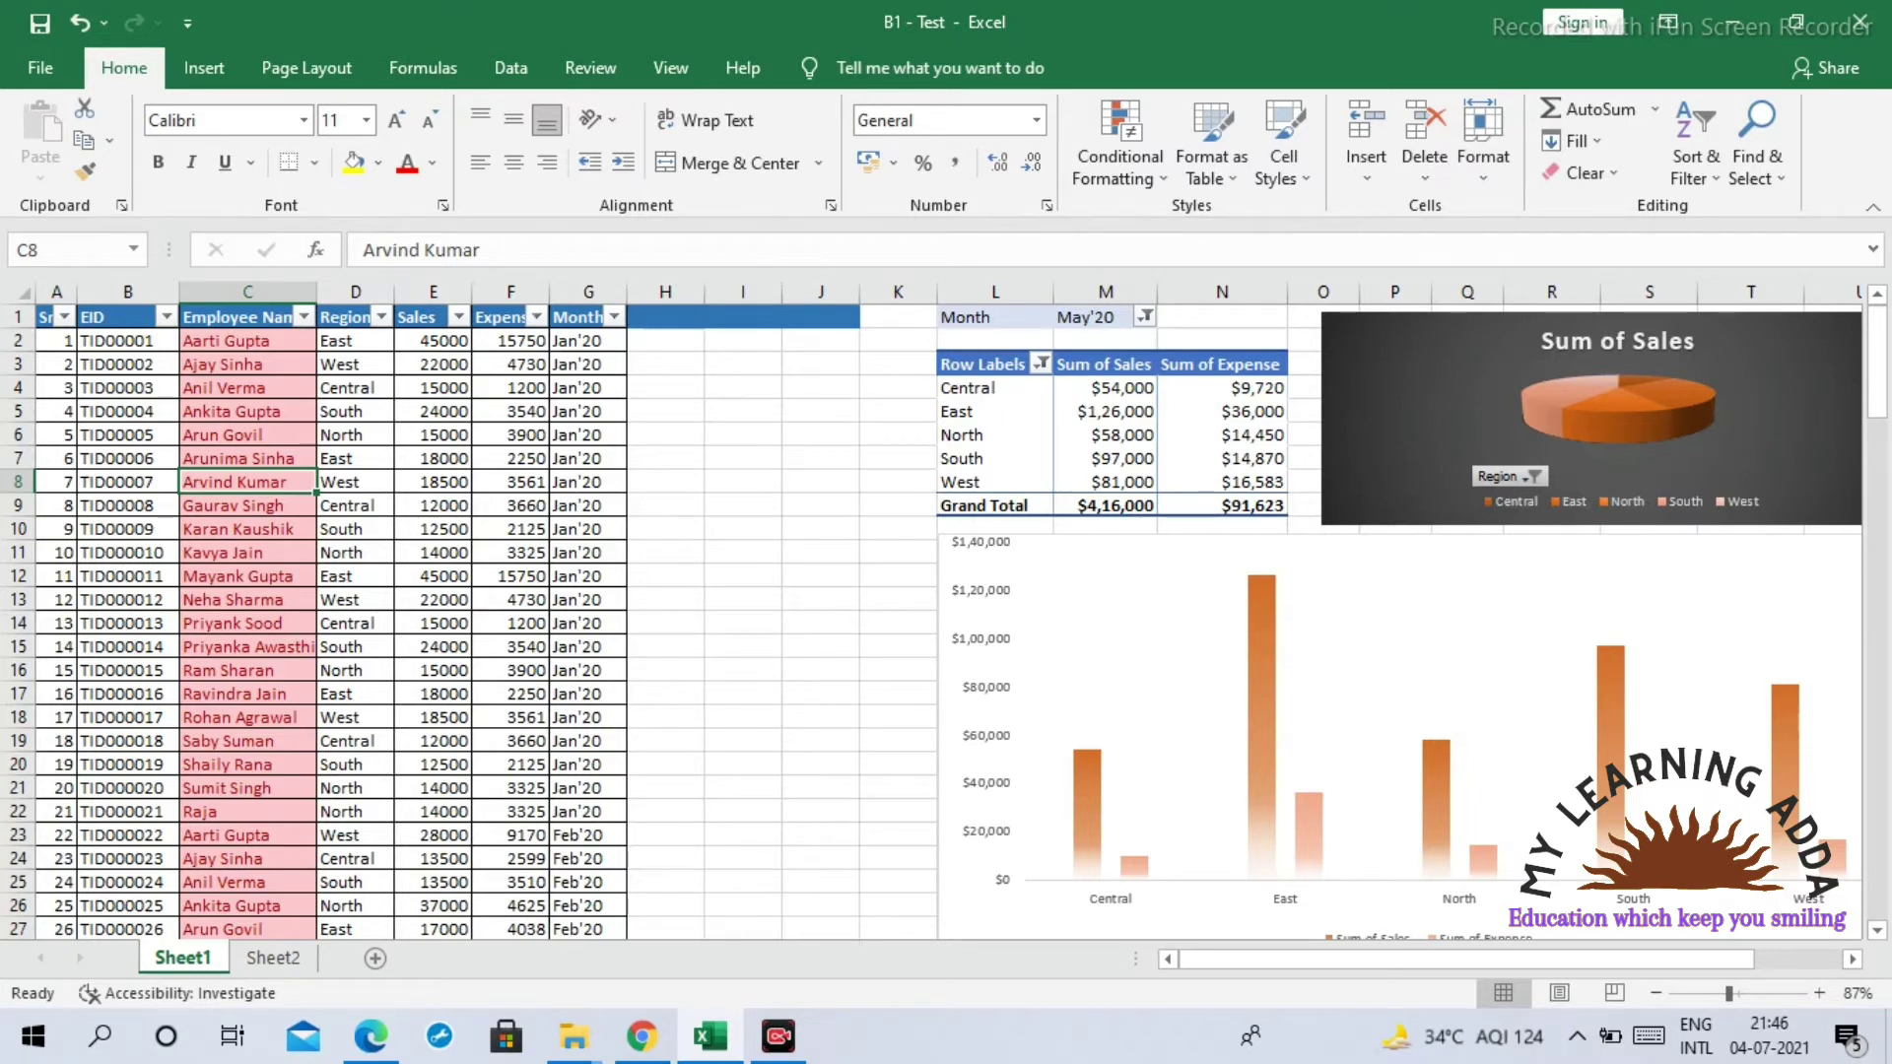
{"action": "left_click", "coordinate": [247, 459]}
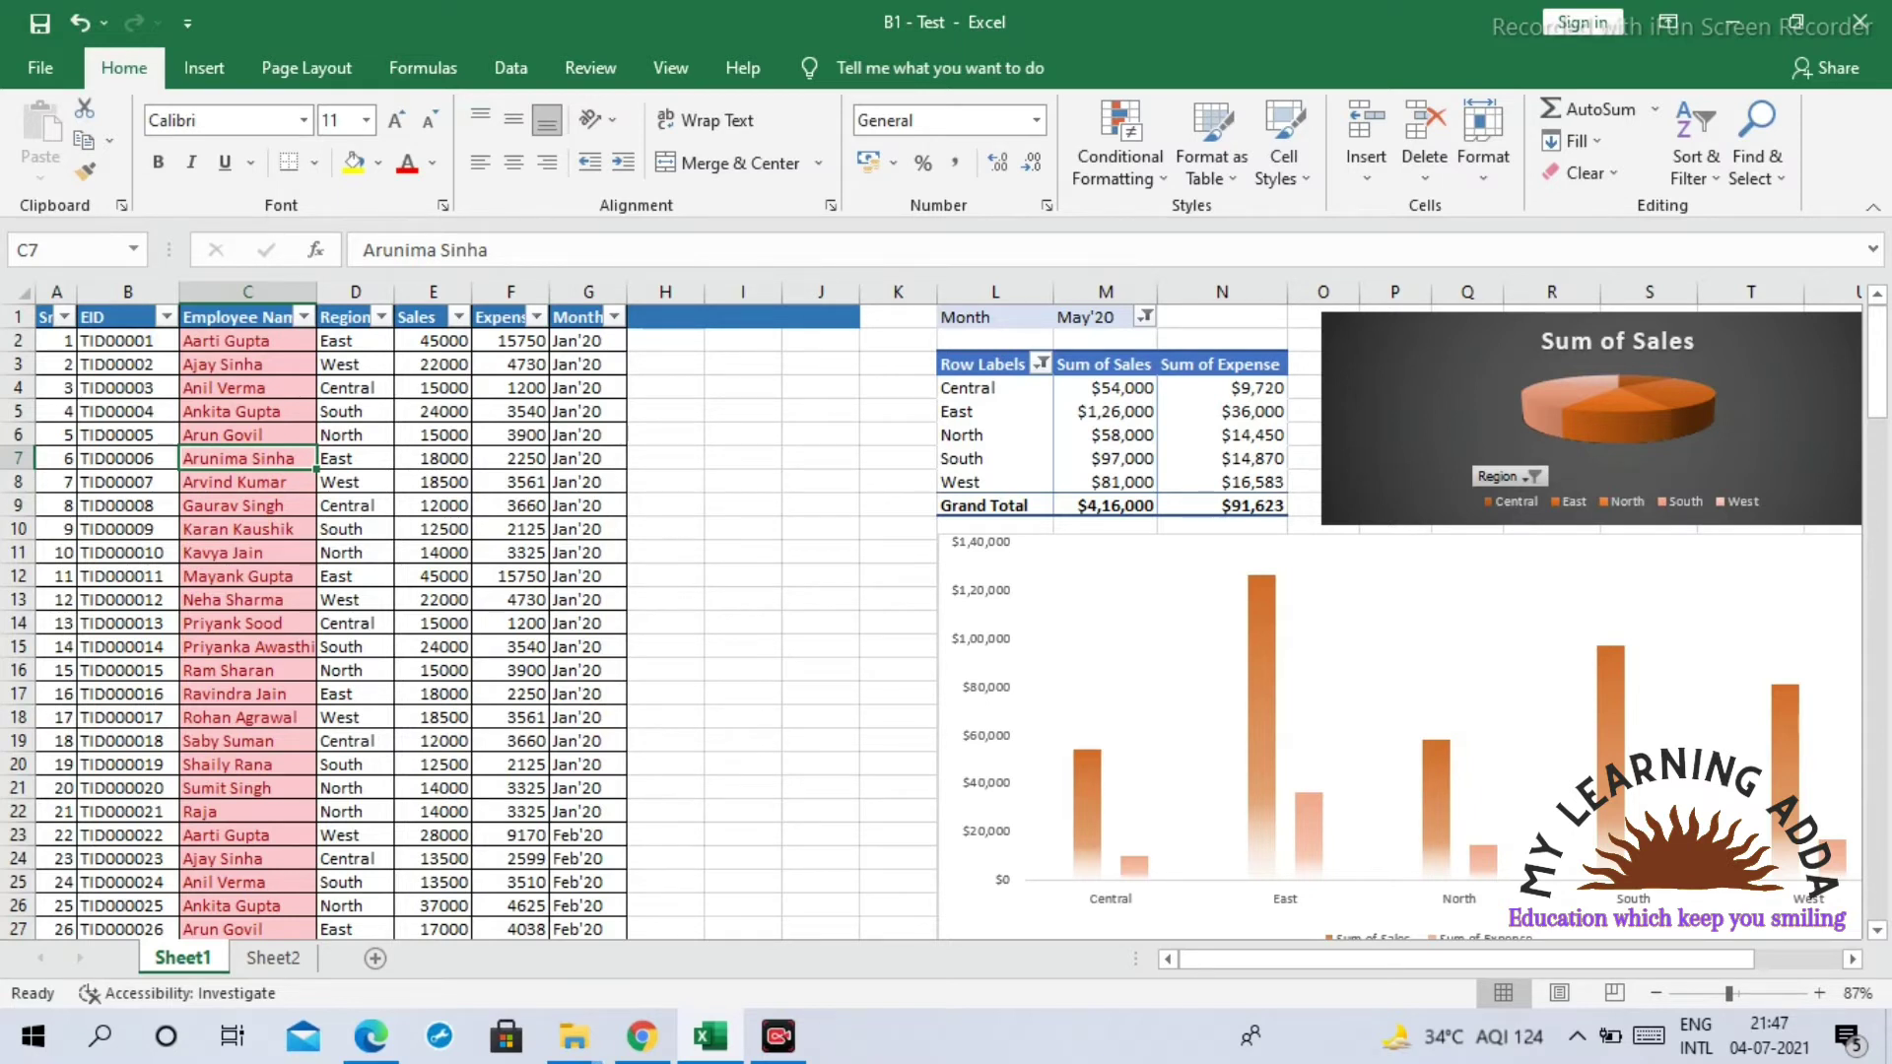
{"action": "left_click", "coordinate": [248, 436]}
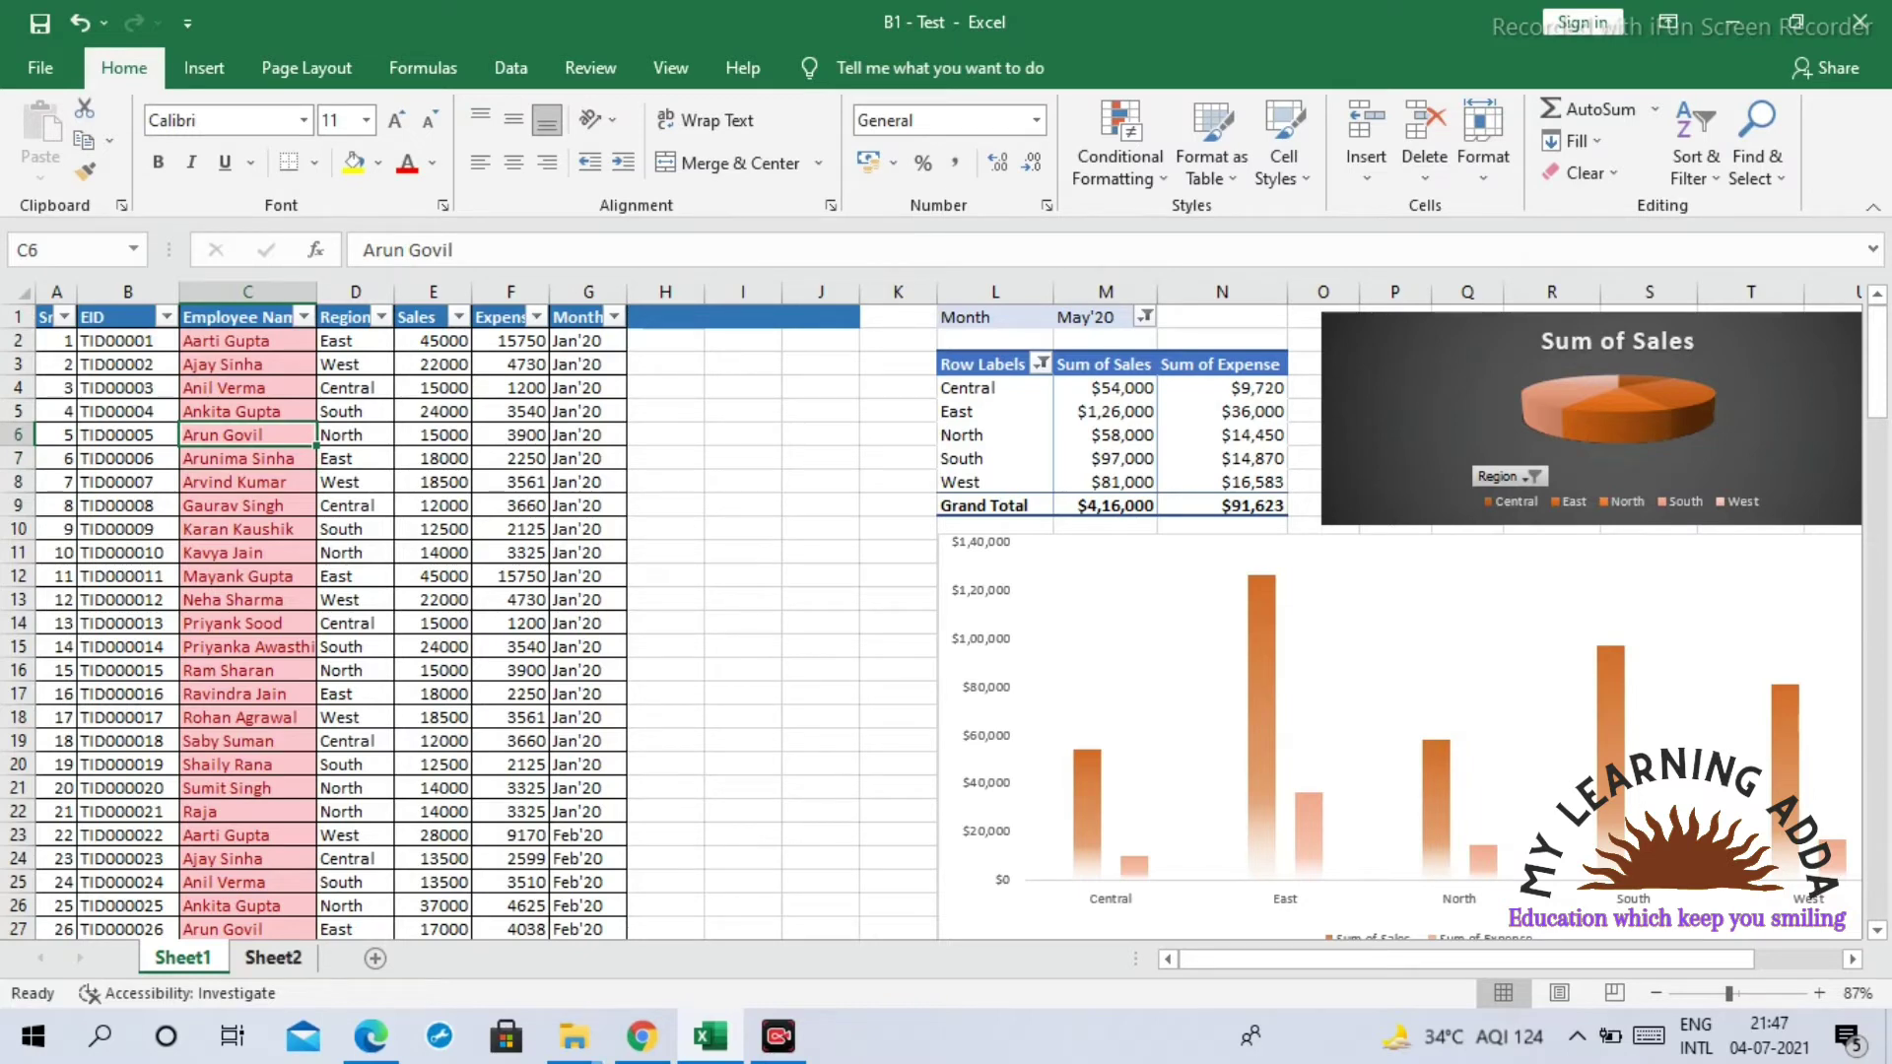
Step: Switch to Sheet2 and review the list of EIDs in cells A2 to A9
{"action": "left_click", "coordinate": [273, 958]}
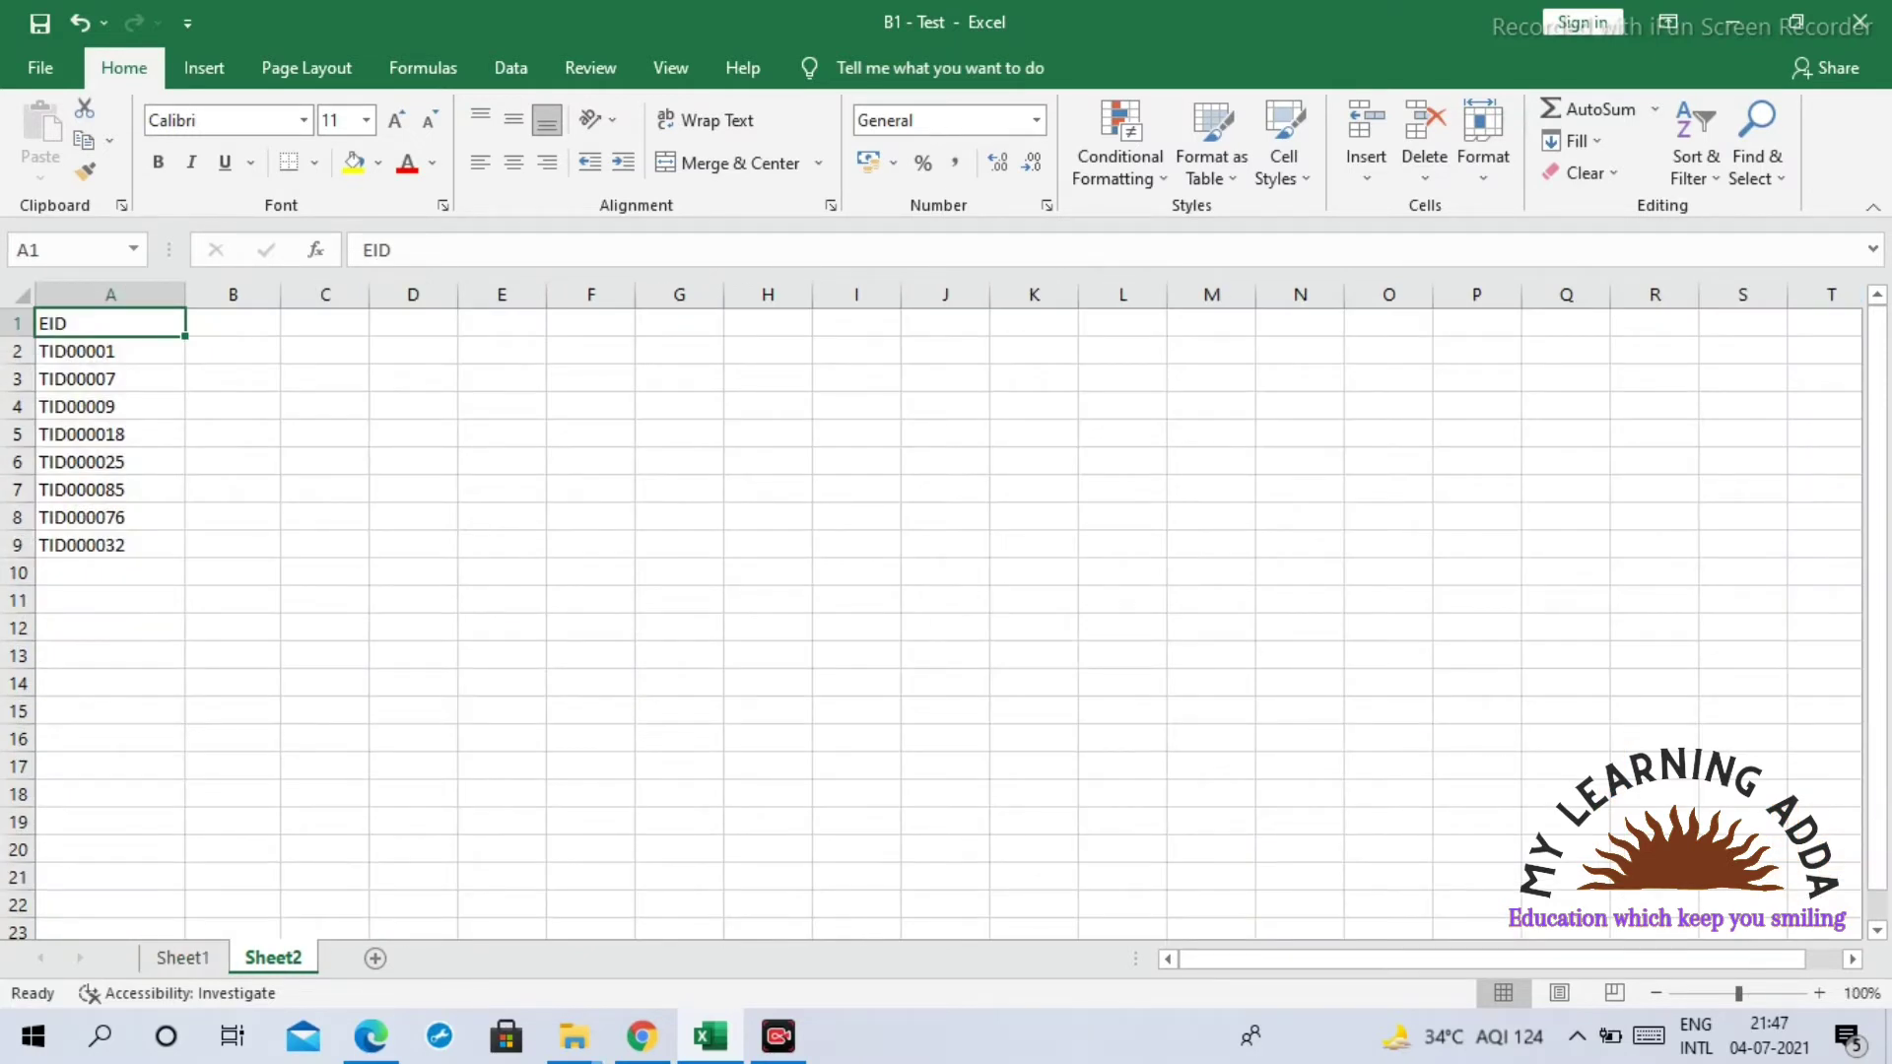
{"action": "left_click_drag", "start_coordinate": [110, 352], "coordinate": [110, 546]}
{"action": "left_click", "coordinate": [325, 518]}
{"action": "left_click_drag", "start_coordinate": [111, 351], "coordinate": [110, 546]}
{"action": "left_click", "coordinate": [233, 545]}
{"action": "left_click_drag", "start_coordinate": [110, 352], "coordinate": [111, 545]}
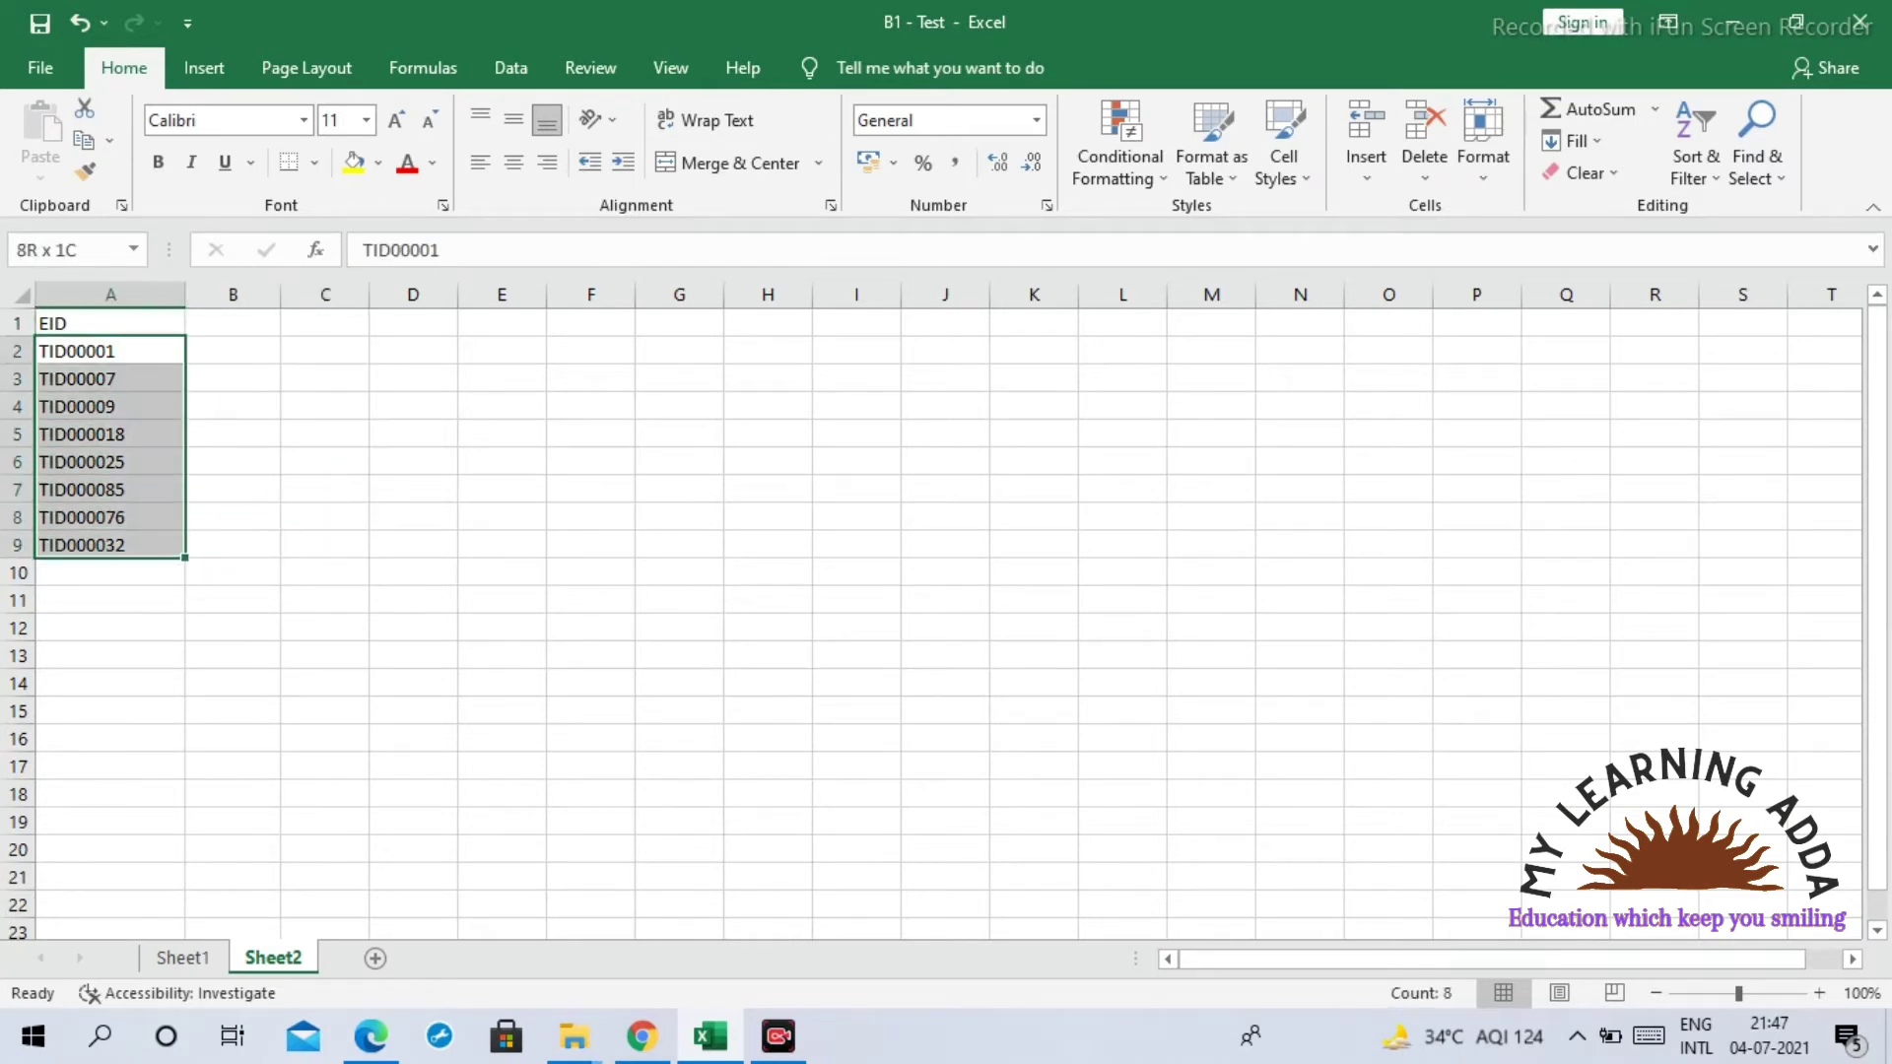
{"action": "left_click", "coordinate": [233, 545]}
{"action": "left_click_drag", "start_coordinate": [110, 352], "coordinate": [111, 545]}
{"action": "left_click", "coordinate": [232, 545]}
Step: Enter the header "Name" in cell B1 beside the EID header
{"action": "left_click", "coordinate": [110, 324]}
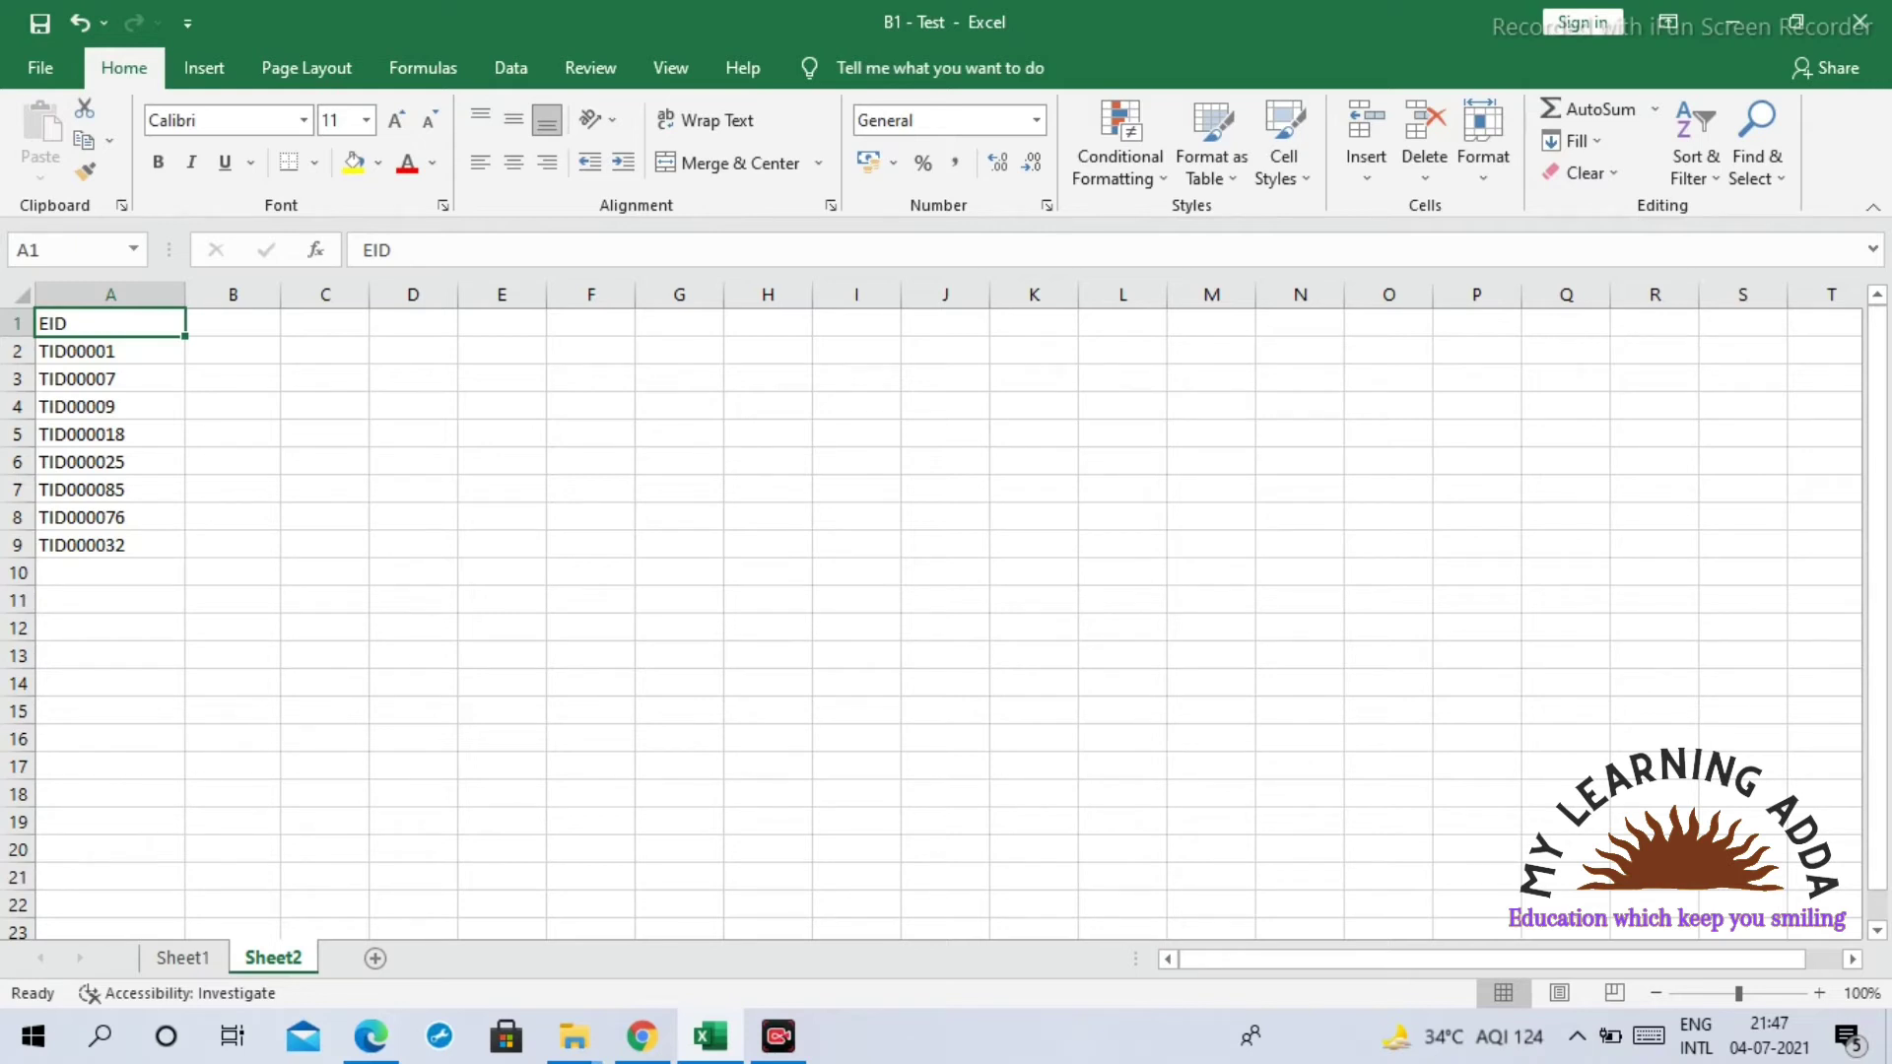
{"action": "left_click", "coordinate": [232, 323]}
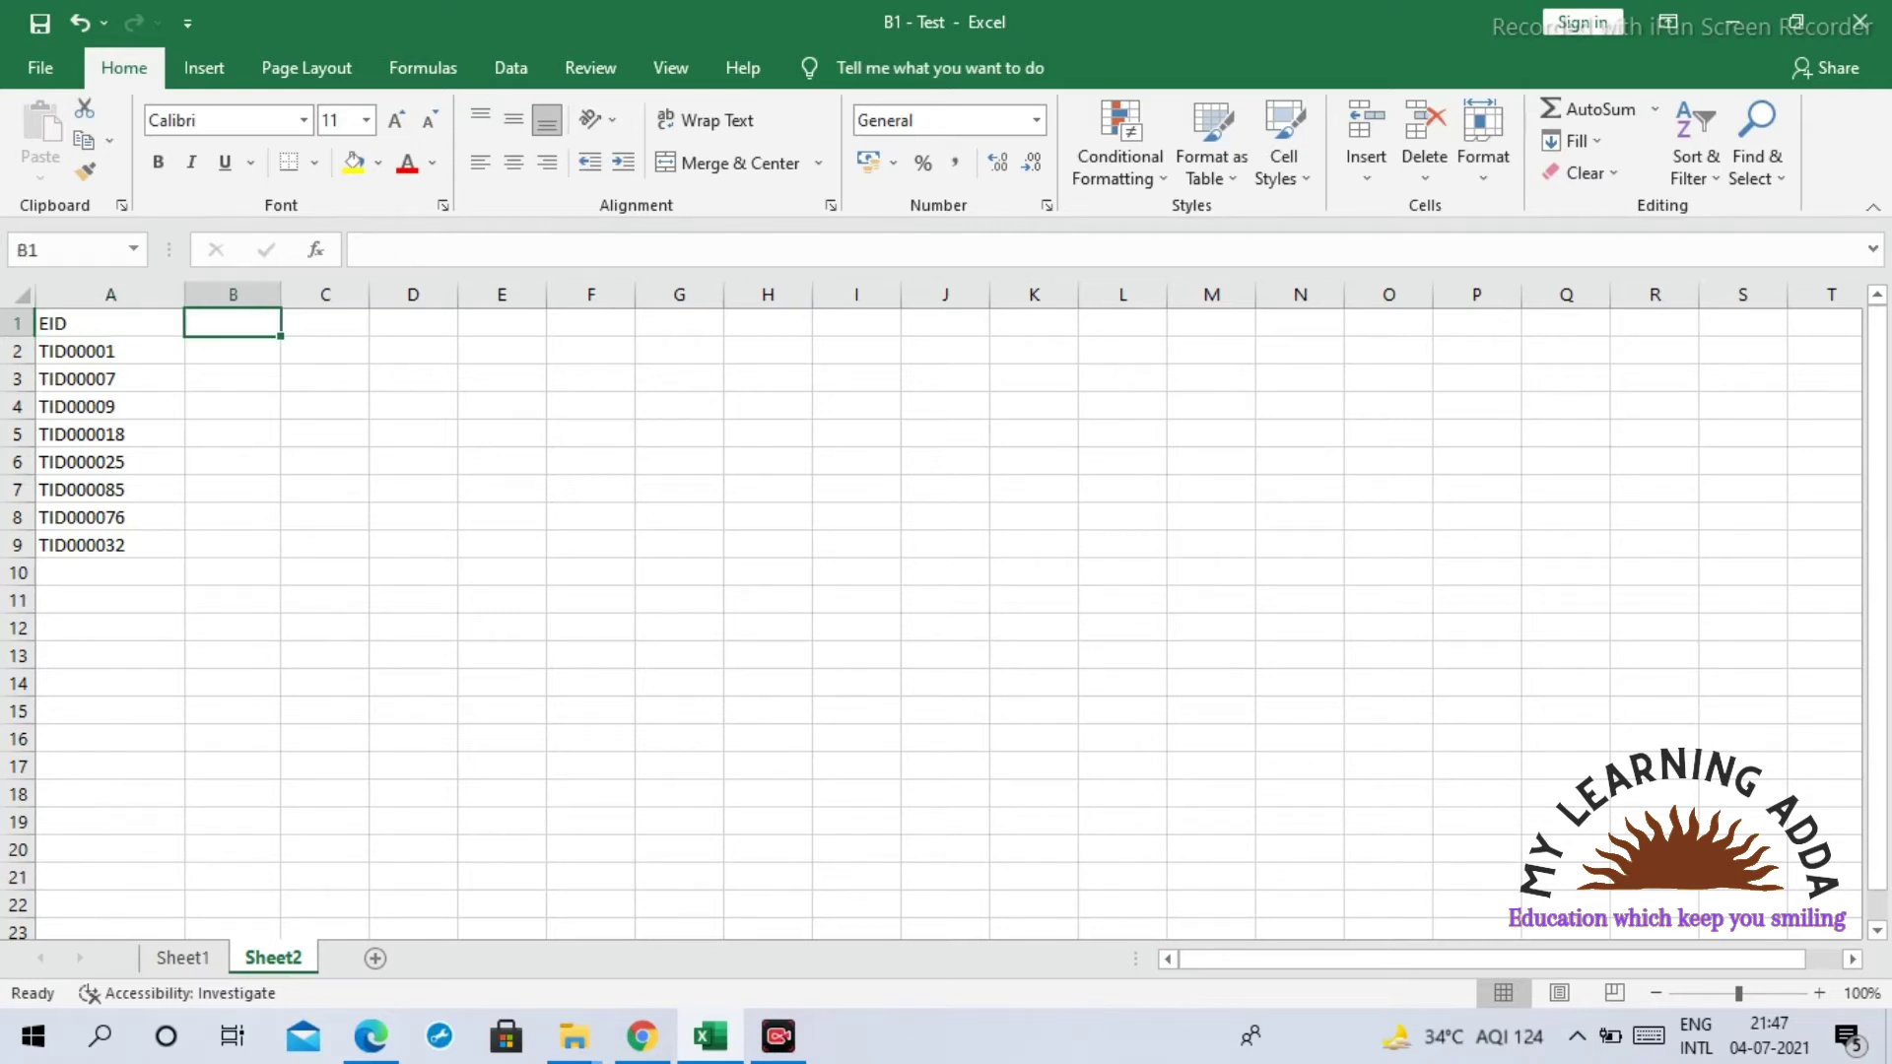
{"action": "key", "text": "Left"}
{"action": "key", "text": "Down"}
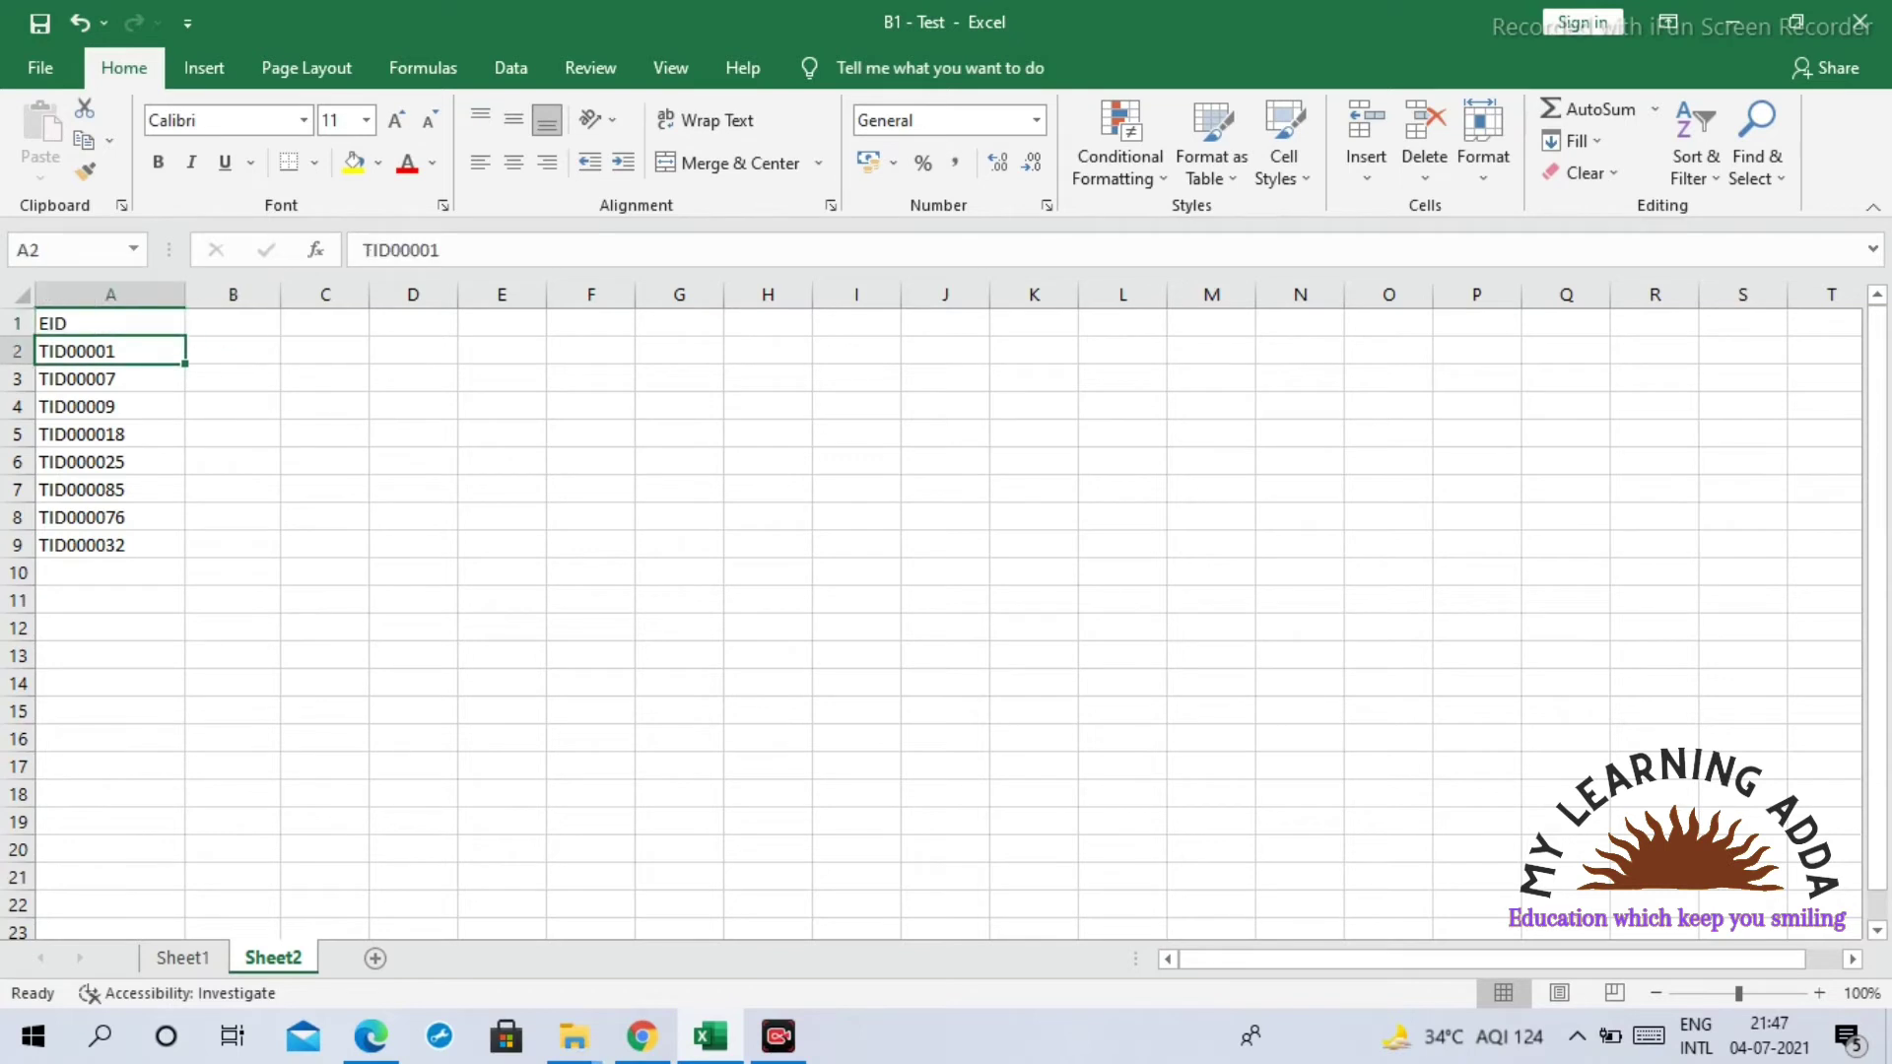
{"action": "key", "text": "Up"}
{"action": "key", "text": "Right"}
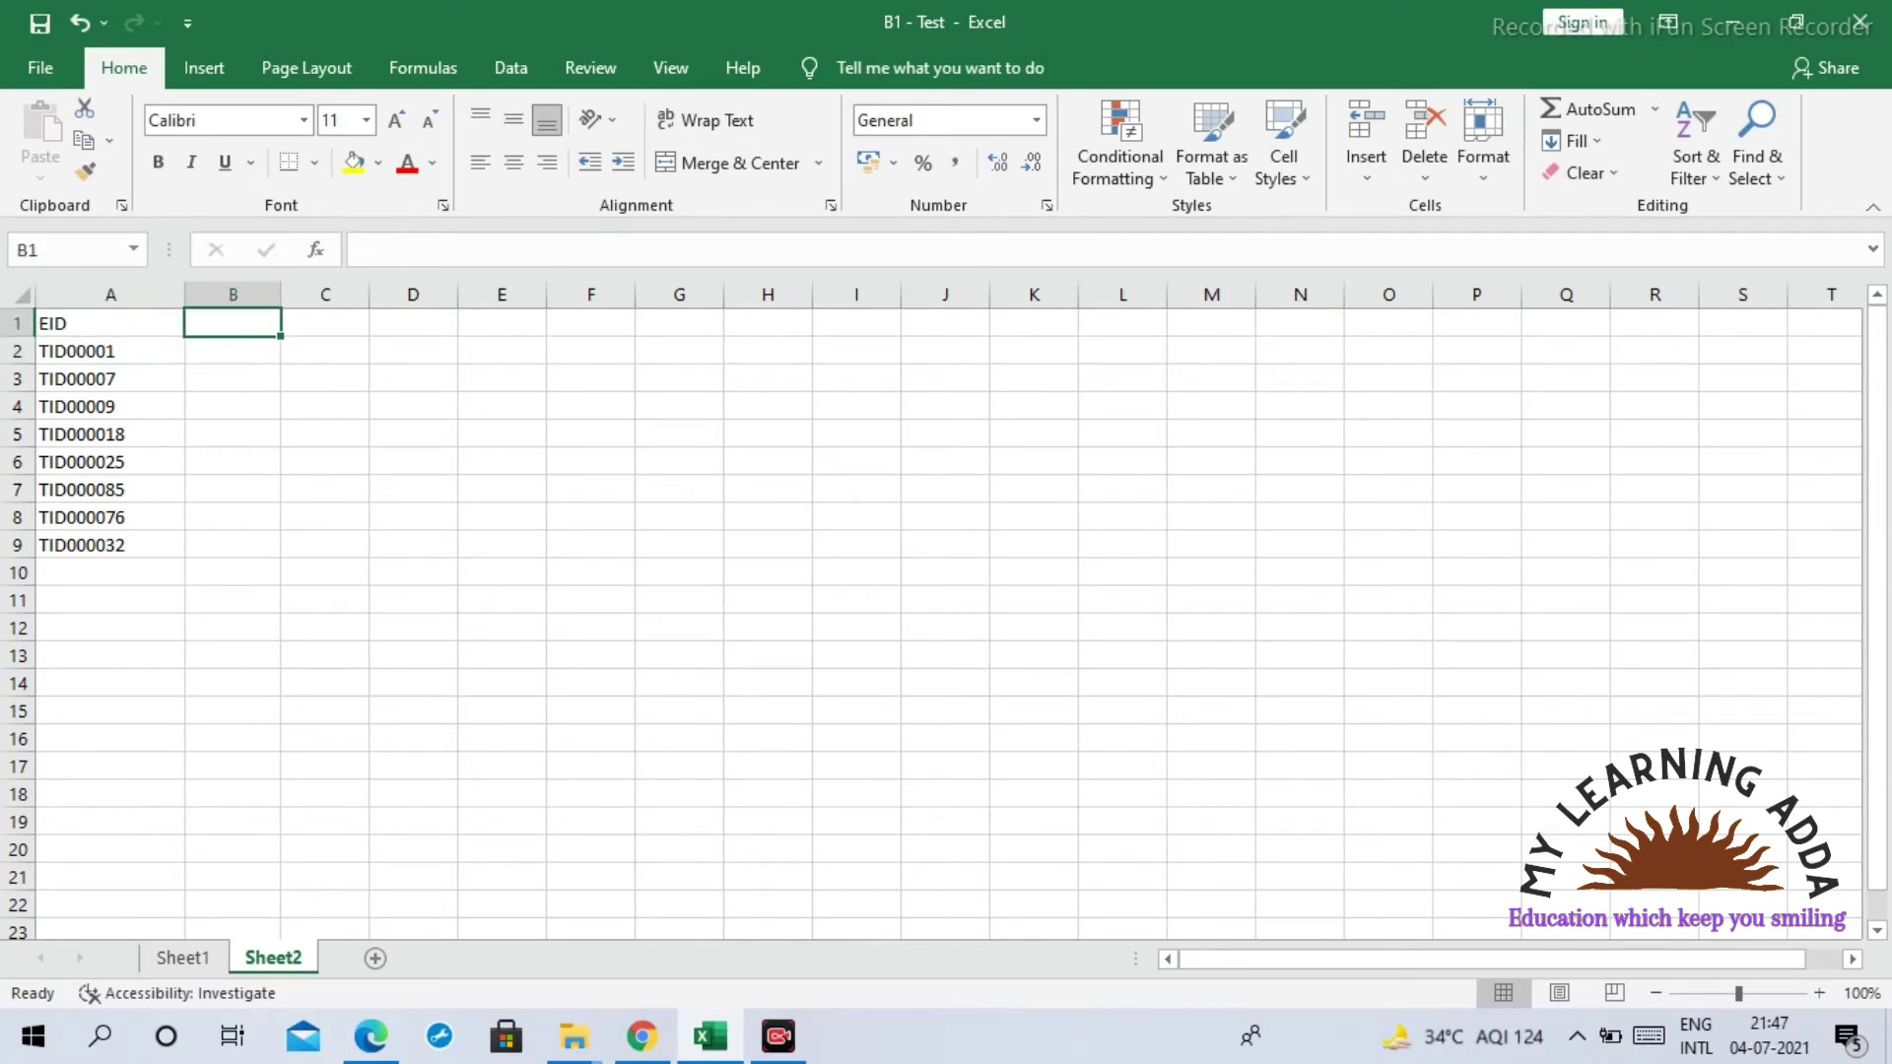
{"action": "type", "text": "Name"}
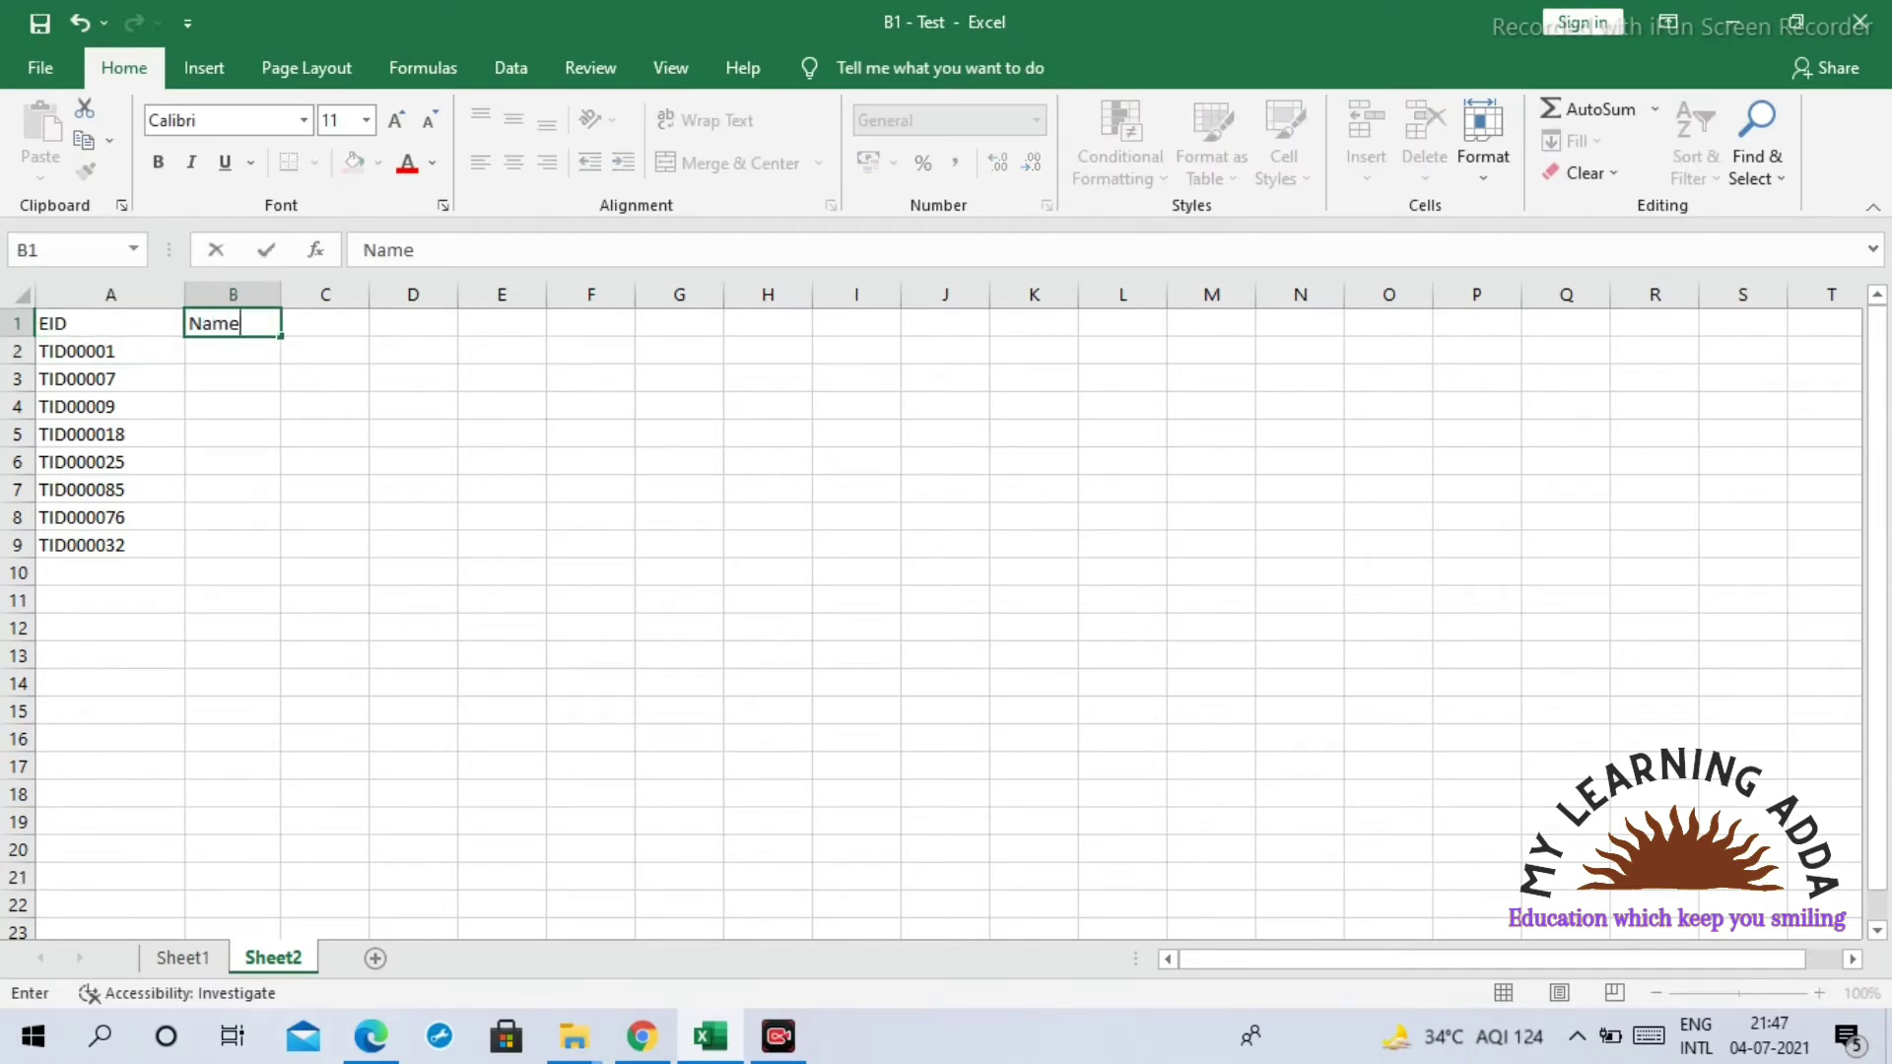
{"action": "key", "text": "Return"}
Step: Add the headers "Region" in cell C1 and "Sales" in cell D1
{"action": "key", "text": "Up"}
{"action": "key", "text": "Right"}
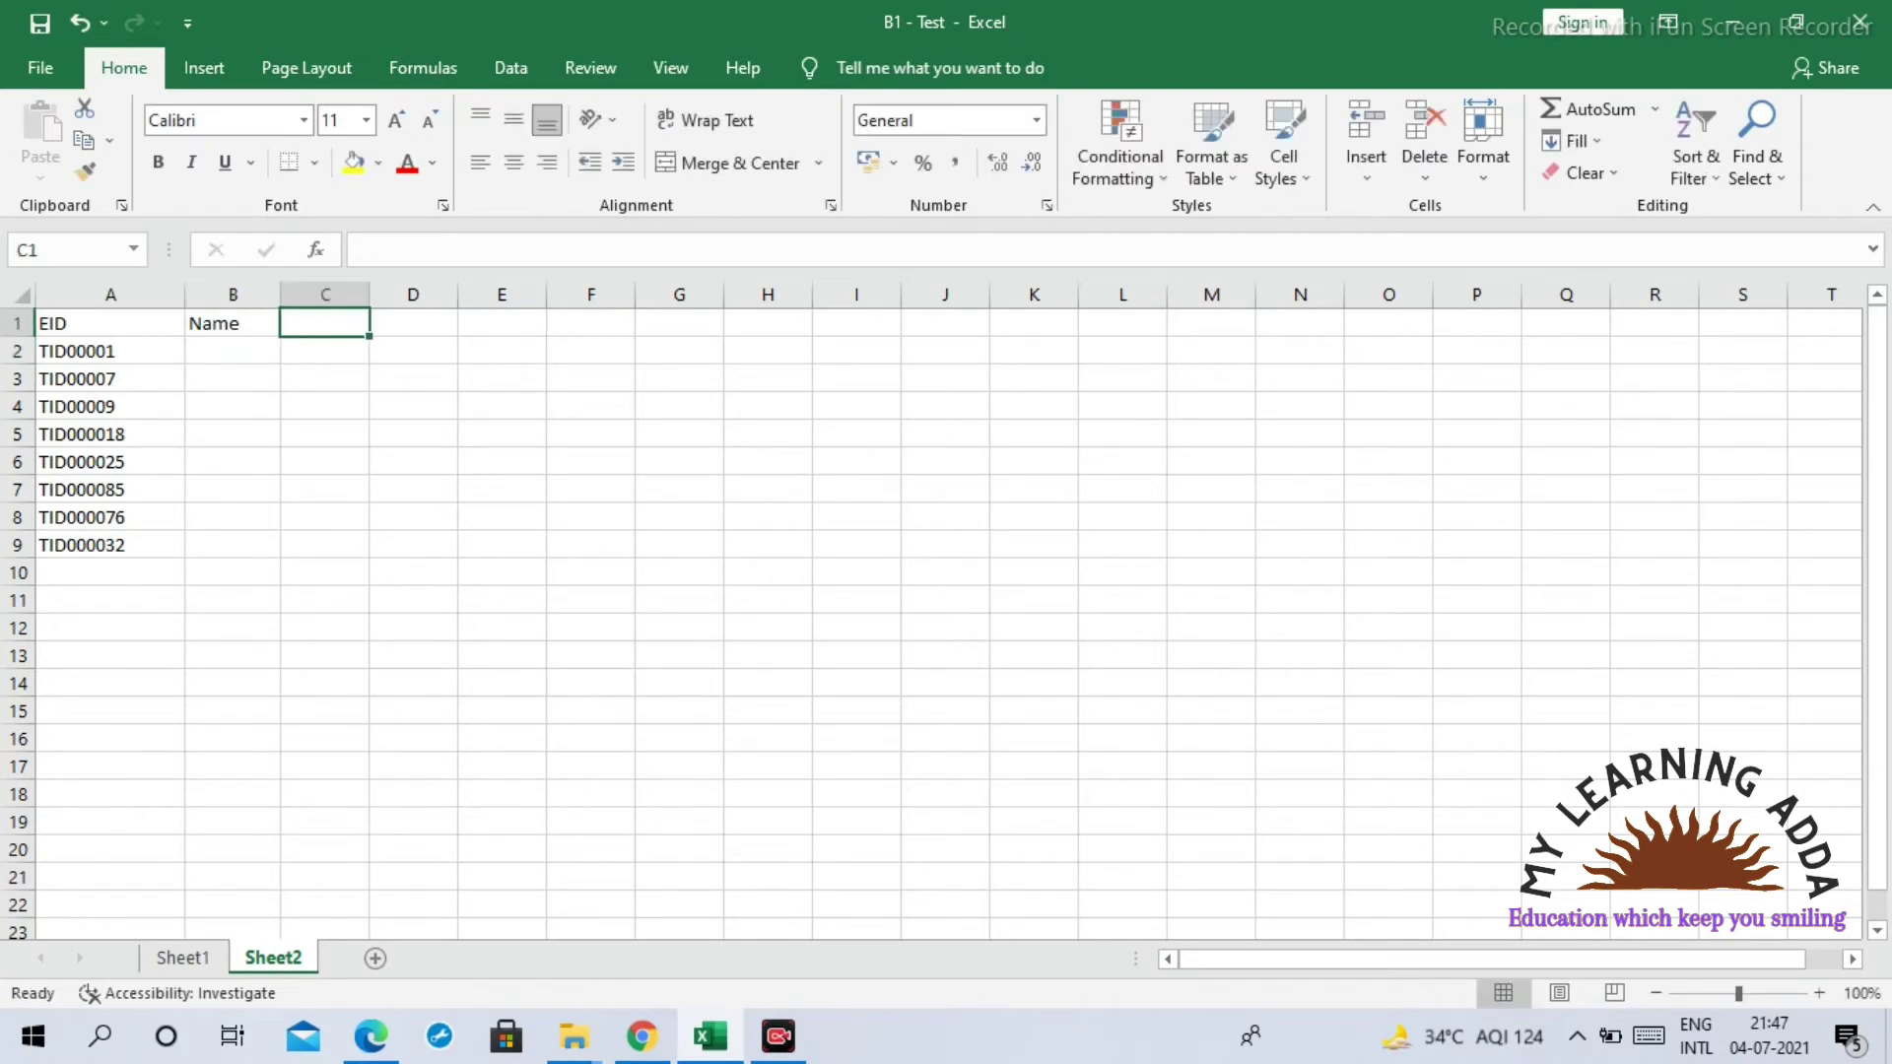
{"action": "type", "text": "Region"}
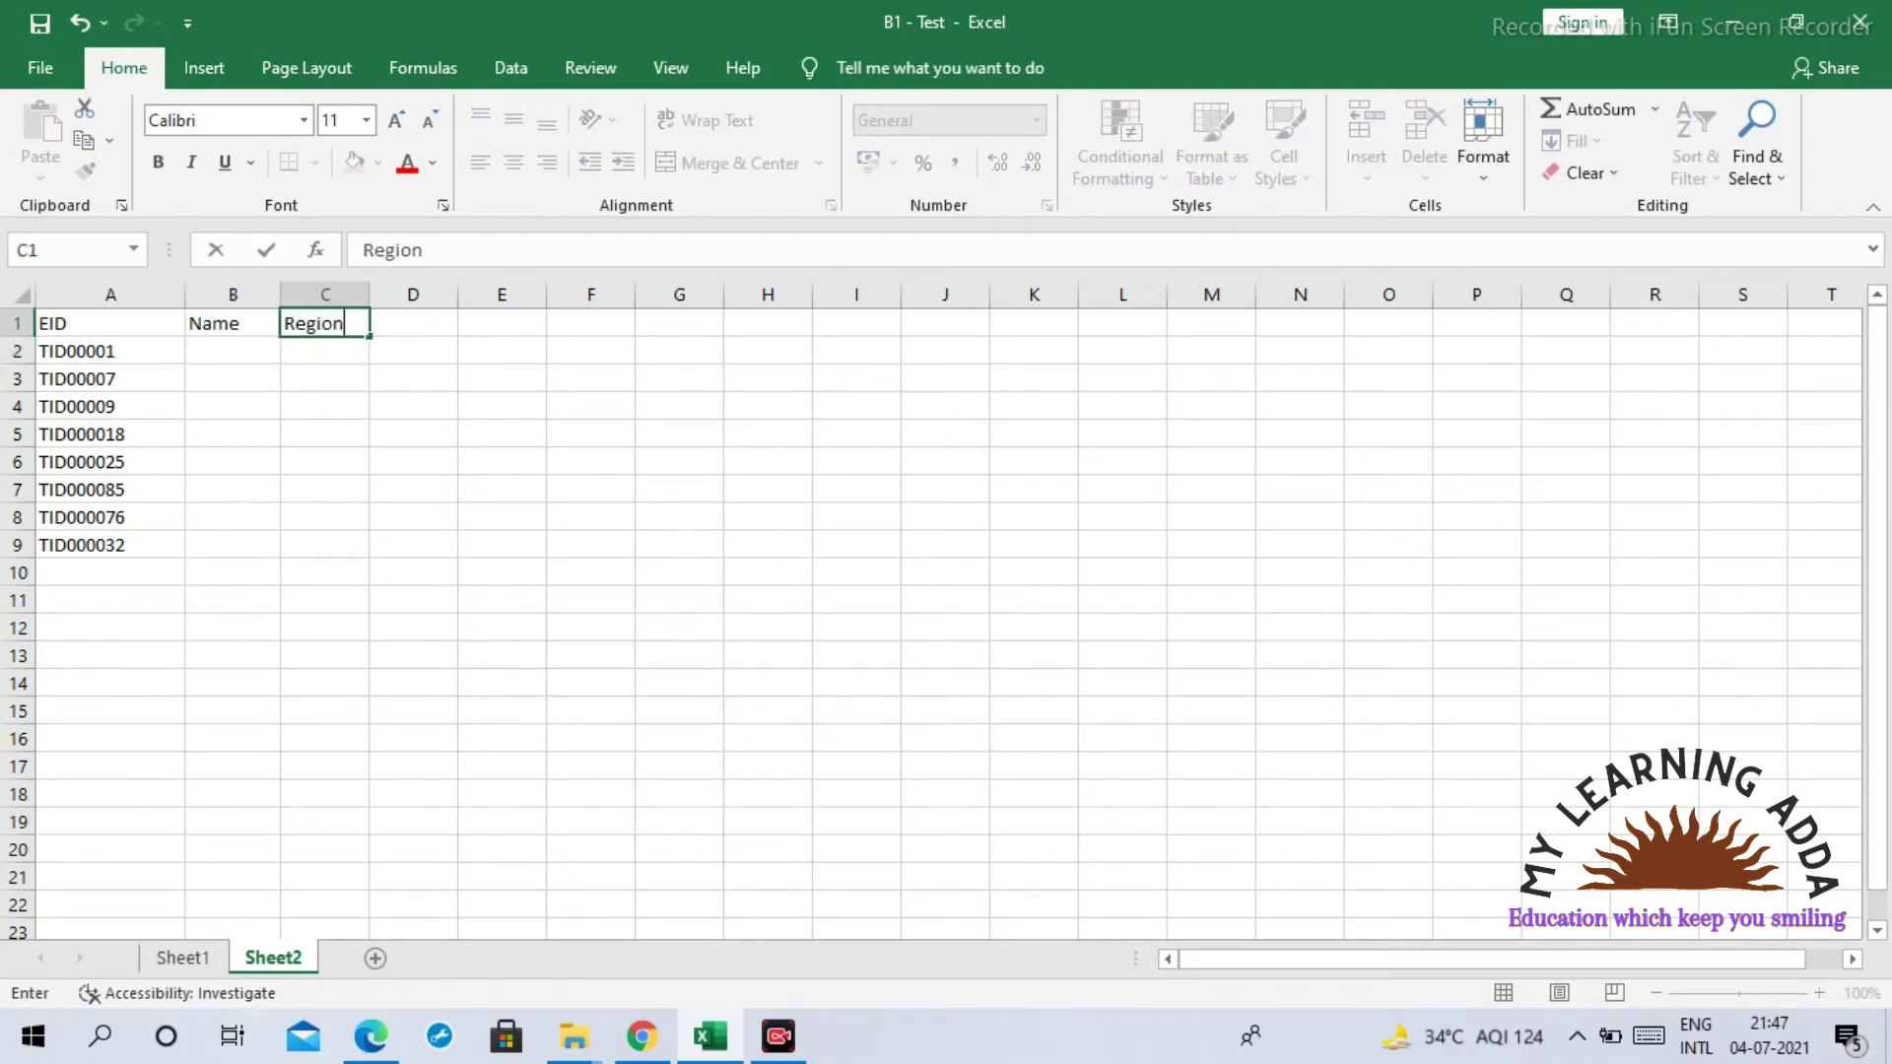
{"action": "key", "text": "Up"}
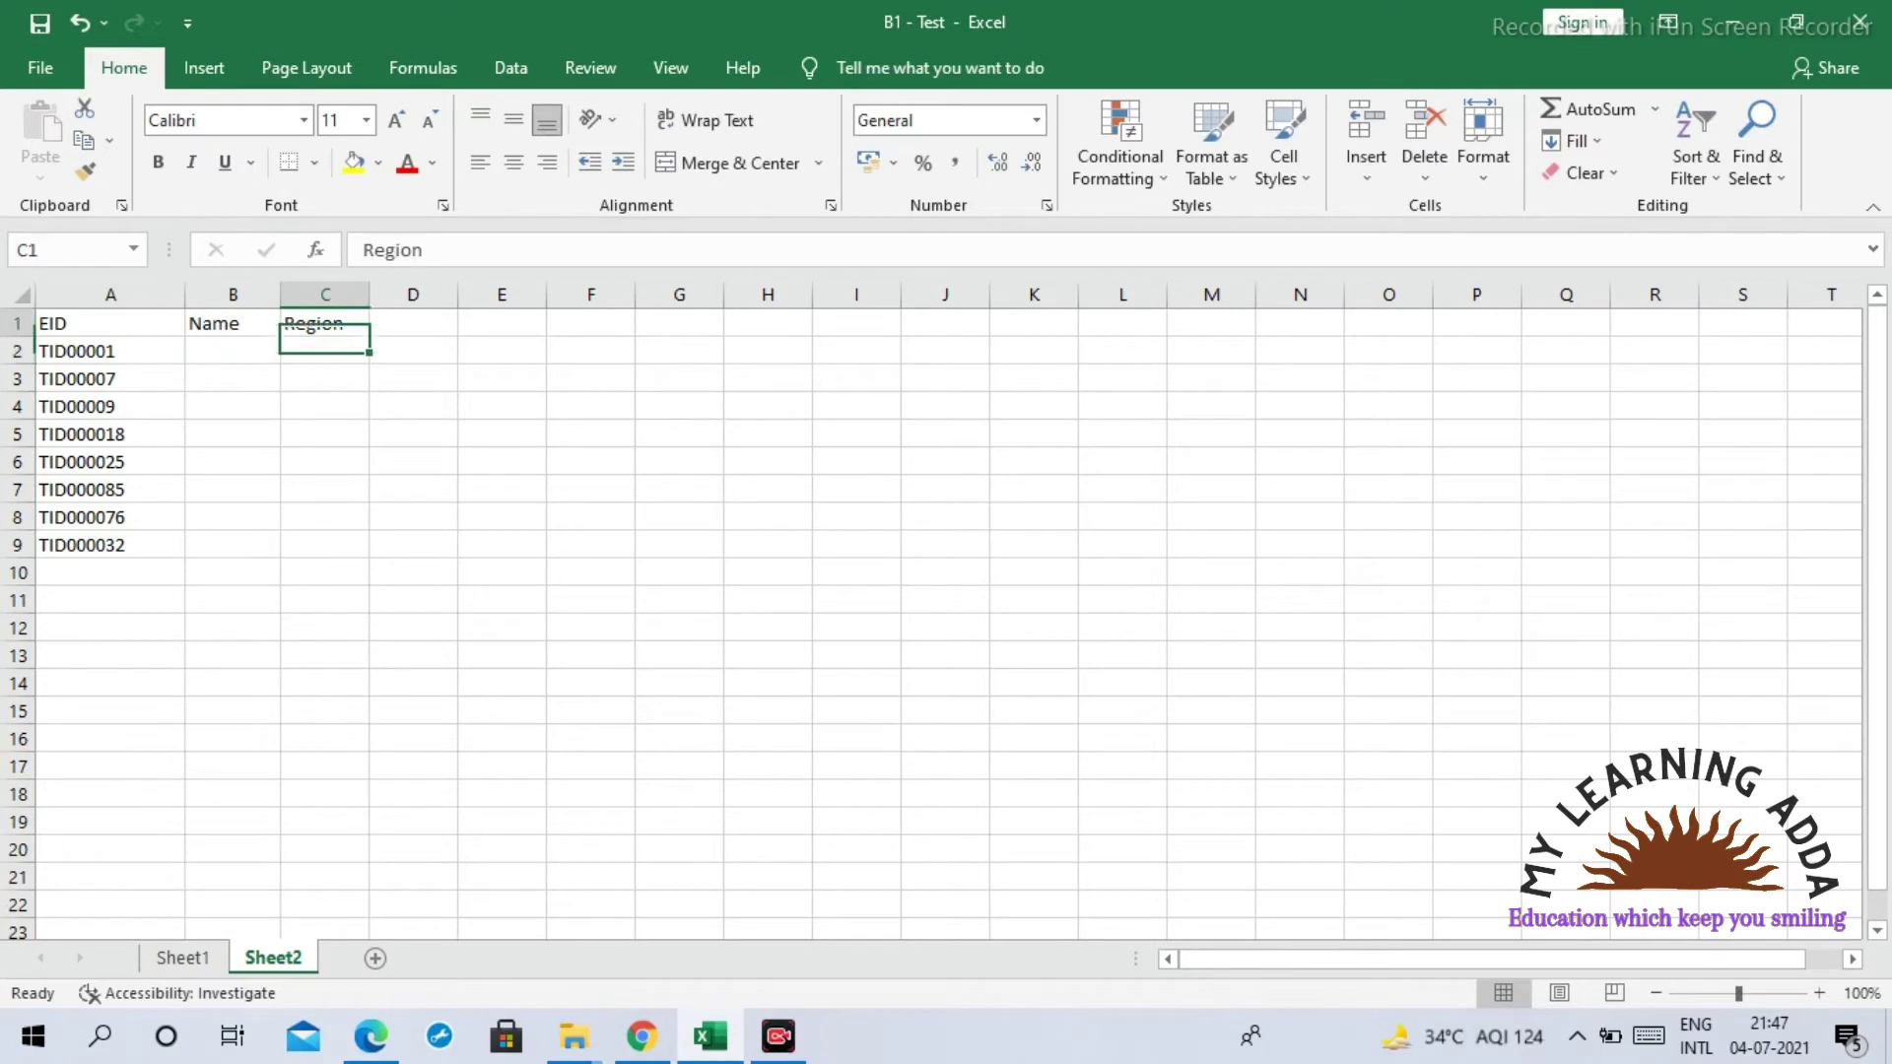
{"action": "key", "text": "Right"}
{"action": "type", "text": "Sales"}
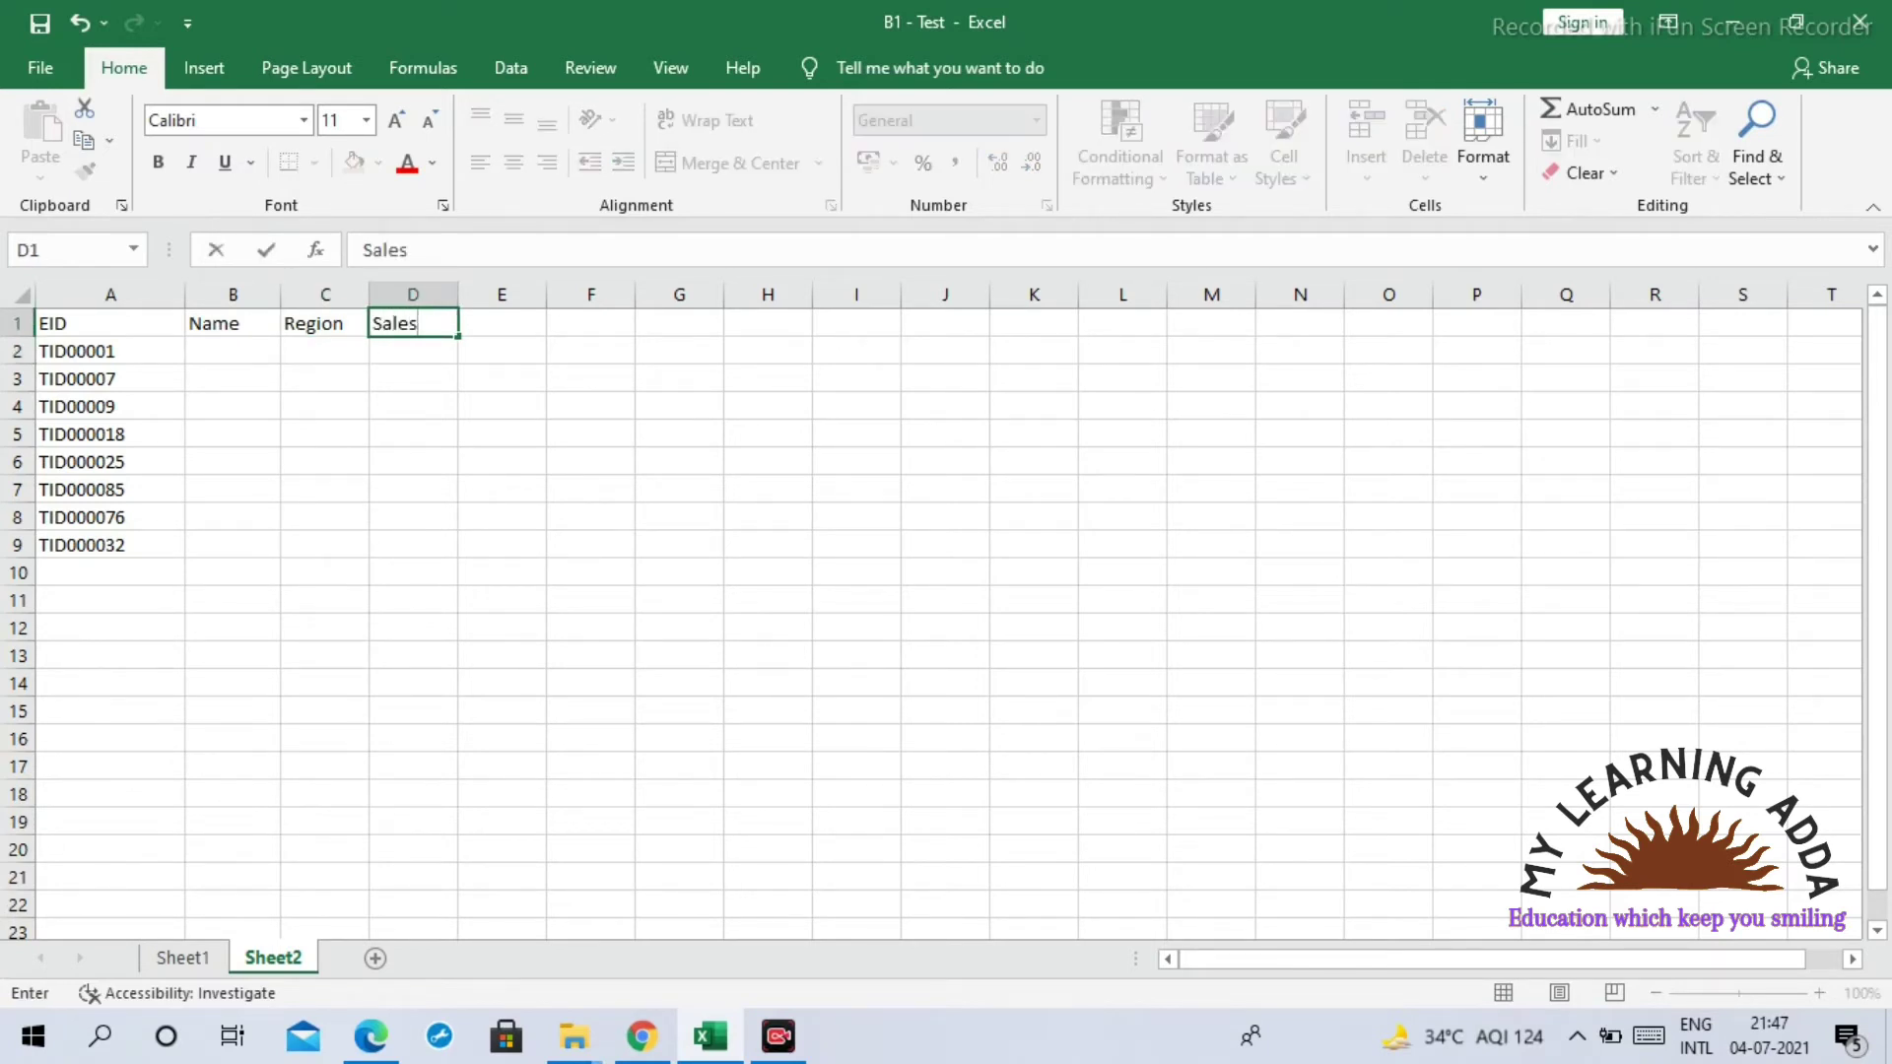
{"action": "key", "text": "Return"}
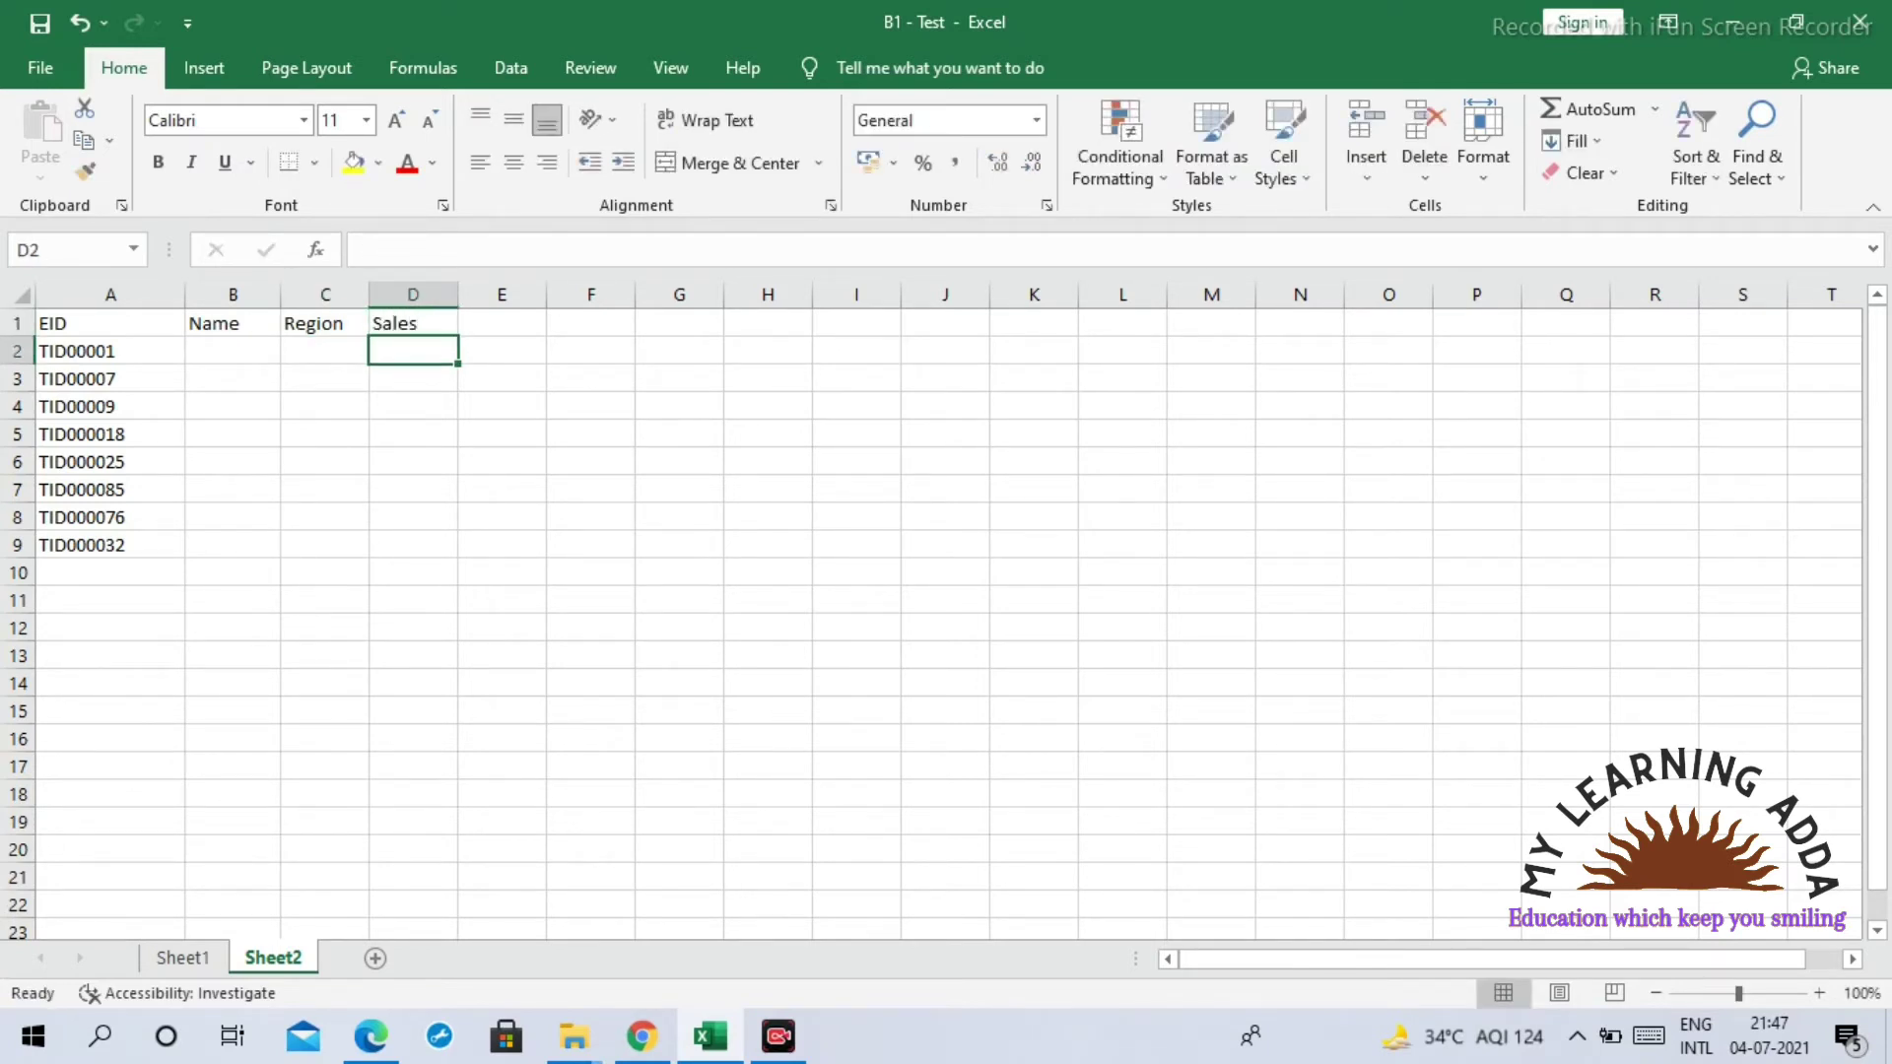
Step: Review the EID, Name, Region and Sales headers in row 1 of Sheet2
{"action": "key", "text": "Up"}
{"action": "key", "text": "Left"}
{"action": "key", "text": "Left"}
{"action": "key", "text": "shift+Right"}
{"action": "key", "text": "shift+Right"}
{"action": "key", "text": "Left"}
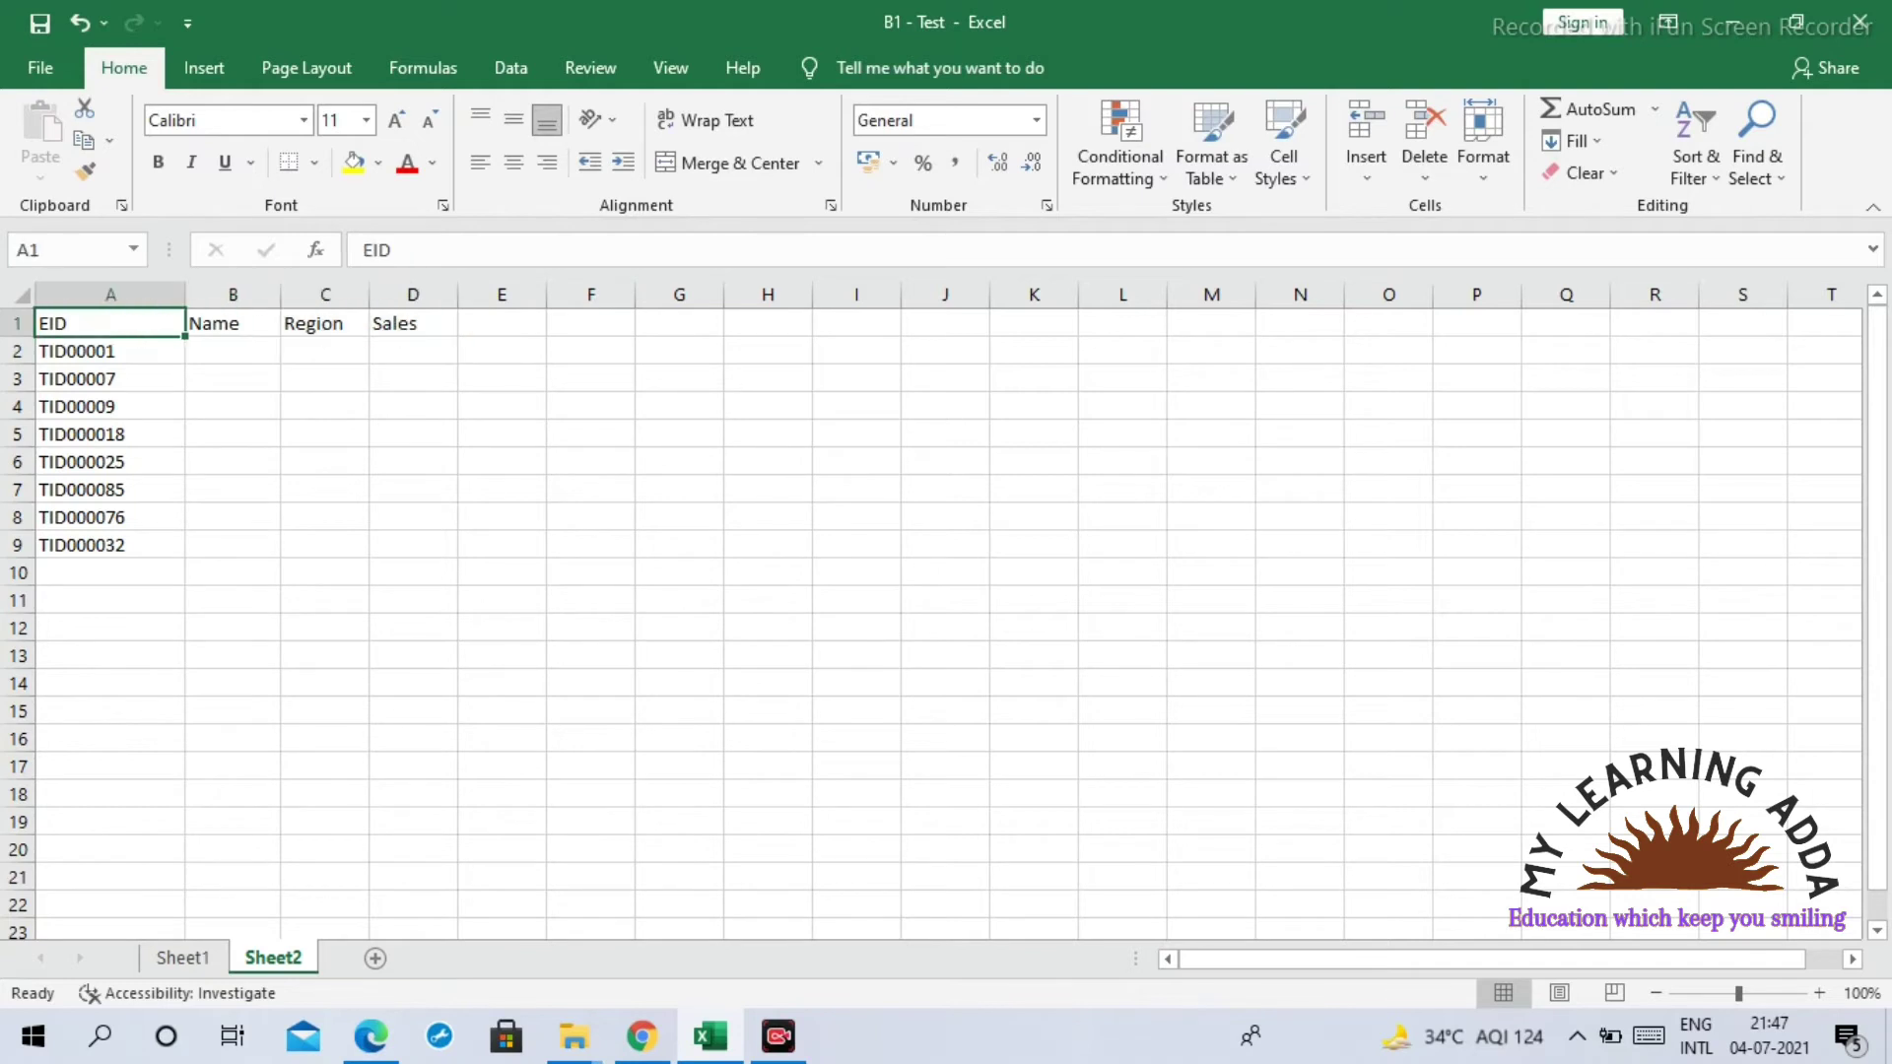
{"action": "key", "text": "Right"}
{"action": "key", "text": "Right"}
{"action": "key", "text": "Left"}
{"action": "key", "text": "Left"}
Step: Copy the EID from cell A2 of Sheet2 and search for it on Sheet1
{"action": "key", "text": "Down"}
{"action": "key", "text": "ctrl+c"}
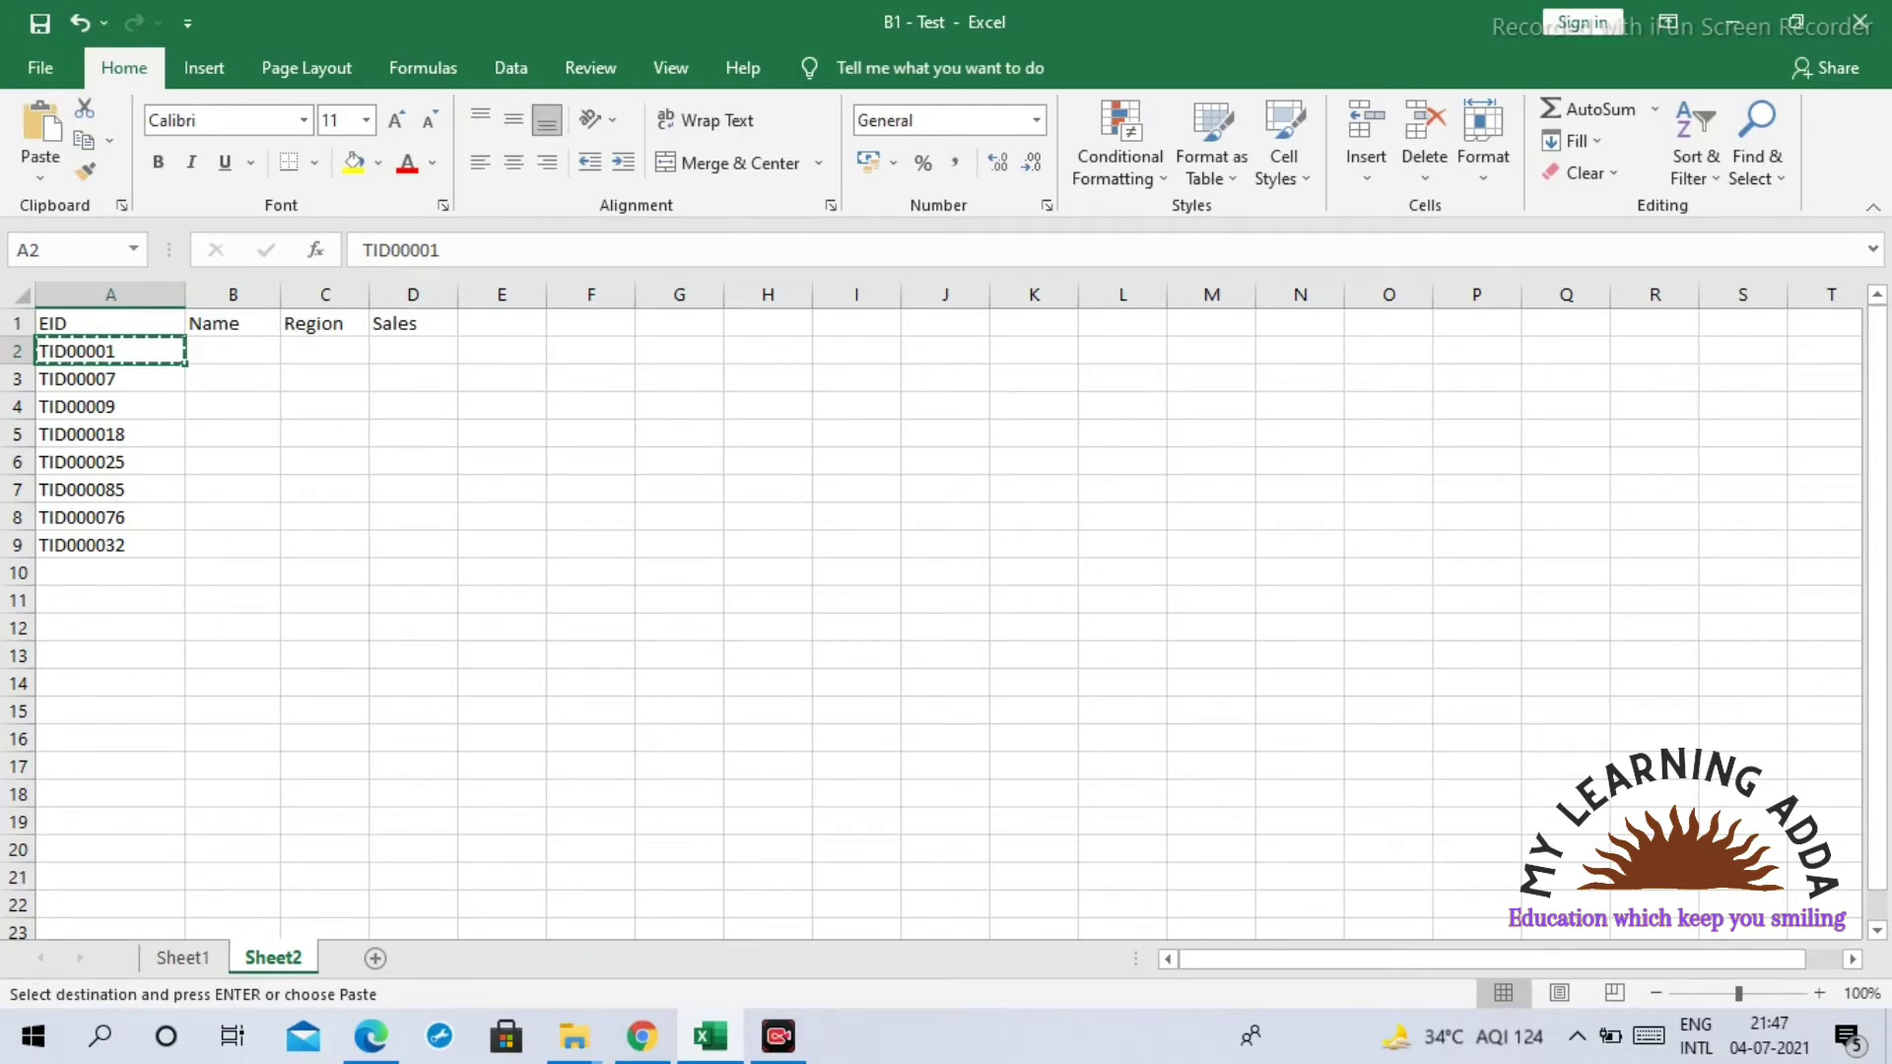
{"action": "key", "text": "ctrl+Page_Up"}
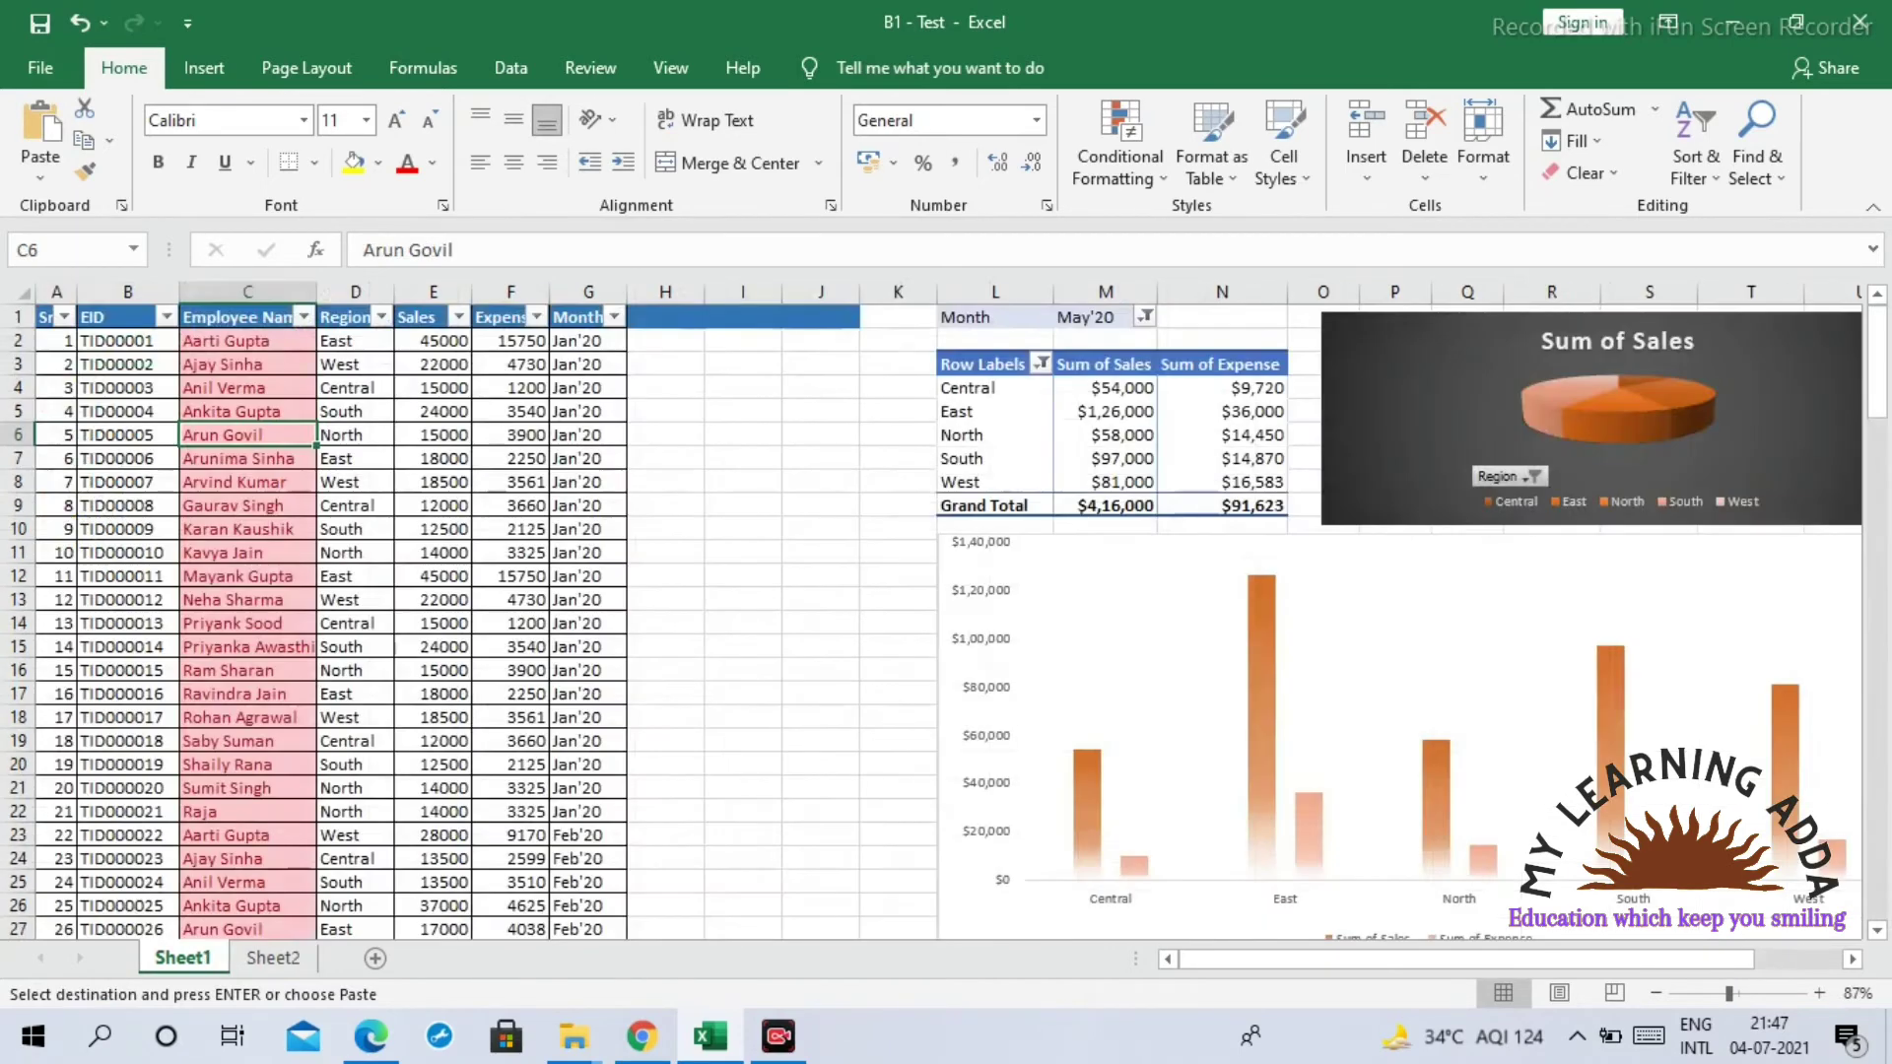
{"action": "key", "text": "ctrl+f"}
{"action": "key", "text": "ctrl+v"}
{"action": "key", "text": "Return"}
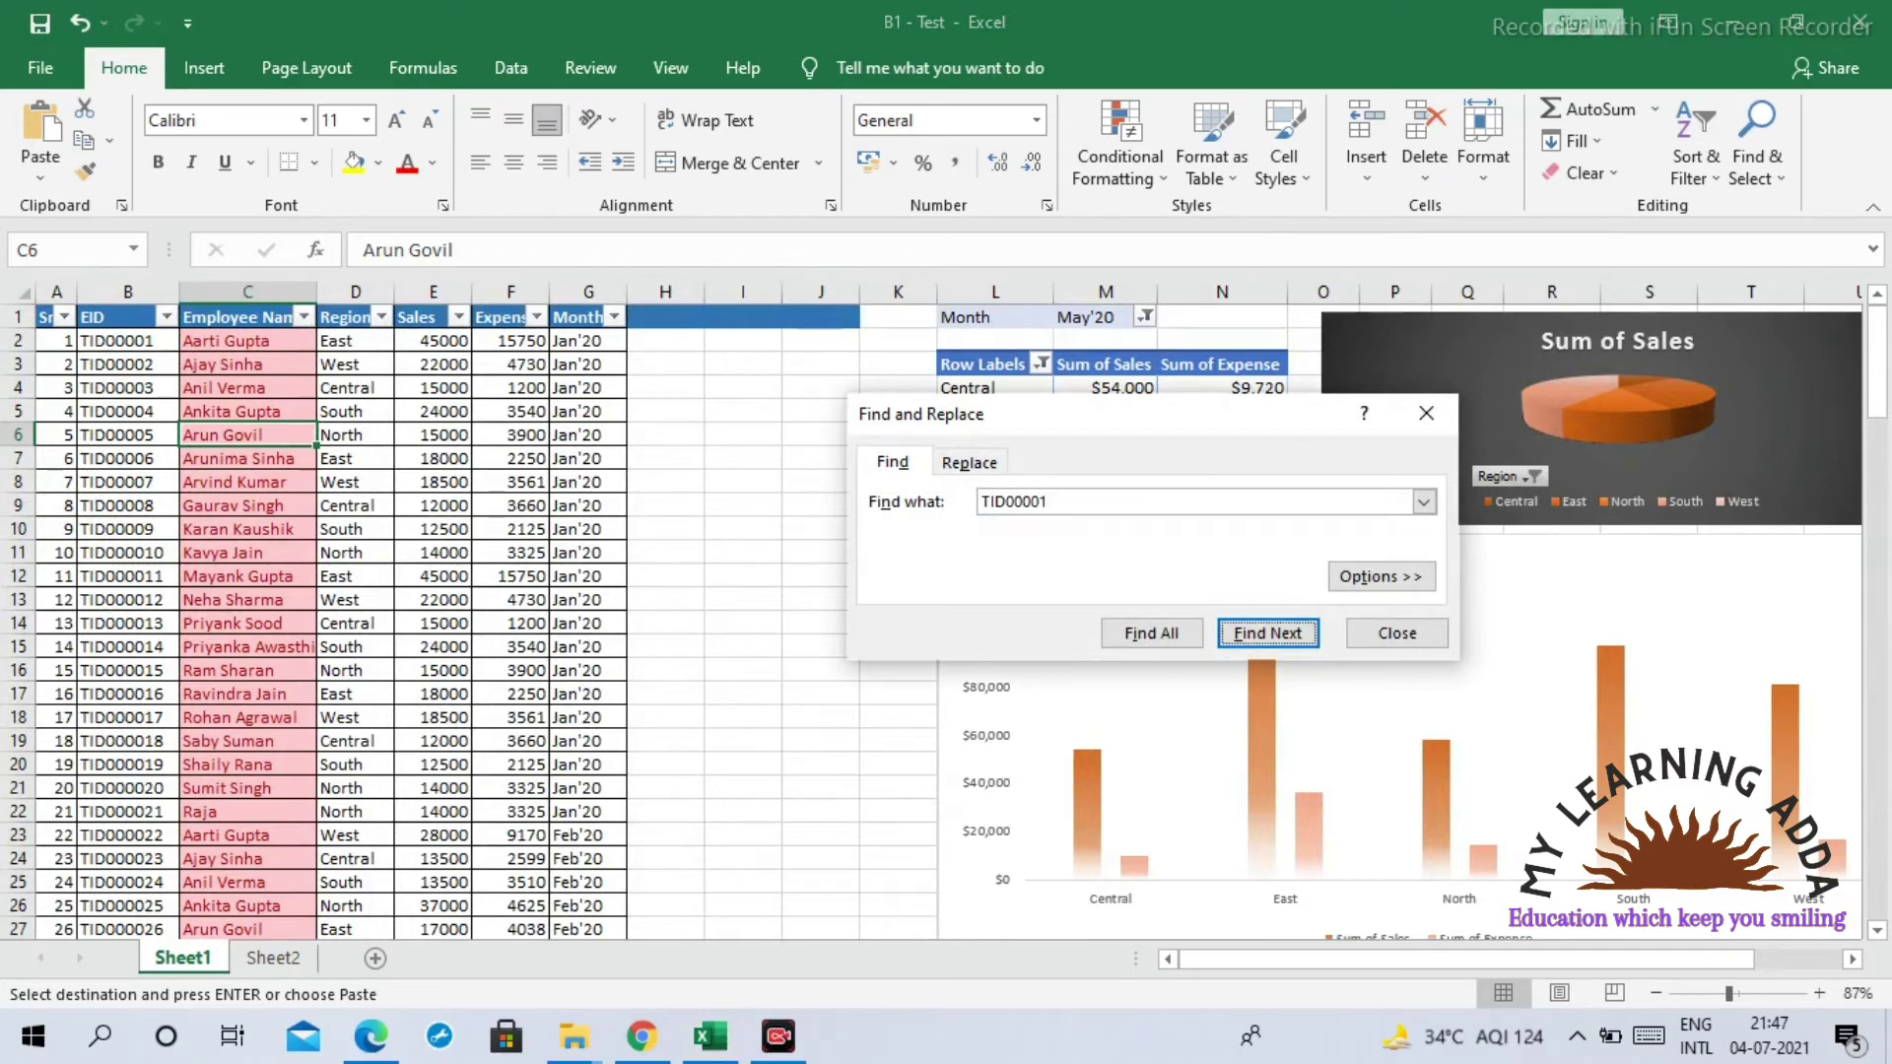
{"action": "key", "text": "Return"}
{"action": "key", "text": "Escape"}
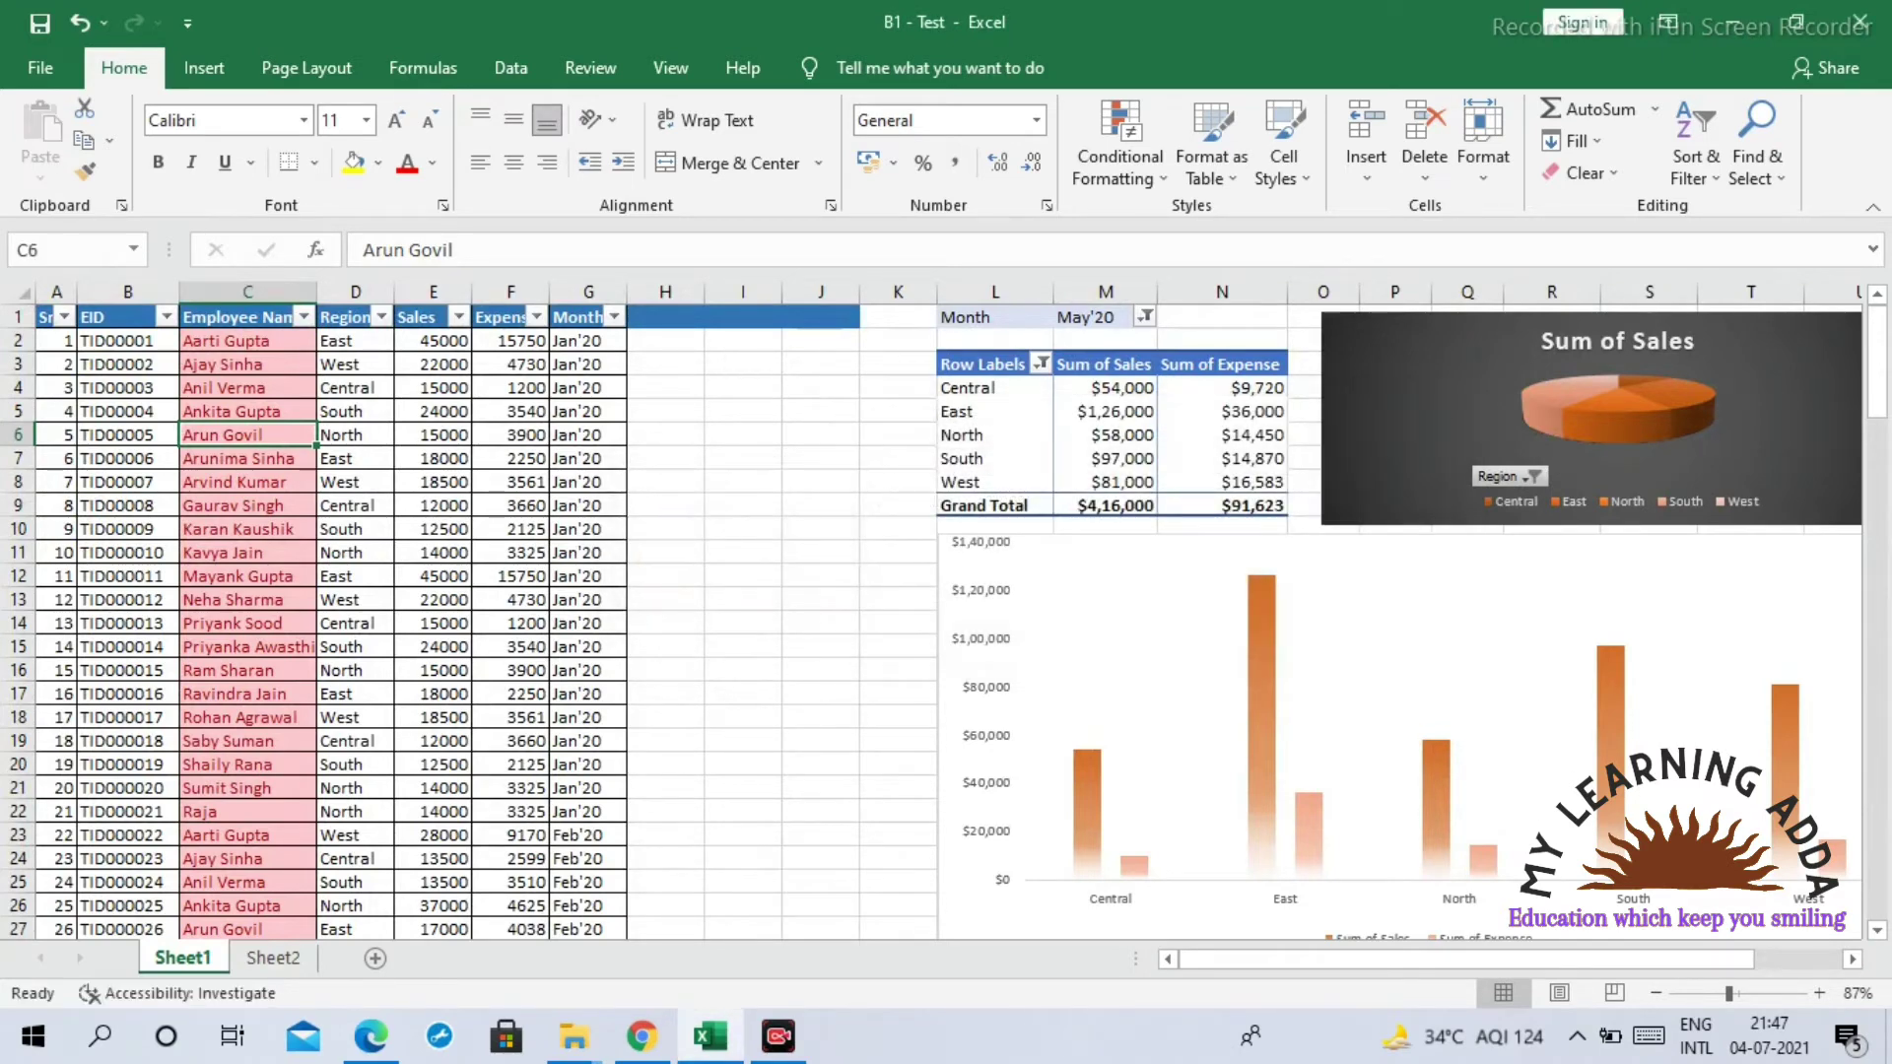
Step: Examine the first employee's EID, name, region and sales in row 2 of Sheet1
{"action": "key", "text": "Left"}
{"action": "key", "text": "Left"}
{"action": "key", "text": "Right"}
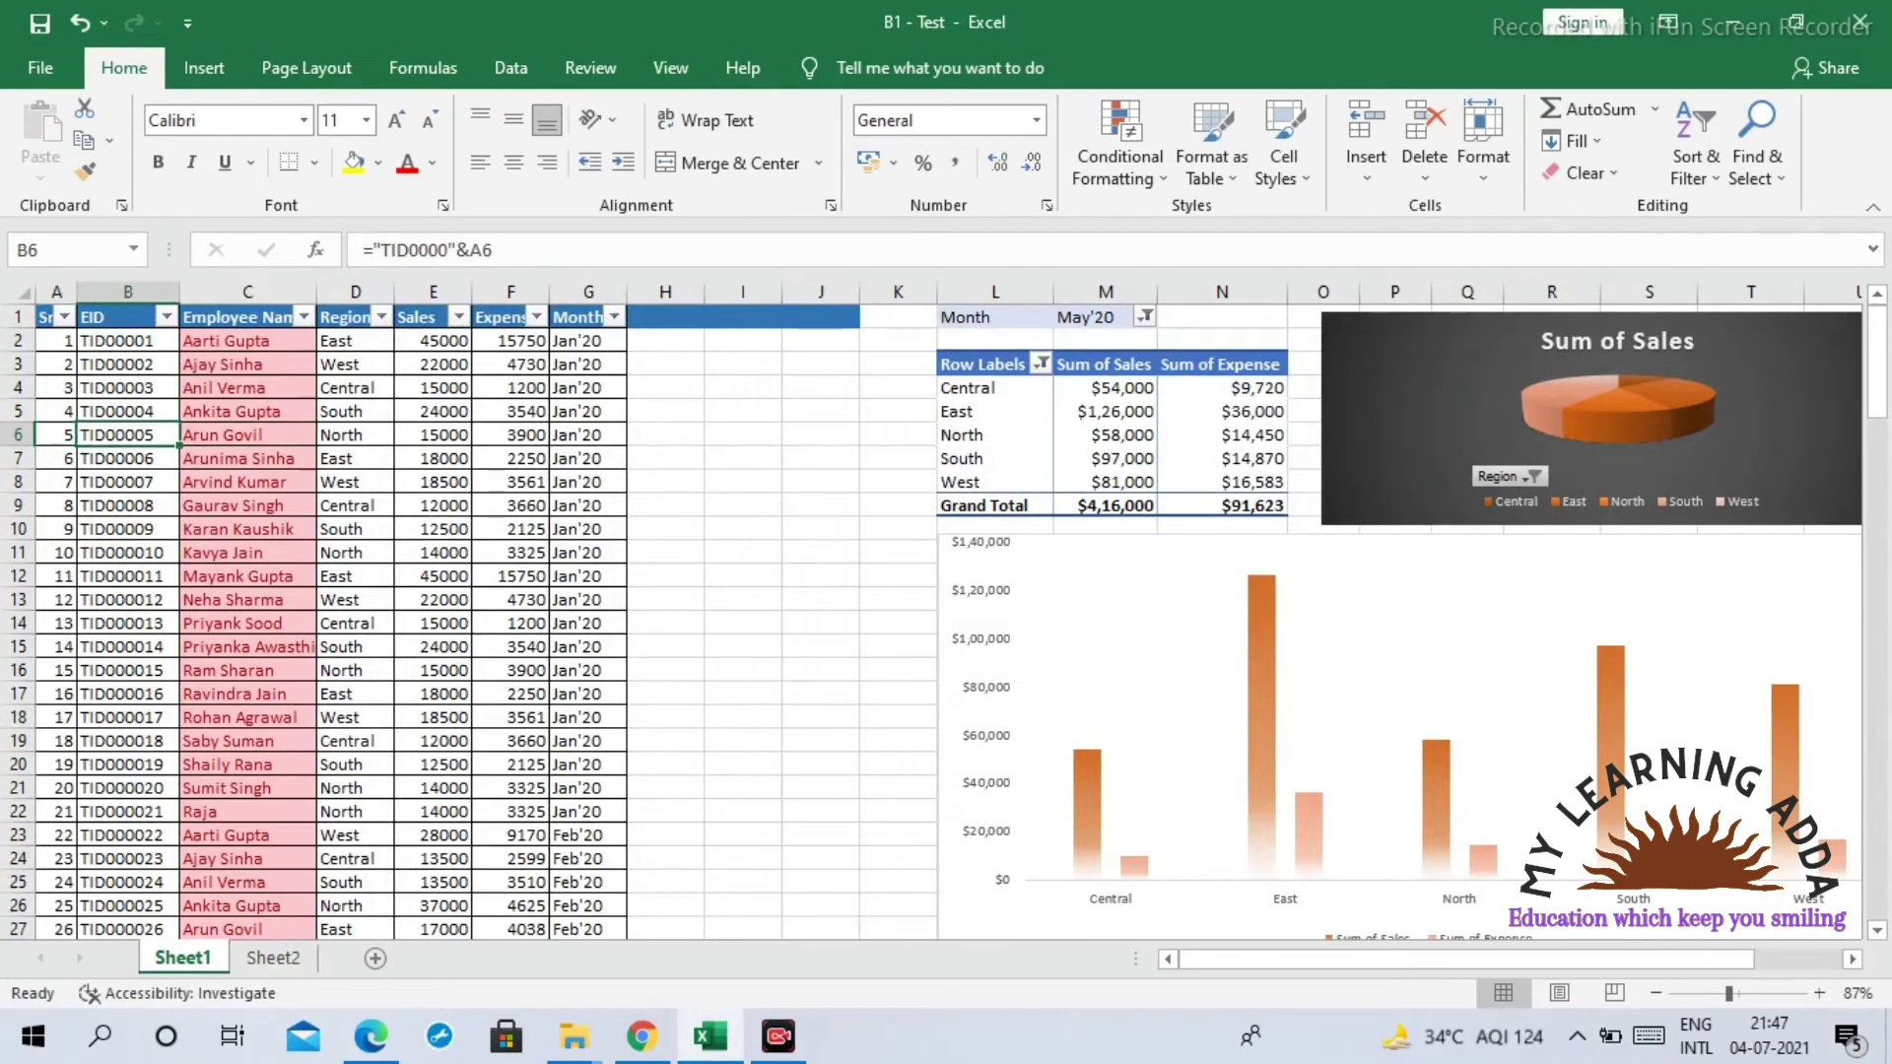
{"action": "key", "text": "Up"}
{"action": "key", "text": "Up"}
{"action": "key", "text": "Up"}
{"action": "key", "text": "Up"}
{"action": "key", "text": "Right"}
{"action": "key", "text": "Right"}
{"action": "key", "text": "Right"}
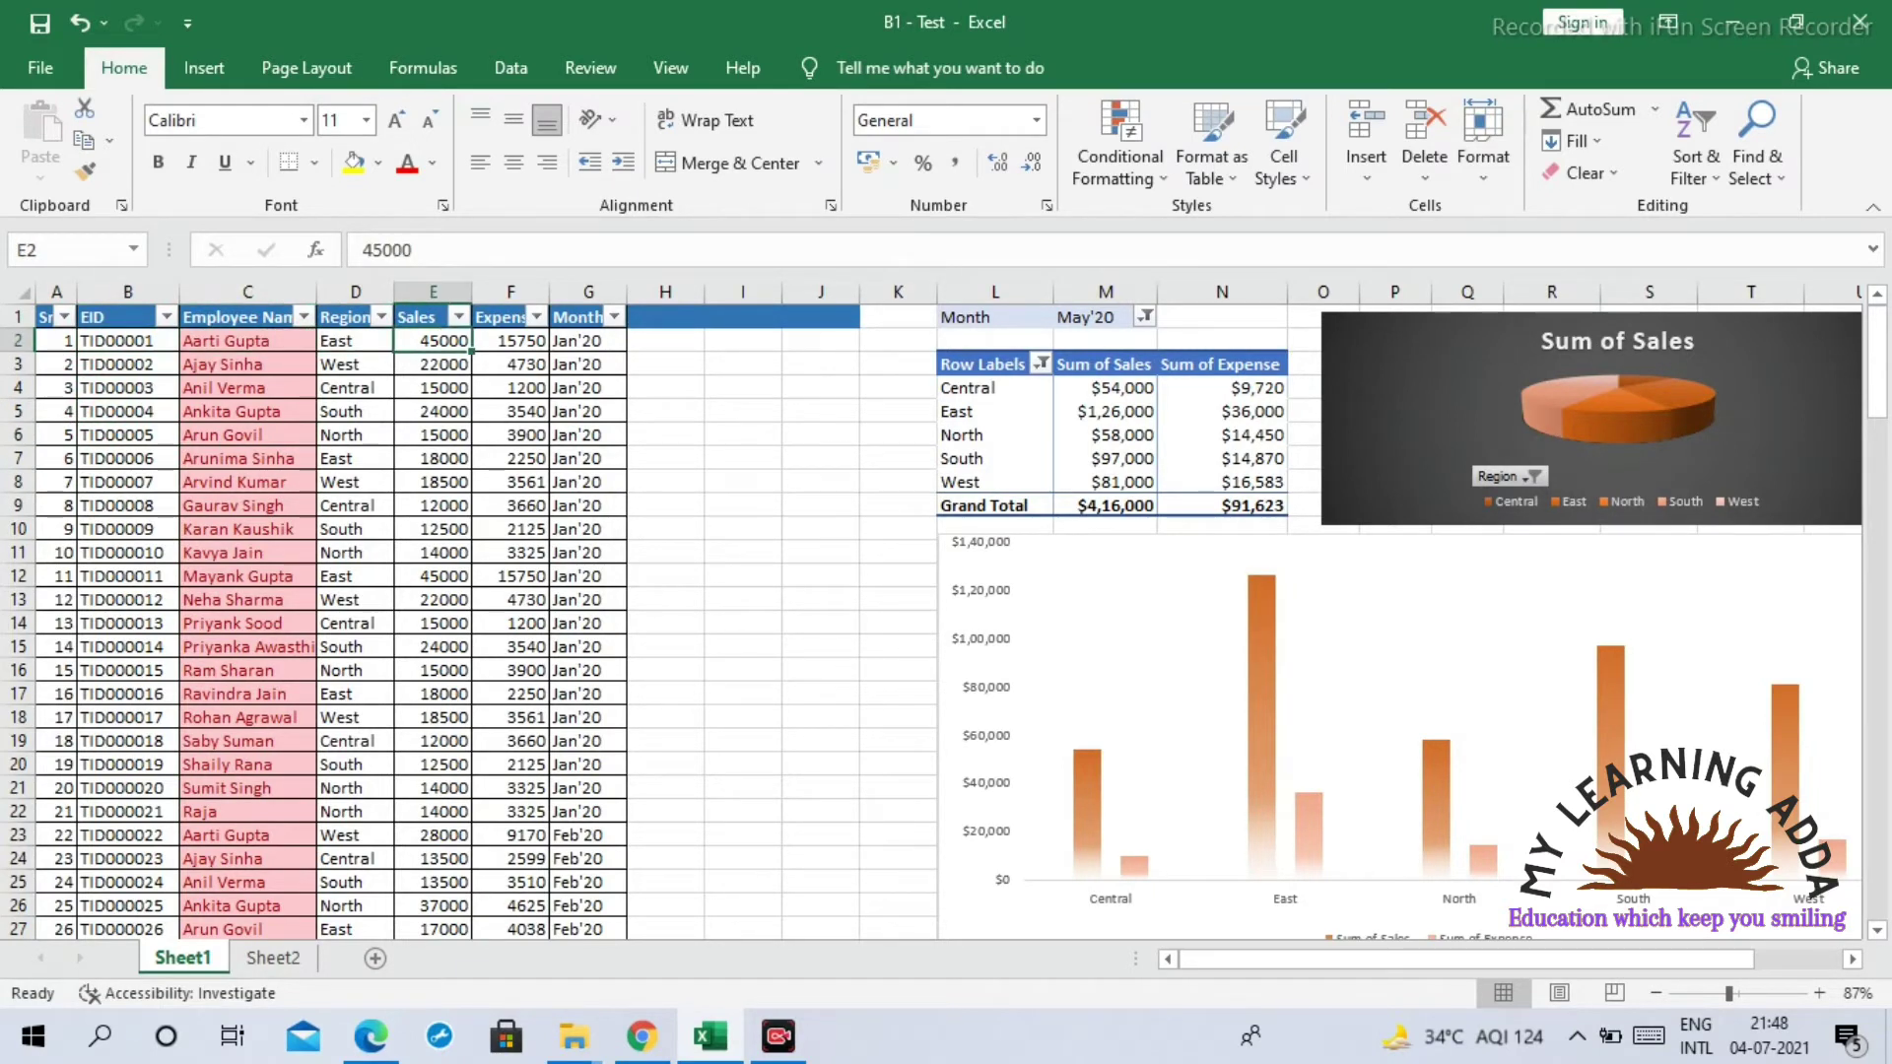
Step: Start a VLOOKUP formula in cell B2 of Sheet2 with A2 as the lookup value
{"action": "key", "text": "ctrl+Page_Down"}
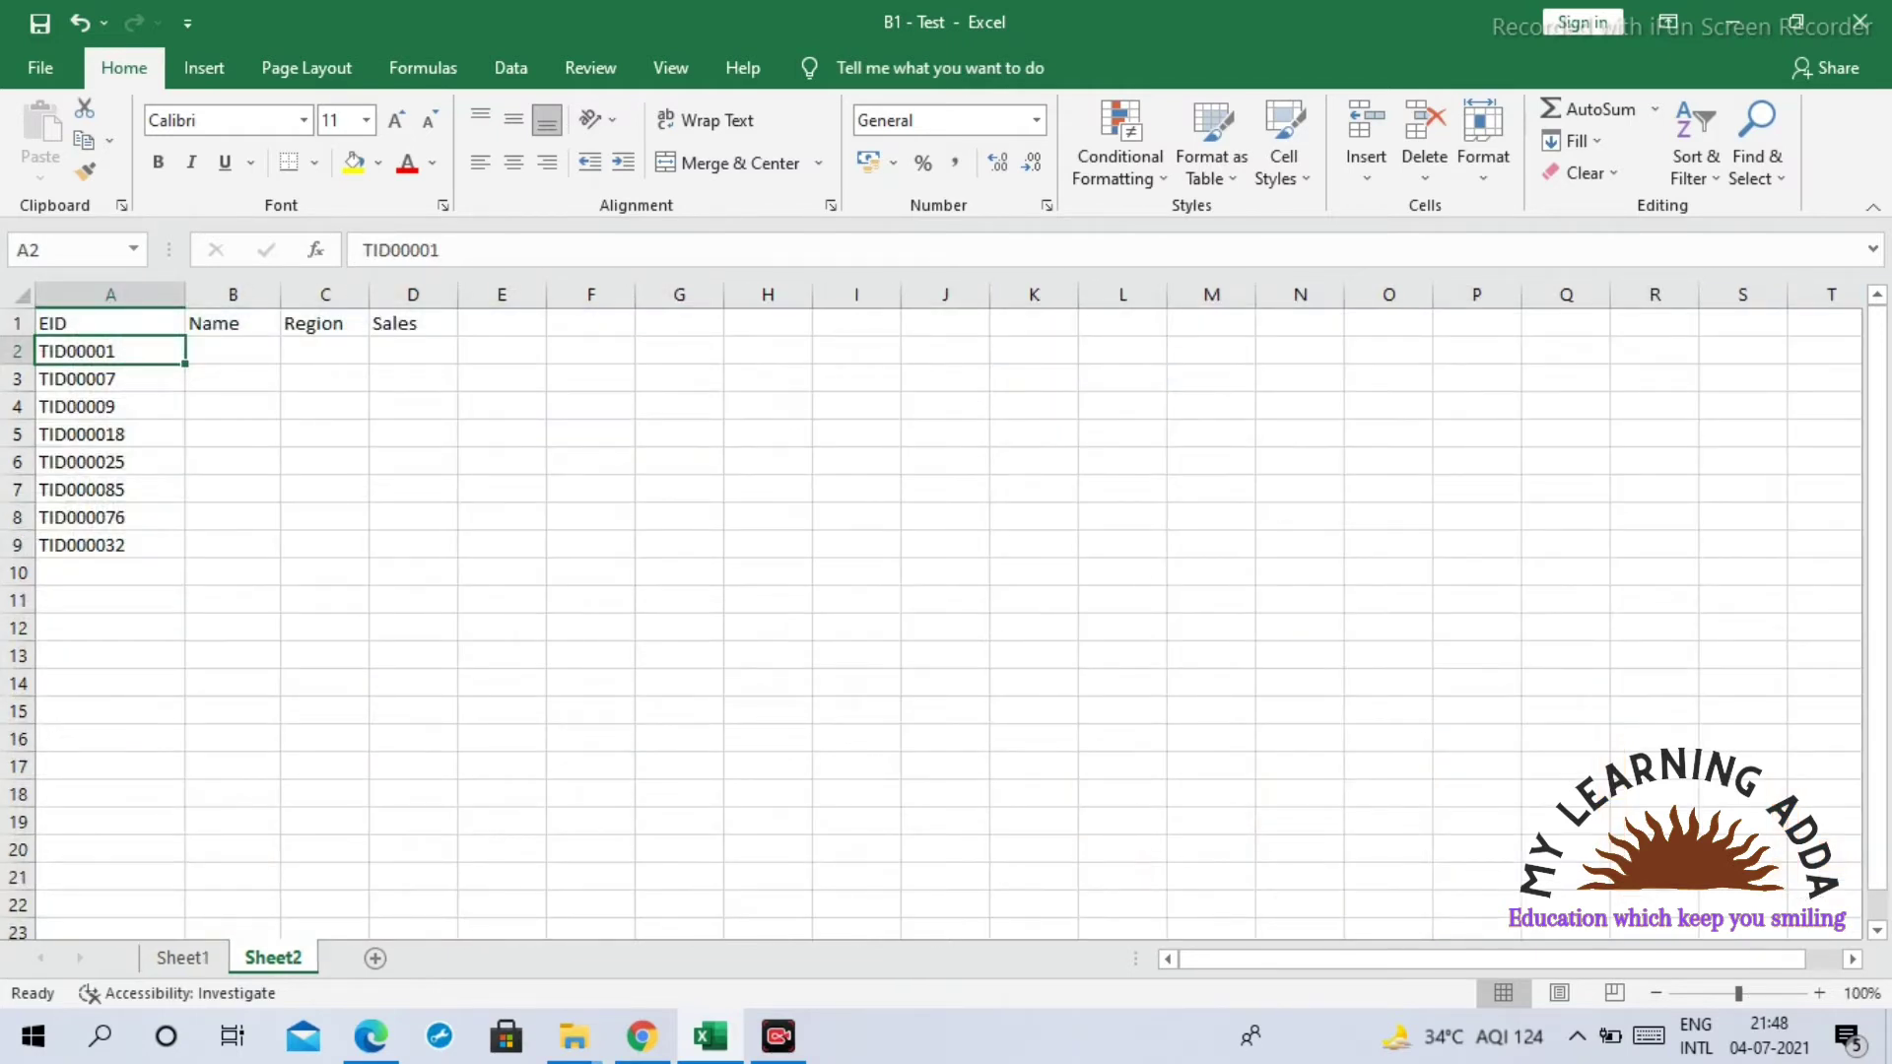
{"action": "key", "text": "Right"}
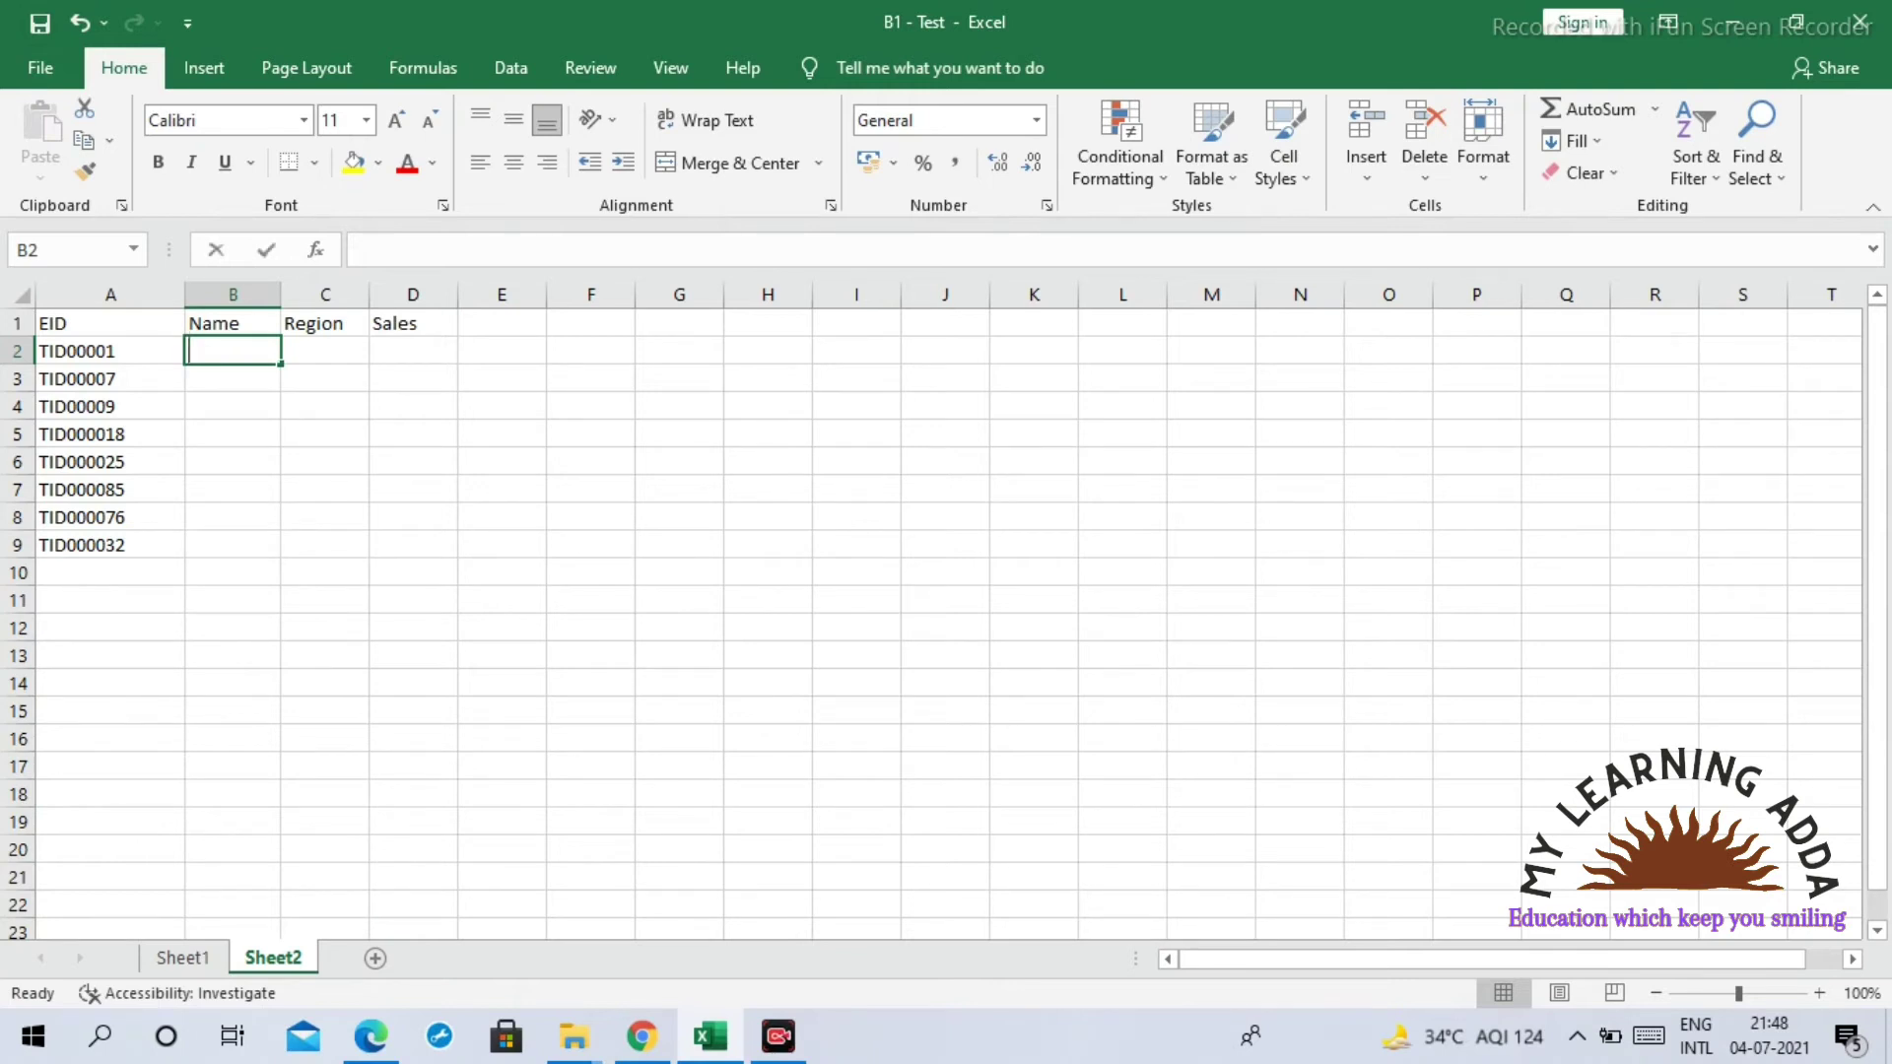
{"action": "type", "text": "=vl"}
{"action": "key", "text": "Tab"}
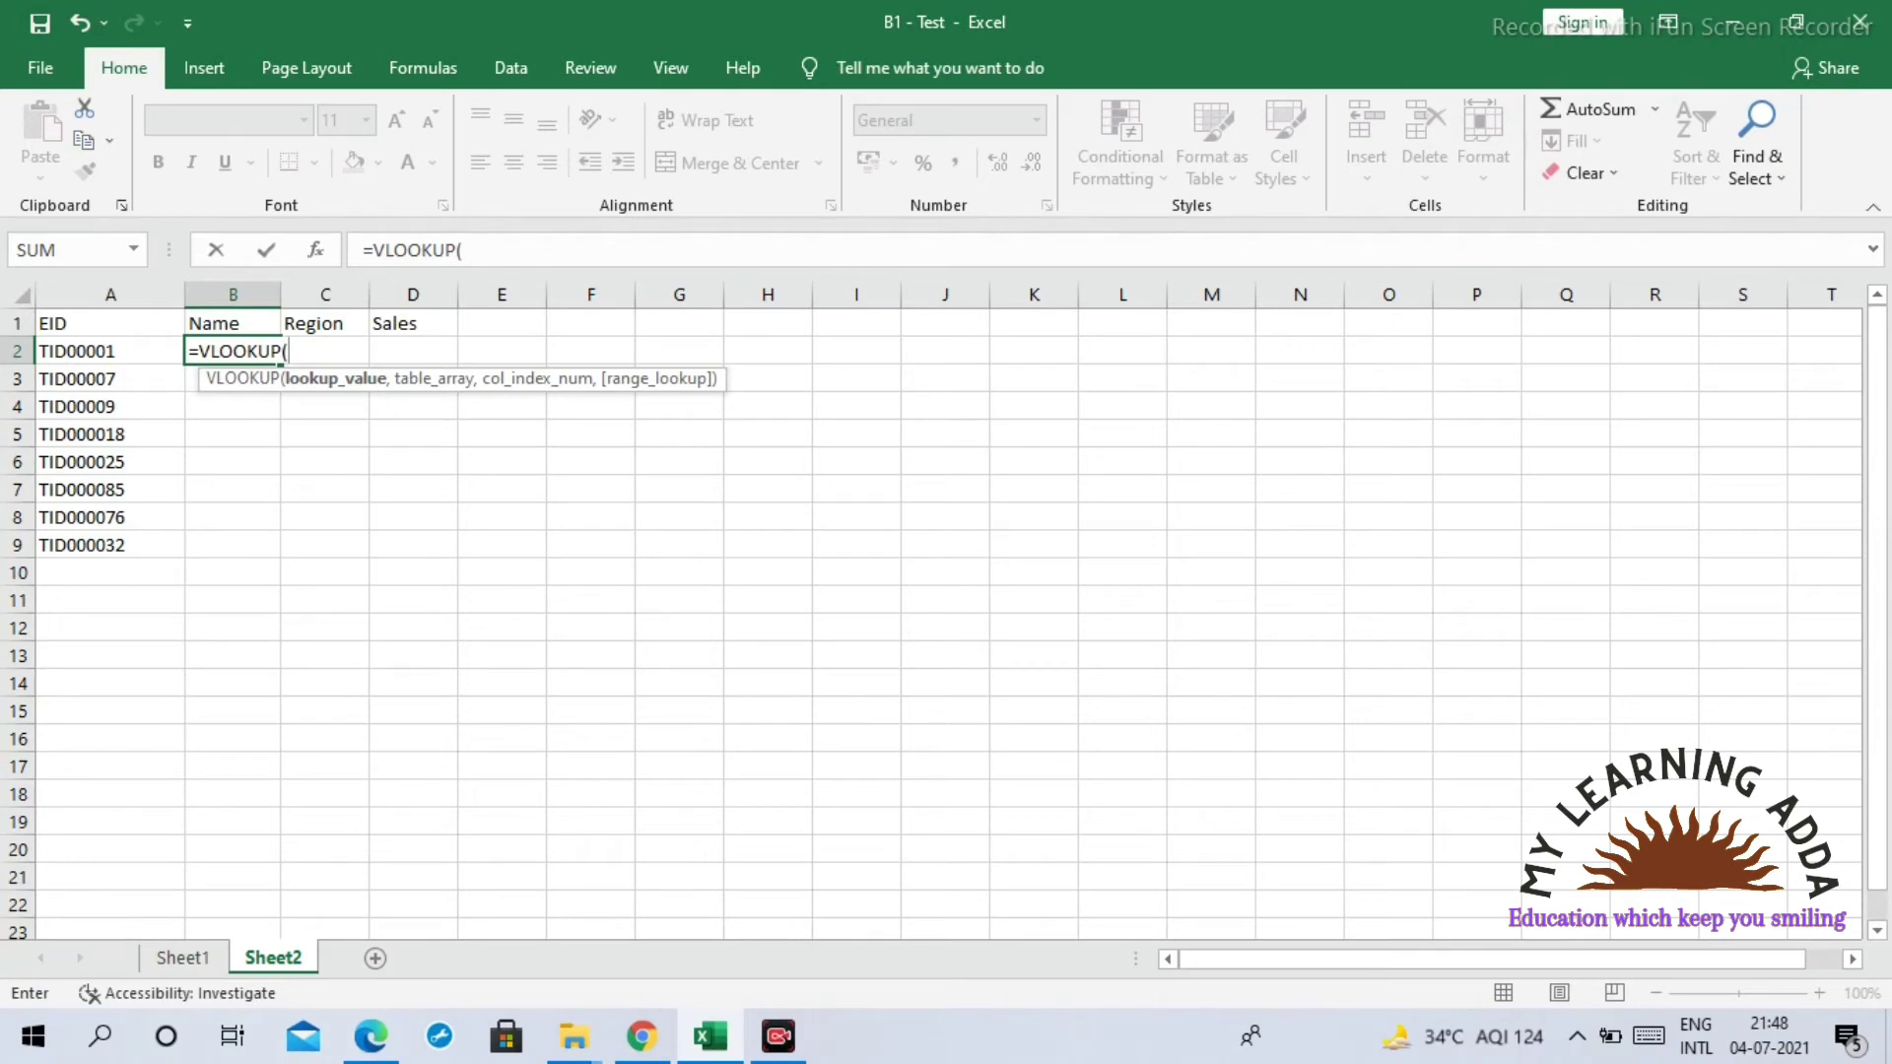
{"action": "key", "text": "Left"}
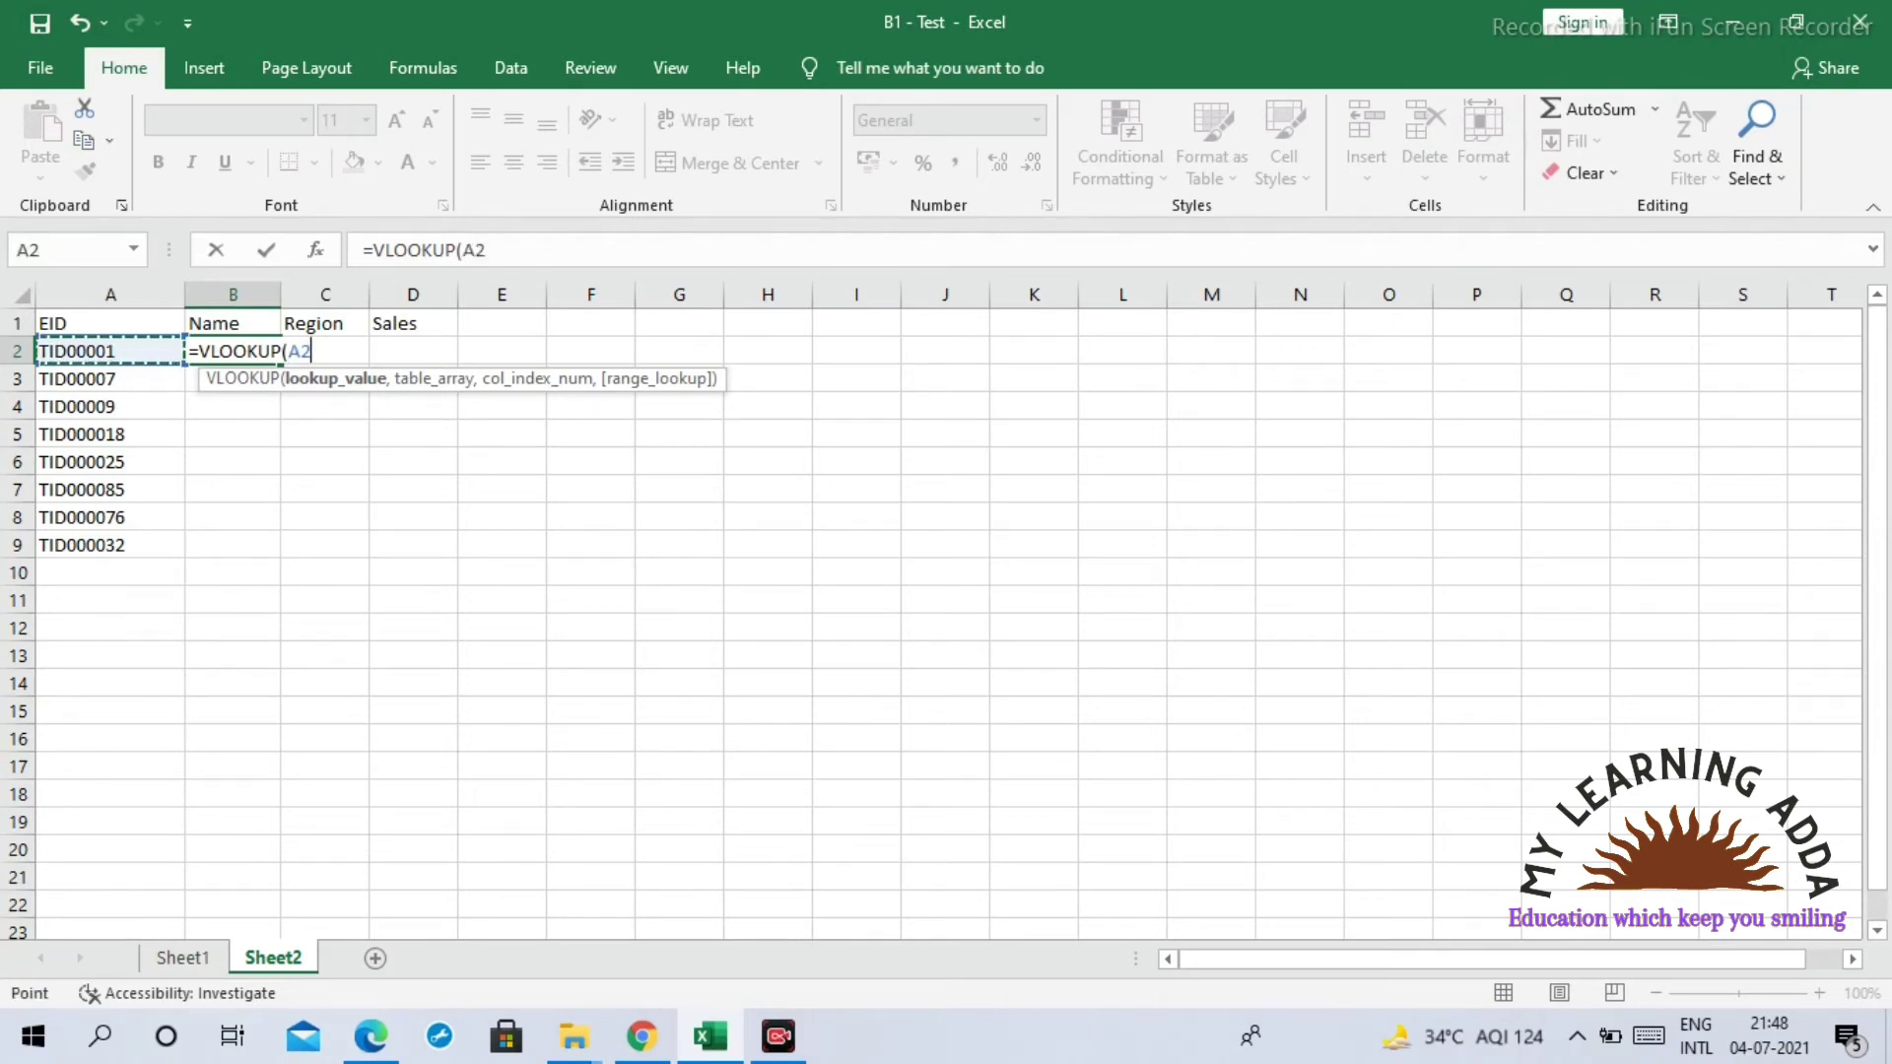
{"action": "type", "text": ","}
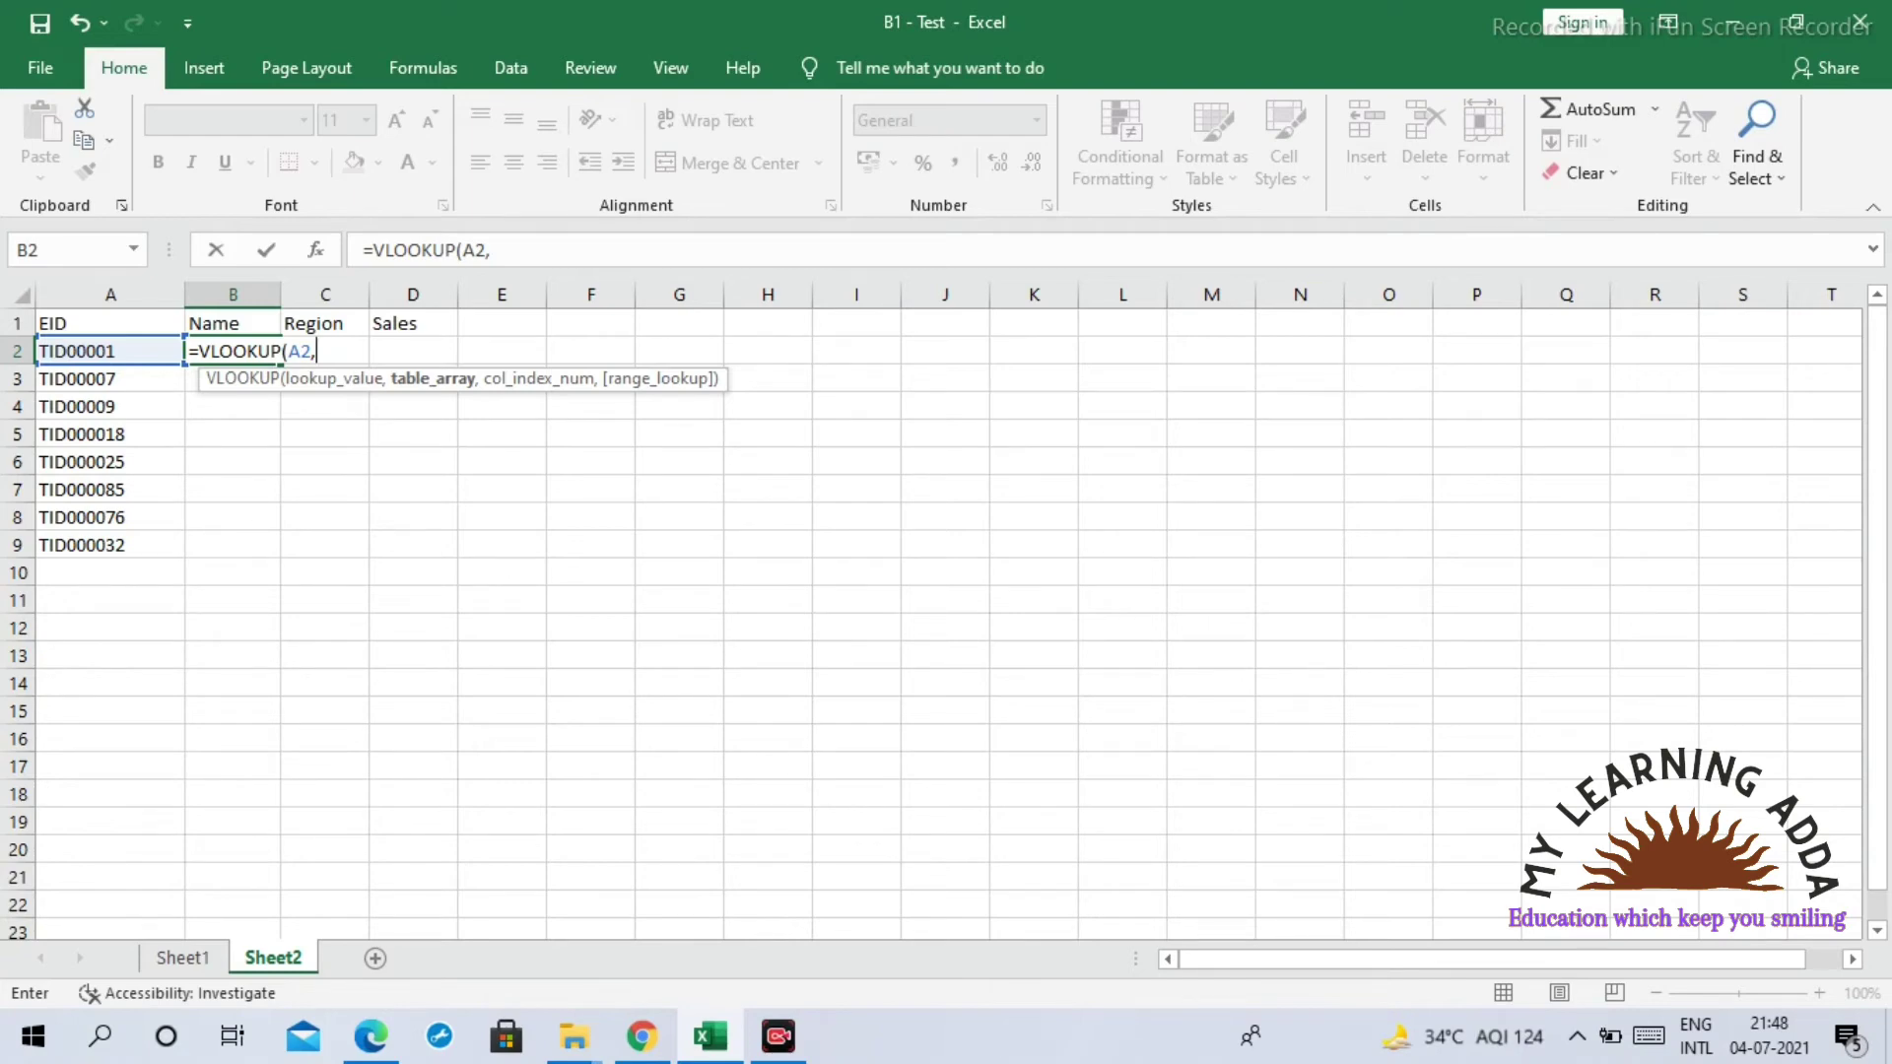
Step: Set the VLOOKUP table array to columns B:G of Sheet1, starting at the EID column
{"action": "key", "text": "ctrl+Page_Up"}
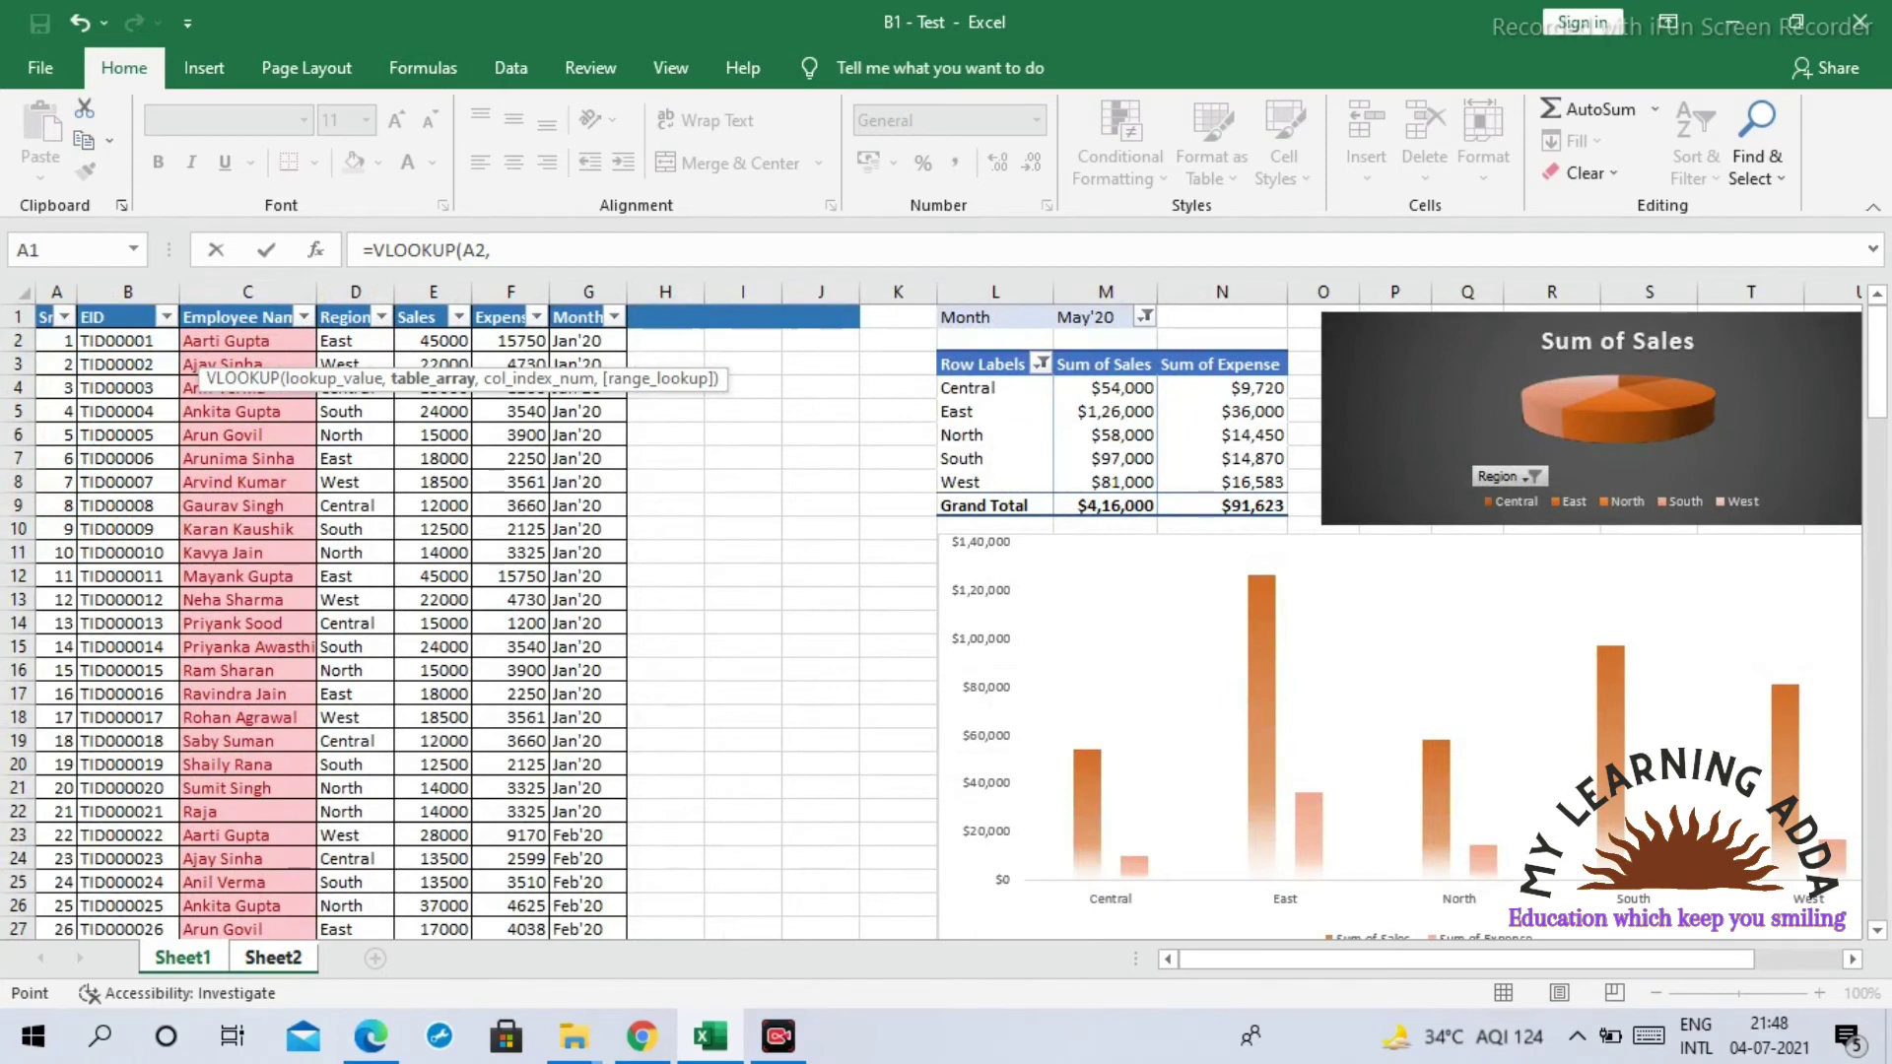
{"action": "key", "text": "Right"}
{"action": "key", "text": "Left"}
{"action": "key", "text": "Down"}
{"action": "key", "text": "Up"}
{"action": "key", "text": "Right"}
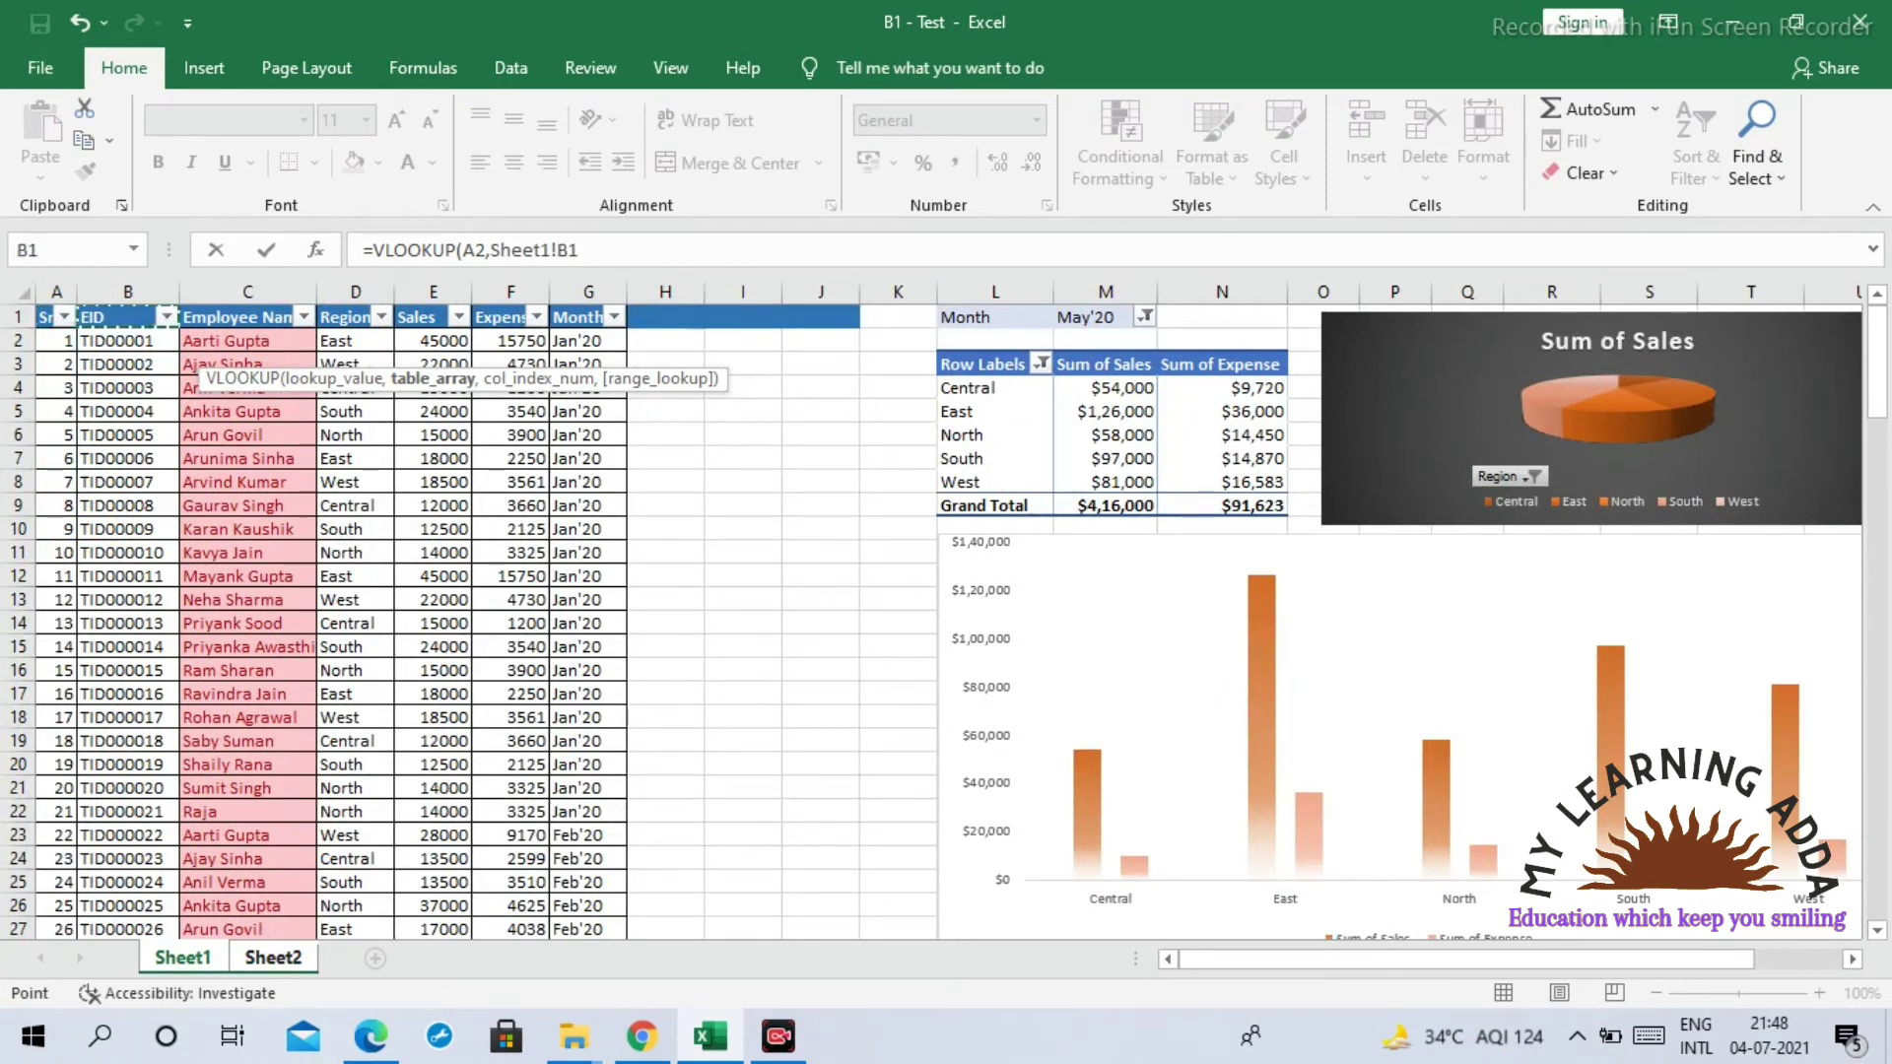
{"action": "key", "text": "Down"}
{"action": "key", "text": "Up"}
{"action": "key", "text": "Left"}
{"action": "key", "text": "Right"}
{"action": "key", "text": "ctrl+space"}
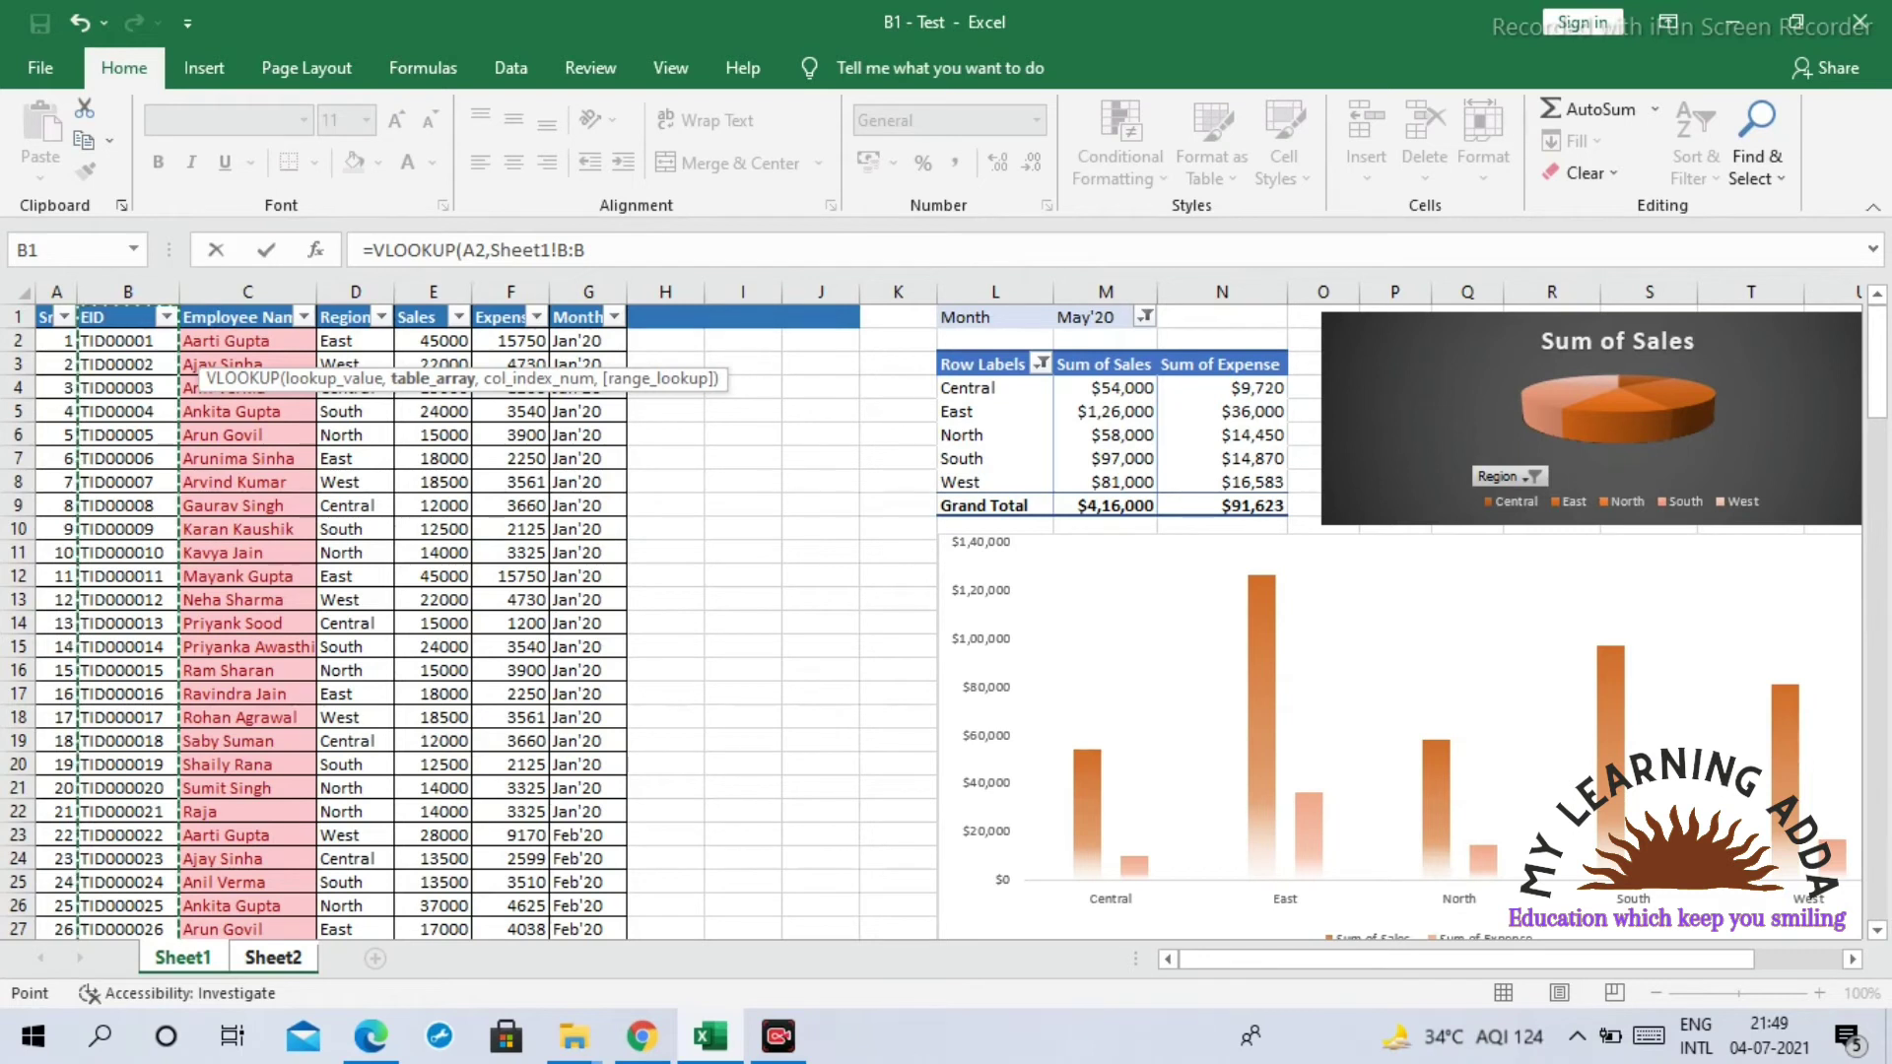
{"action": "left_click_drag", "start_coordinate": [128, 292], "coordinate": [311, 292]}
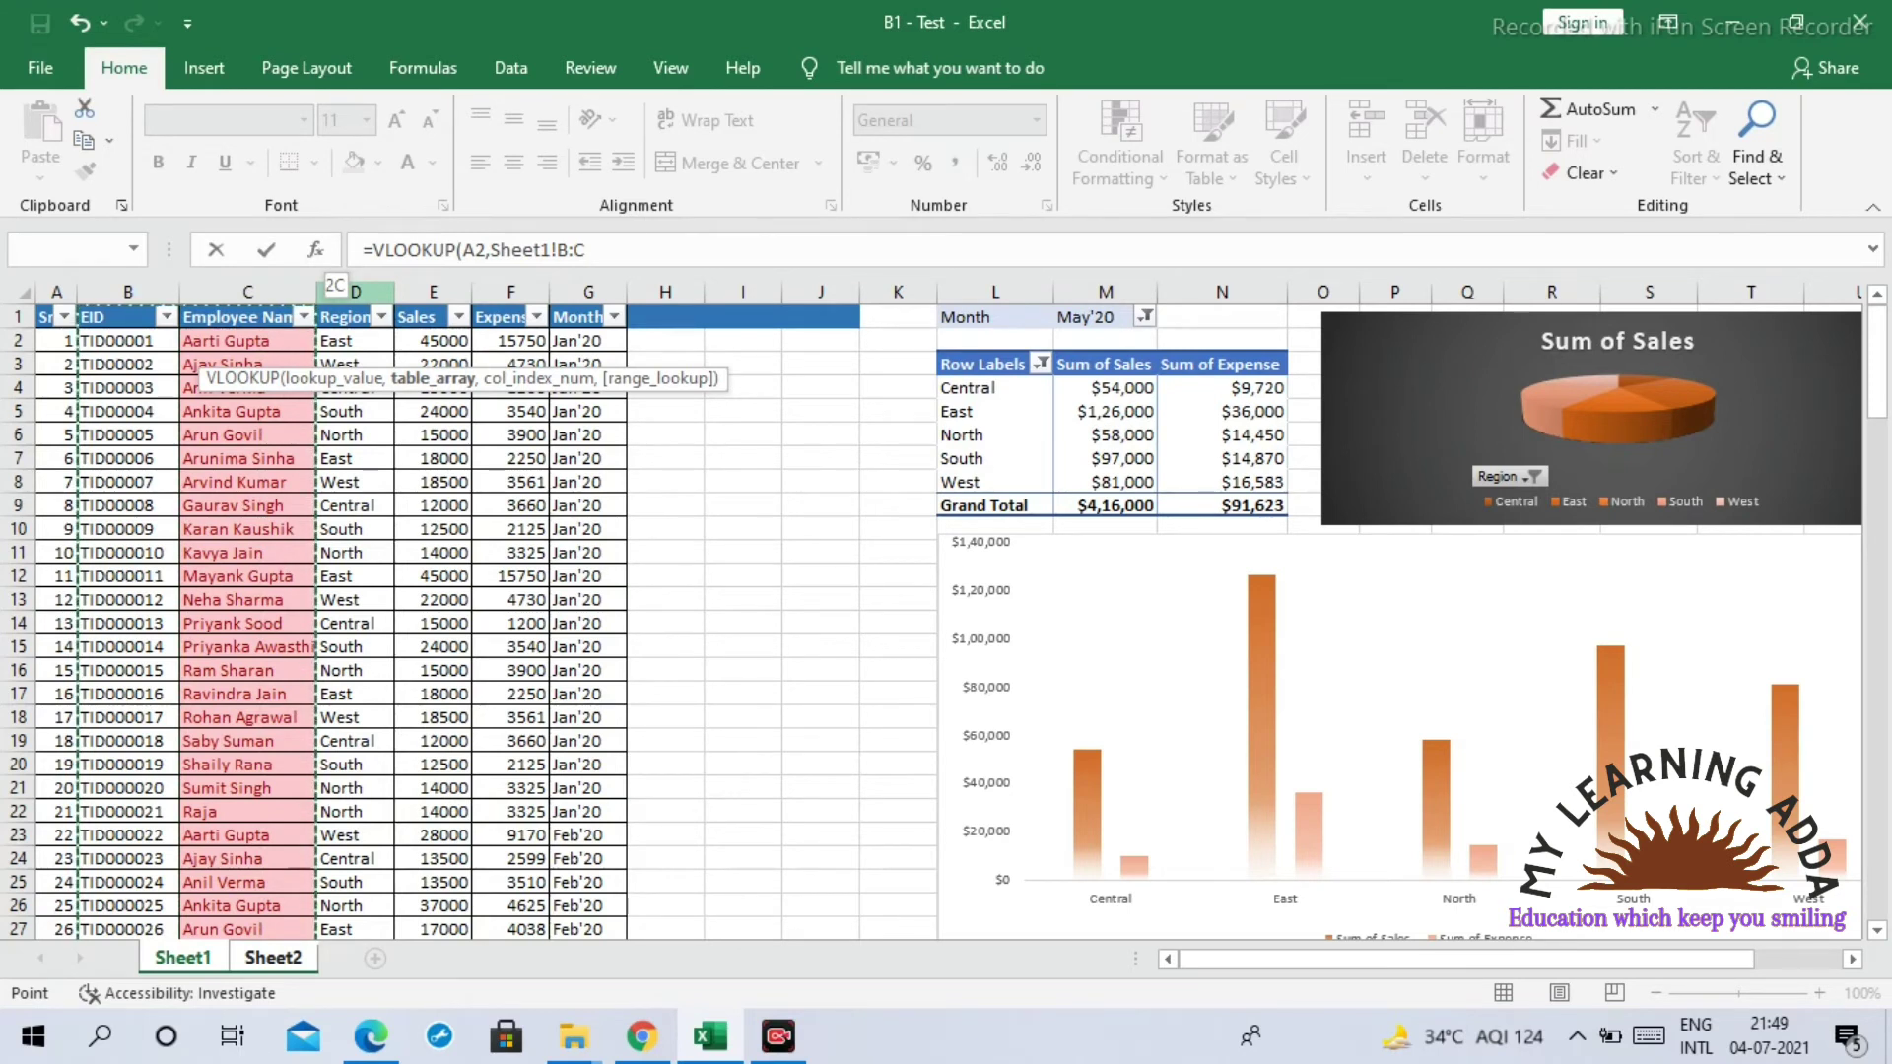
{"action": "left_click_drag", "start_coordinate": [330, 292], "coordinate": [639, 292]}
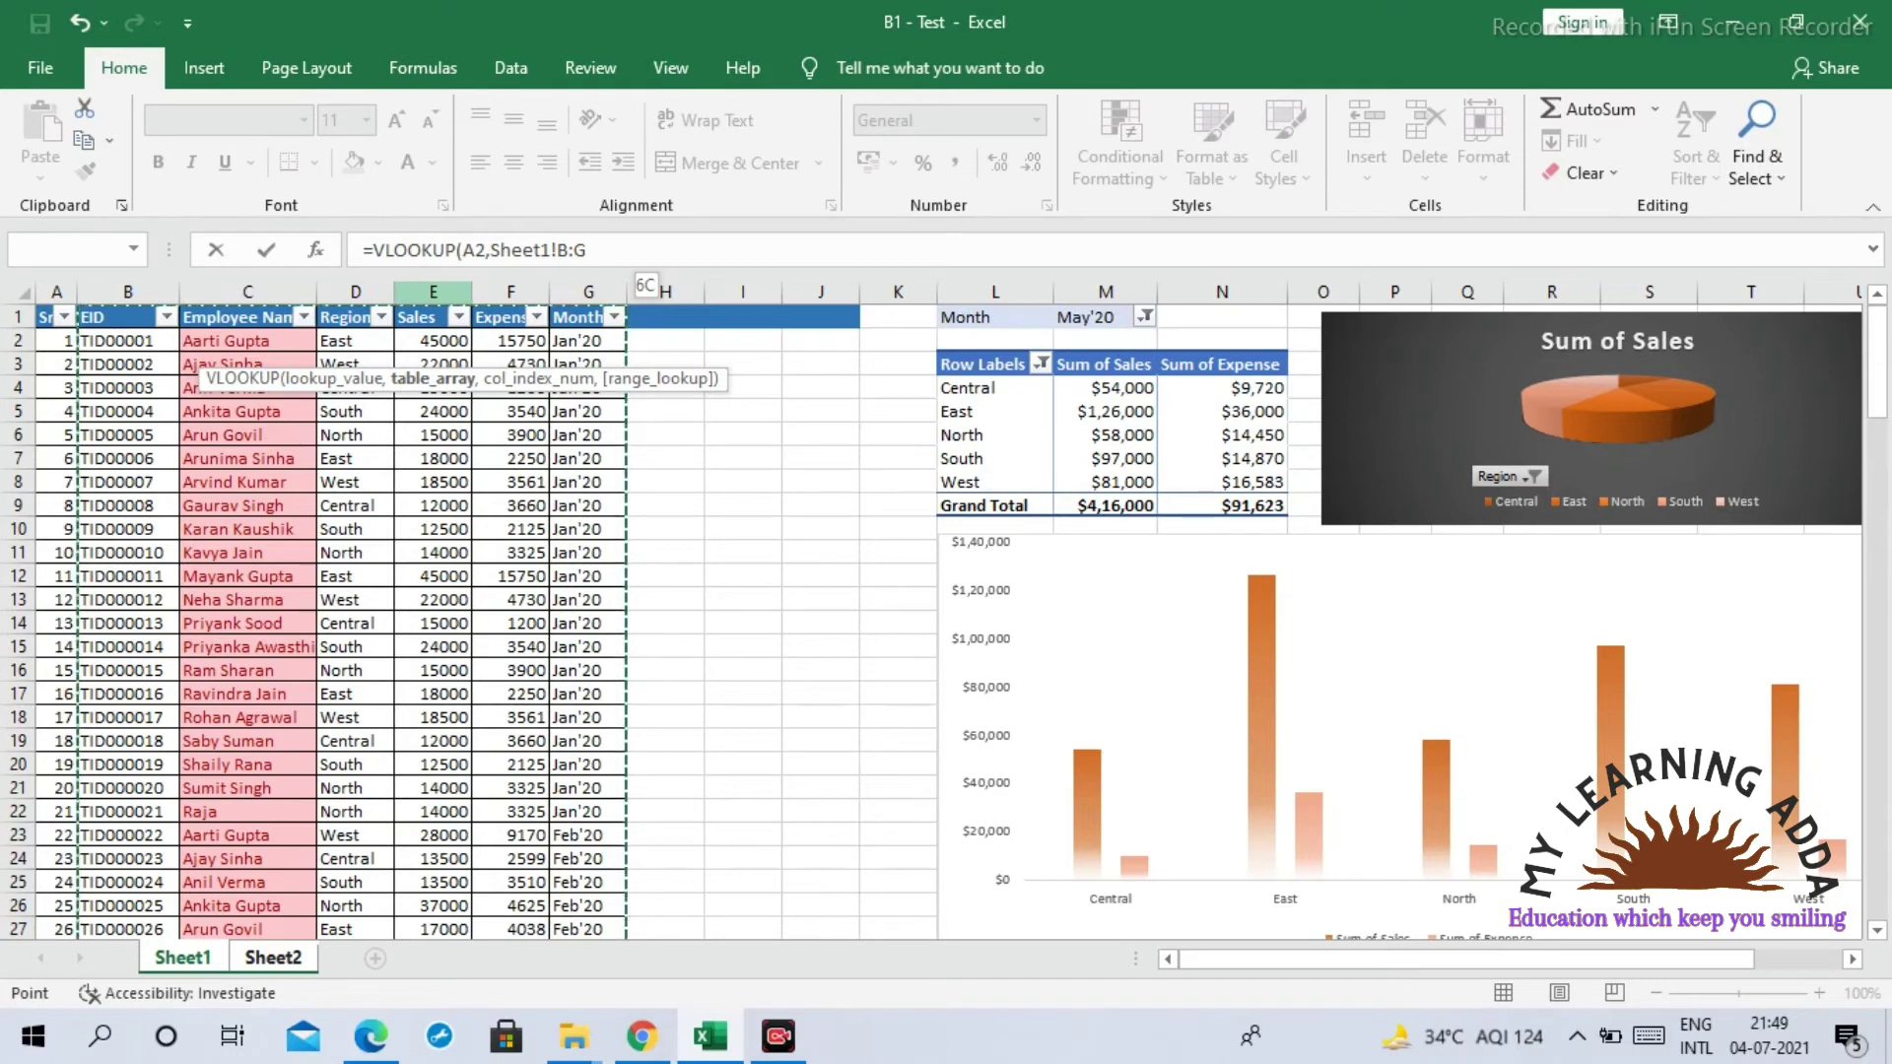
{"action": "type", "text": ","}
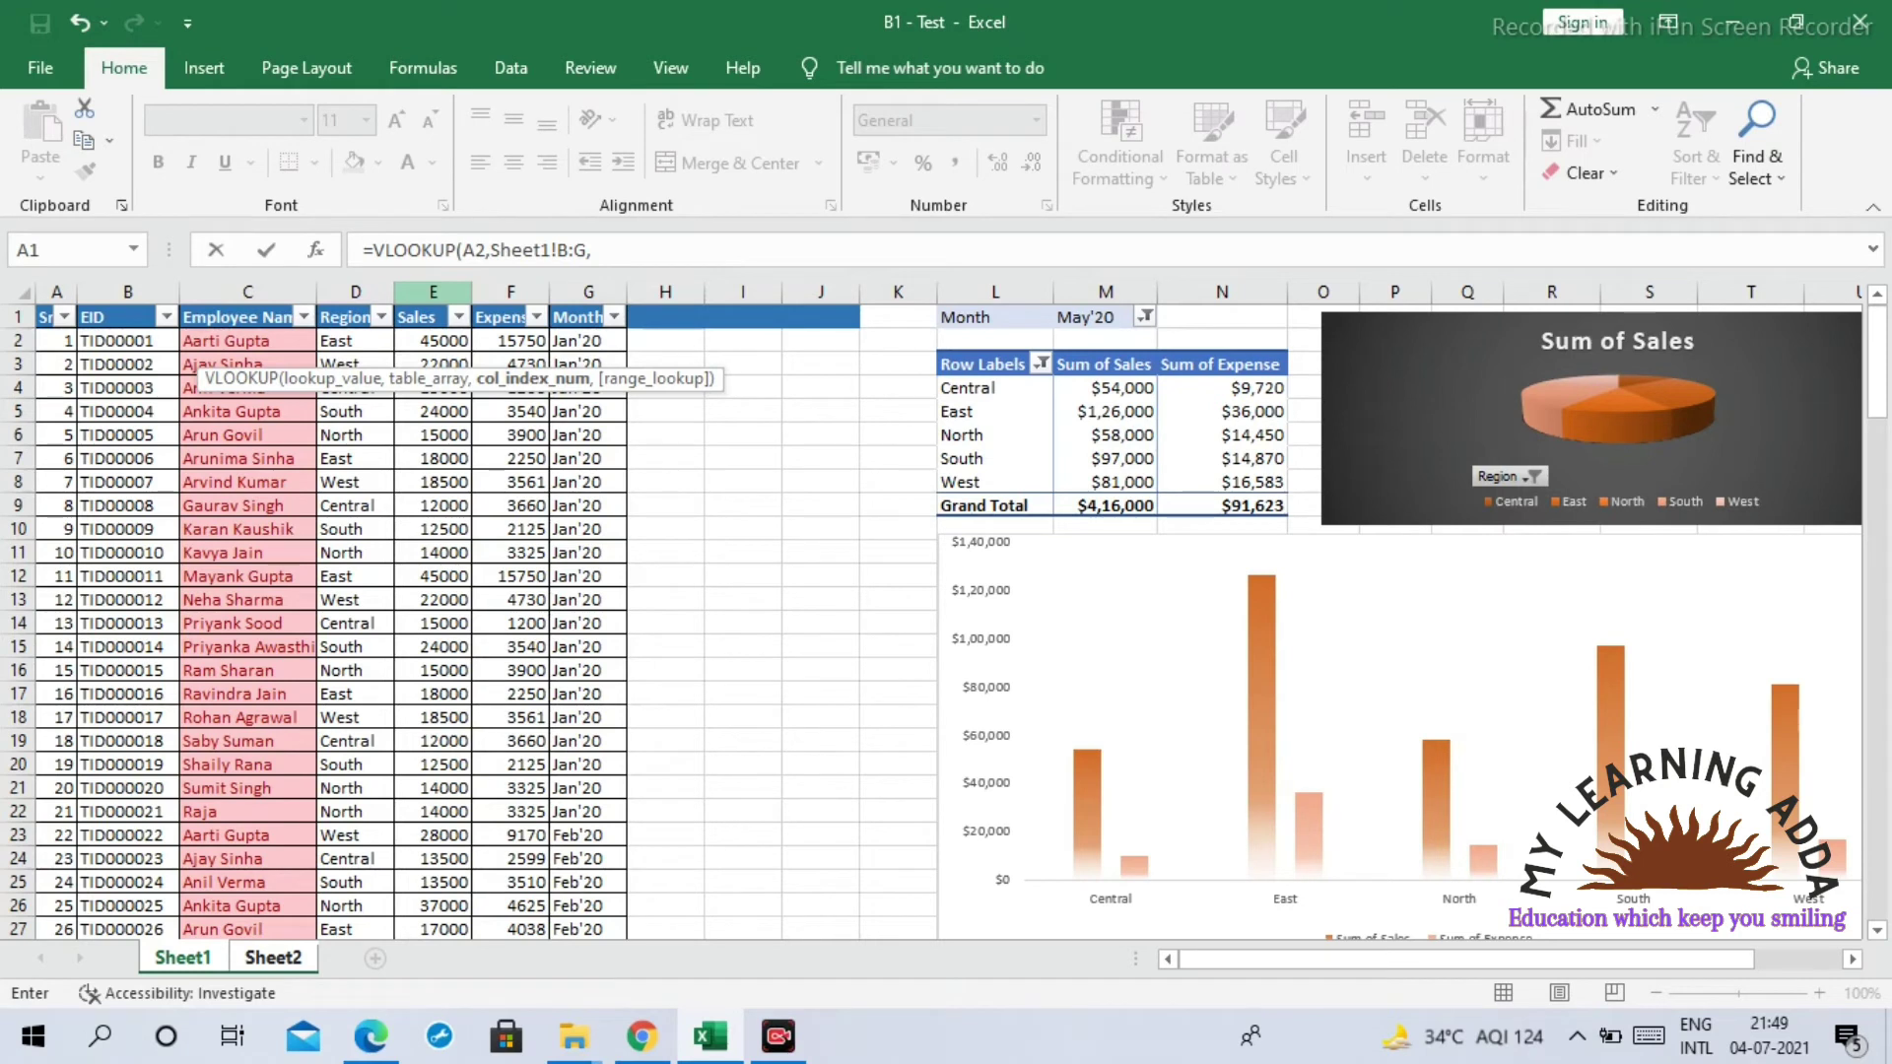
Step: Complete the B2 formula with column index 2 and range lookup 0 for an exact match
{"action": "type", "text": "2,"}
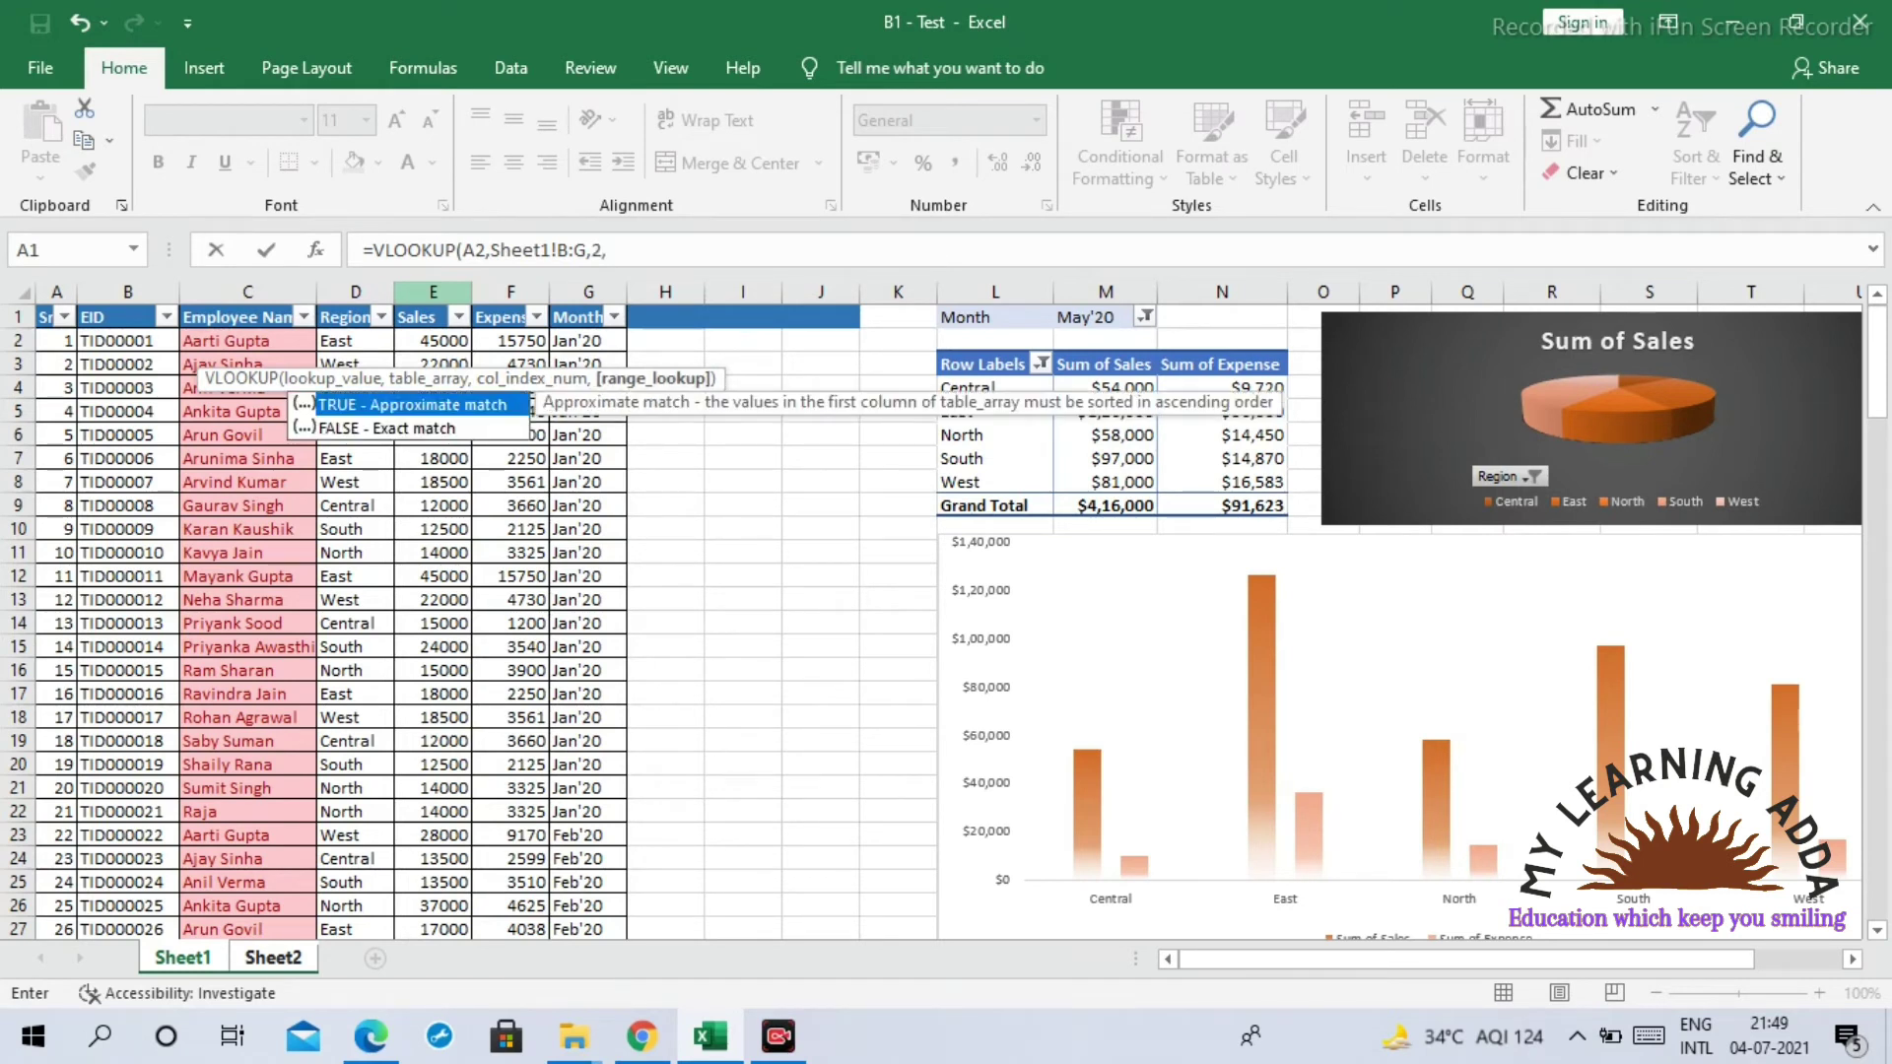
{"action": "type", "text": "0)"}
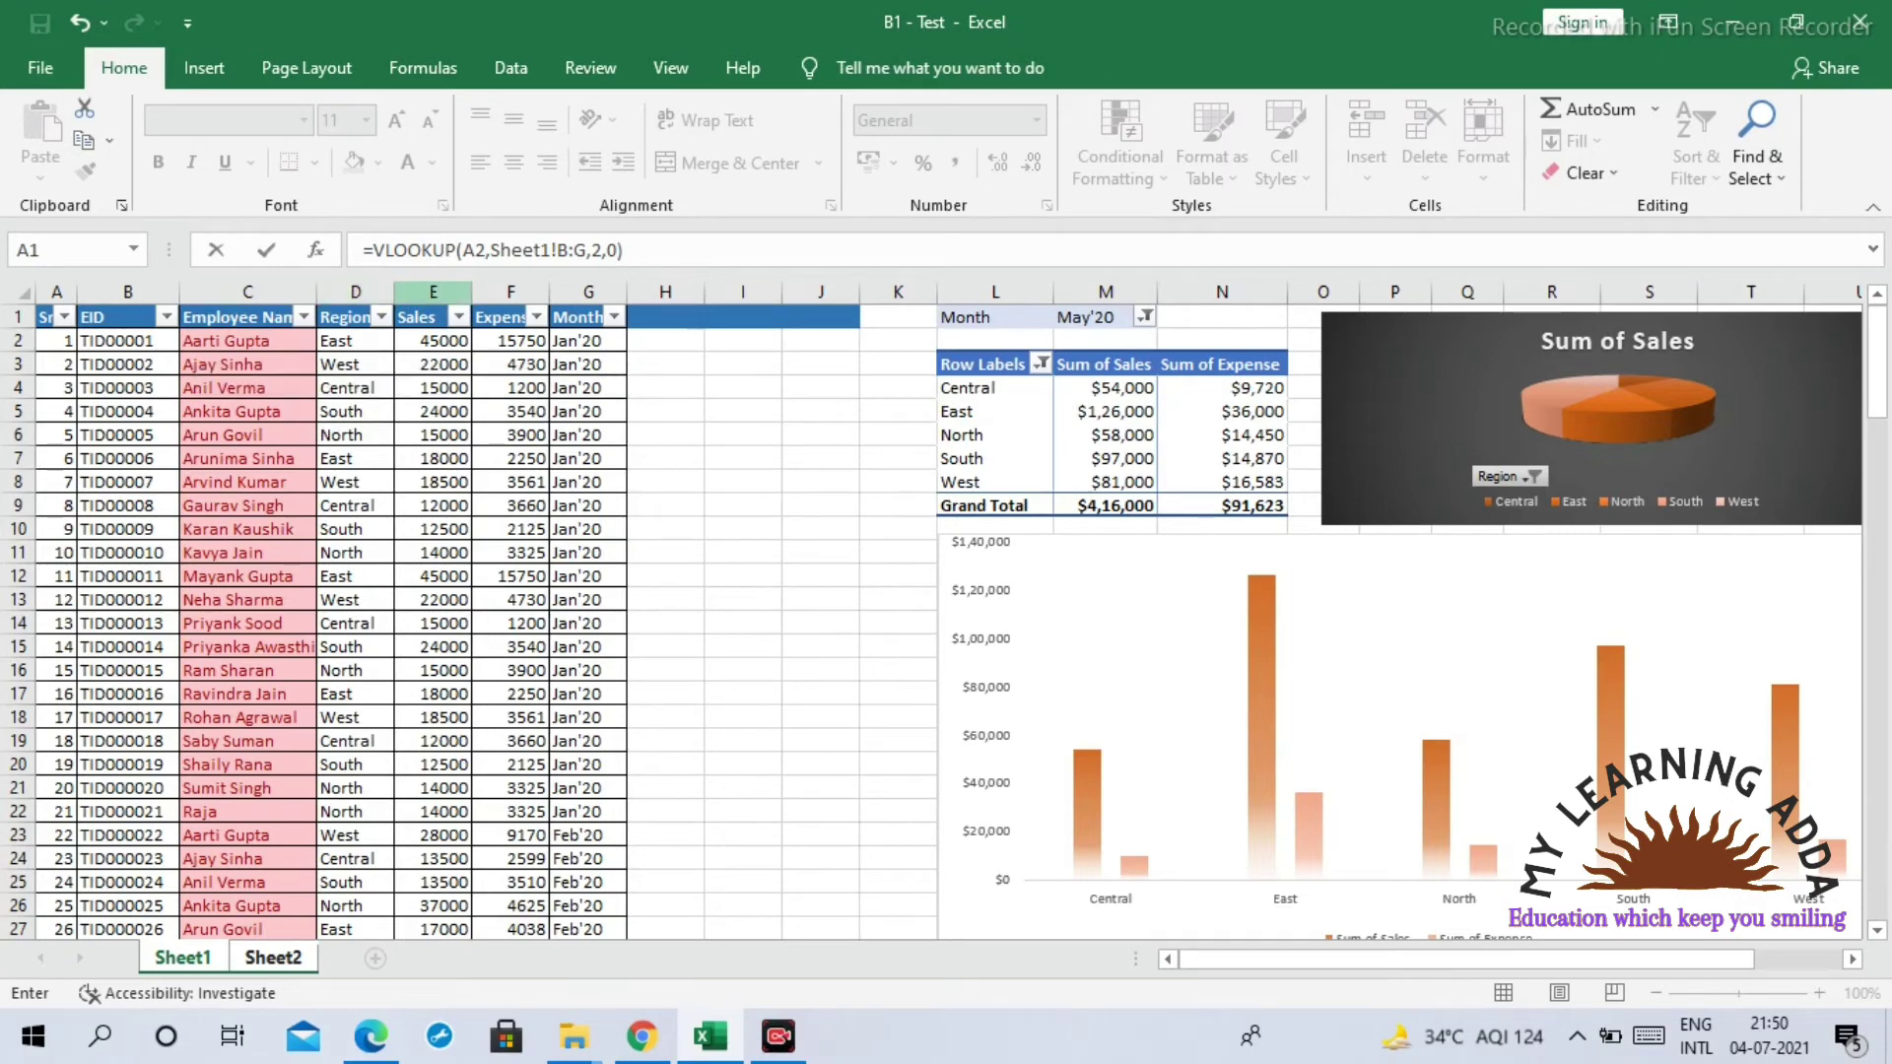
{"action": "key", "text": "Return"}
{"action": "key", "text": "Up"}
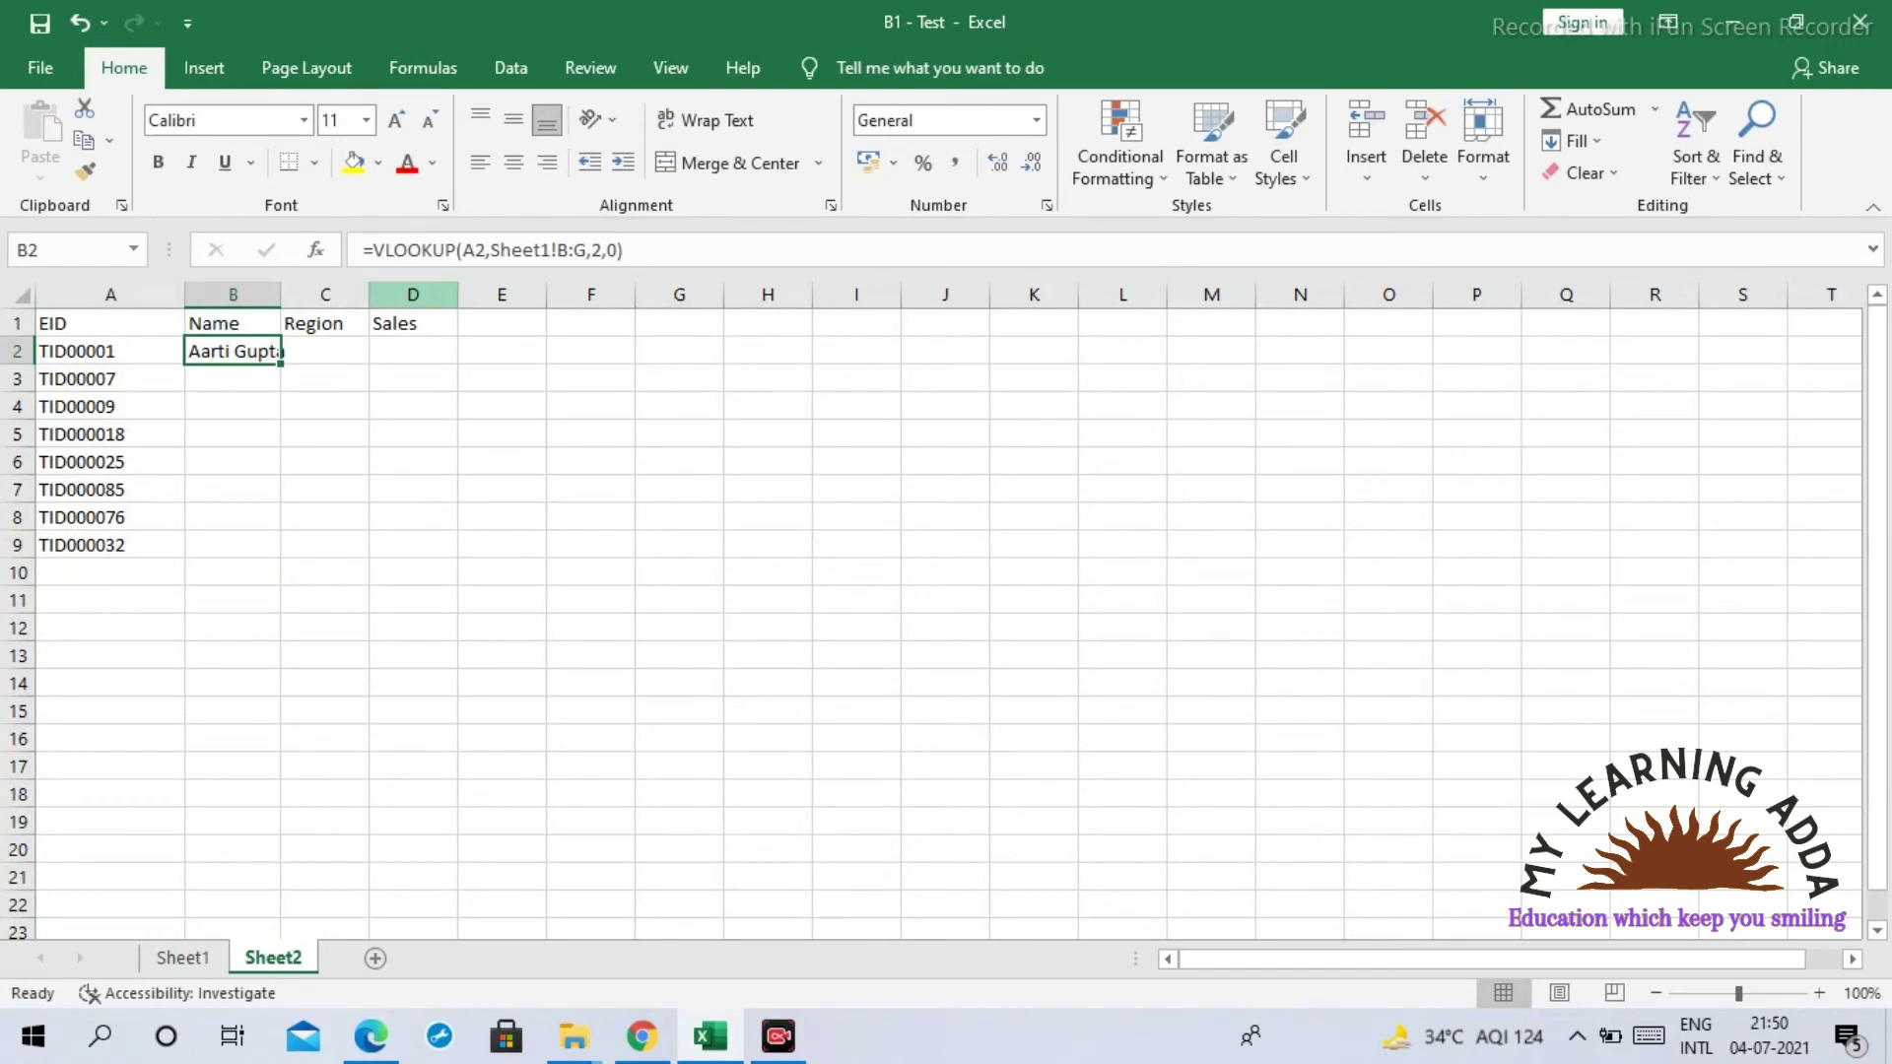
Step: Copy the VLOOKUP formula from B2 into the Region cell C2 and inspect the copied formula's references
{"action": "key", "text": "Right"}
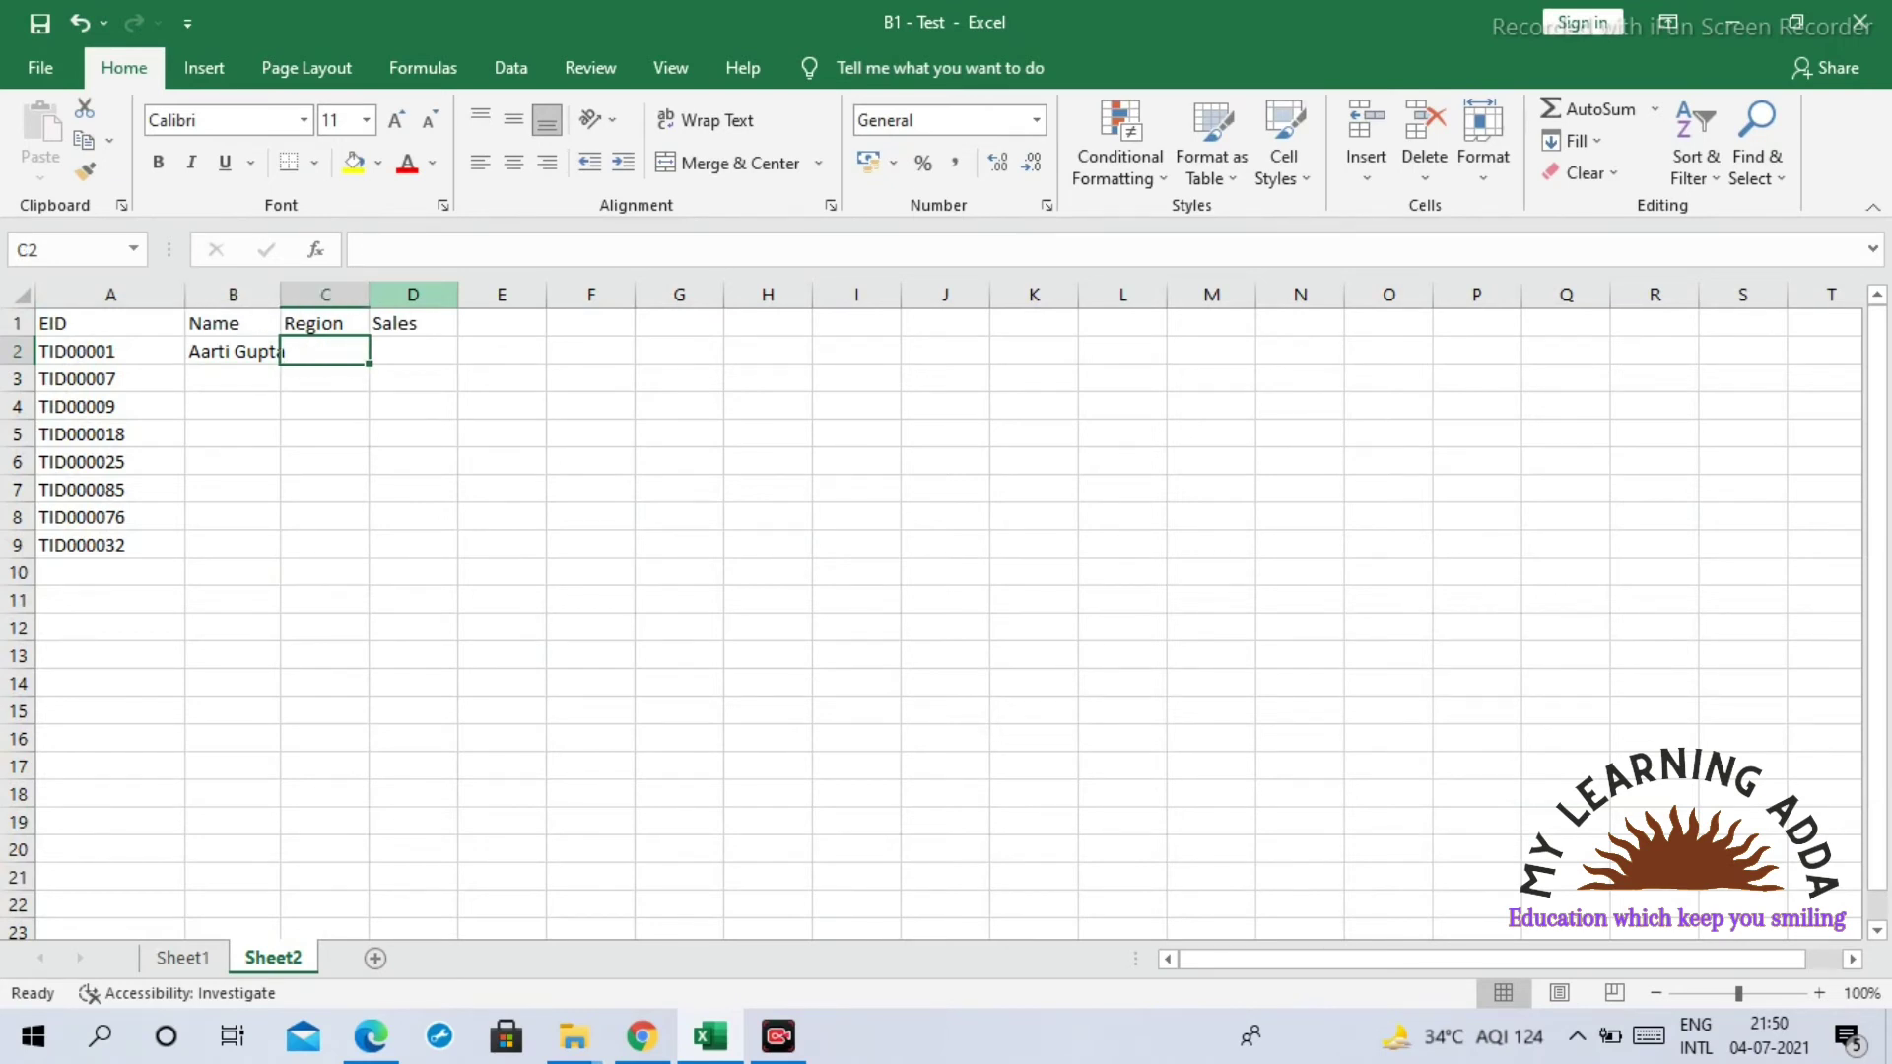
{"action": "key", "text": "Left"}
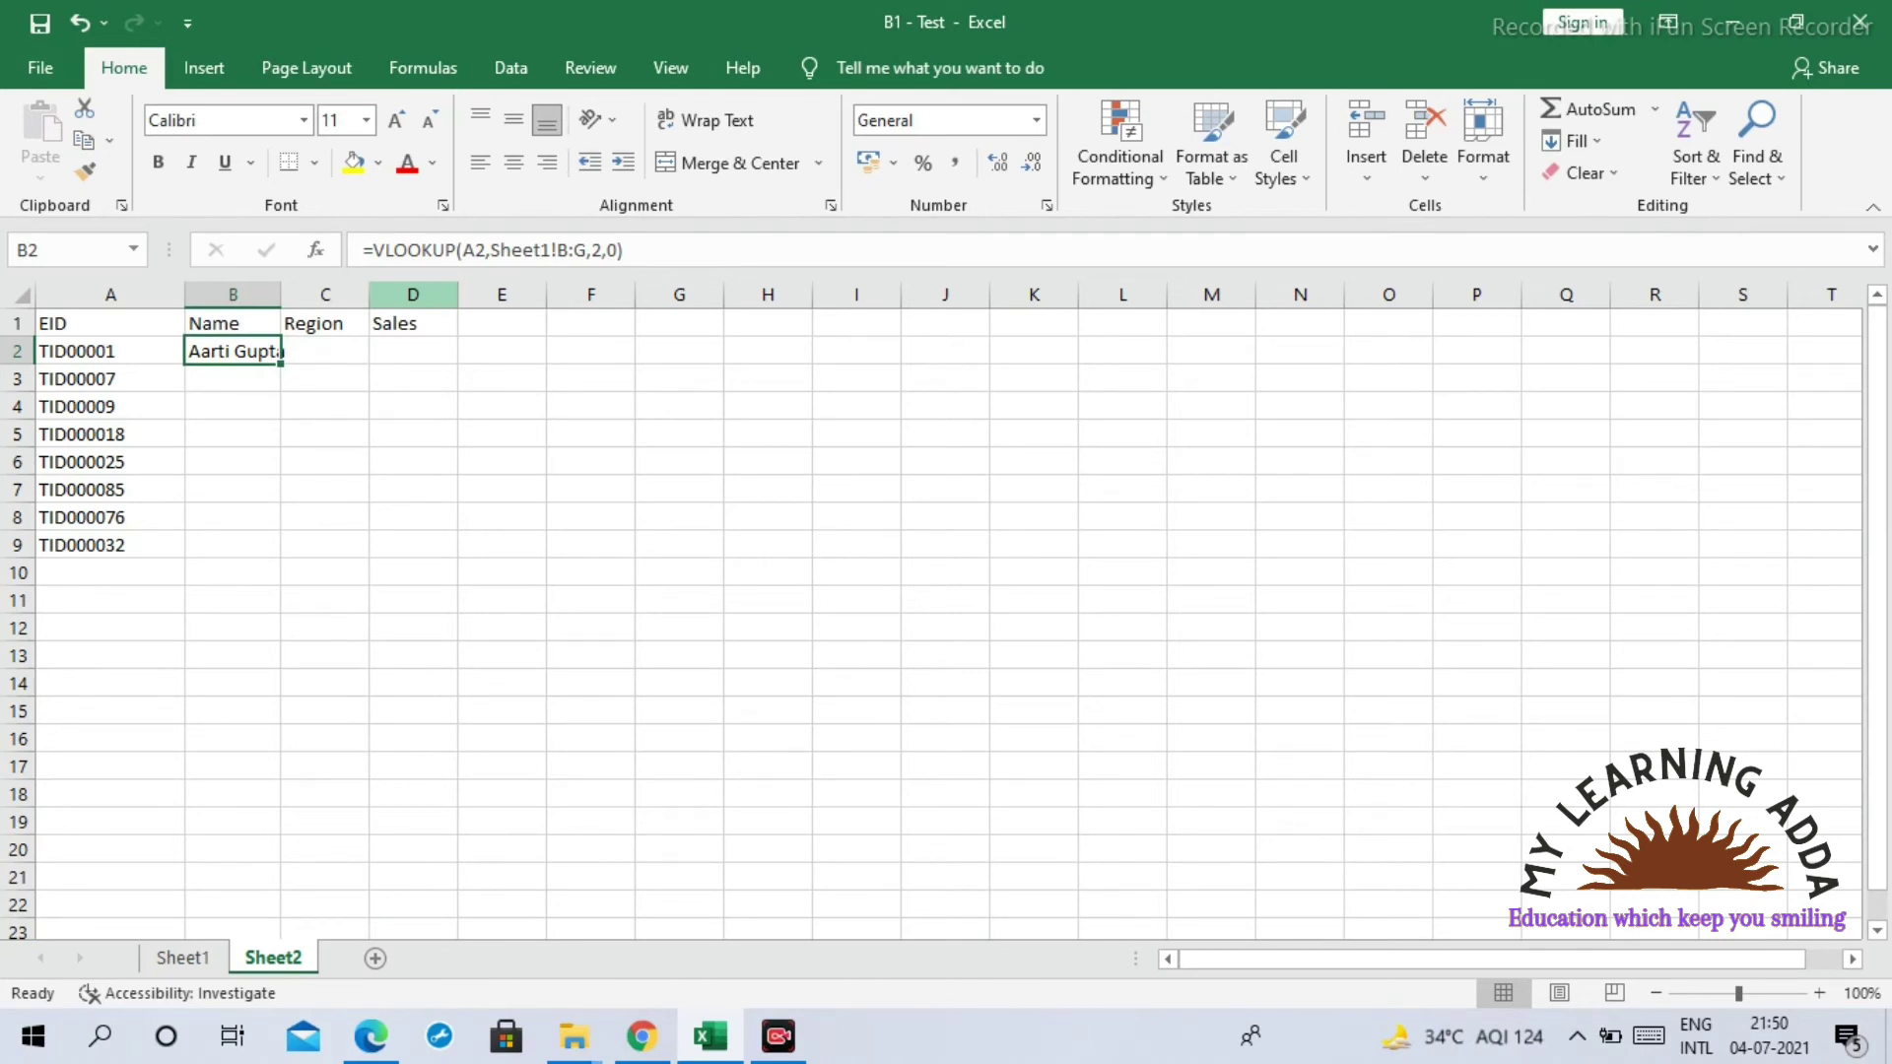
{"action": "key", "text": "ctrl+c"}
{"action": "key", "text": "Right"}
{"action": "key", "text": "ctrl+v"}
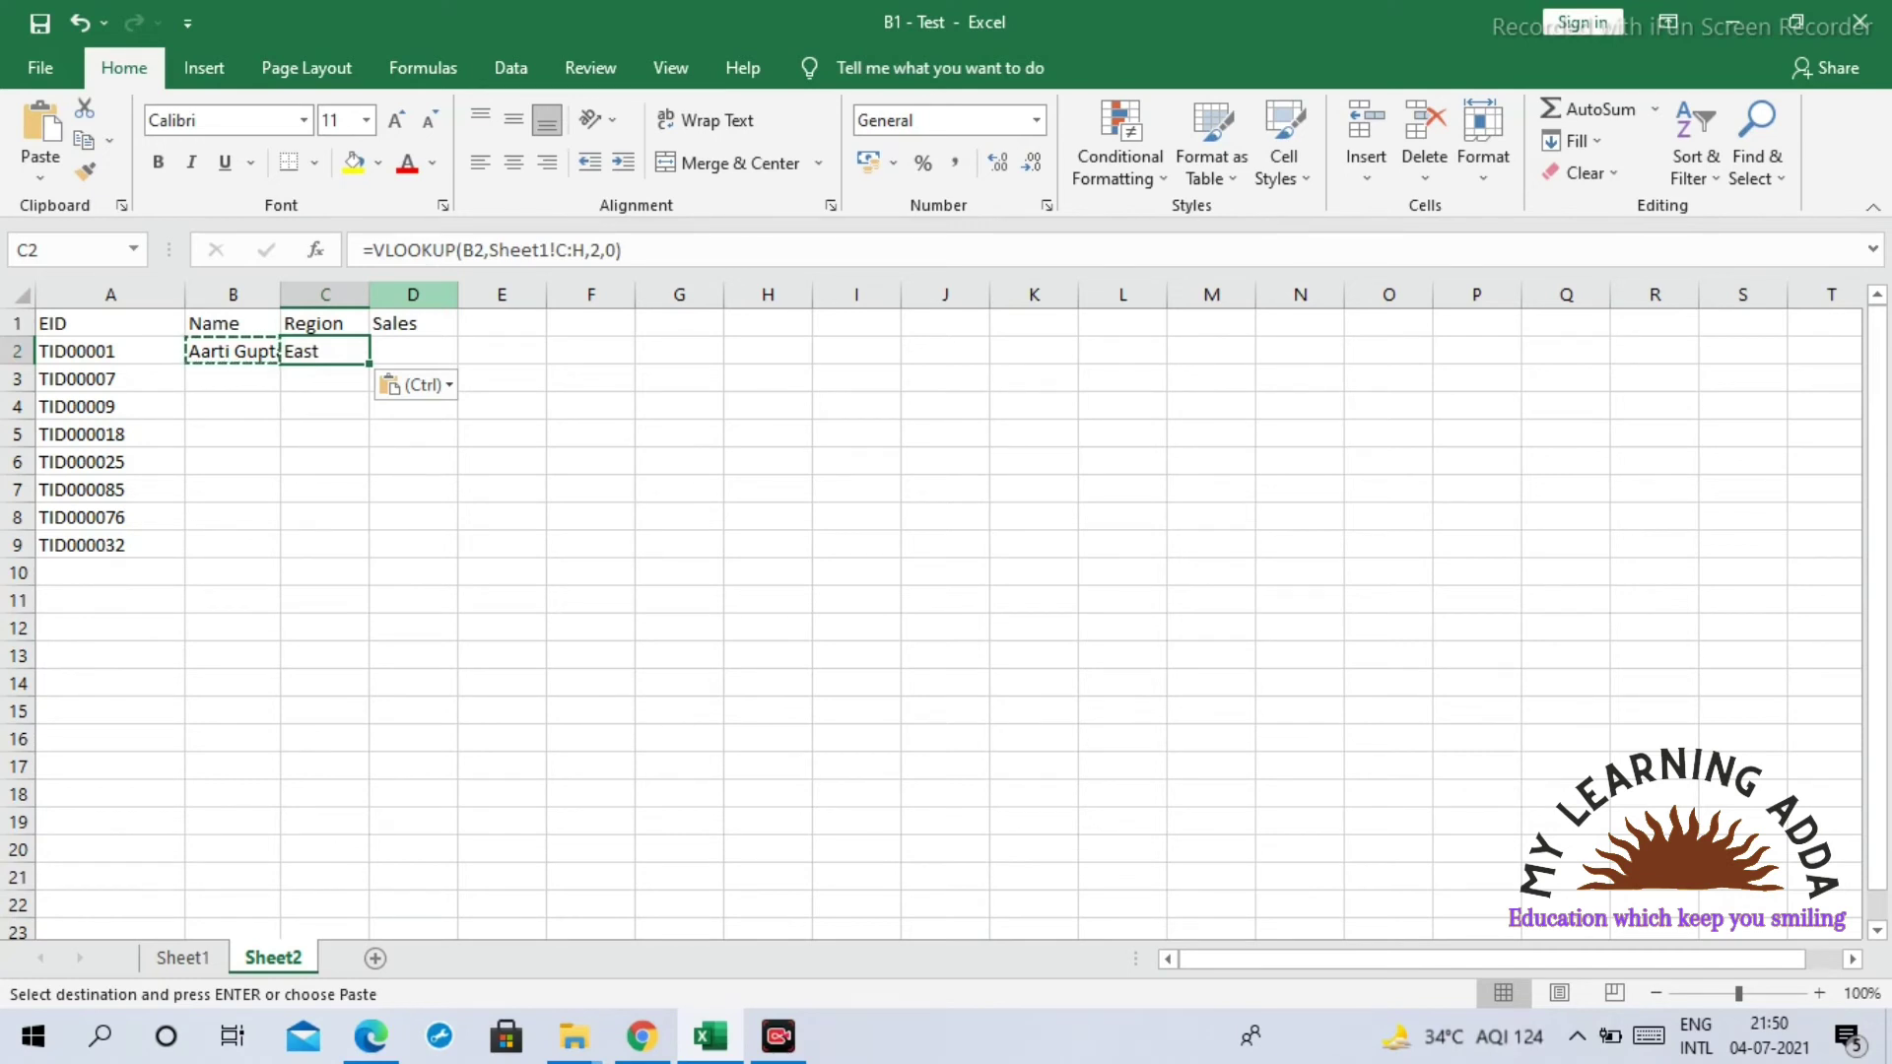
{"action": "key", "text": "XF86AudioLowerVolume"}
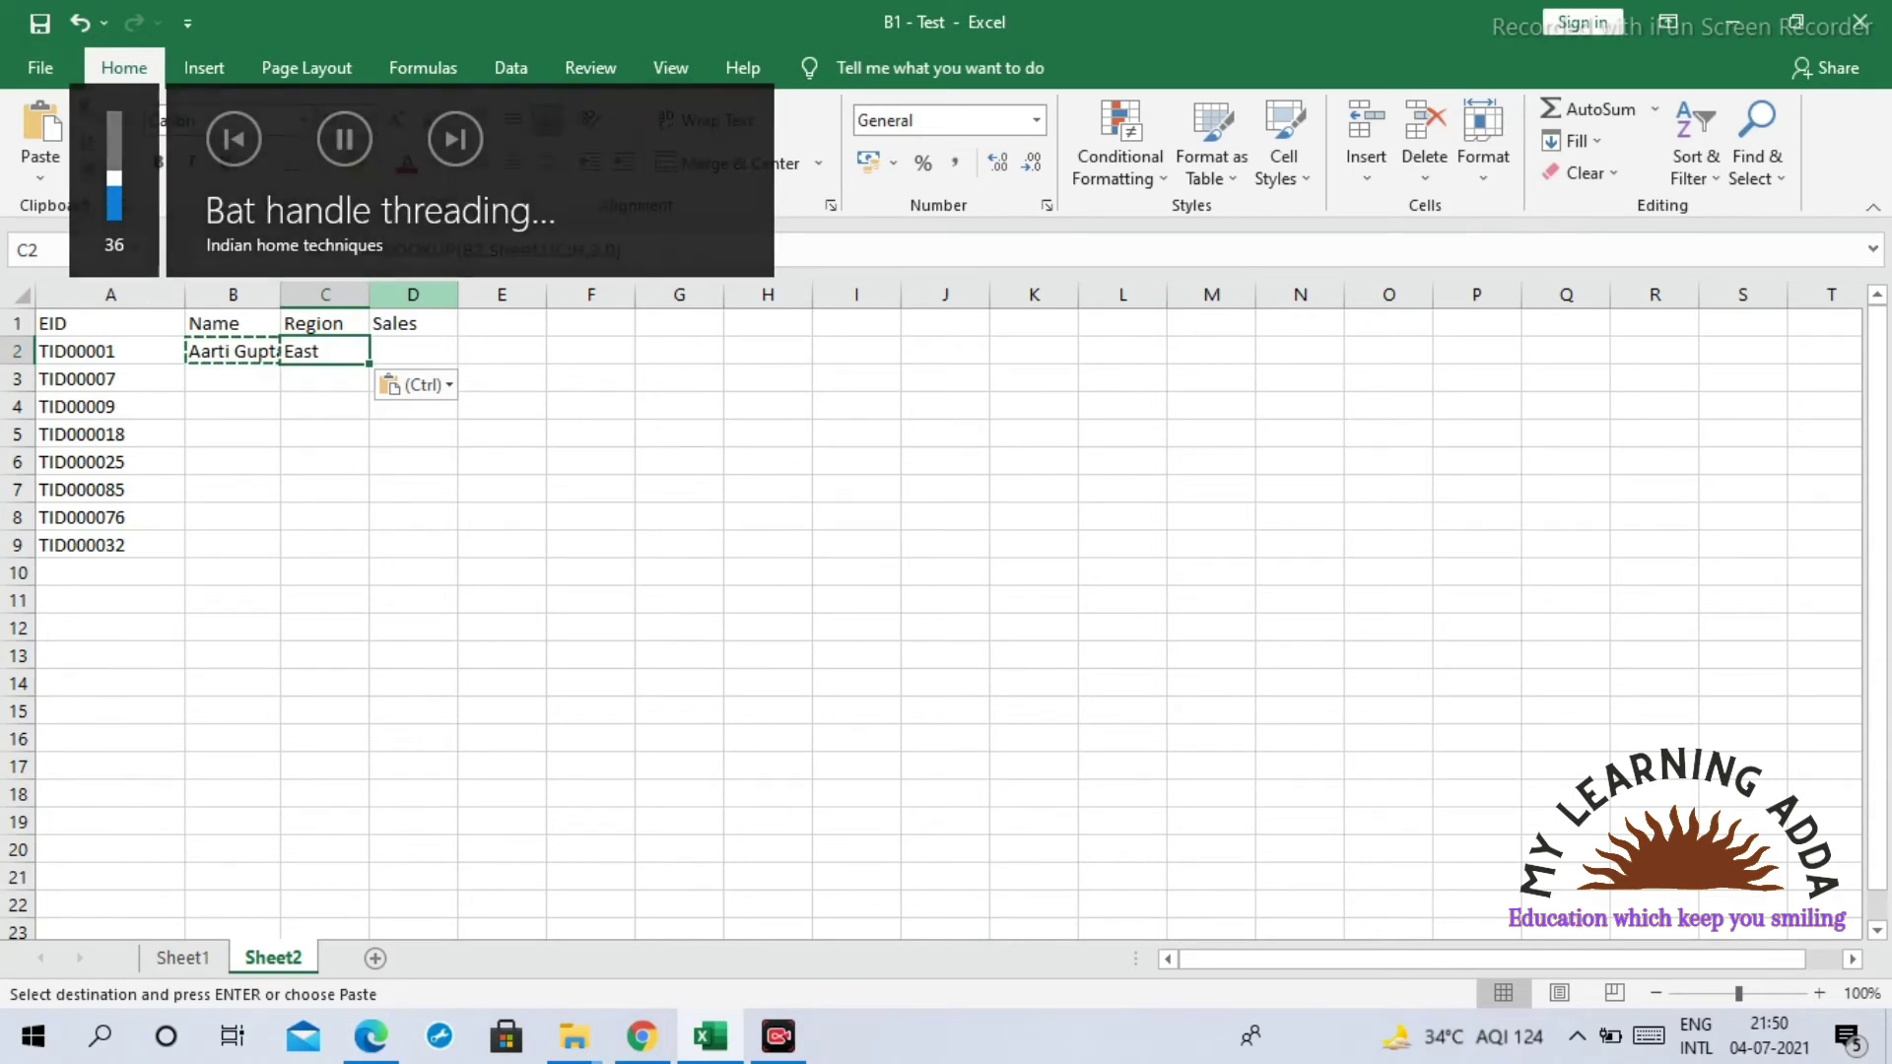
{"action": "key", "text": "F2"}
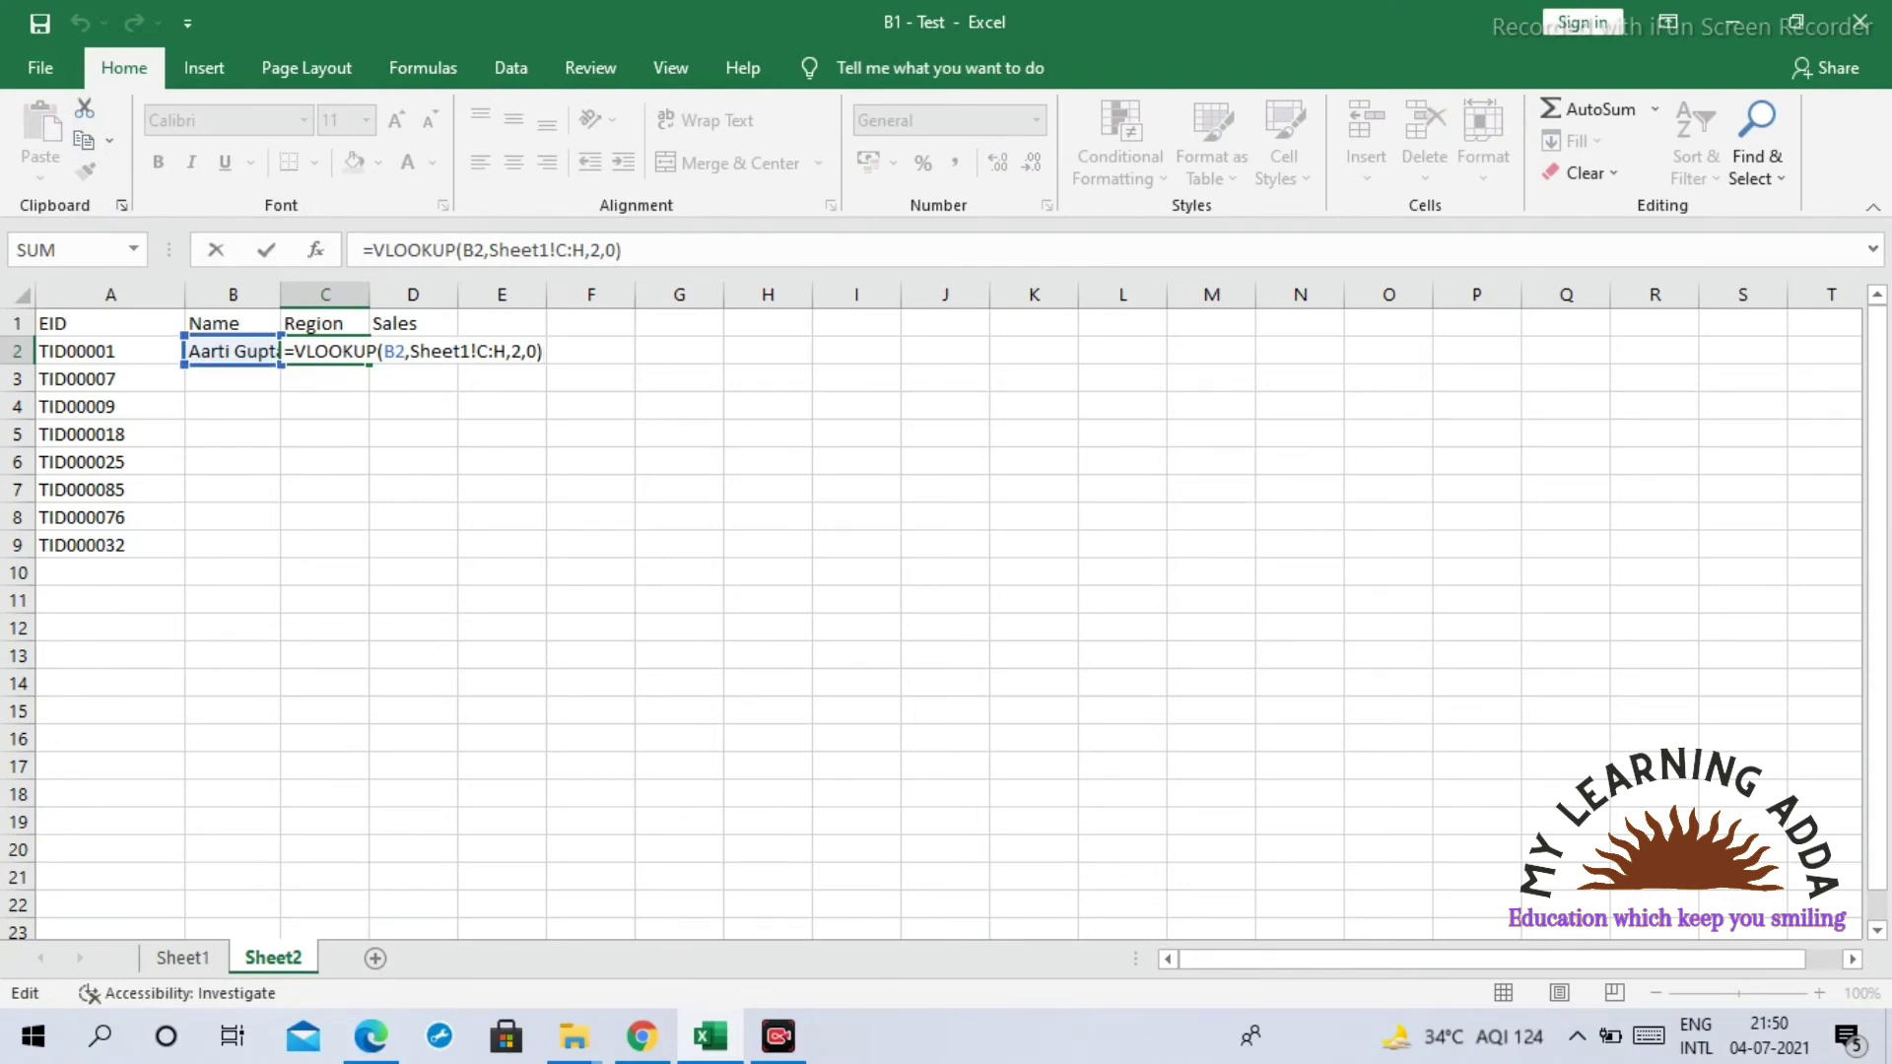
{"action": "key", "text": "ctrl+Return"}
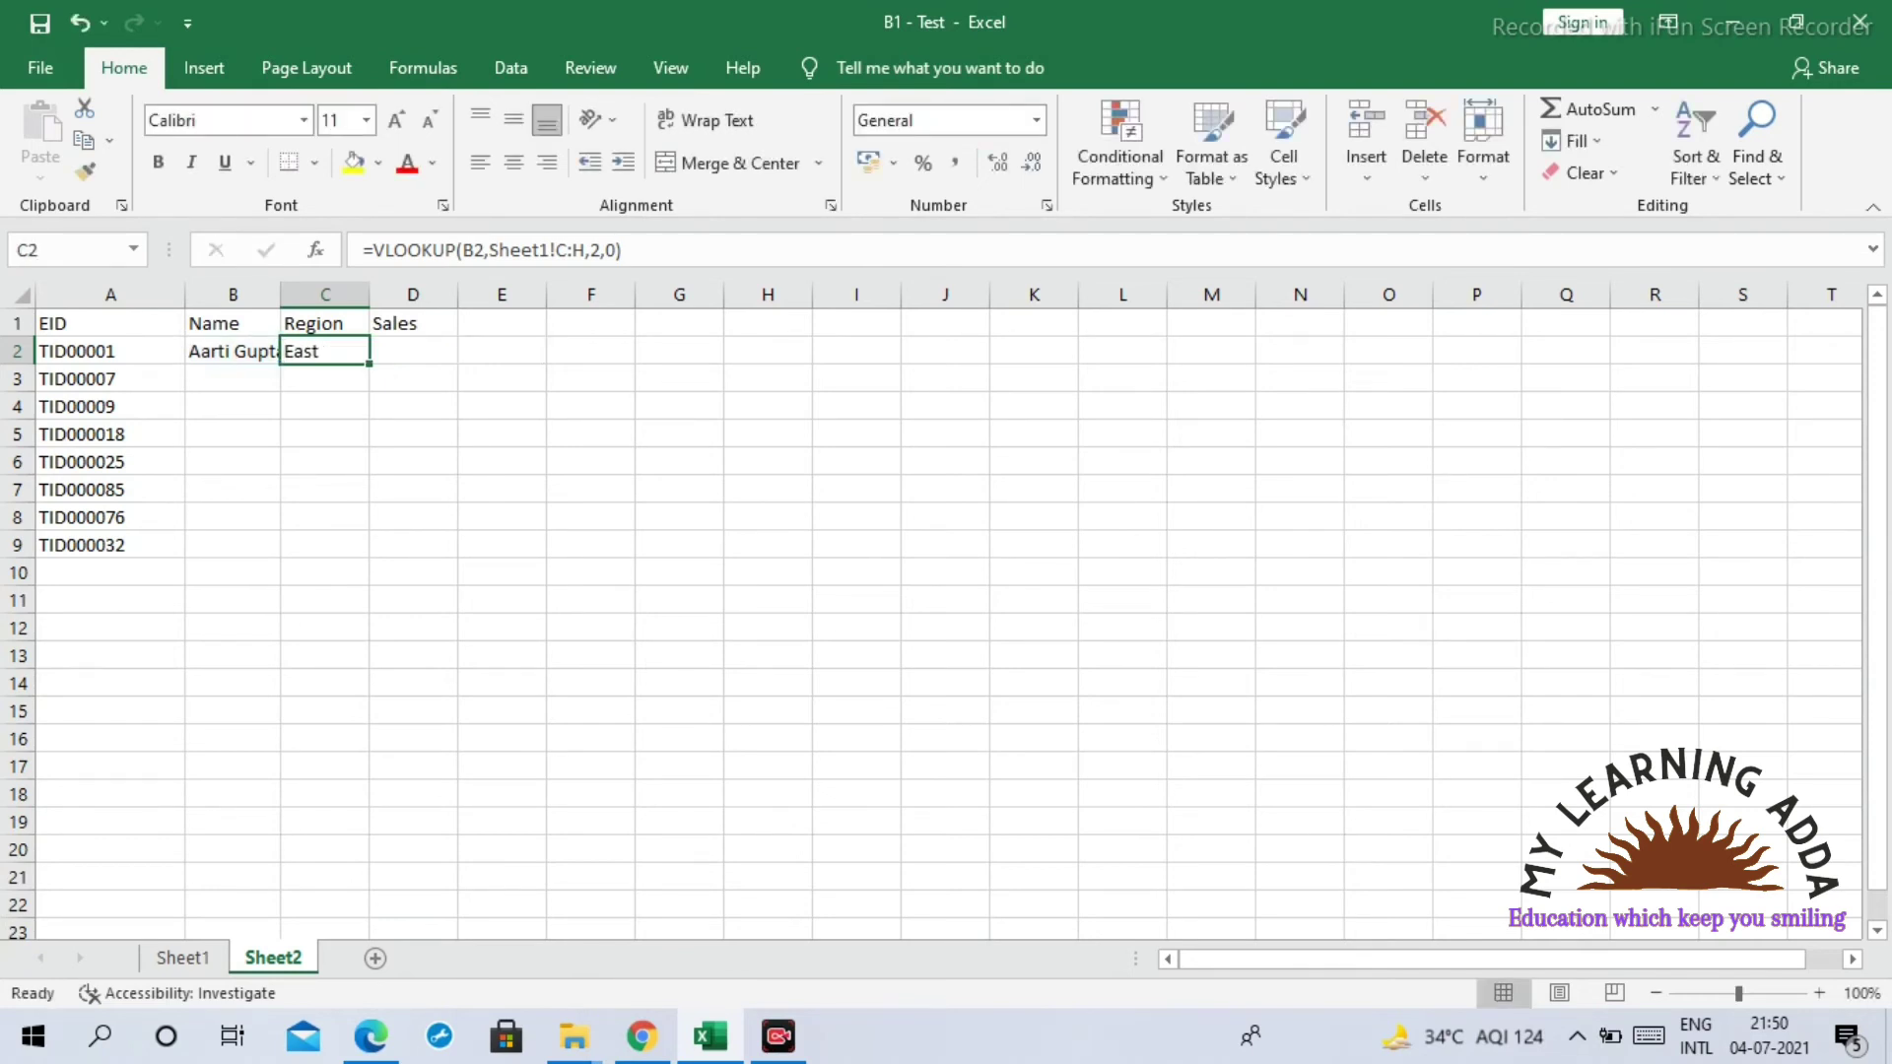
Step: Lock the lookup value's column in the B2 formula by changing it to $A2
{"action": "left_click", "coordinate": [232, 351]}
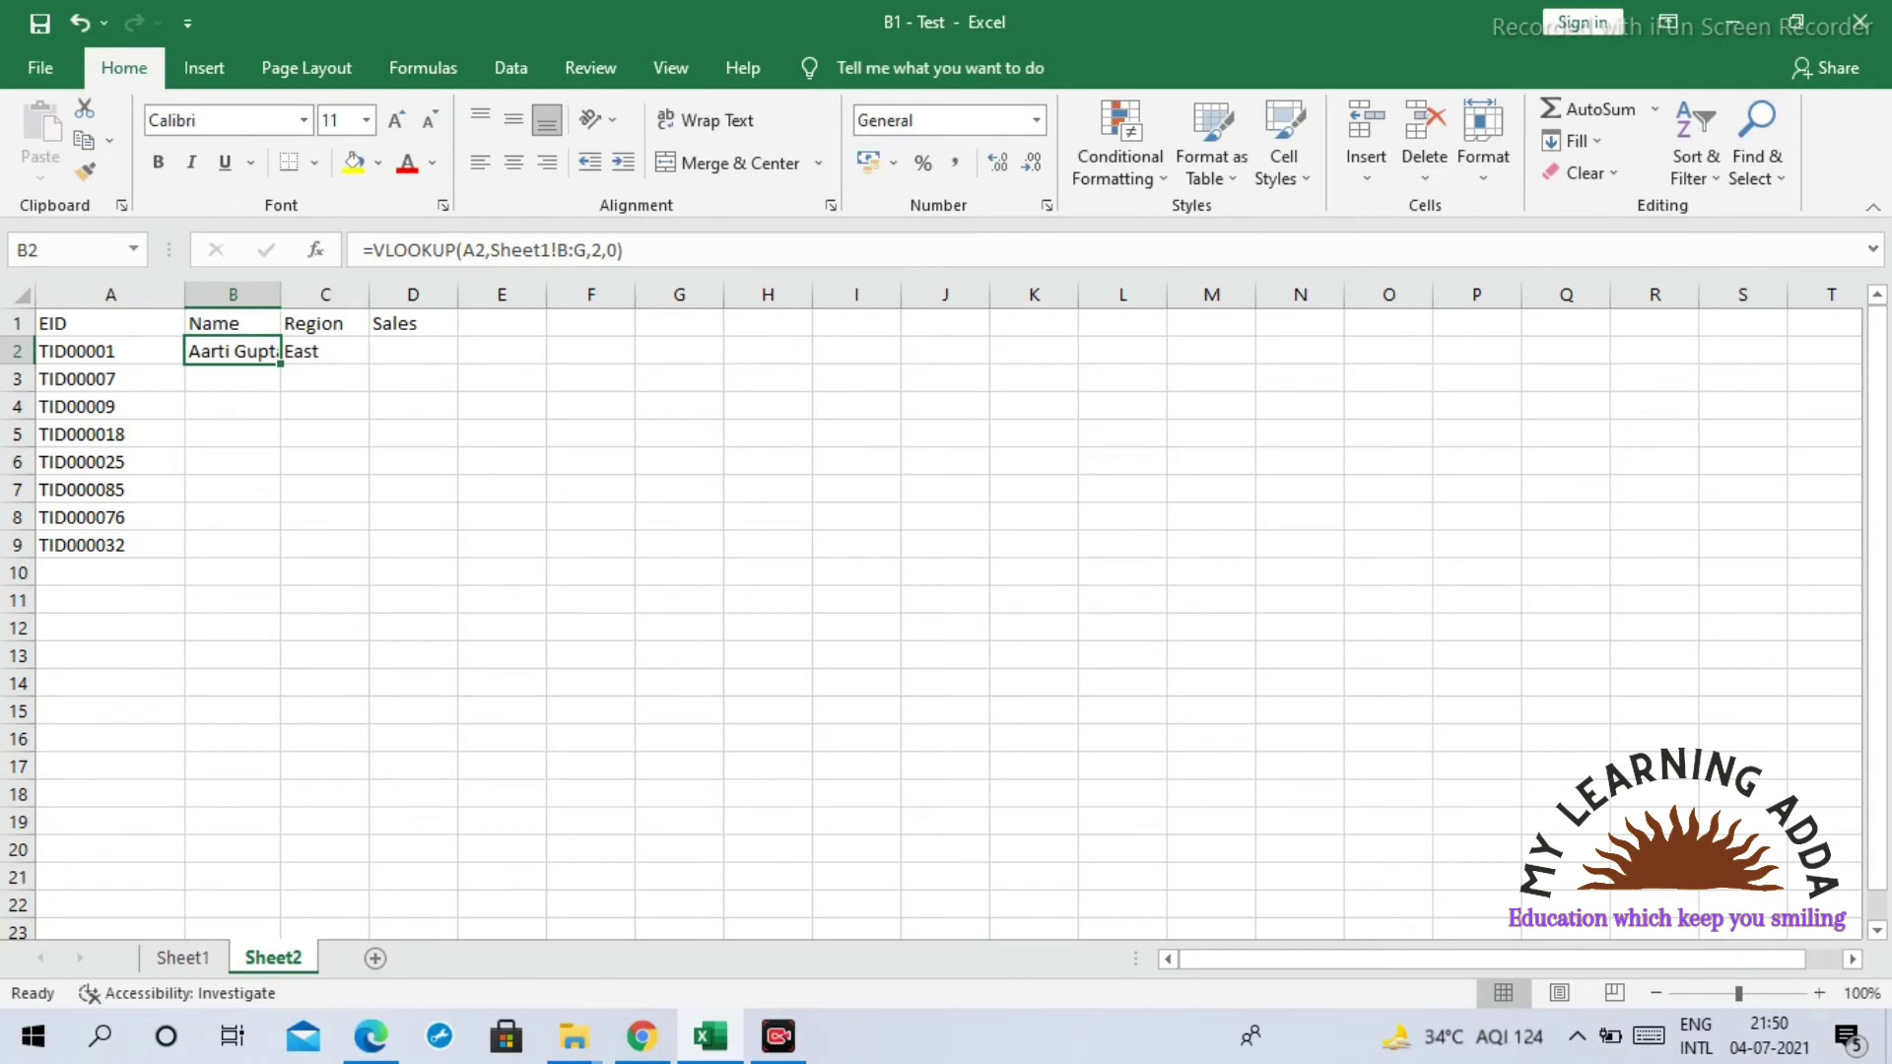
{"action": "key", "text": "F2"}
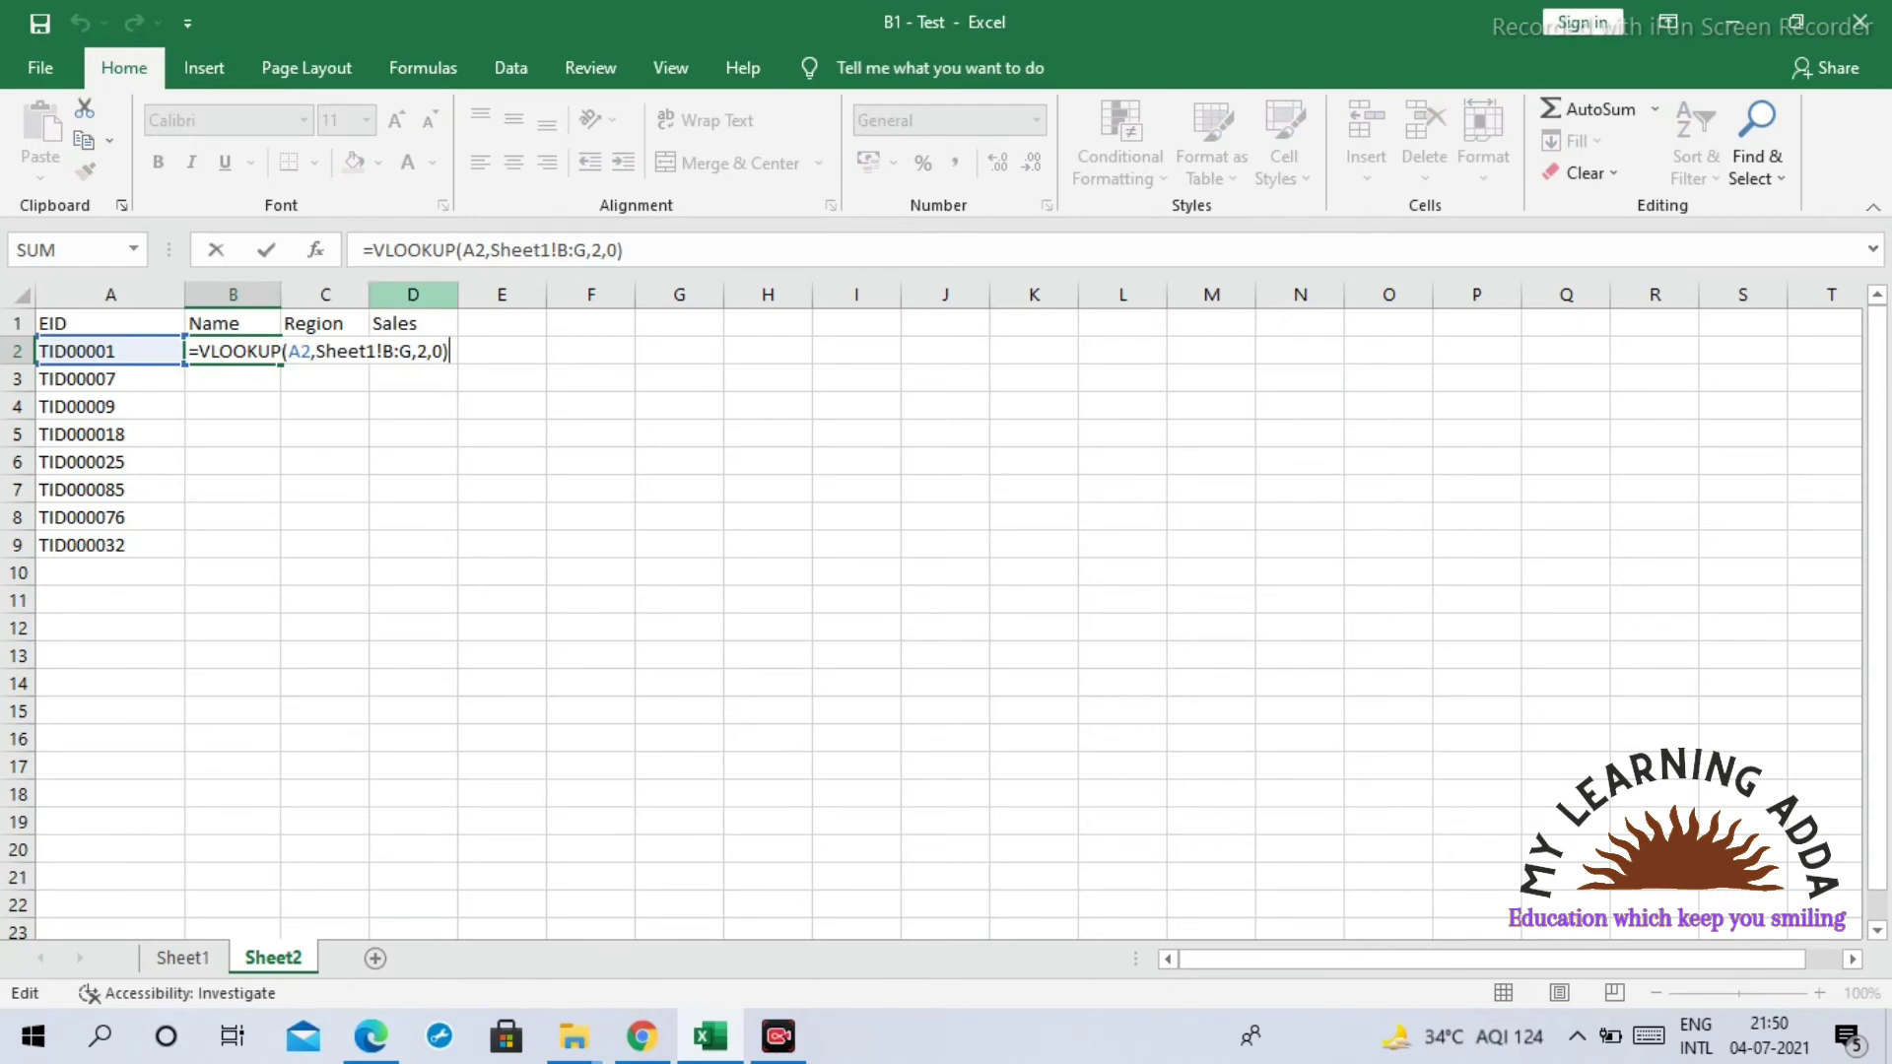
{"action": "left_click", "coordinate": [475, 250]}
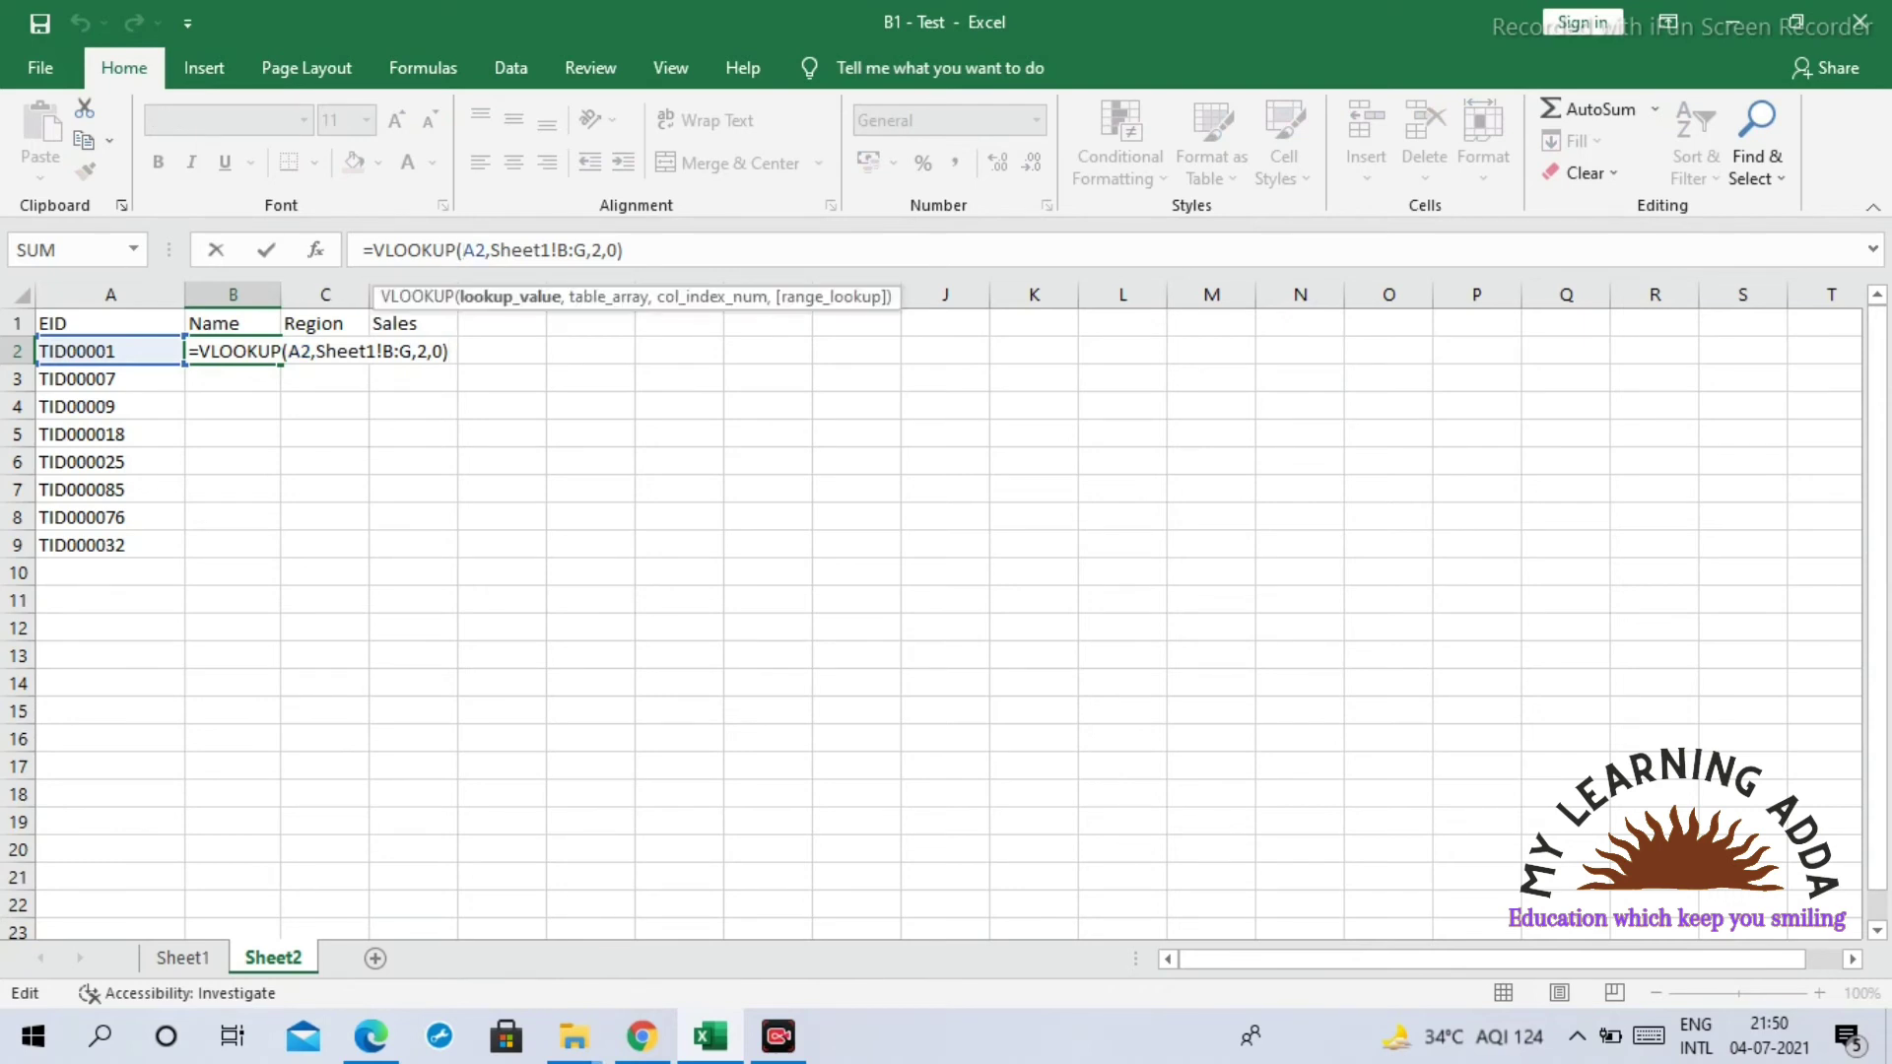
{"action": "type", "text": "$"}
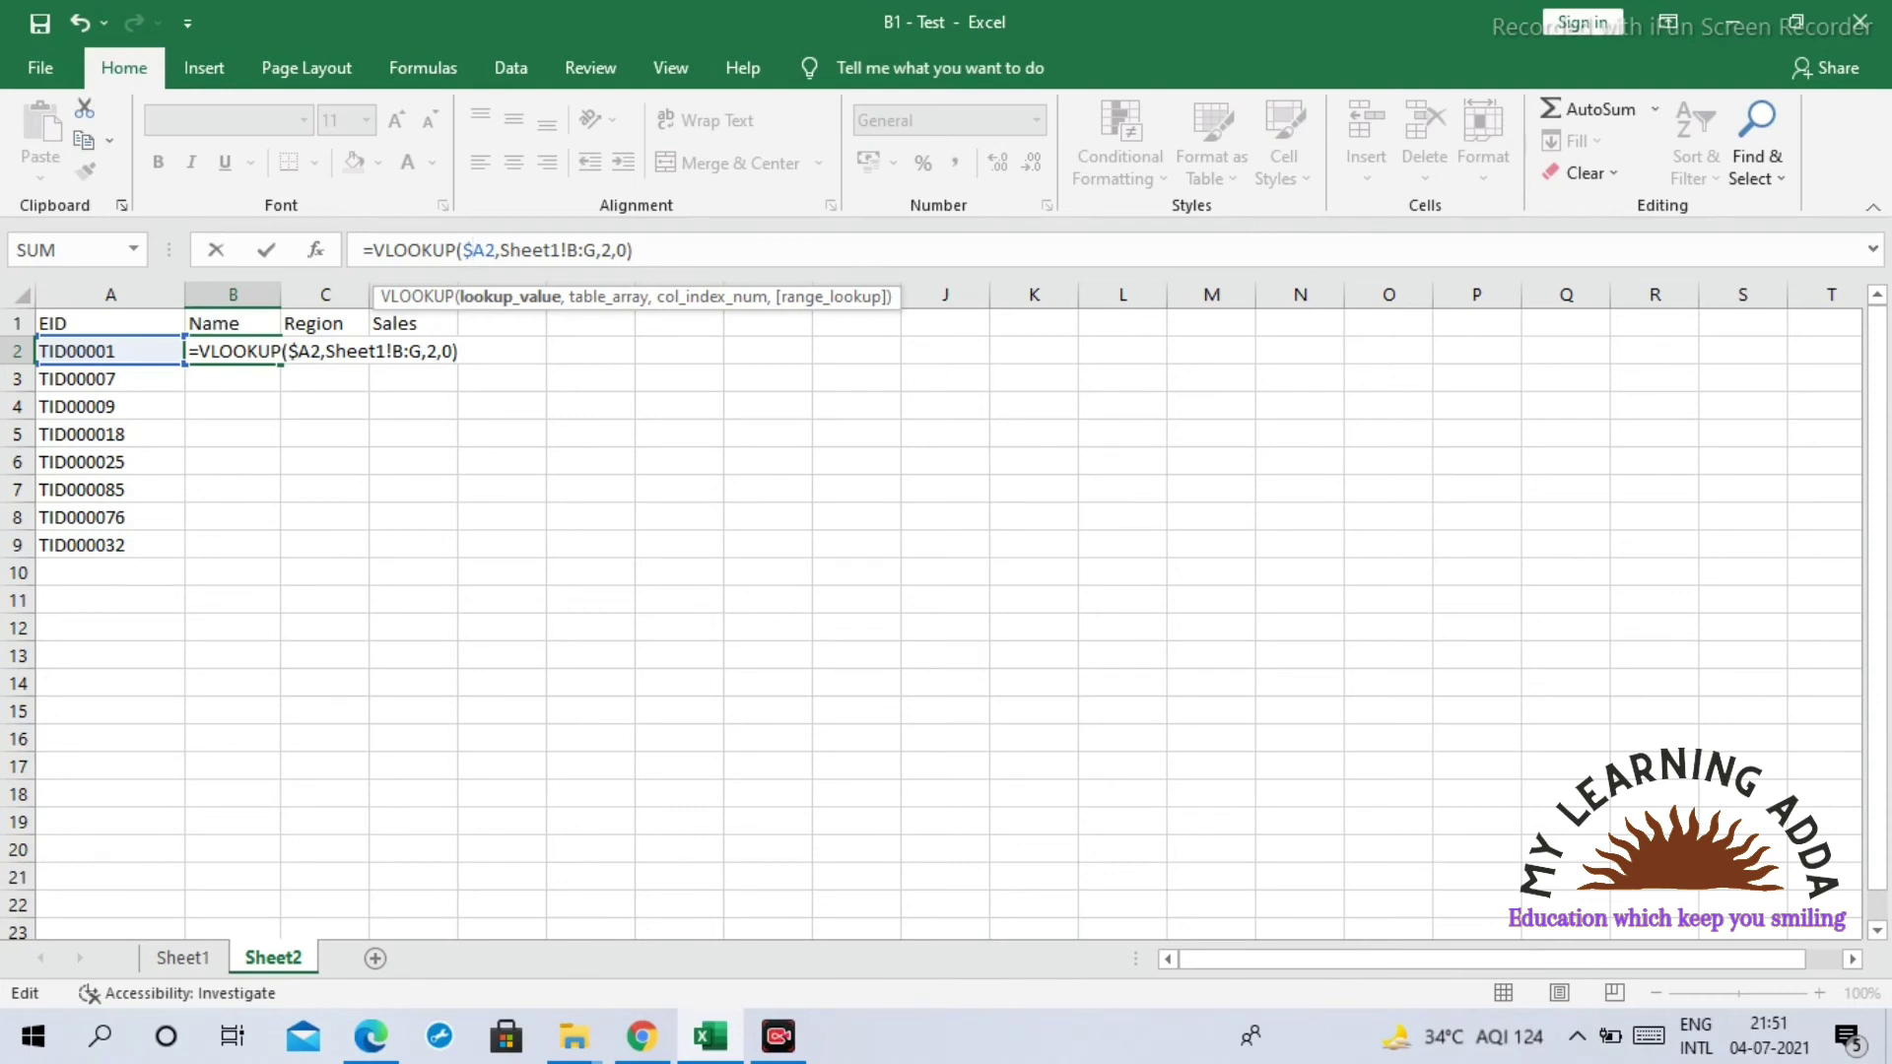
{"action": "key", "text": "Right"}
{"action": "key", "text": "Right"}
{"action": "key", "text": "Right"}
{"action": "key", "text": "Right"}
{"action": "key", "text": "Right"}
{"action": "key", "text": "Right"}
{"action": "key", "text": "Right"}
{"action": "key", "text": "Right"}
{"action": "key", "text": "Right"}
{"action": "key", "text": "Right"}
{"action": "key", "text": "Right"}
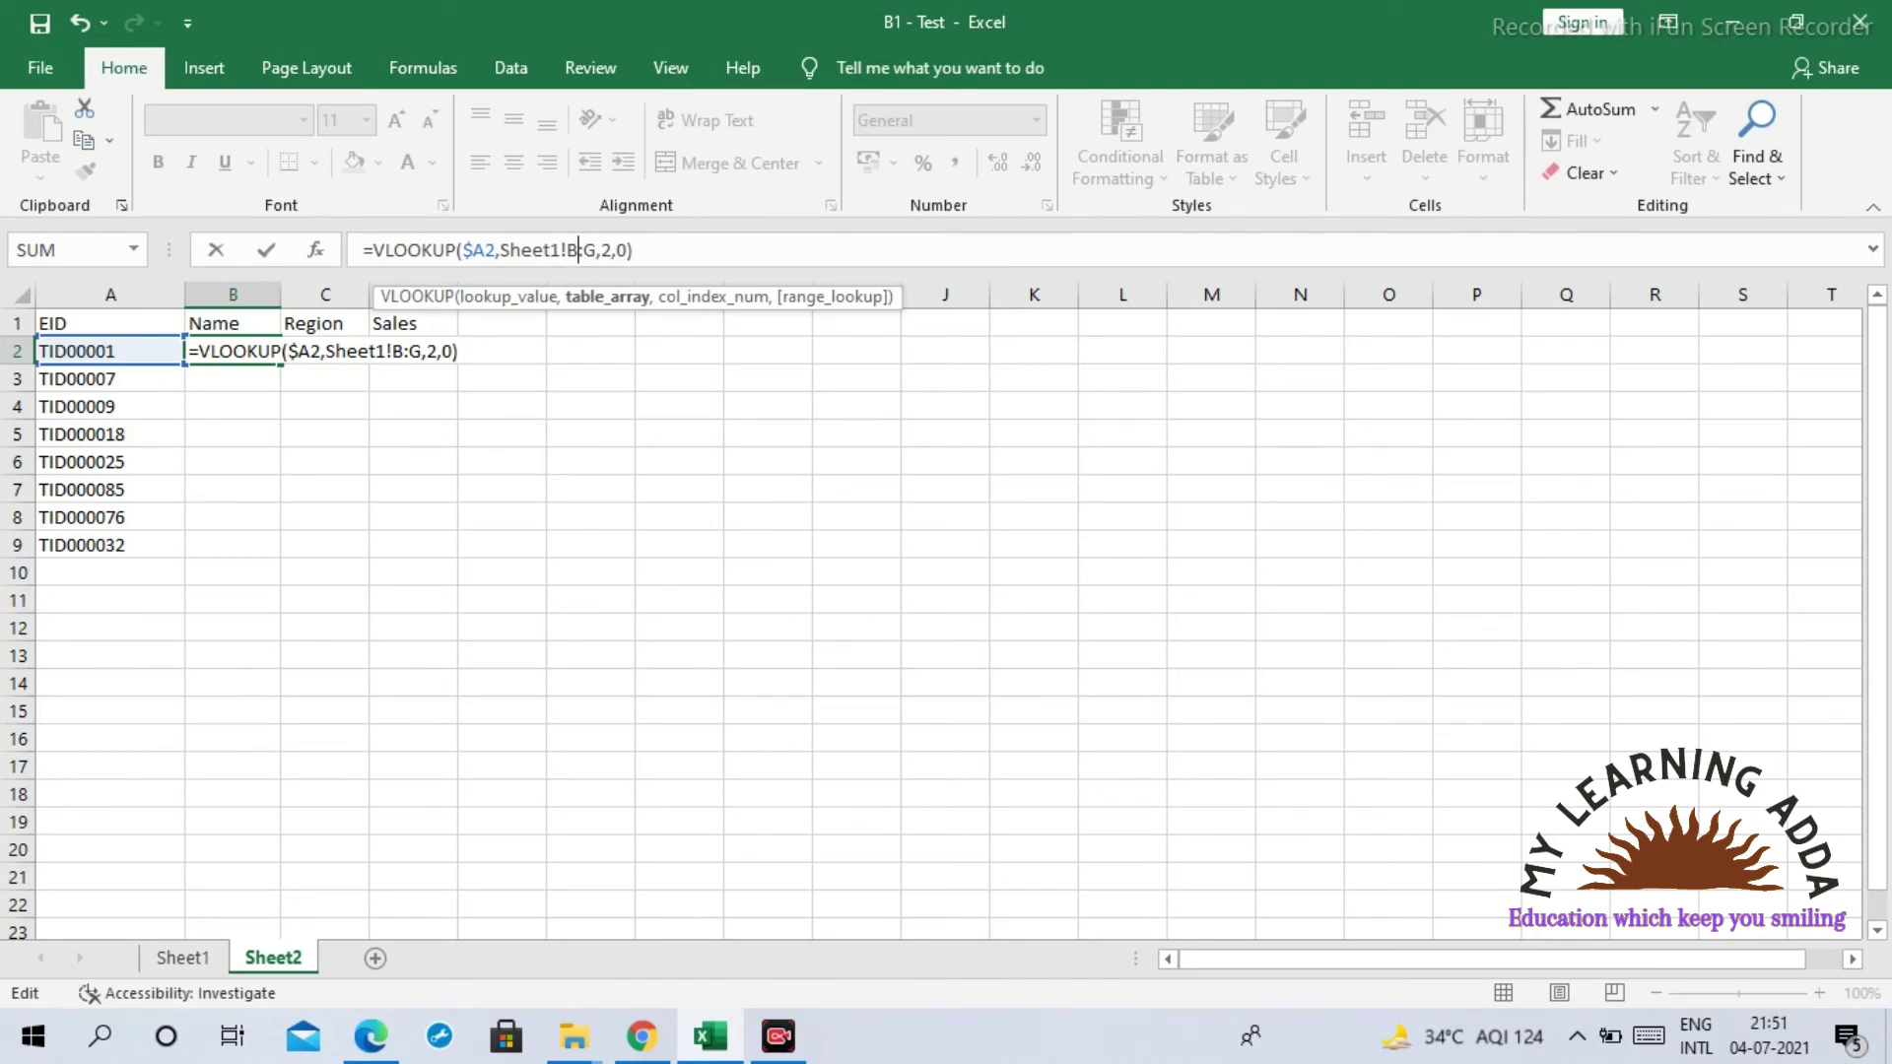
{"action": "key", "text": "Return"}
{"action": "key", "text": "Up"}
{"action": "key", "text": "Right"}
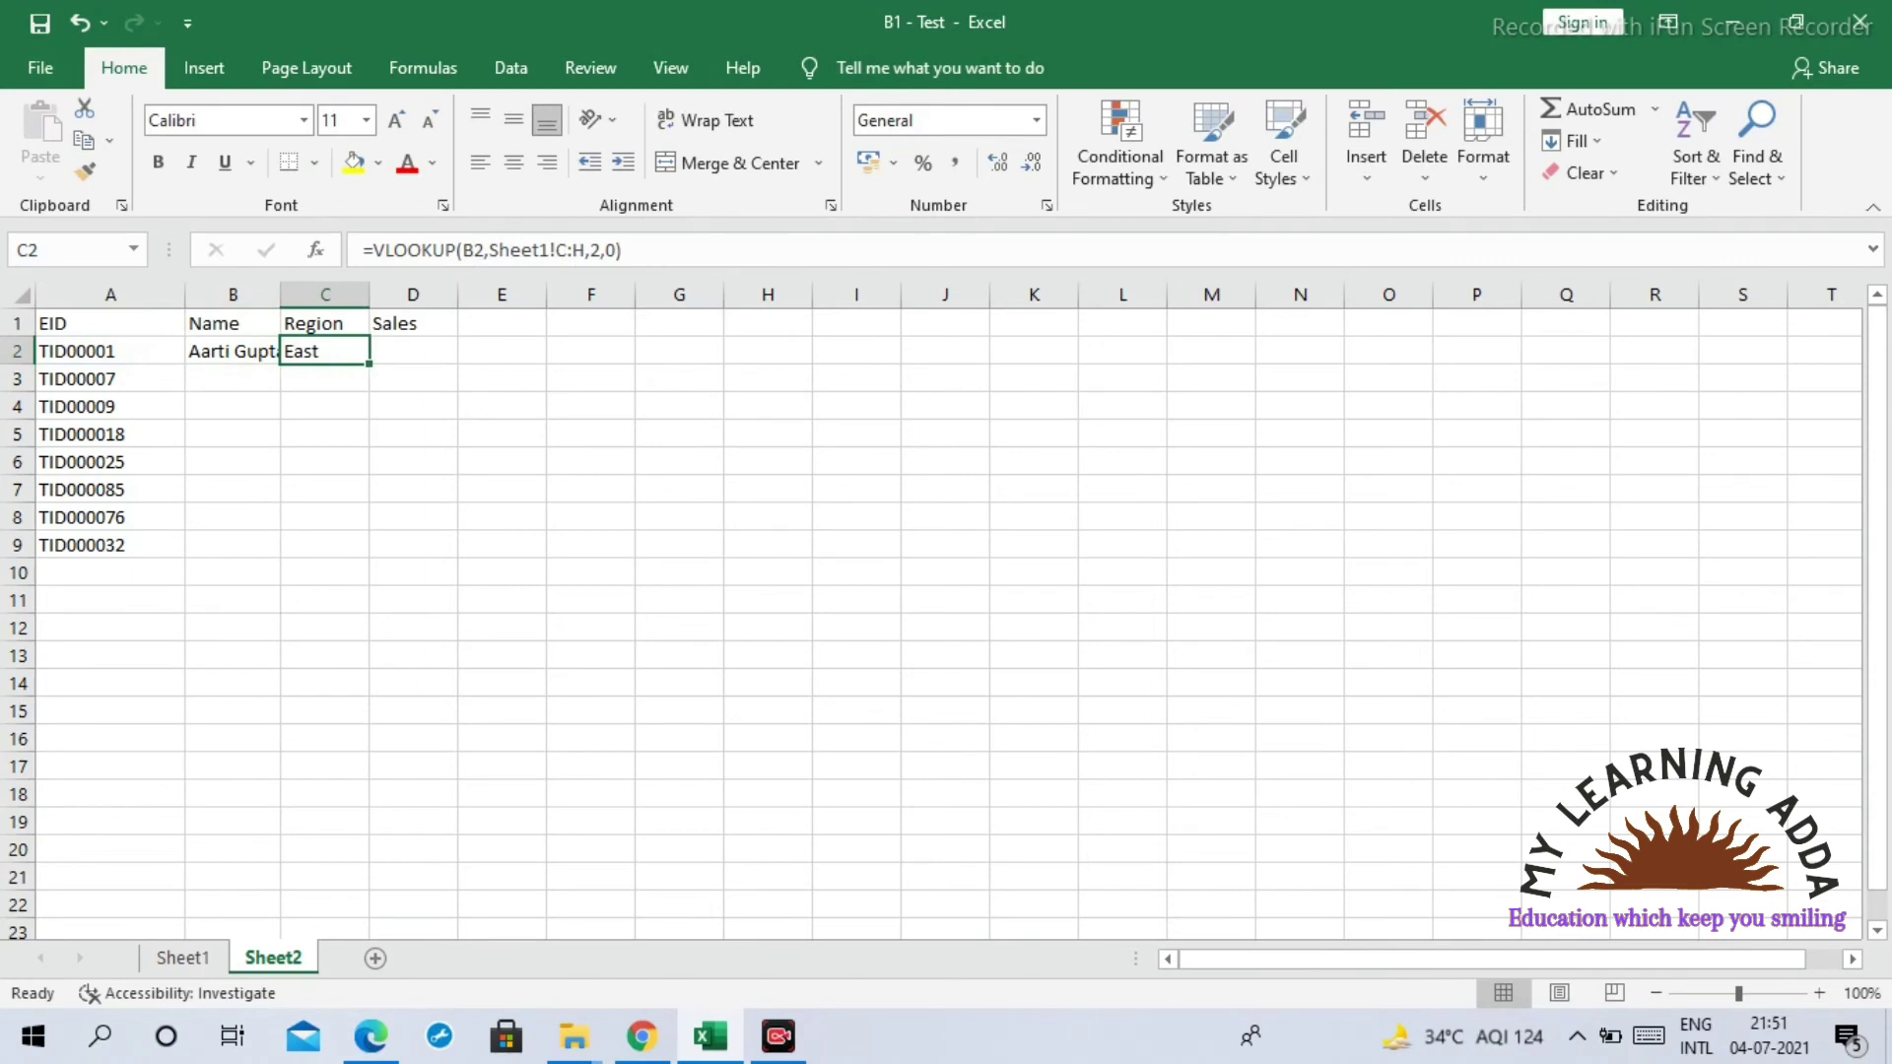
Step: Compare the table array references in the Name formula in B2 and the Region formula in C2 without changing either
{"action": "key", "text": "Left"}
{"action": "key", "text": "XF86AudioLowerVolume"}
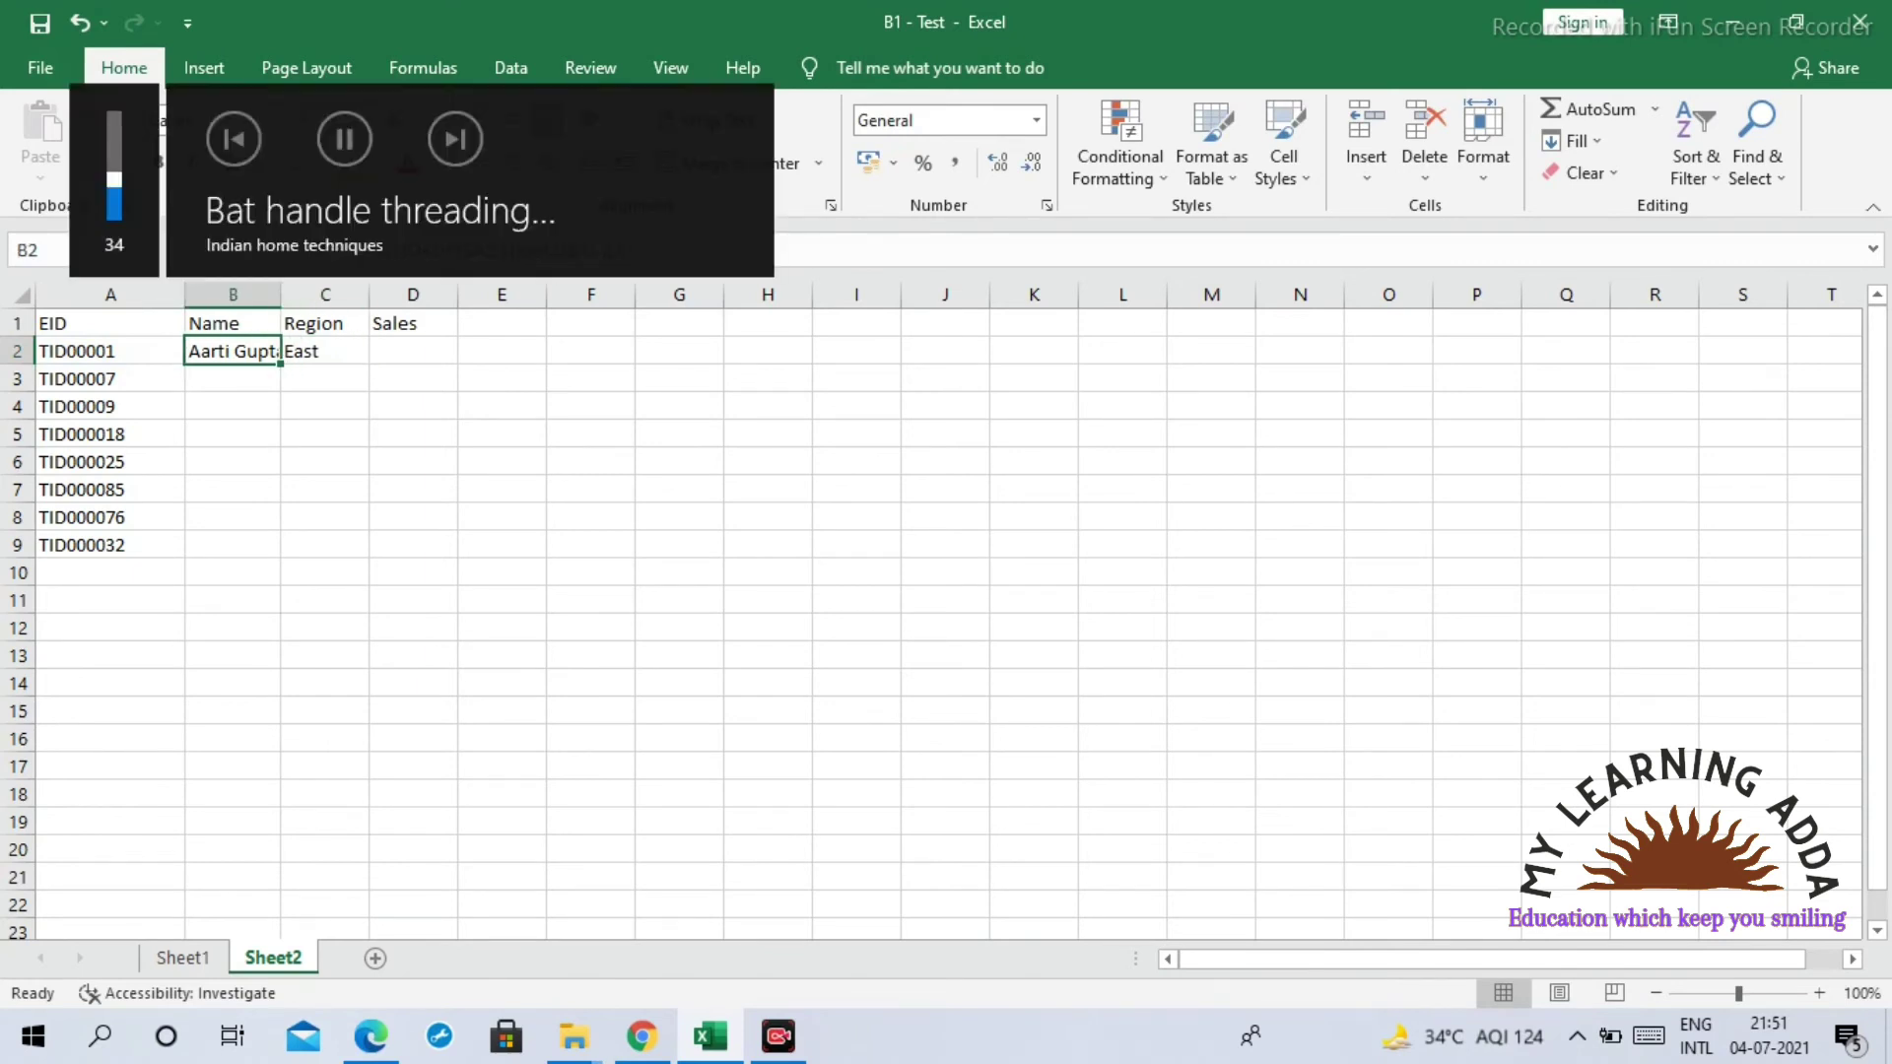
{"action": "key", "text": "F2"}
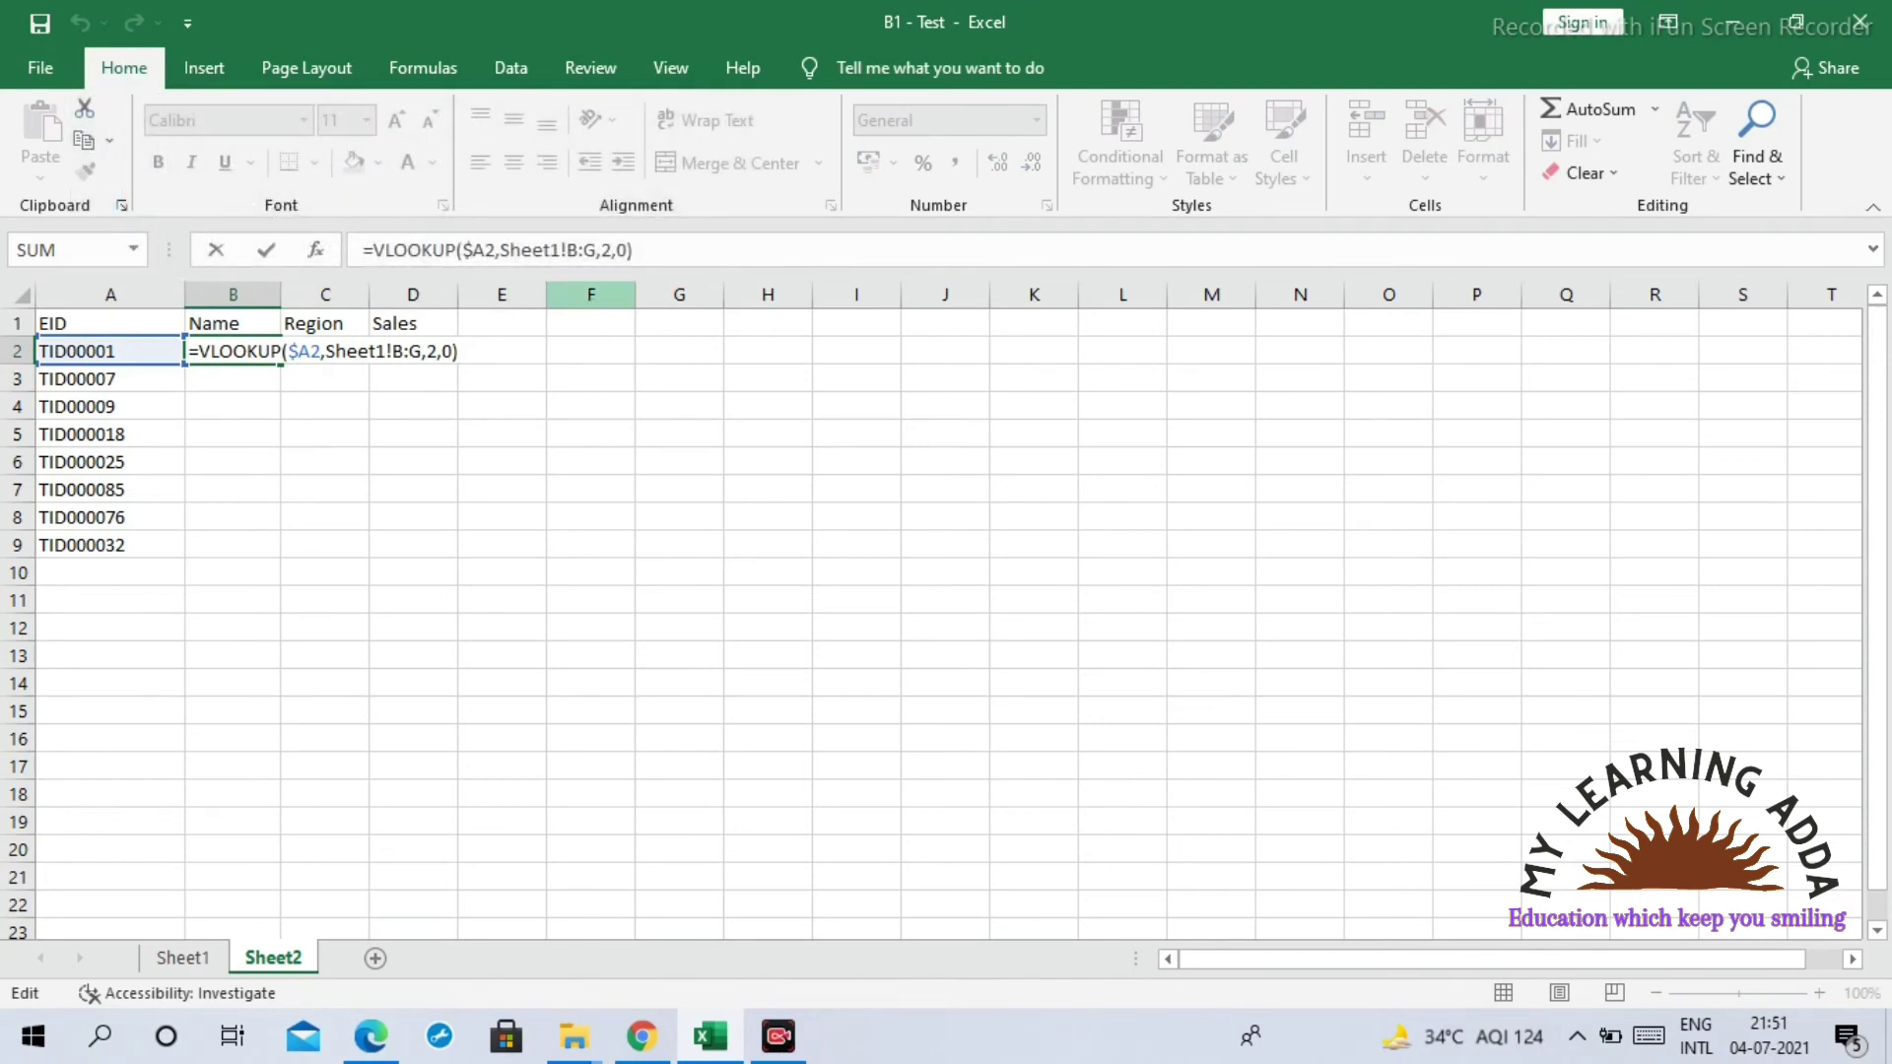
{"action": "left_click_drag", "start_coordinate": [567, 251], "coordinate": [596, 250]}
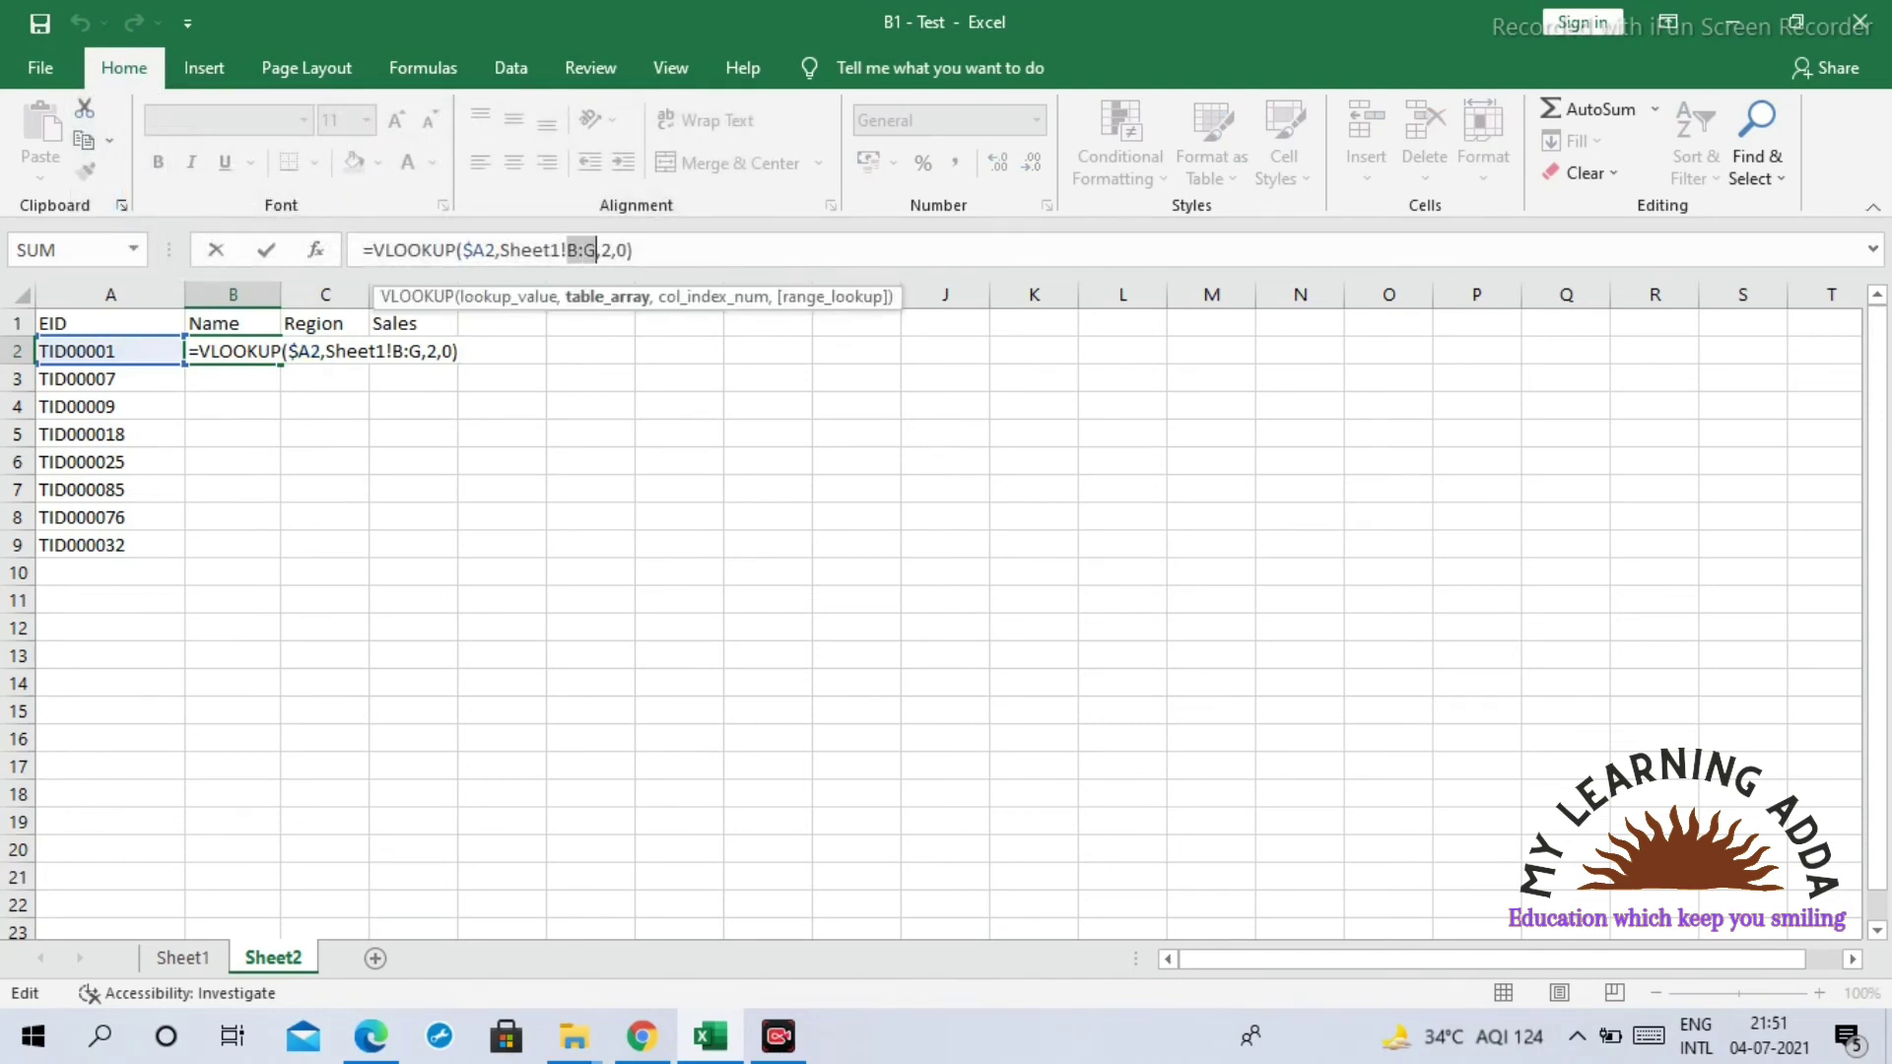
{"action": "key", "text": "Escape"}
{"action": "key", "text": "Right"}
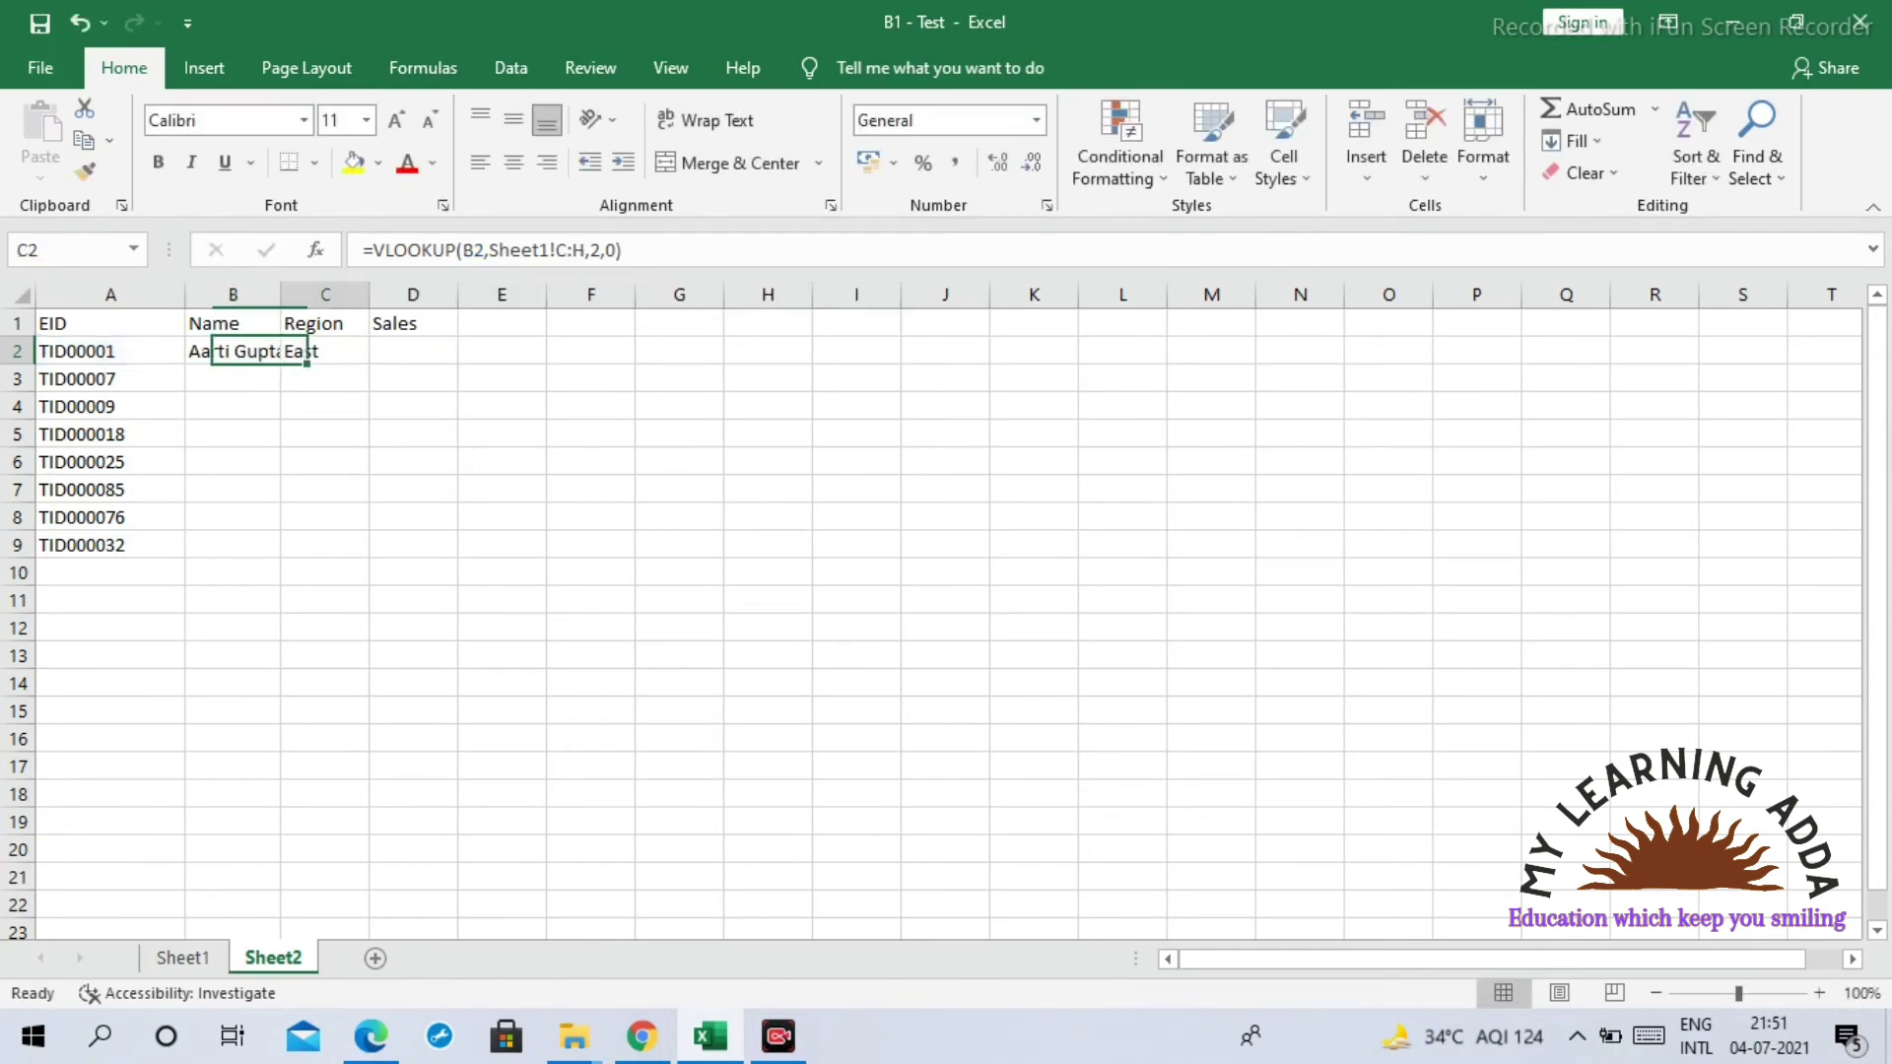
{"action": "key", "text": "XF86AudioLowerVolume"}
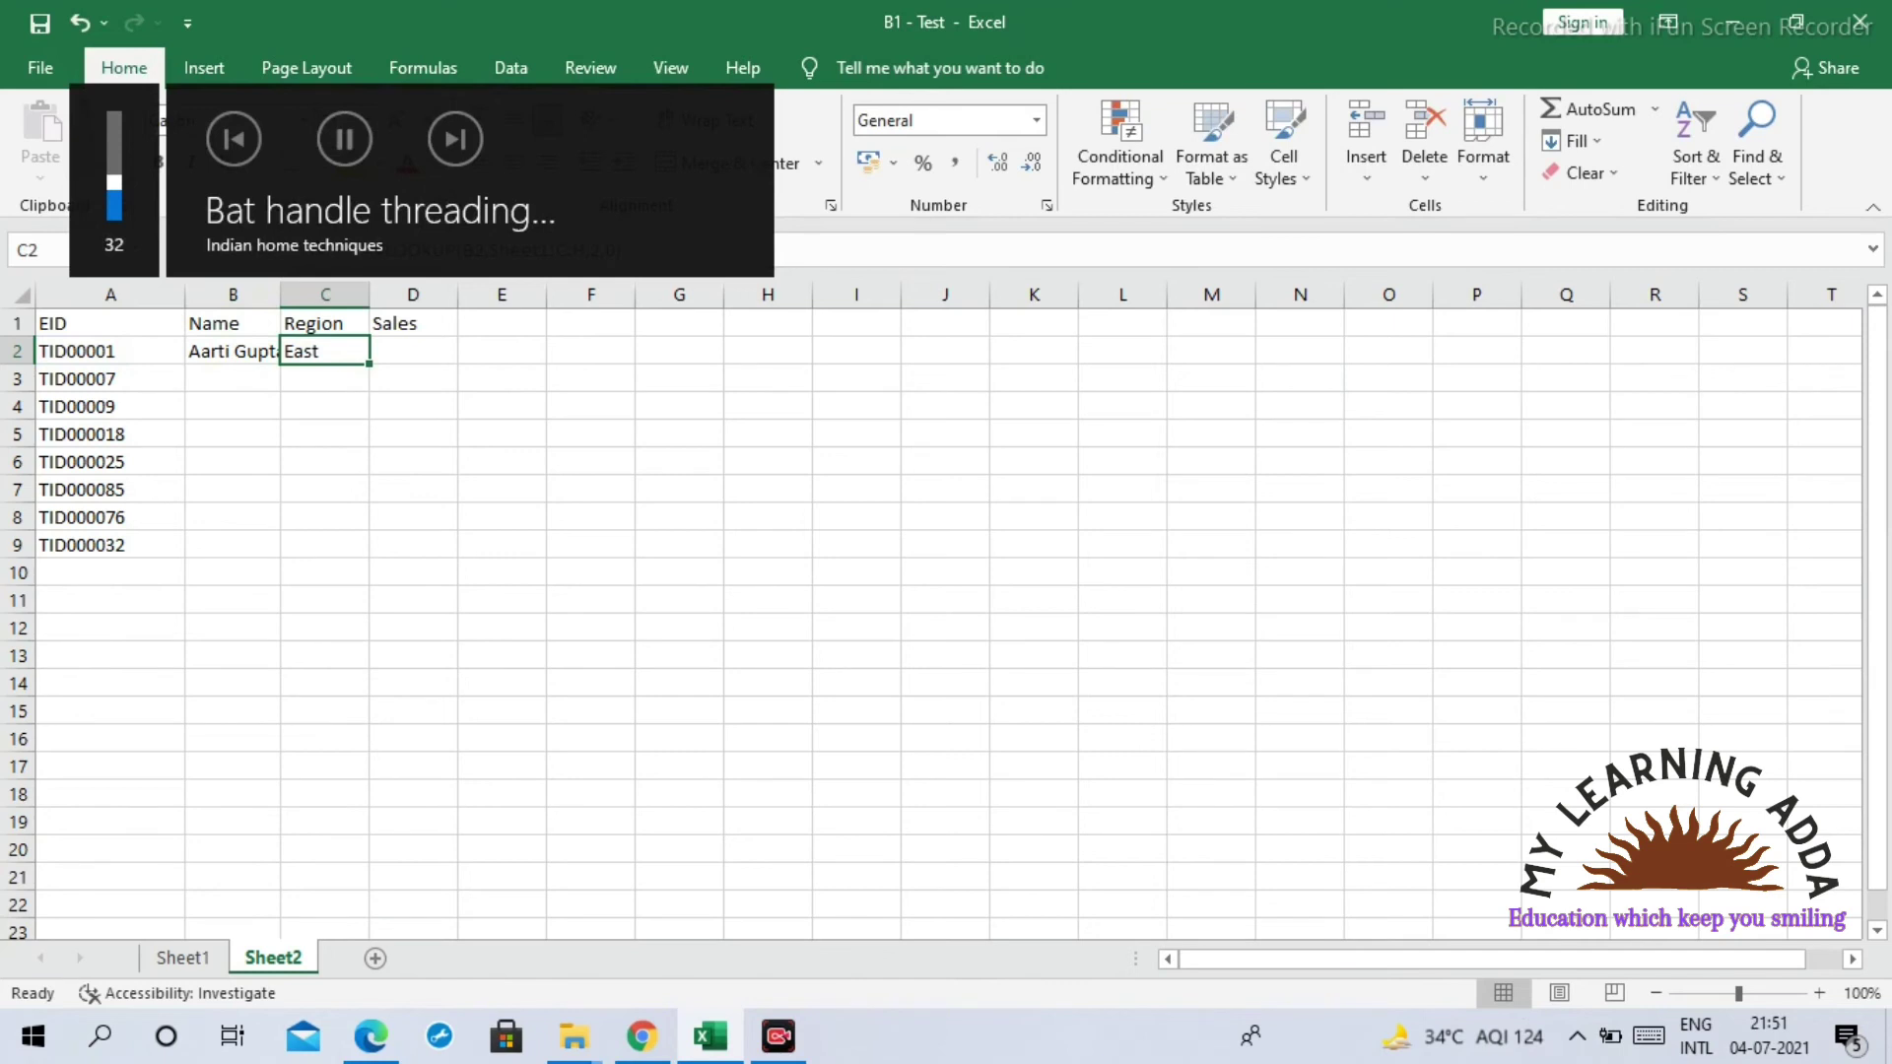
{"action": "key", "text": "F2"}
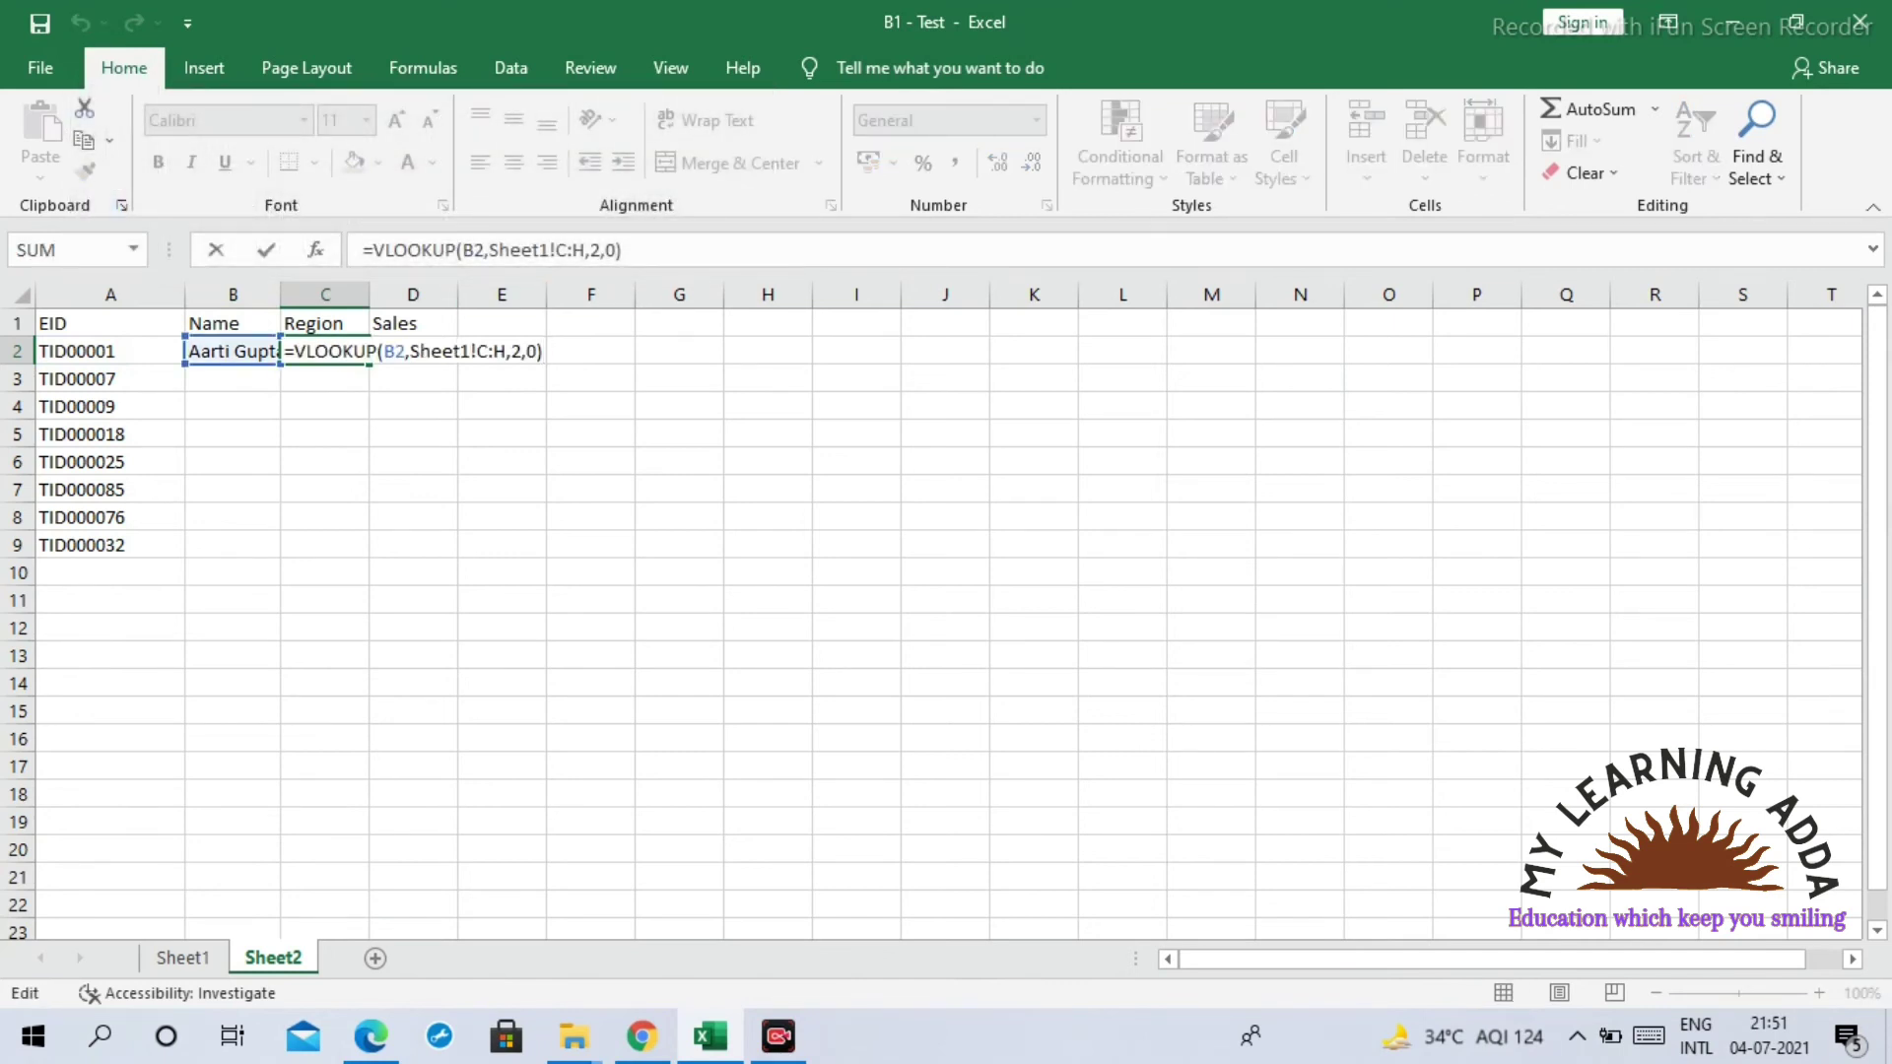
{"action": "left_click_drag", "start_coordinate": [557, 251], "coordinate": [585, 250]}
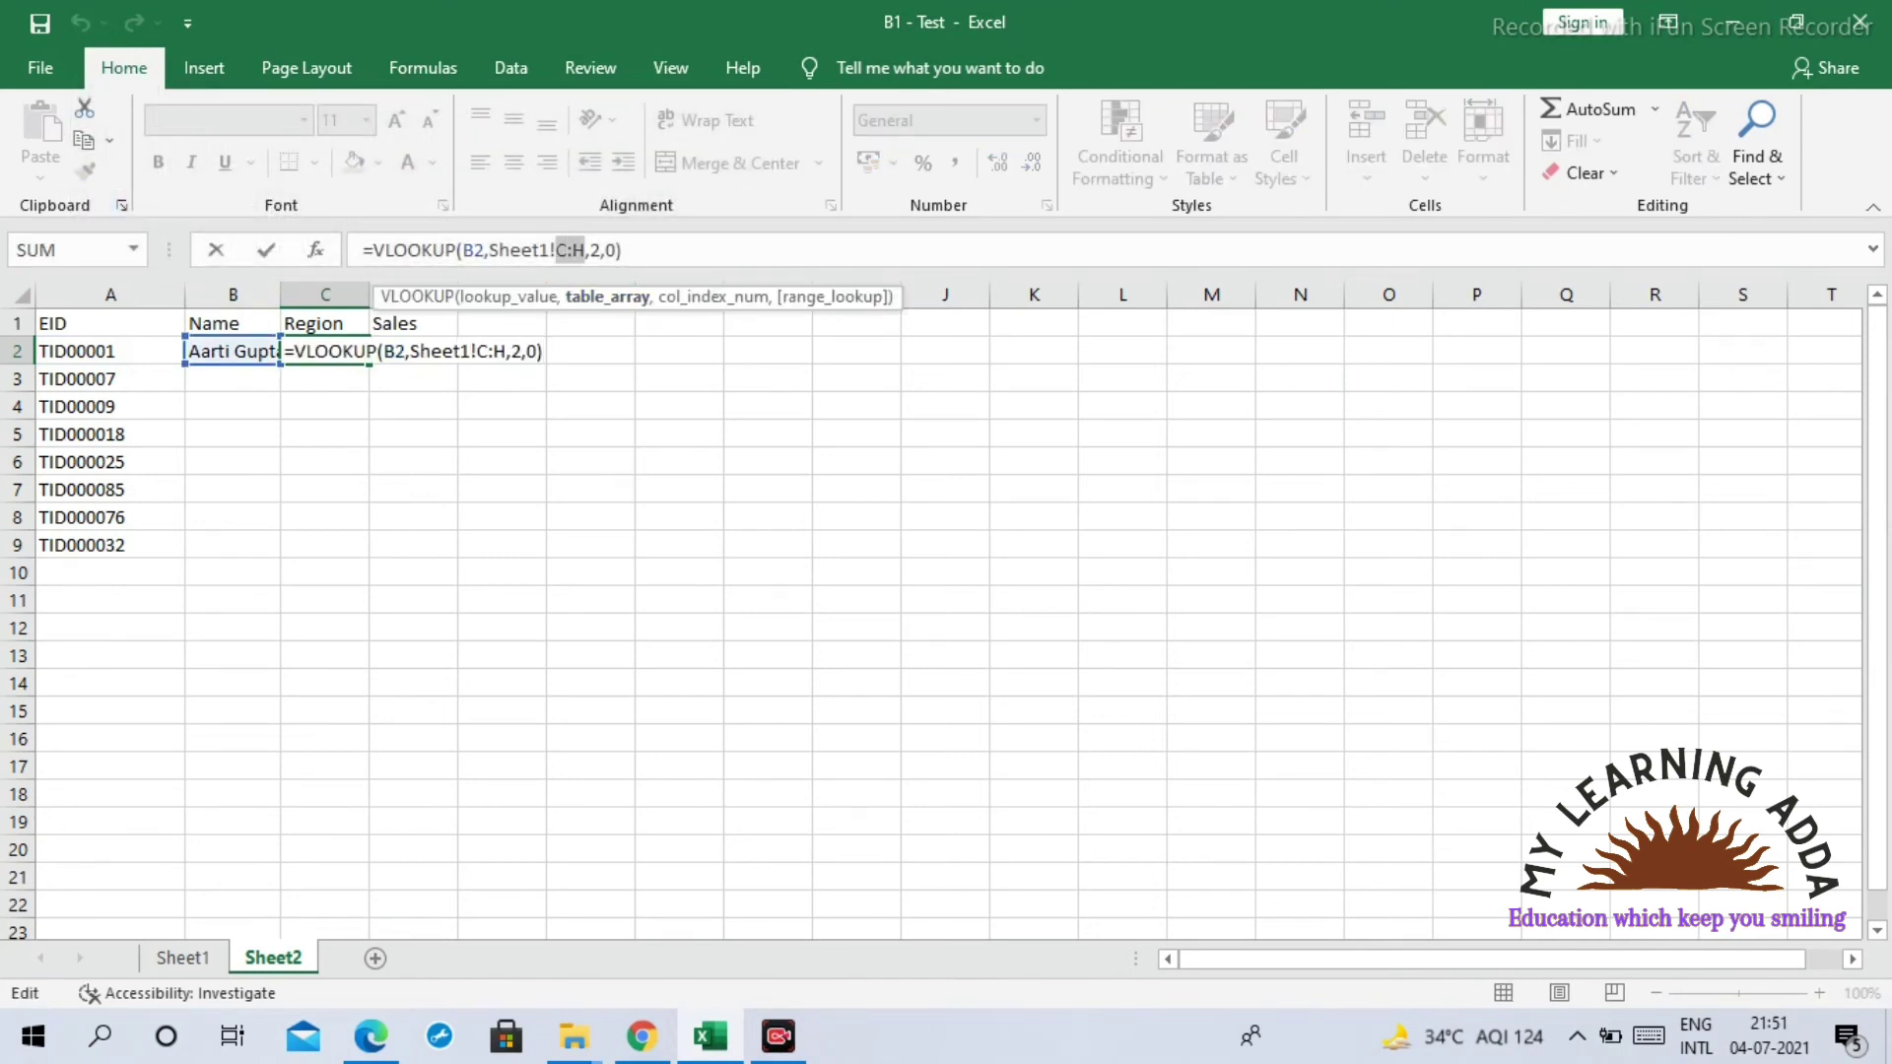
{"action": "key", "text": "Escape"}
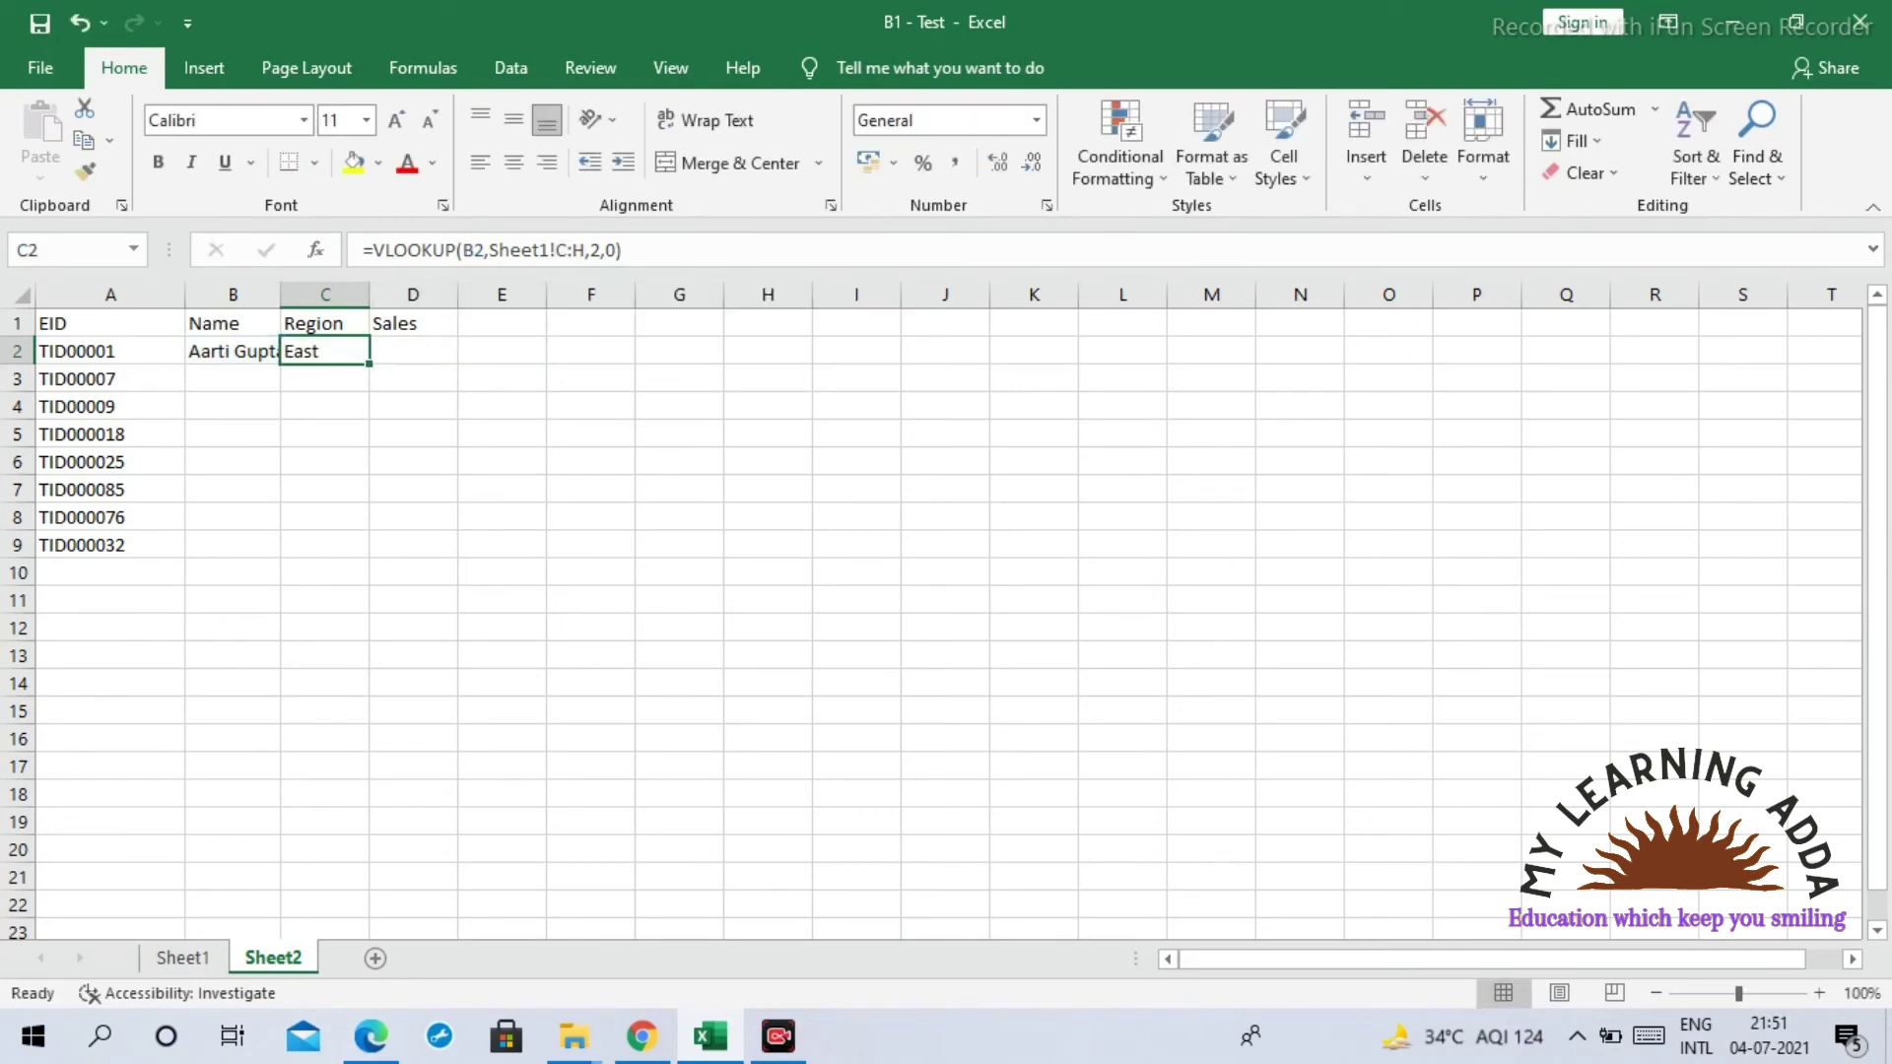
Step: Copy the Region formula from C2 into F2:K2 and inspect how its references shift across columns
{"action": "key", "text": "ctrl+c"}
{"action": "key", "text": "Right"}
{"action": "key", "text": "Right"}
{"action": "key", "text": "Right"}
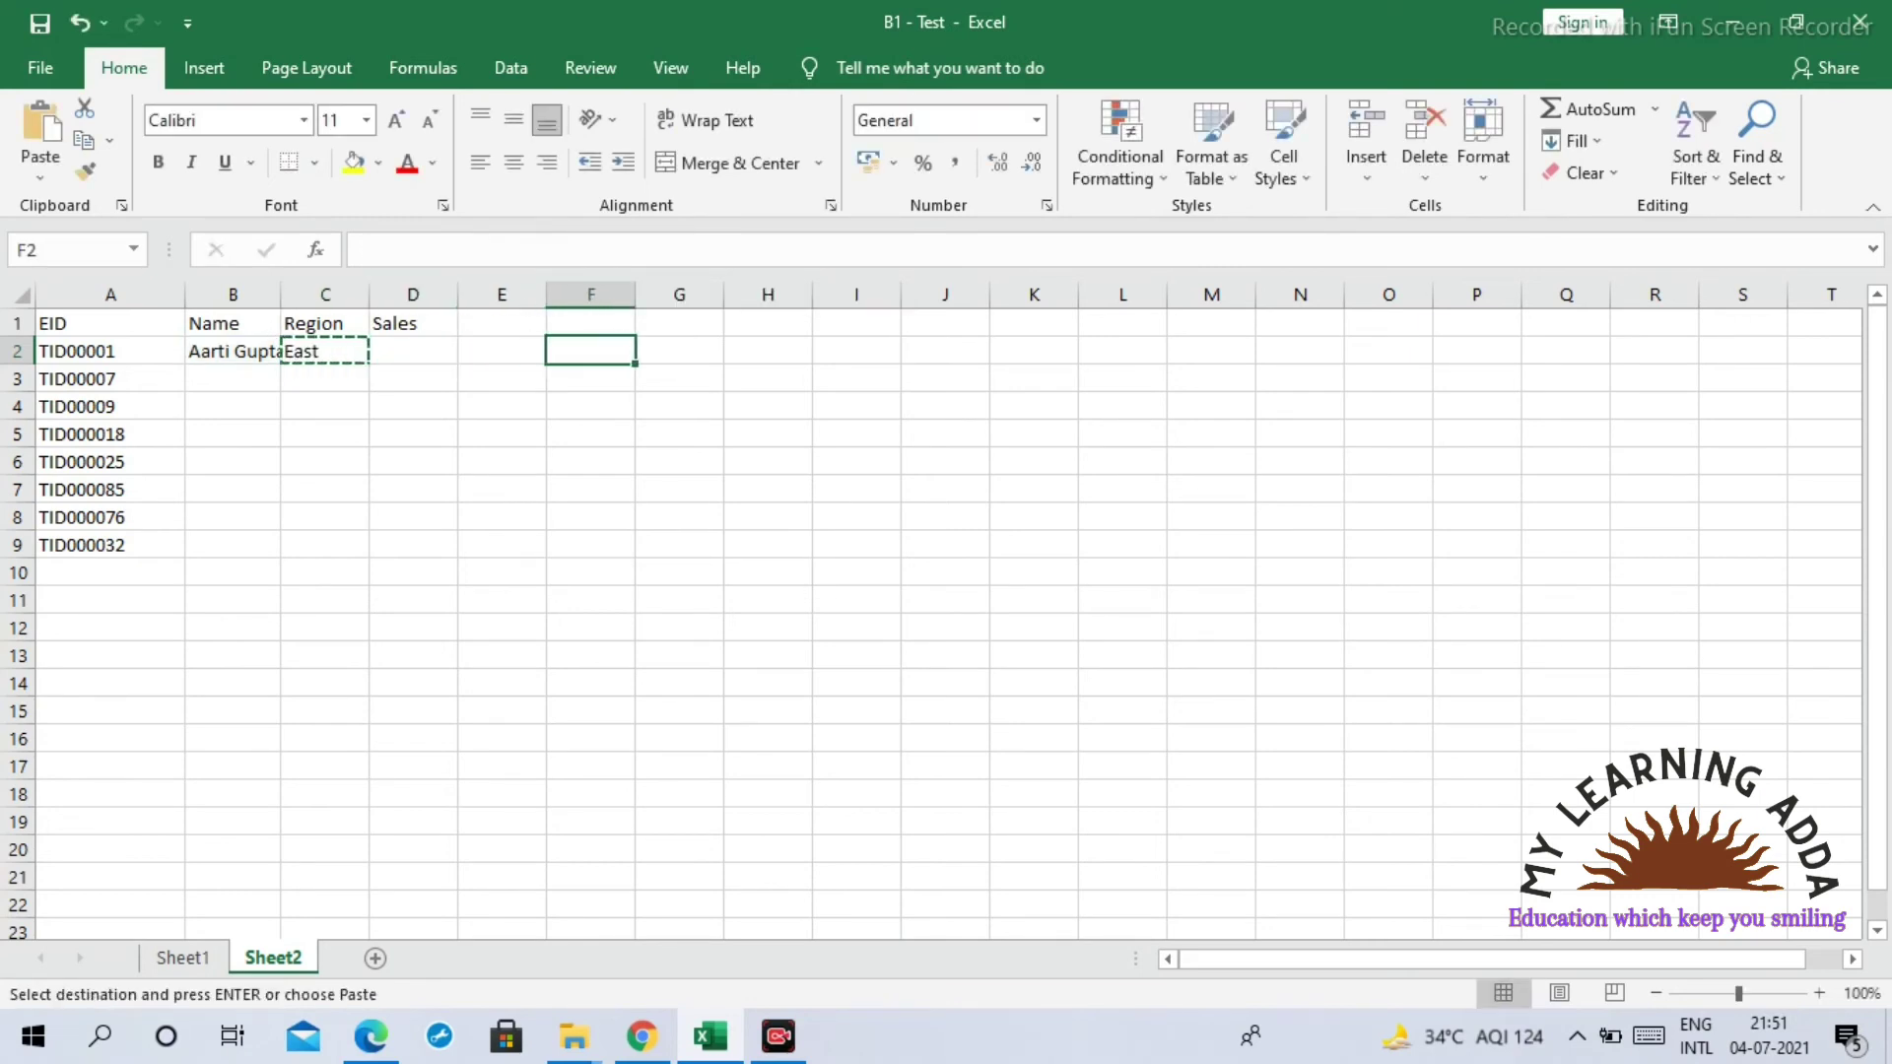
{"action": "key", "text": "shift+Right"}
{"action": "key", "text": "shift+Right"}
{"action": "key", "text": "shift+Right"}
{"action": "key", "text": "shift+Right"}
{"action": "key", "text": "shift+Right"}
{"action": "key", "text": "Return"}
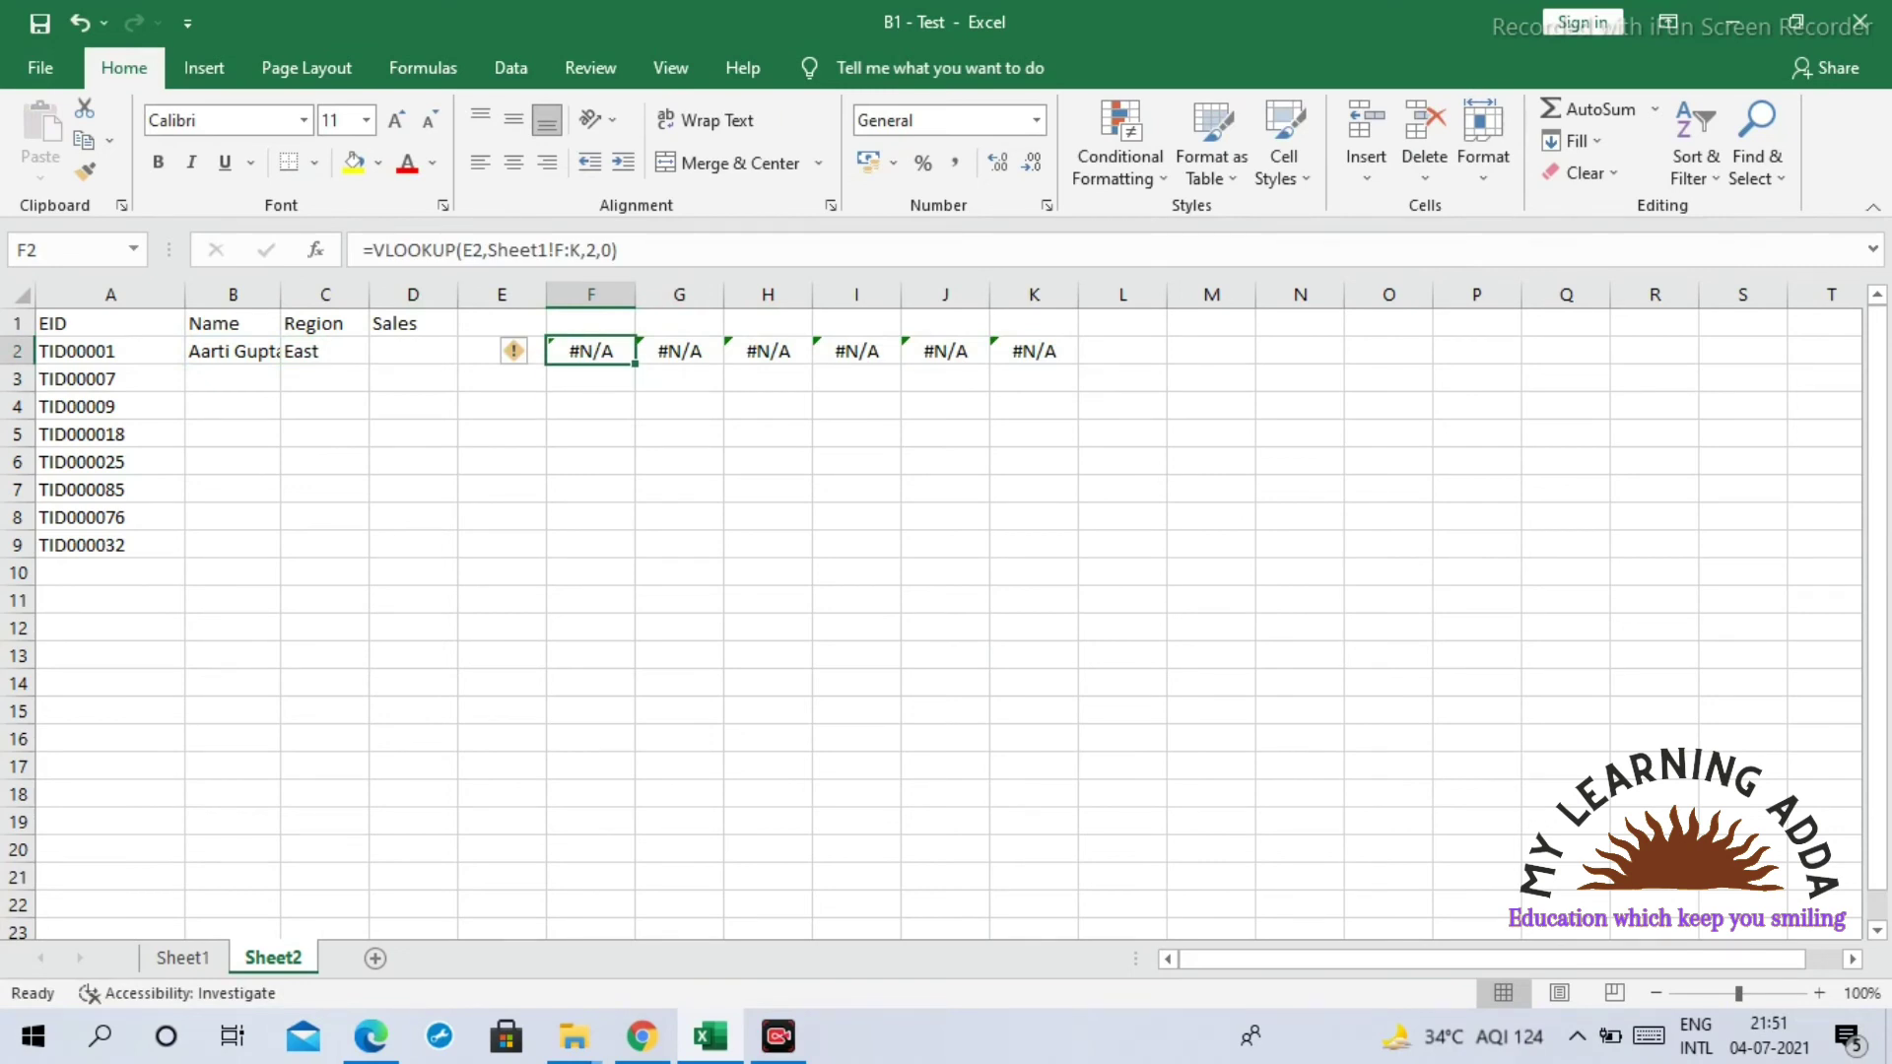
{"action": "left_click", "coordinate": [679, 351]}
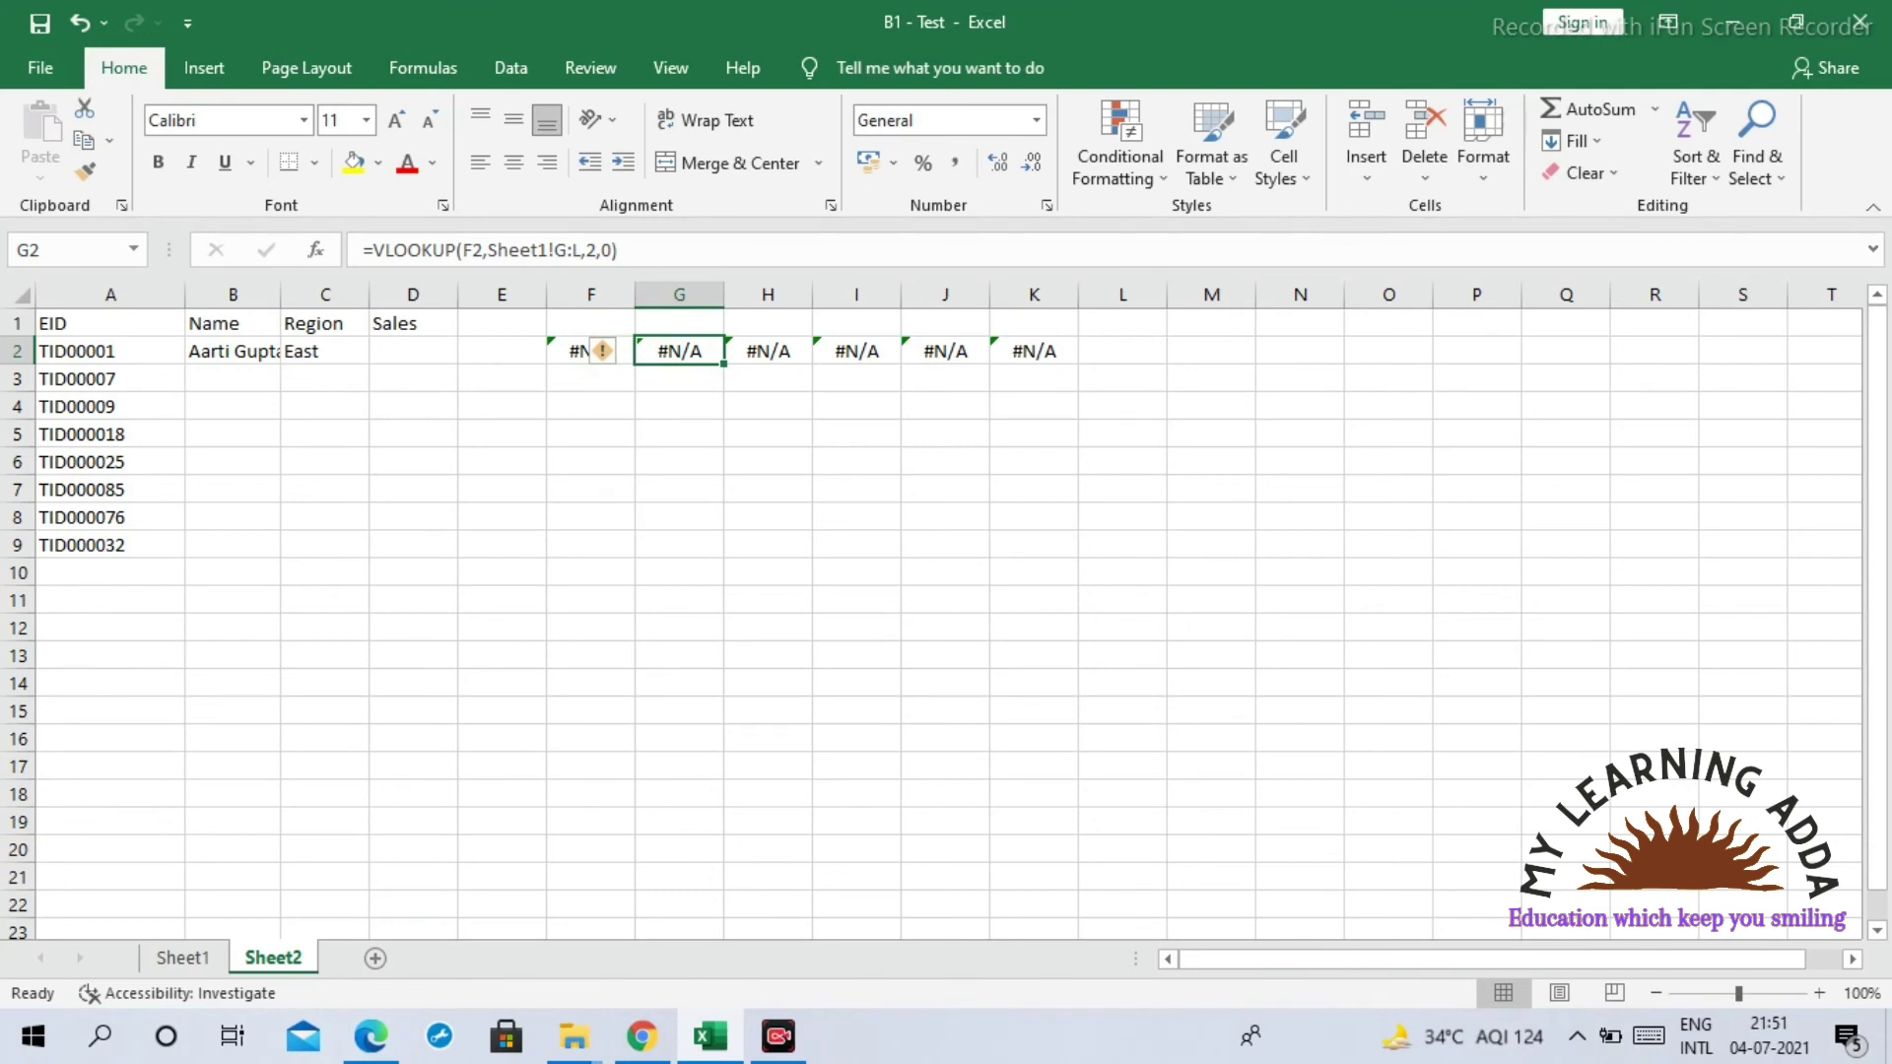
Step: Clear the test formulas from F2:K2
{"action": "key", "text": "Left"}
{"action": "key", "text": "shift+Right"}
{"action": "key", "text": "shift+Right"}
{"action": "key", "text": "shift+Right"}
{"action": "key", "text": "shift+Right"}
{"action": "key", "text": "shift+Right"}
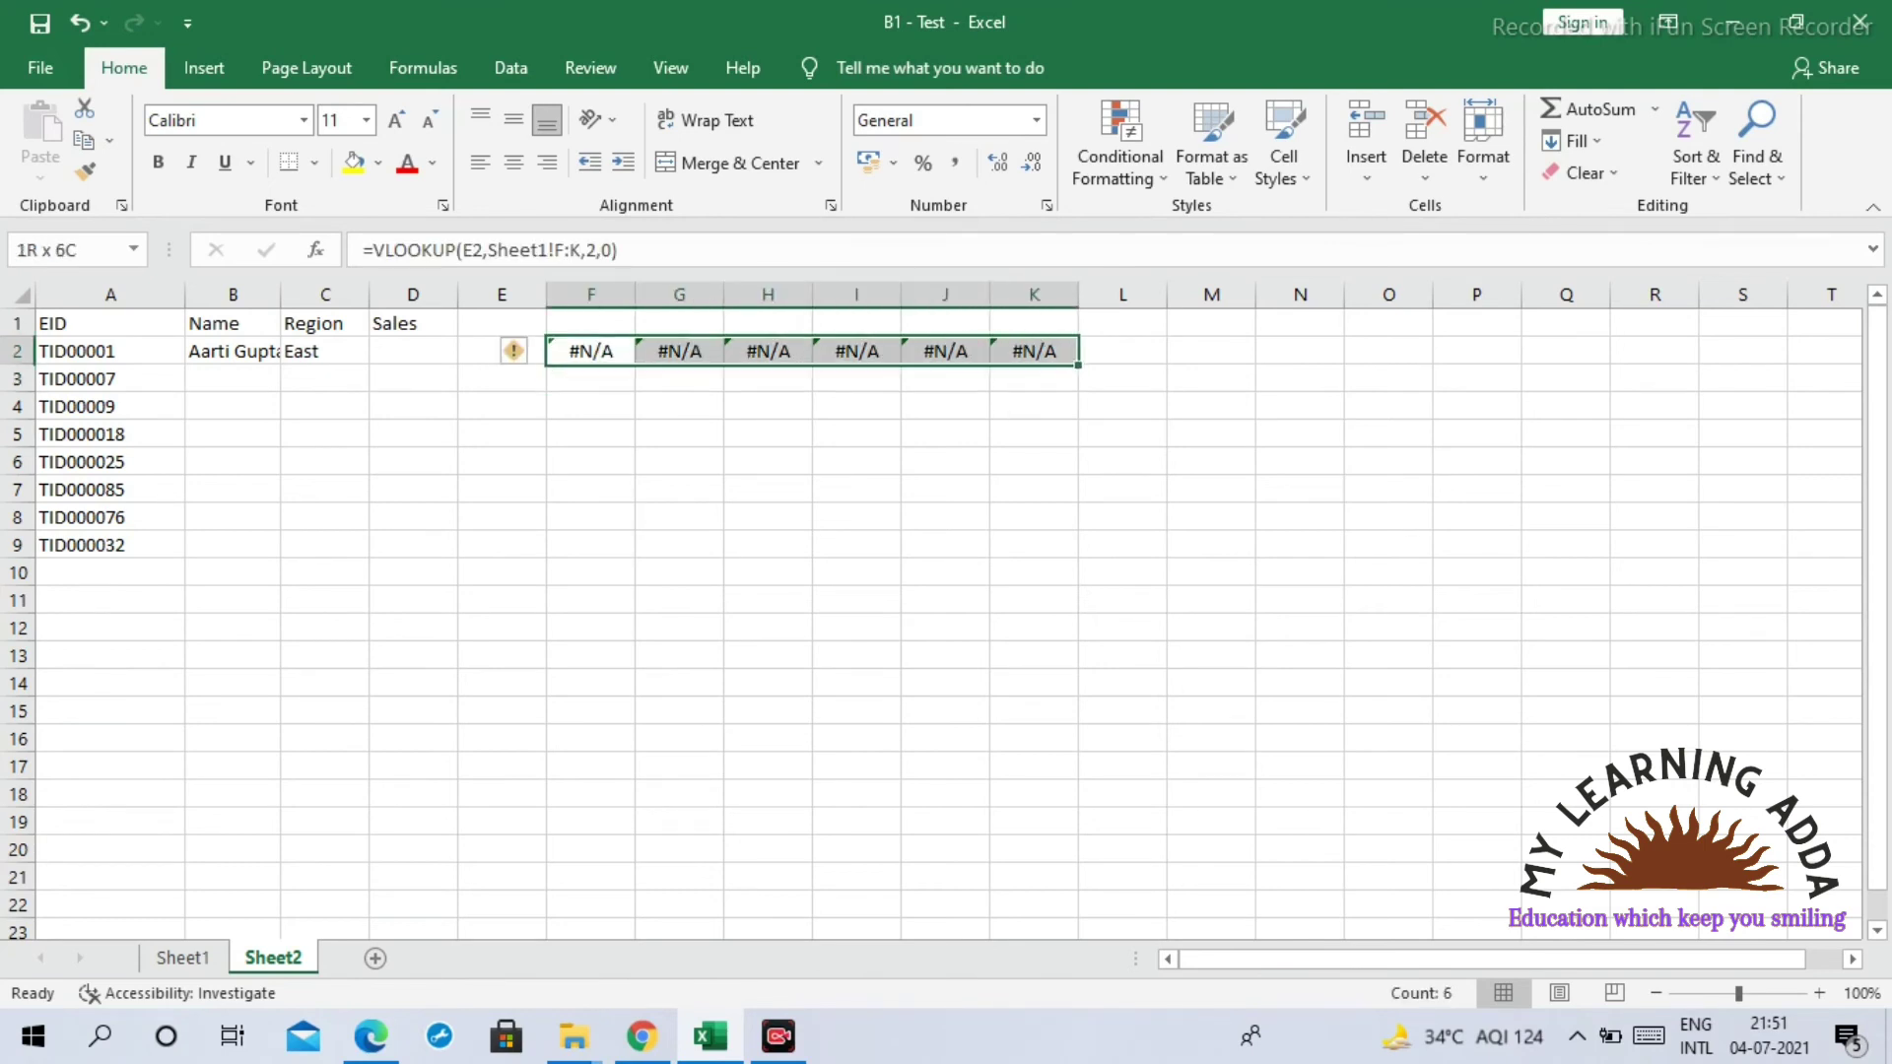
{"action": "key", "text": "ctrl+v"}
{"action": "key", "text": "Delete"}
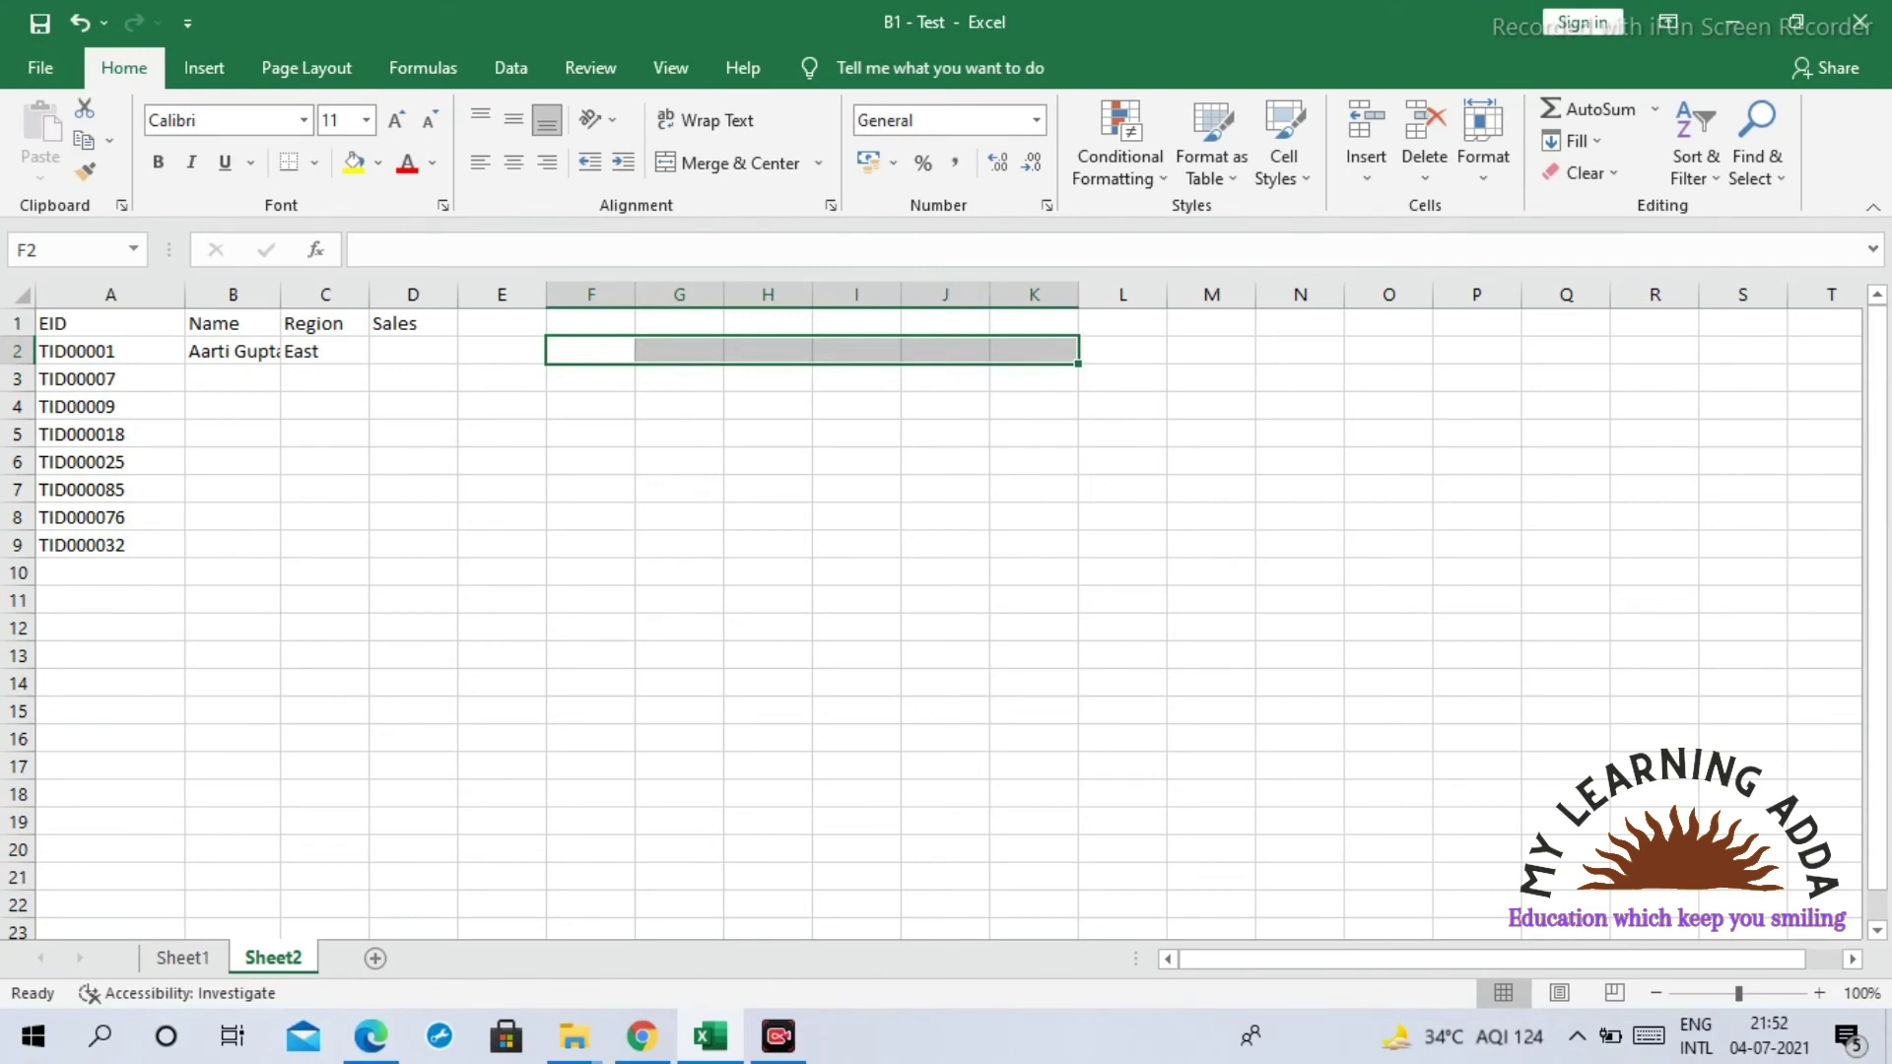
Step: Lock the table array in the B2 VLOOKUP formula as Sheet1!$B:$G
{"action": "left_click", "coordinate": [325, 350]}
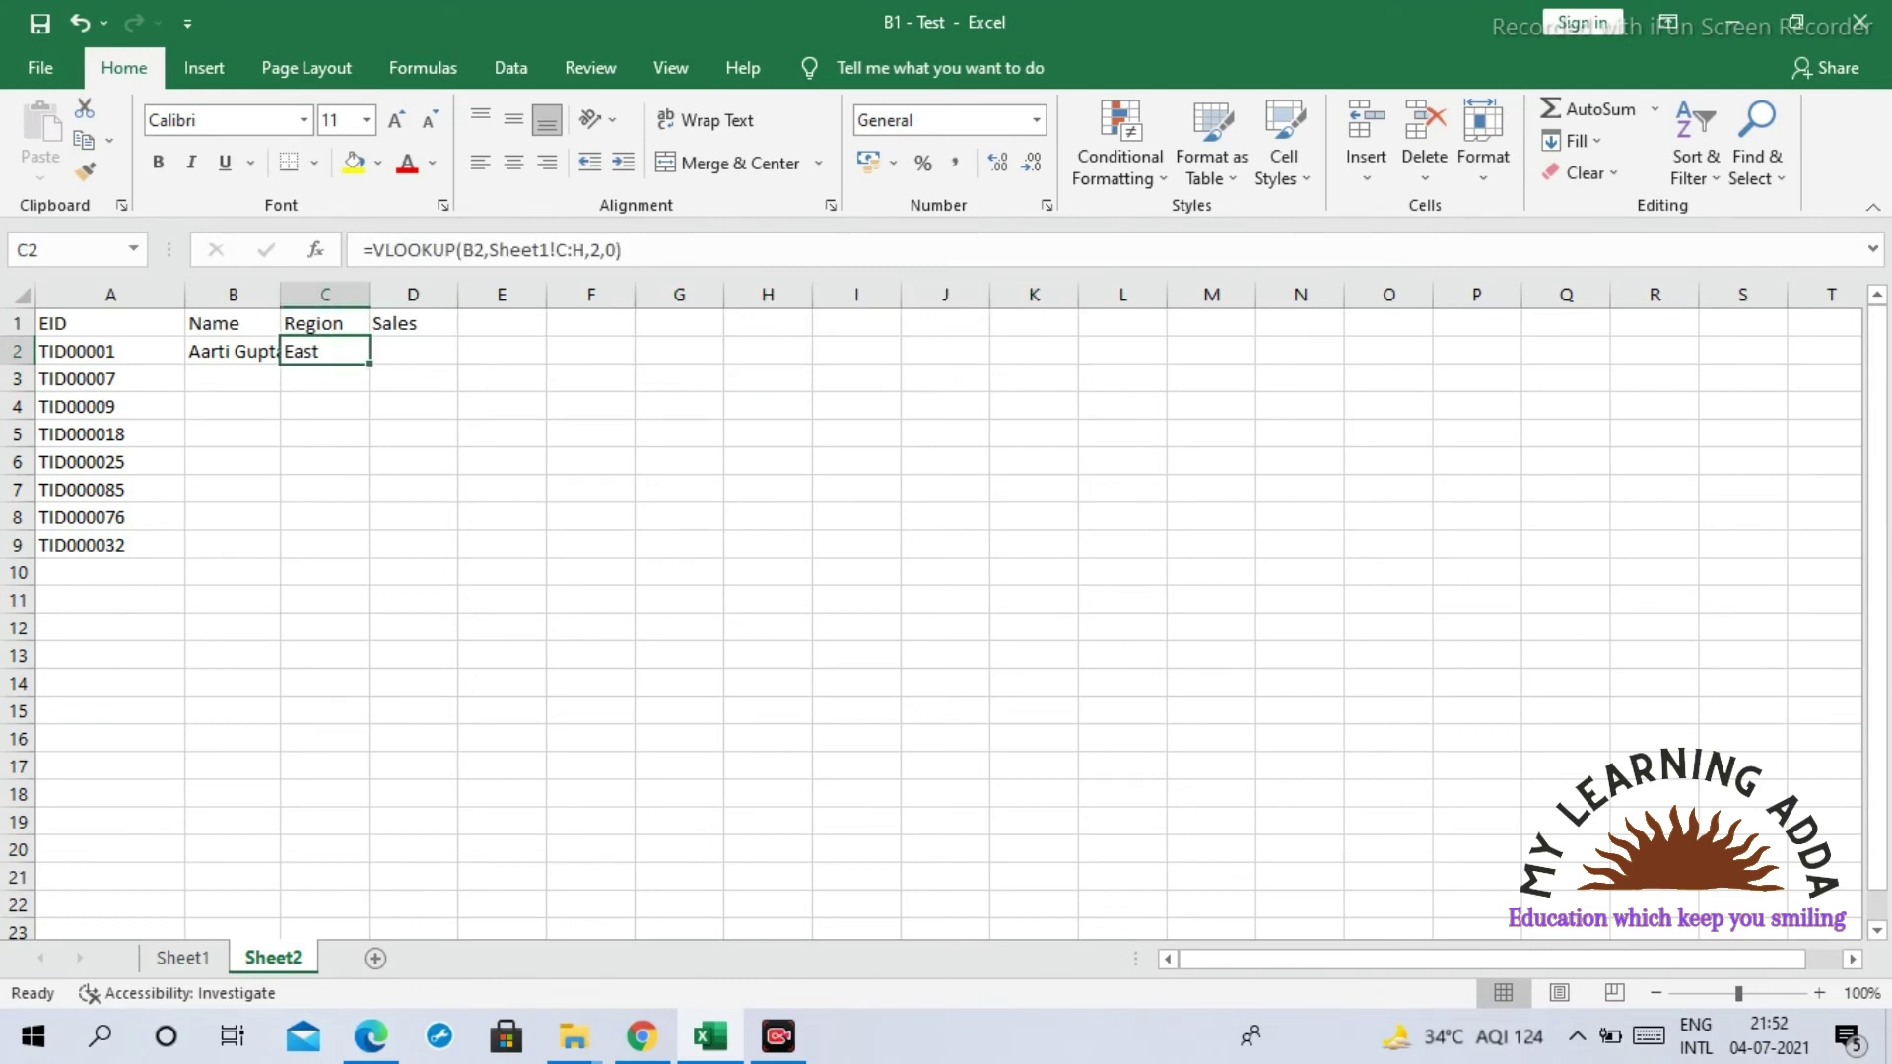
{"action": "left_click", "coordinate": [232, 350]}
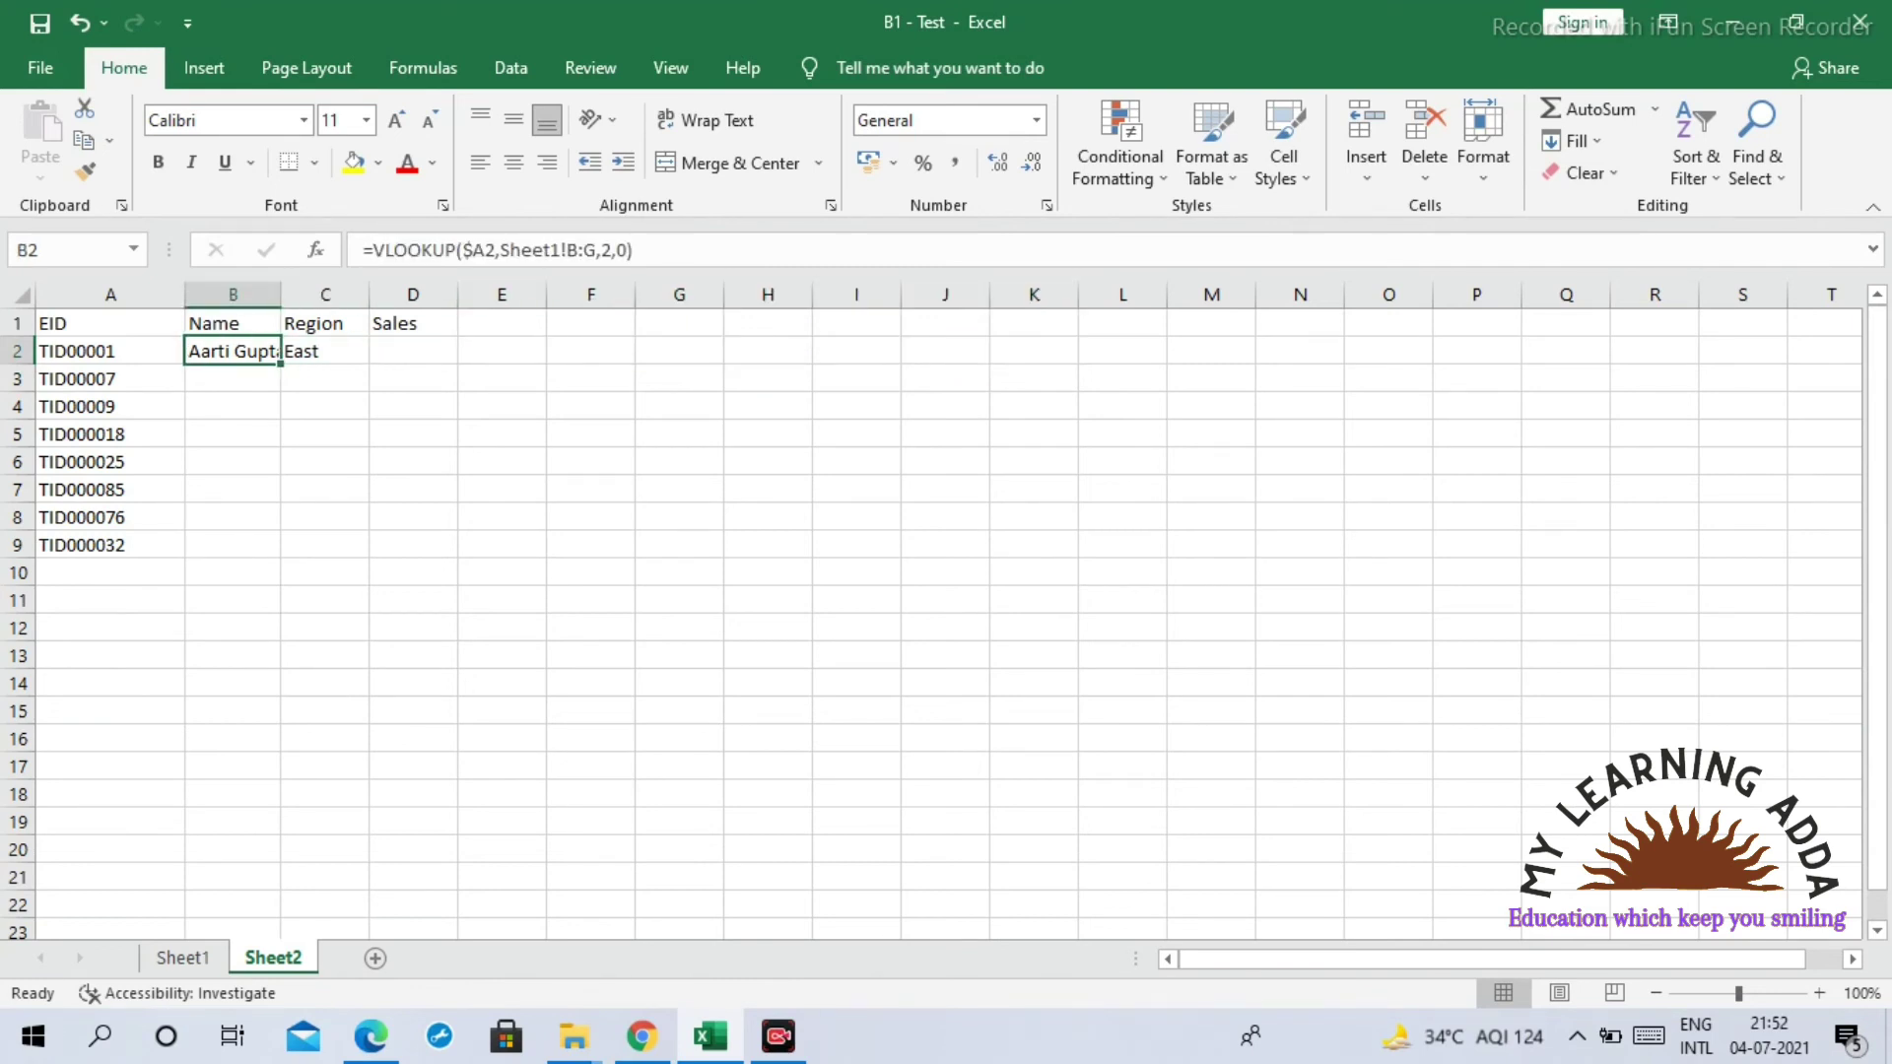
{"action": "left_click", "coordinate": [596, 249]}
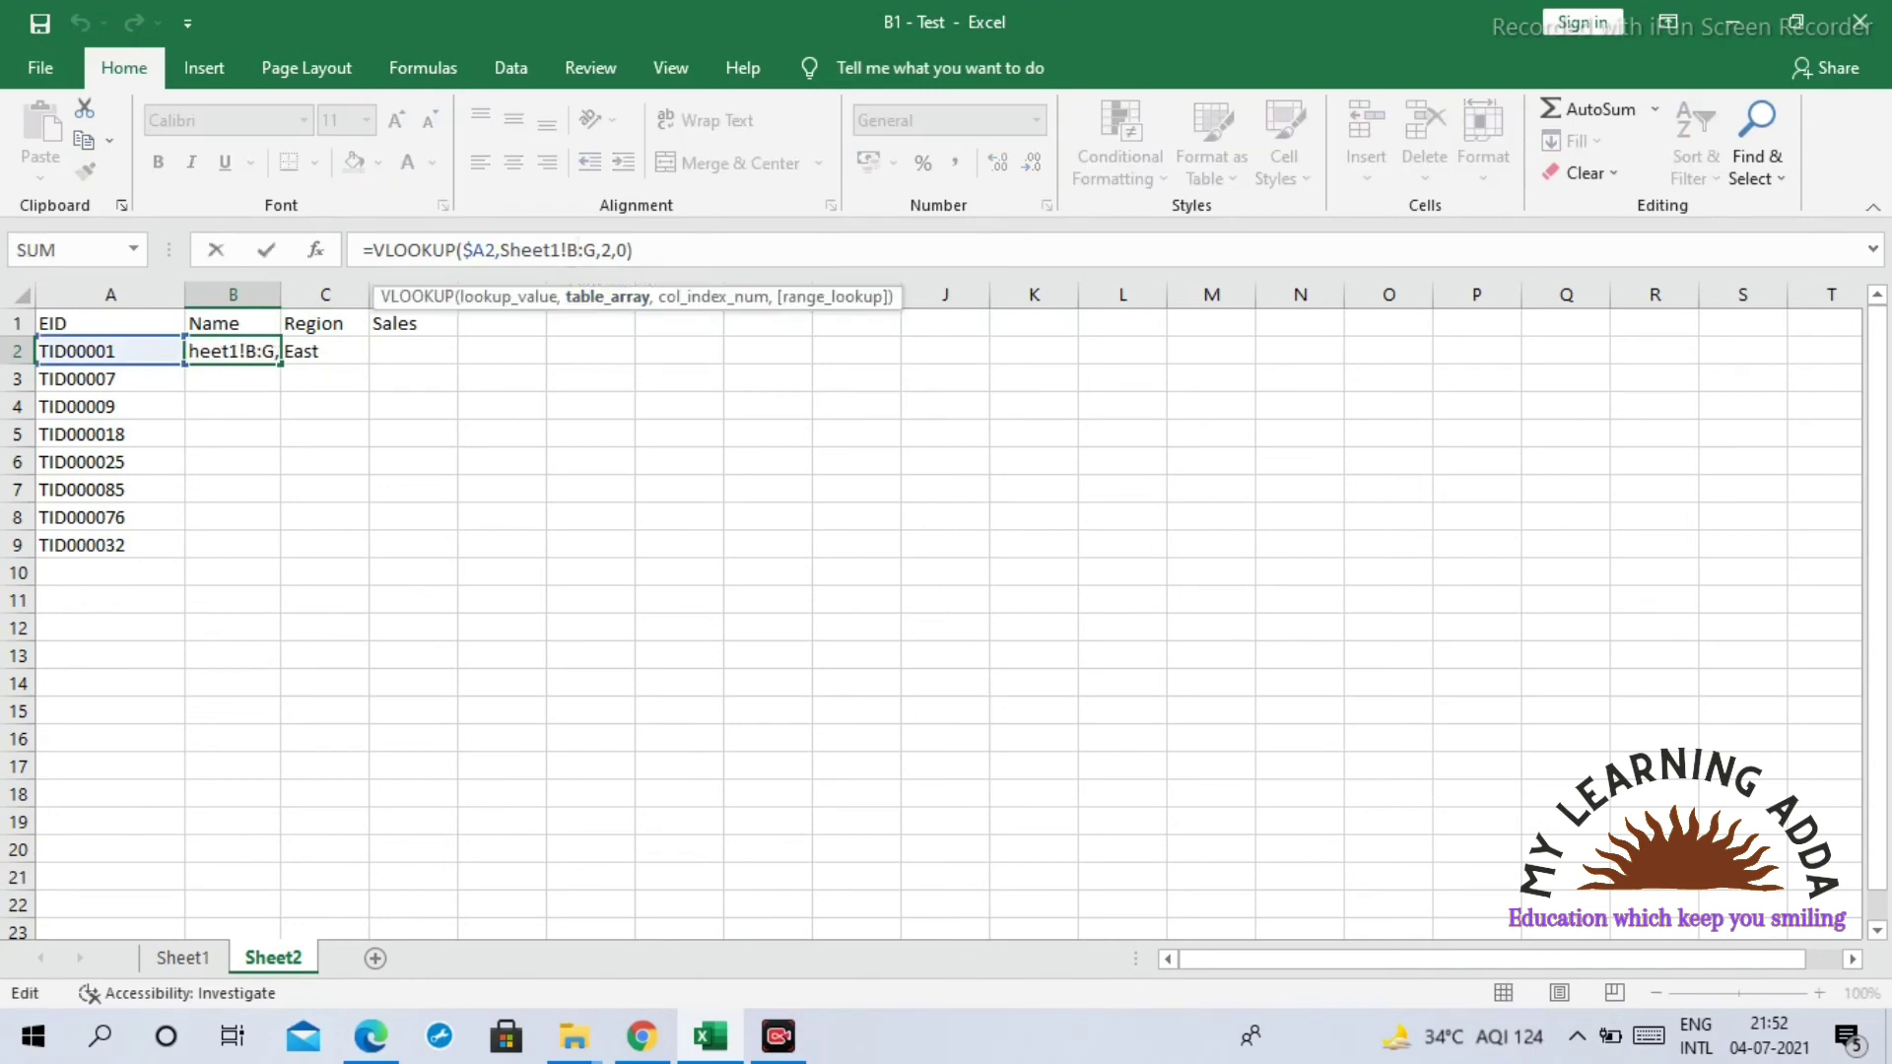
{"action": "key", "text": "F4"}
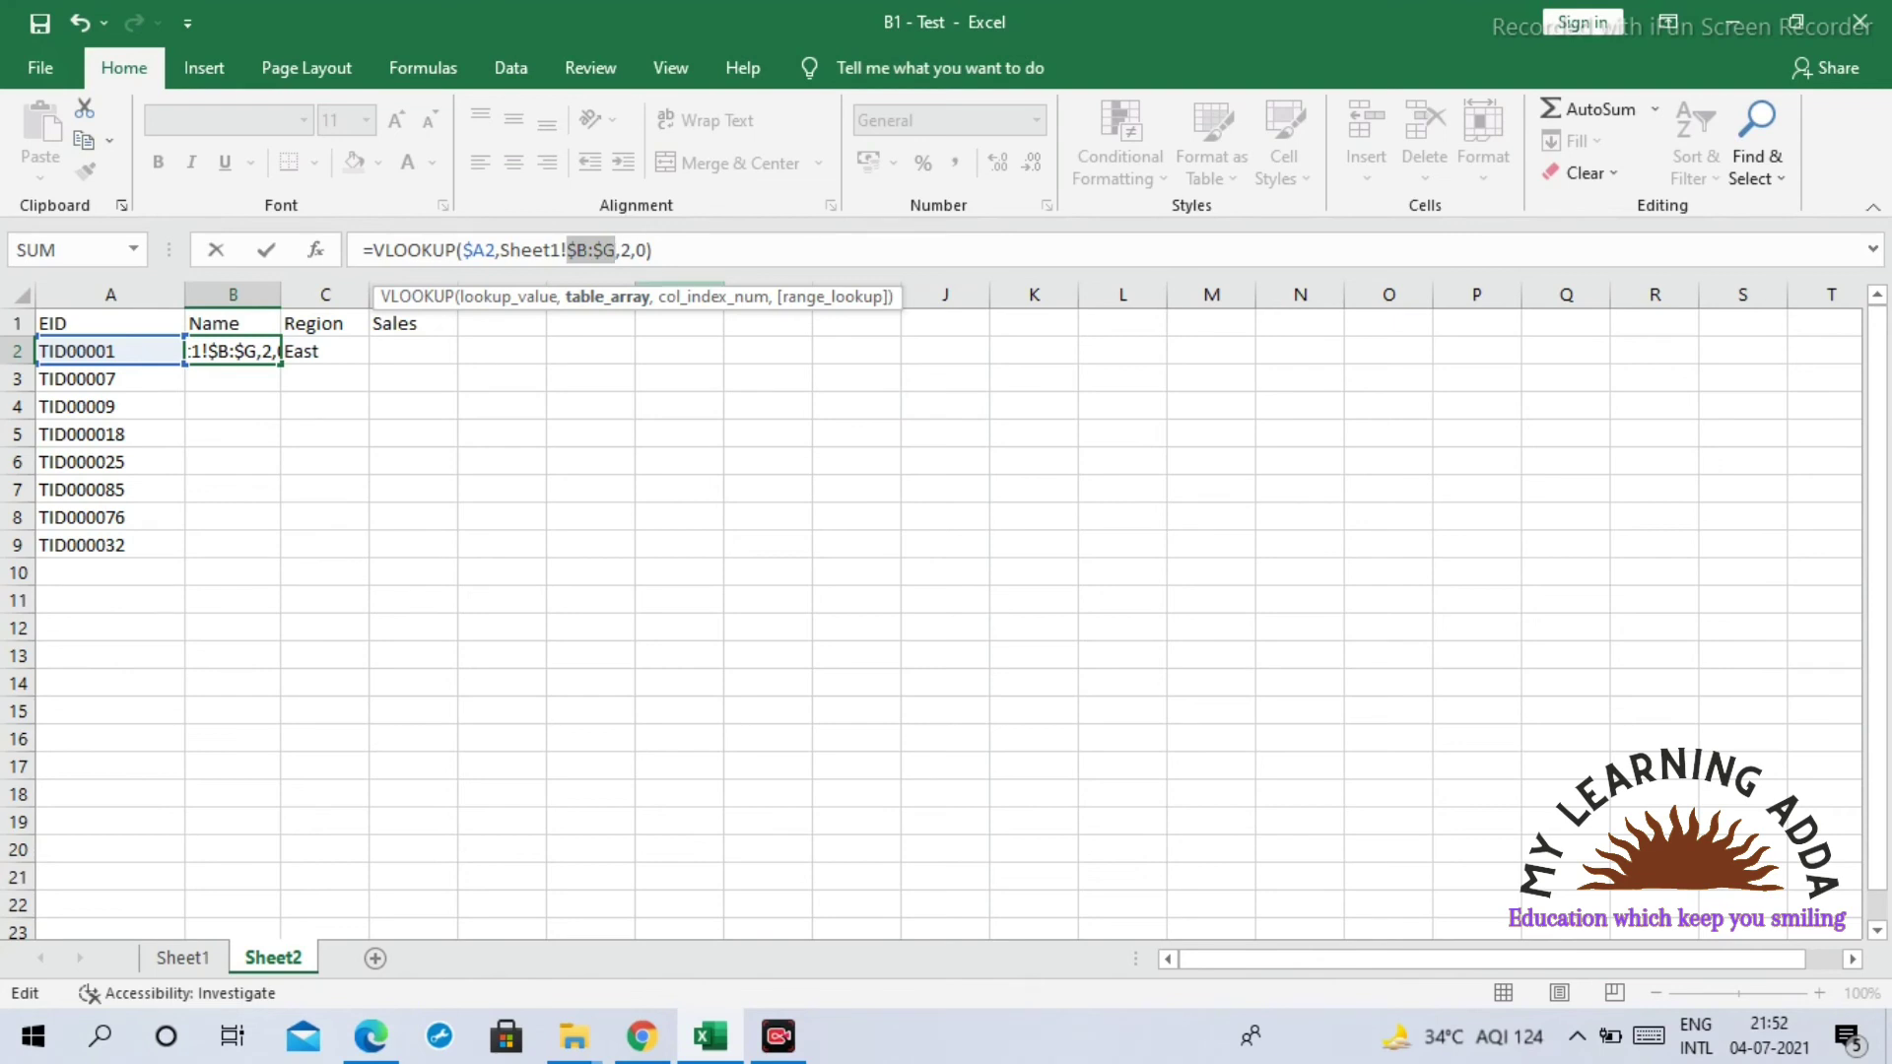
{"action": "key", "text": "Return"}
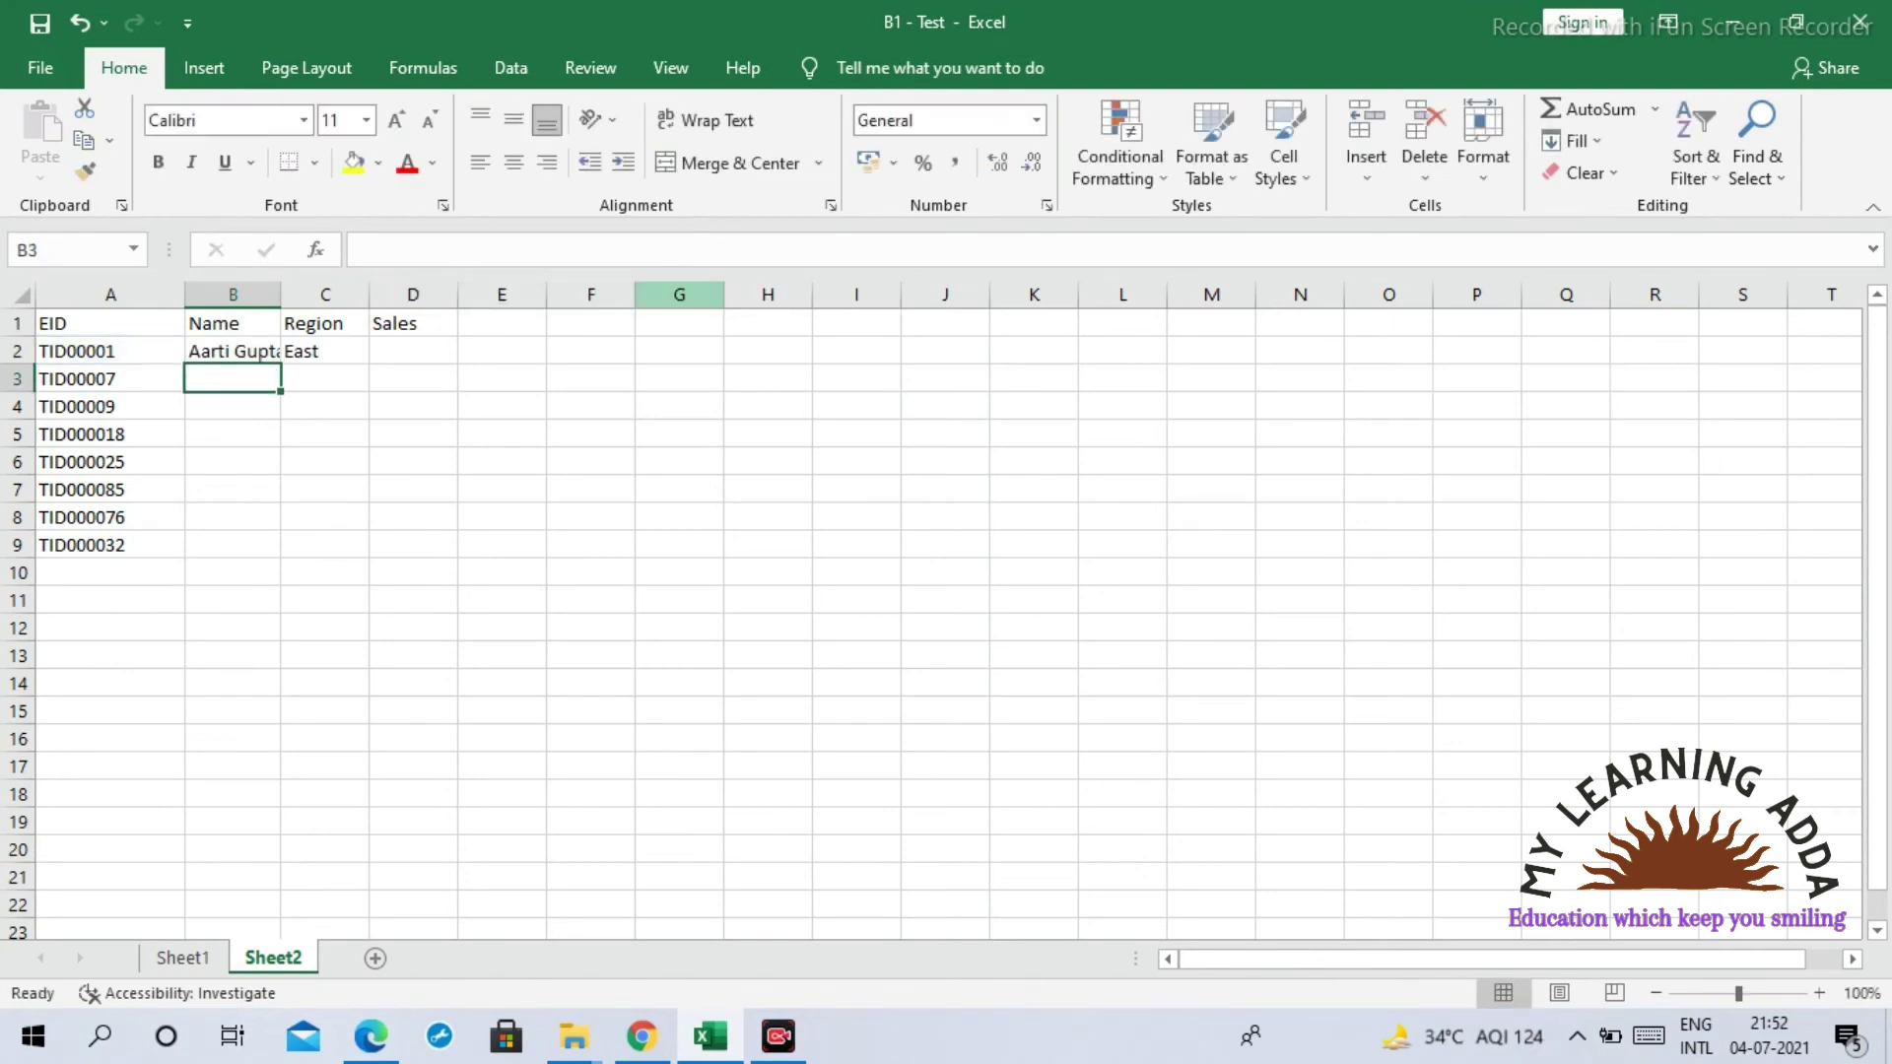
Step: Copy the locked VLOOKUP formula from B2 into C2:D2 and check the references in C2
{"action": "key", "text": "Up"}
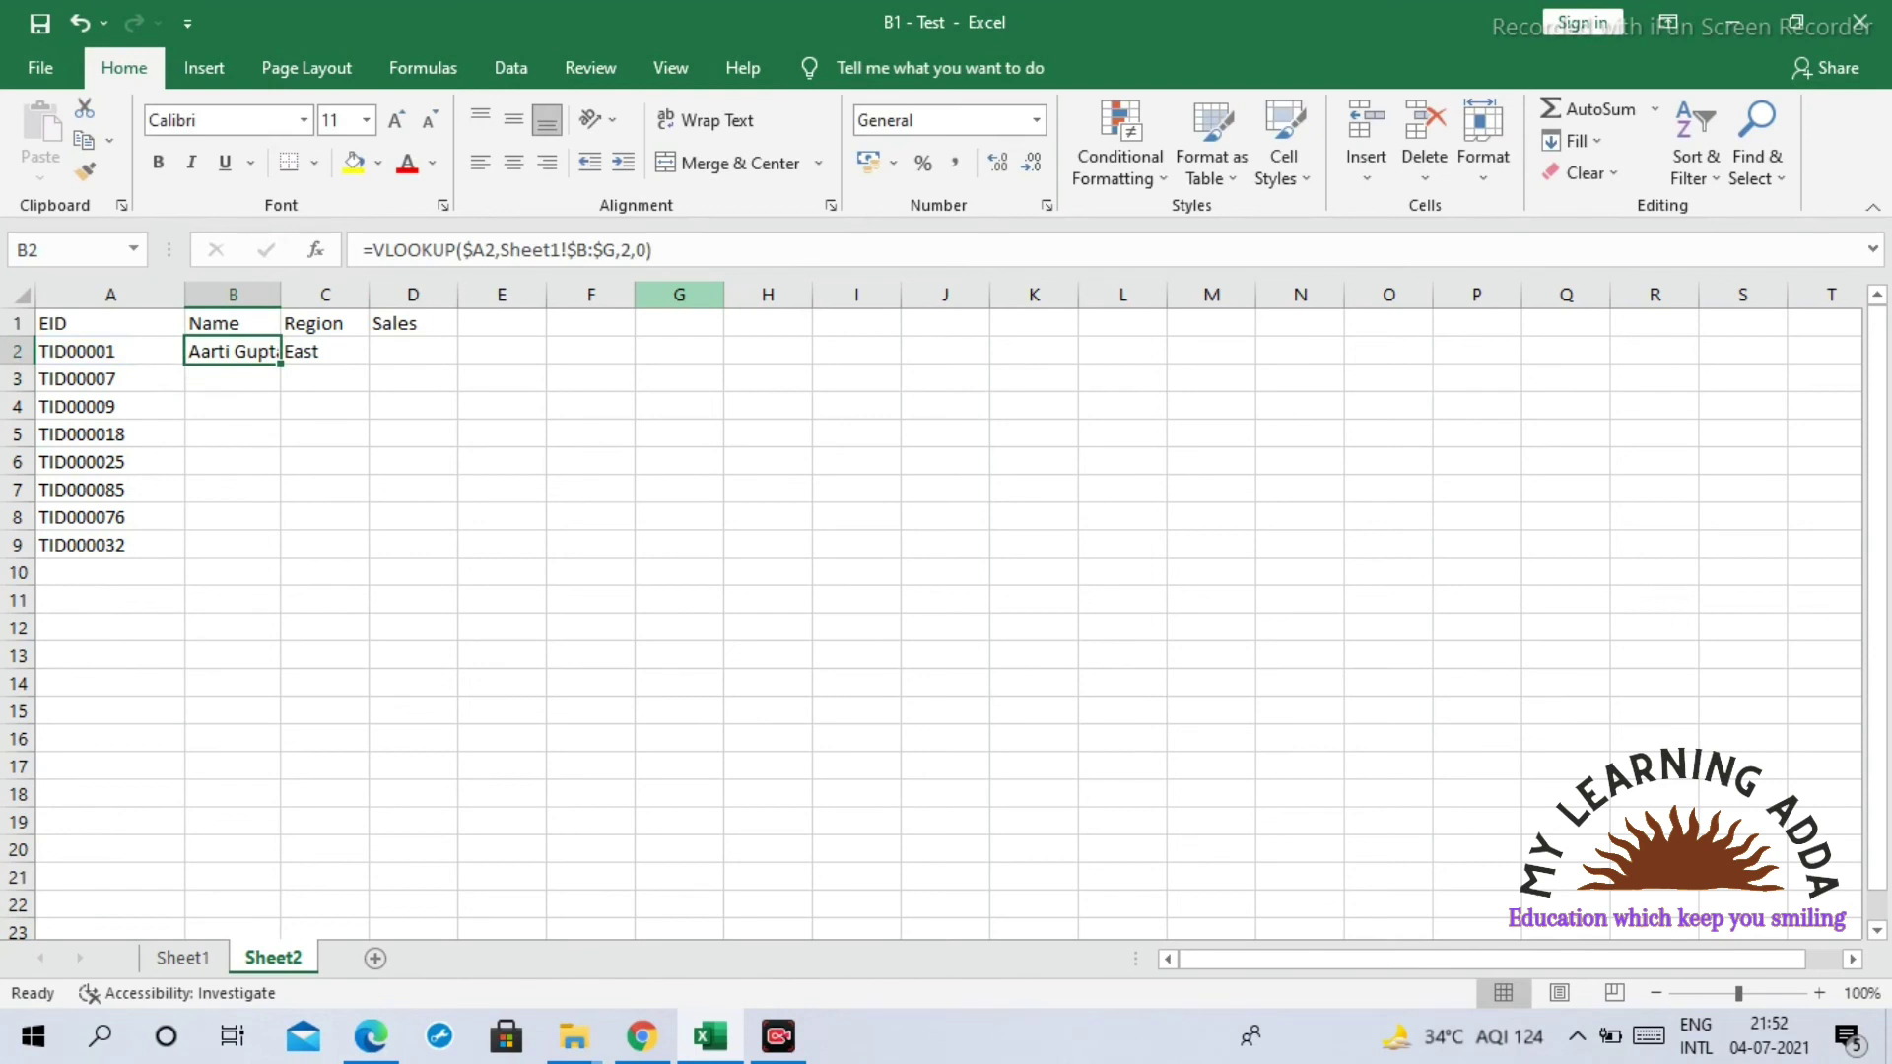
{"action": "key", "text": "ctrl+c"}
{"action": "key", "text": "Right"}
{"action": "key", "text": "shift+Right"}
{"action": "key", "text": "ctrl+v"}
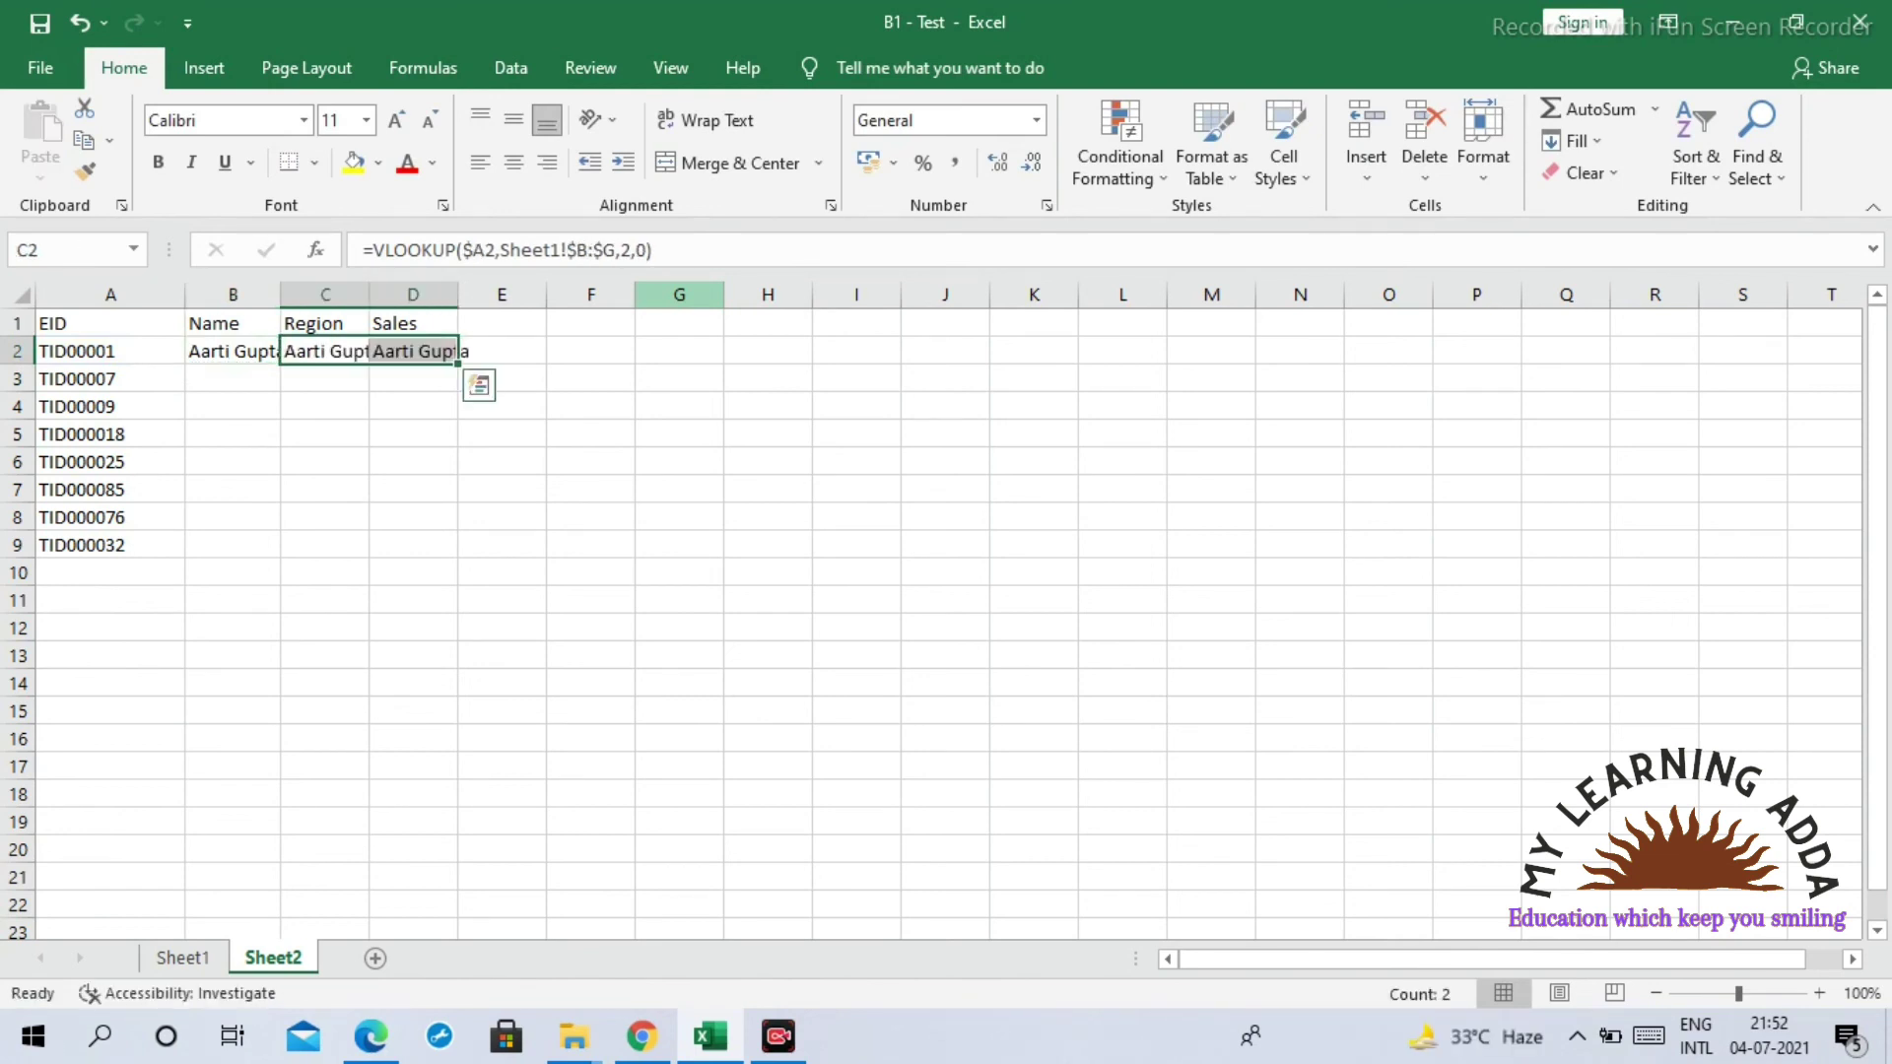
{"action": "key", "text": "shift+Left"}
{"action": "key", "text": "Left"}
{"action": "key", "text": "Right"}
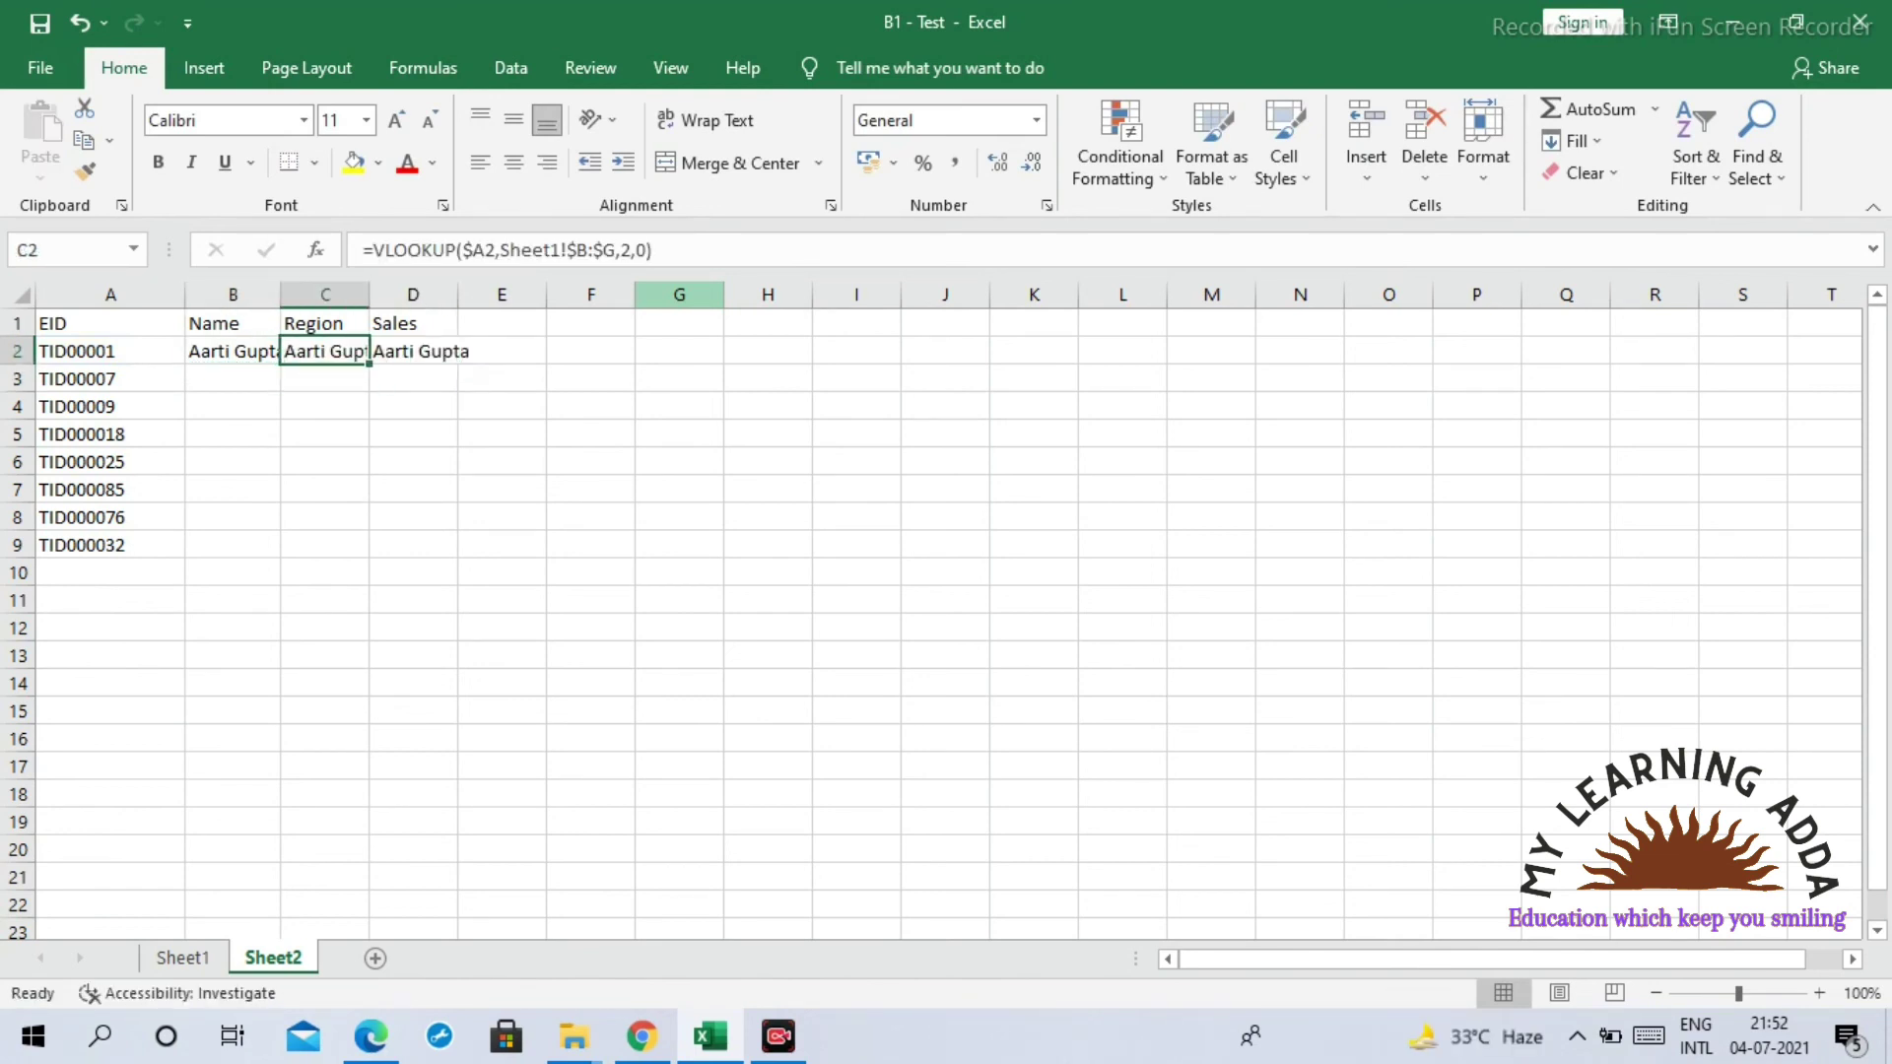
{"action": "key", "text": "XF86AudioLowerVolume"}
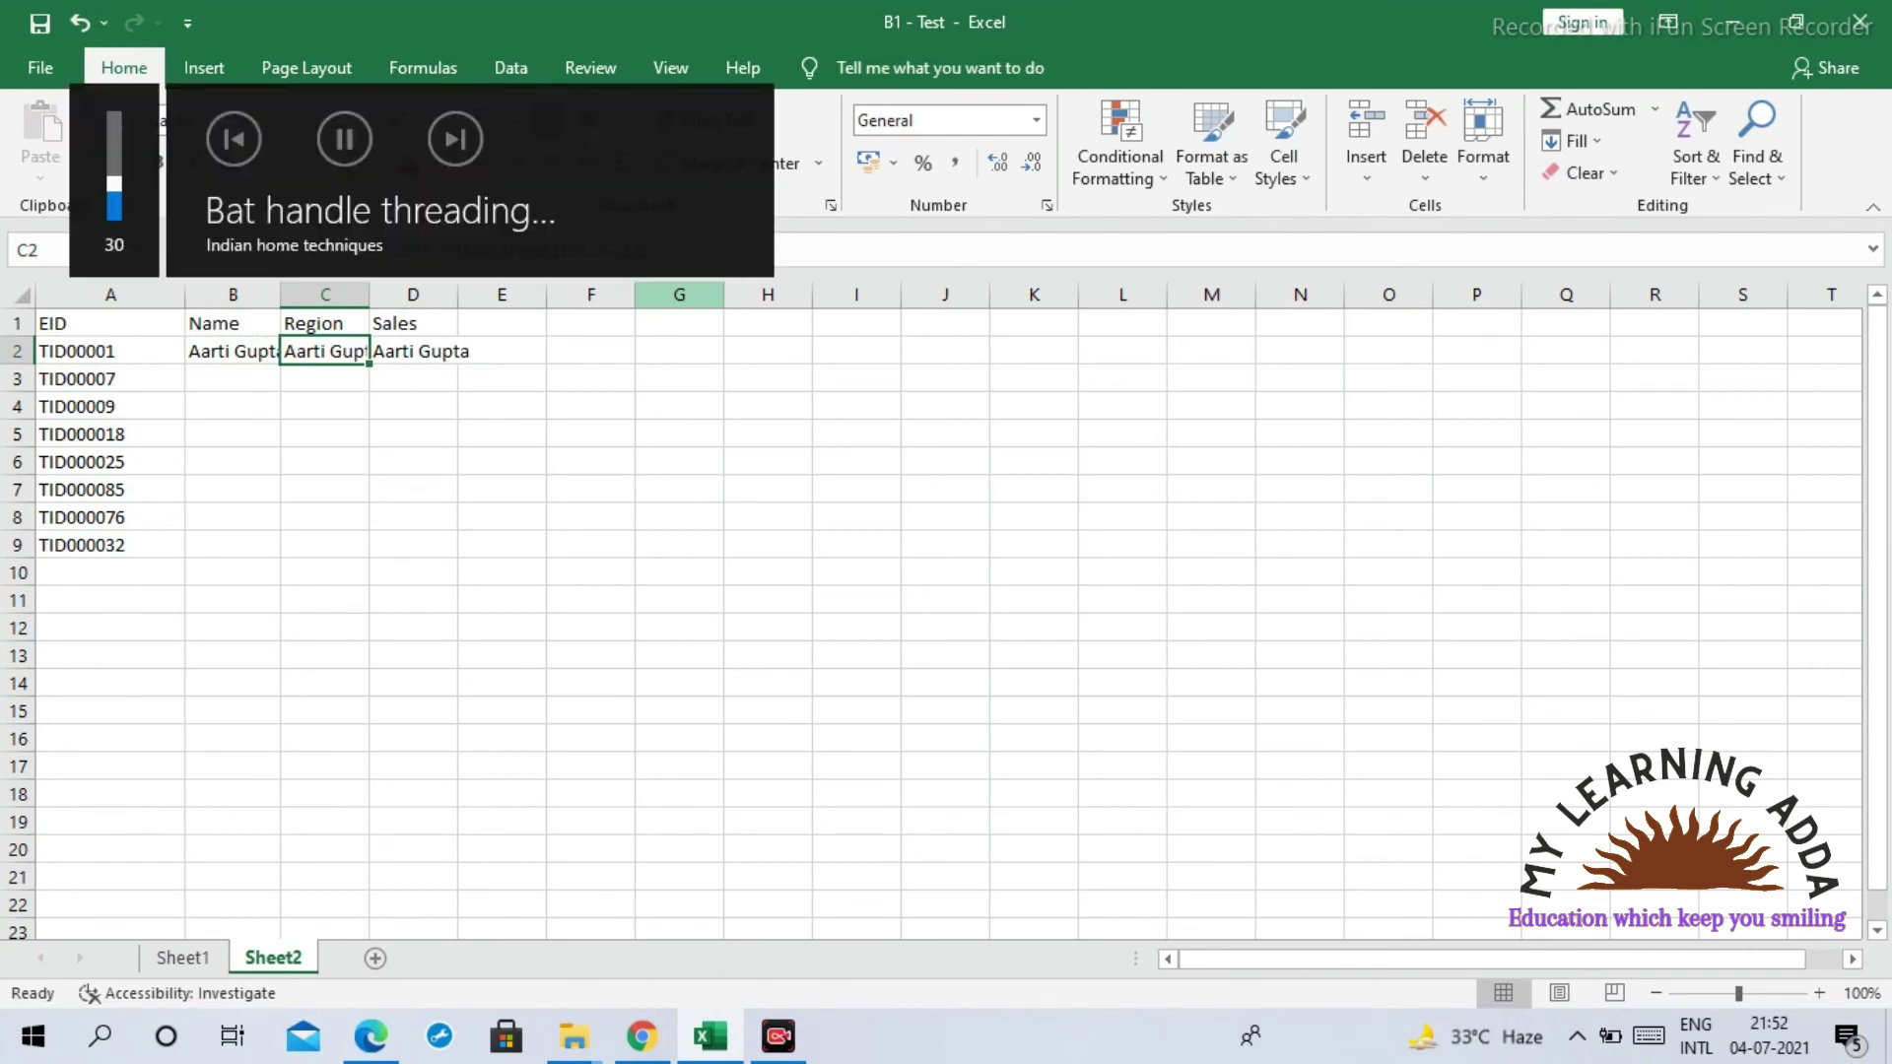
{"action": "left_click", "coordinate": [679, 434]}
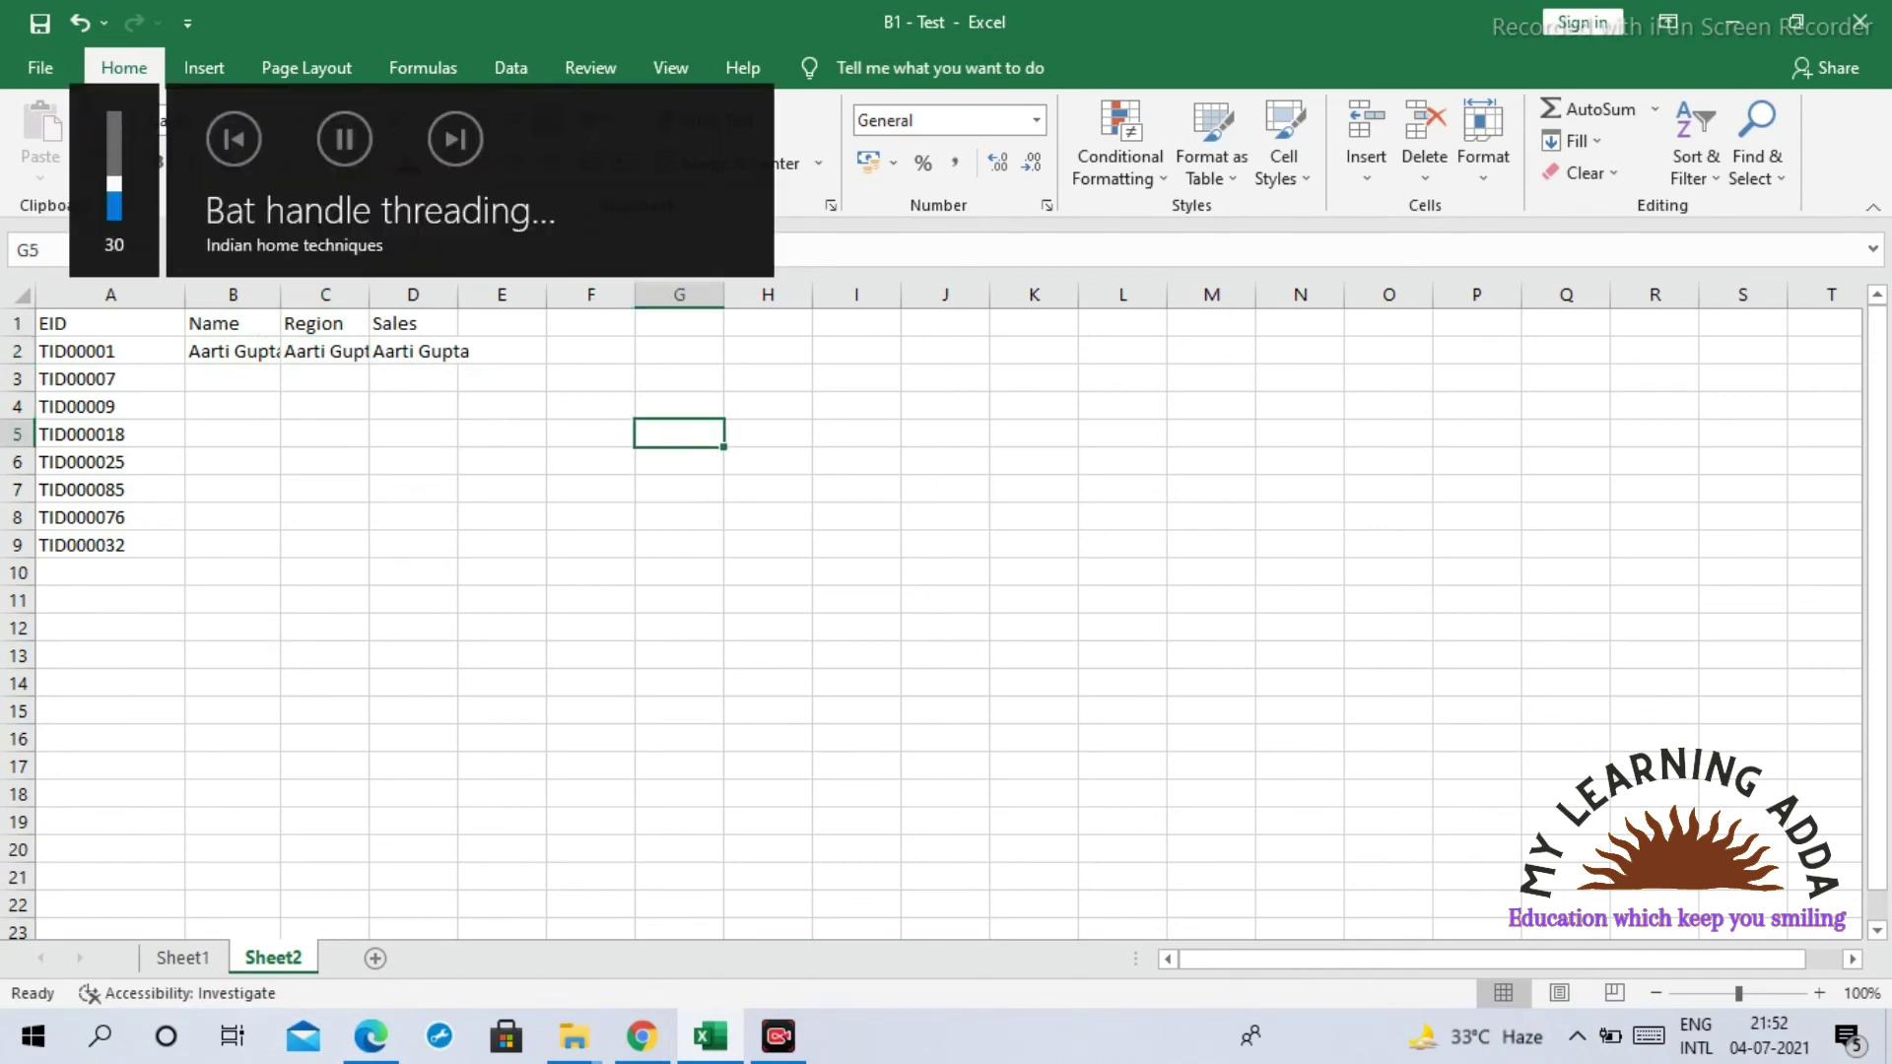
Step: Set the column index number in the Region formula in C2 to 3
{"action": "left_click", "coordinate": [326, 350]}
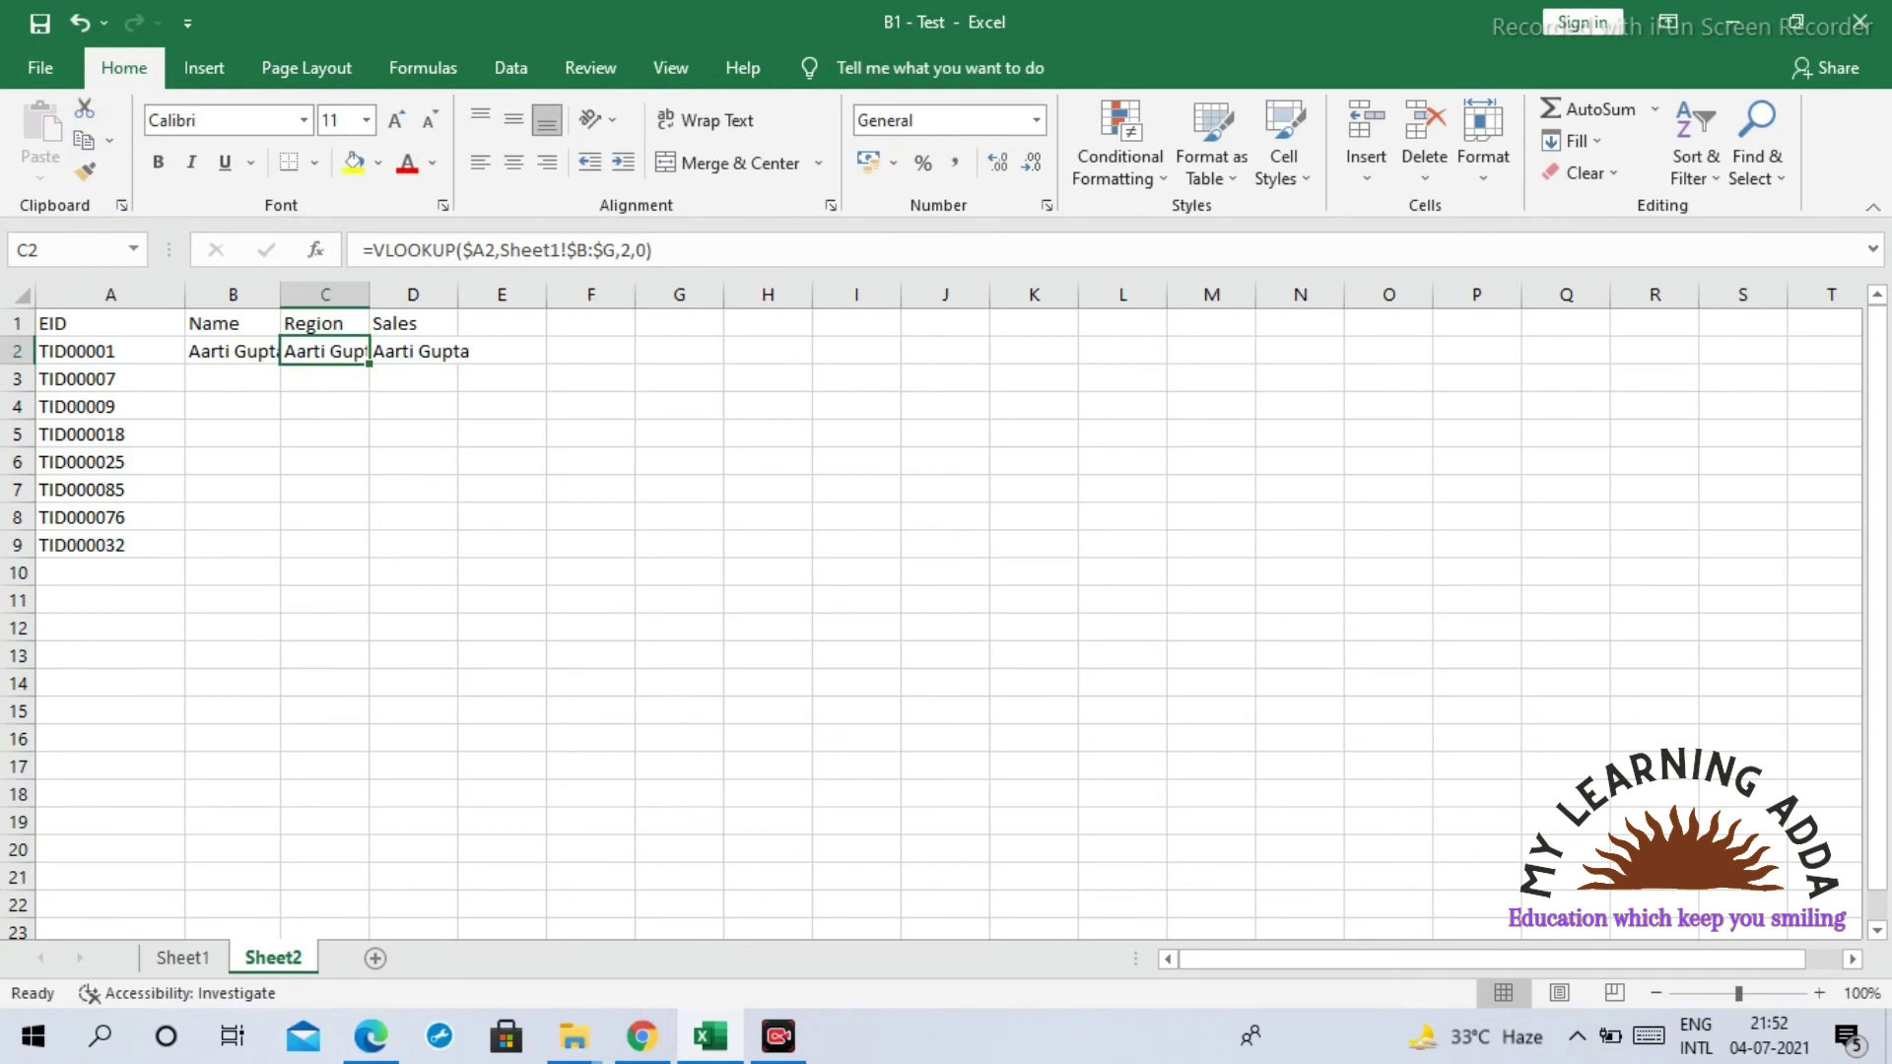
{"action": "left_click", "coordinate": [629, 250]}
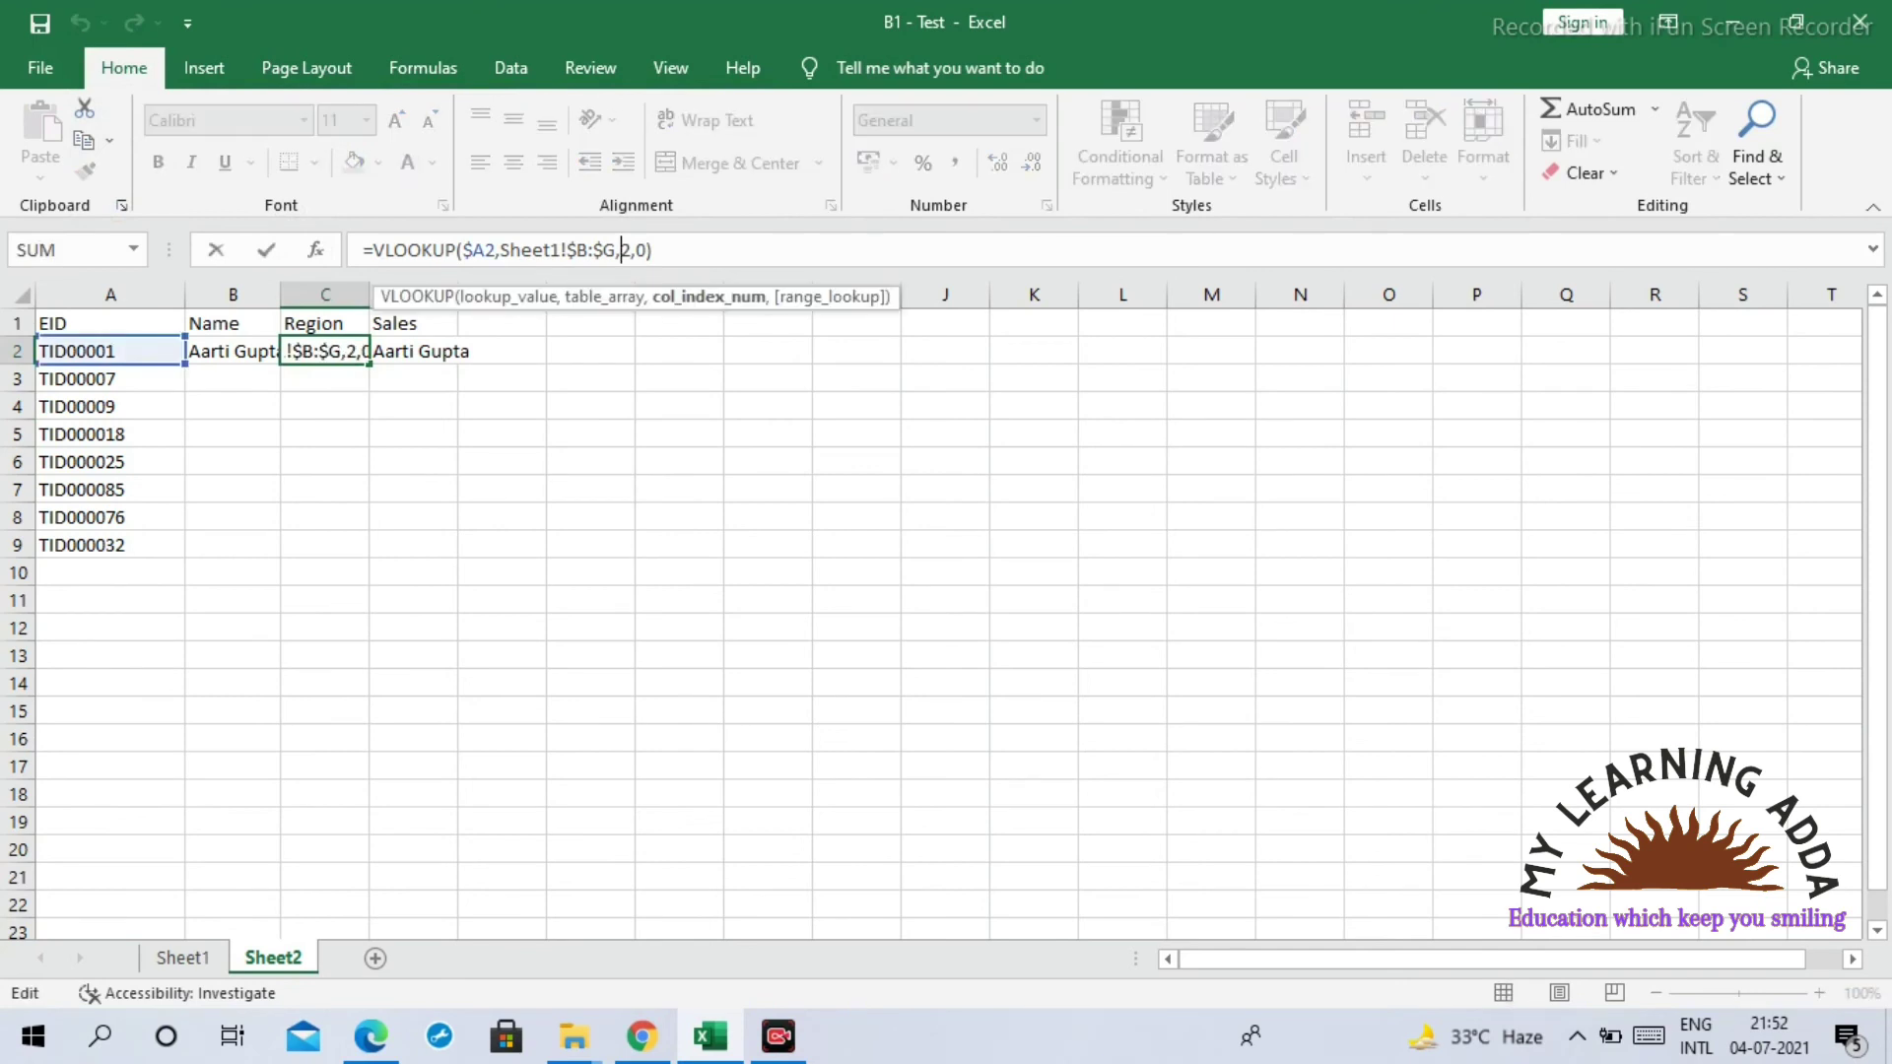
{"action": "key", "text": "Delete"}
{"action": "type", "text": "3"}
{"action": "key", "text": "Return"}
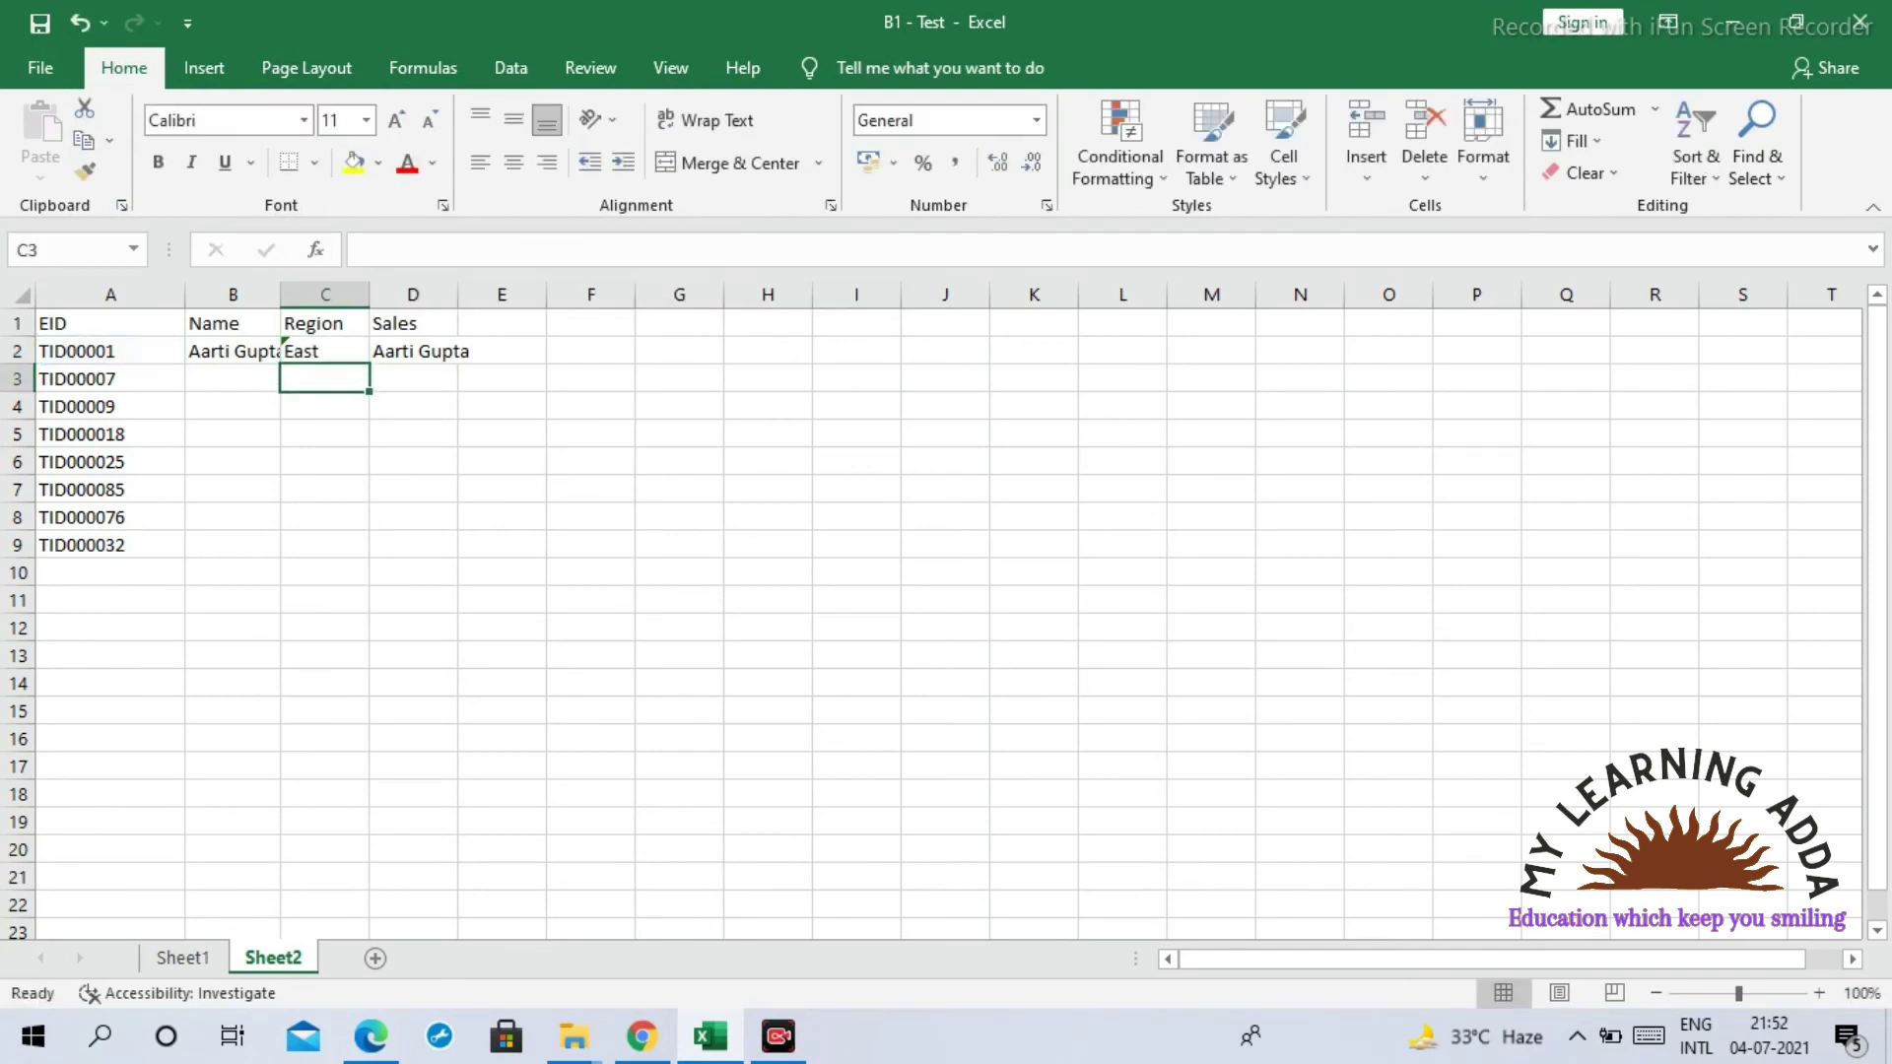
Step: Set the column index number in the Sales formula in D2 to 4
{"action": "left_click", "coordinate": [455, 352]}
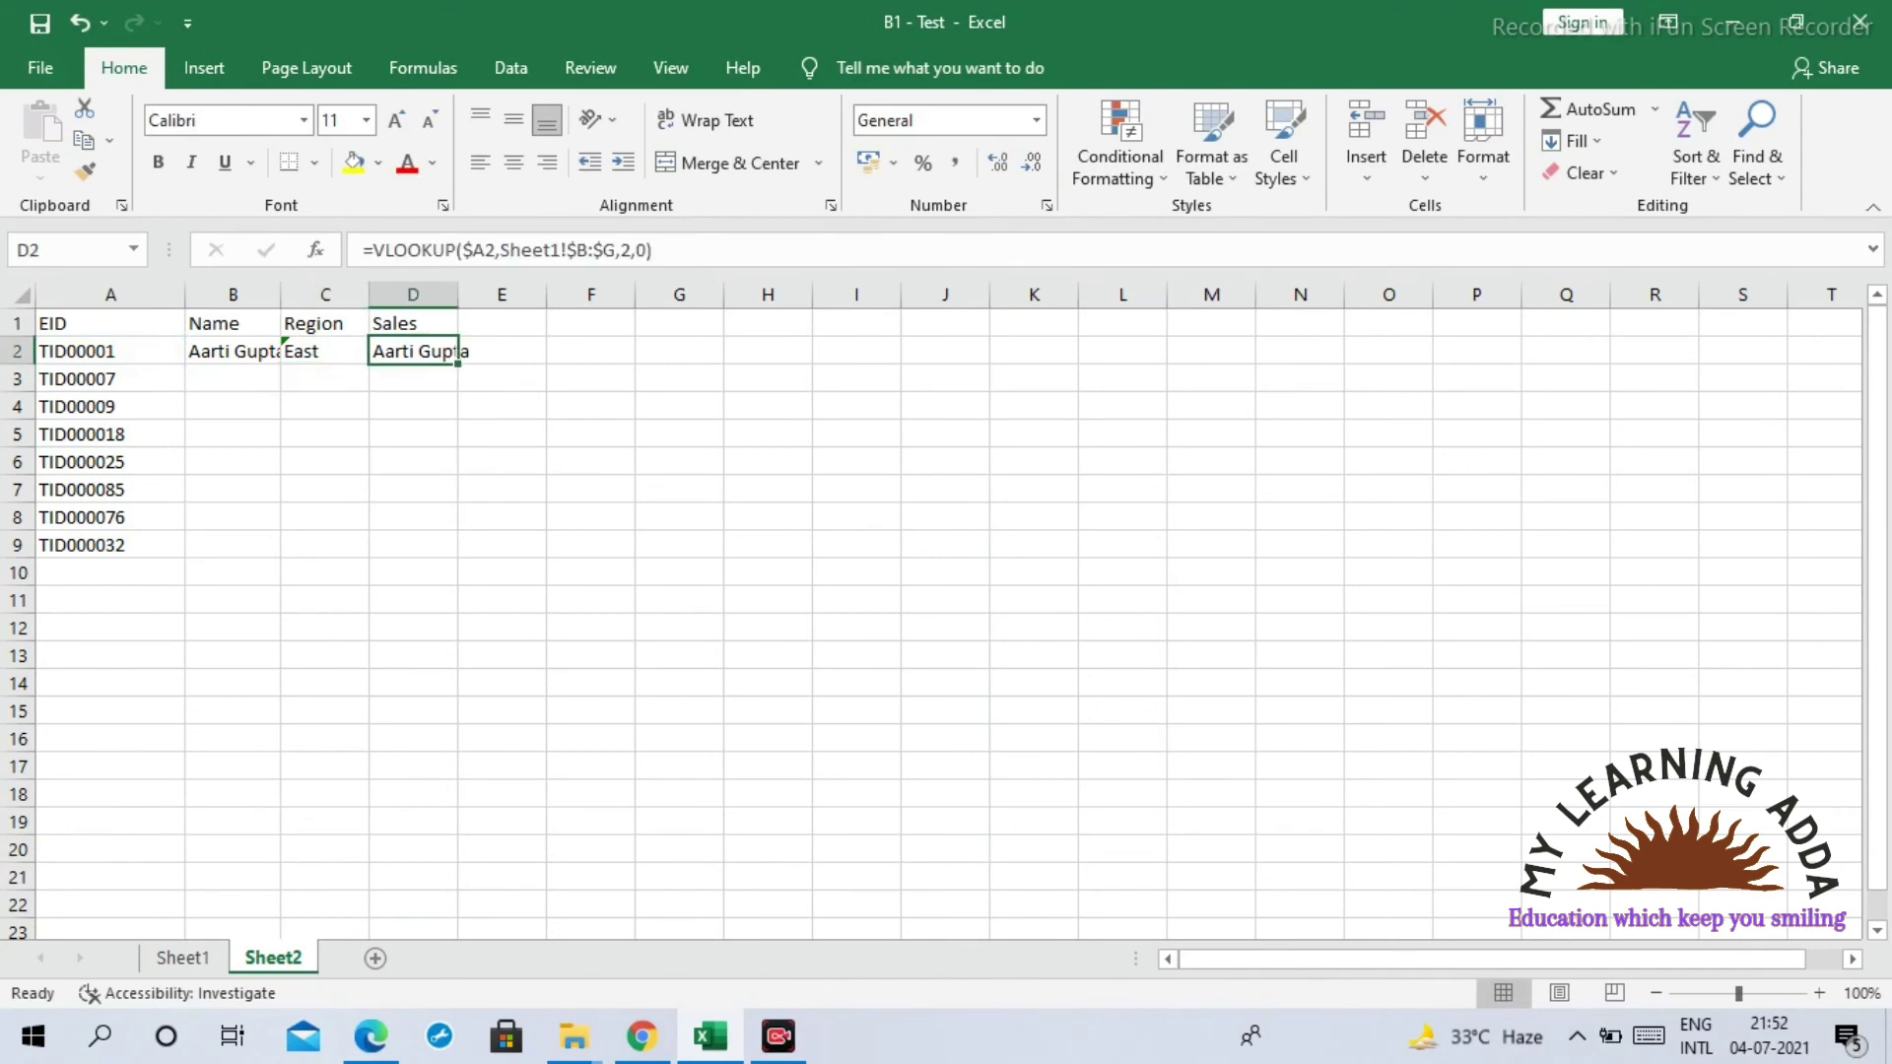
{"action": "left_click", "coordinate": [621, 249]}
{"action": "key", "text": "Delete"}
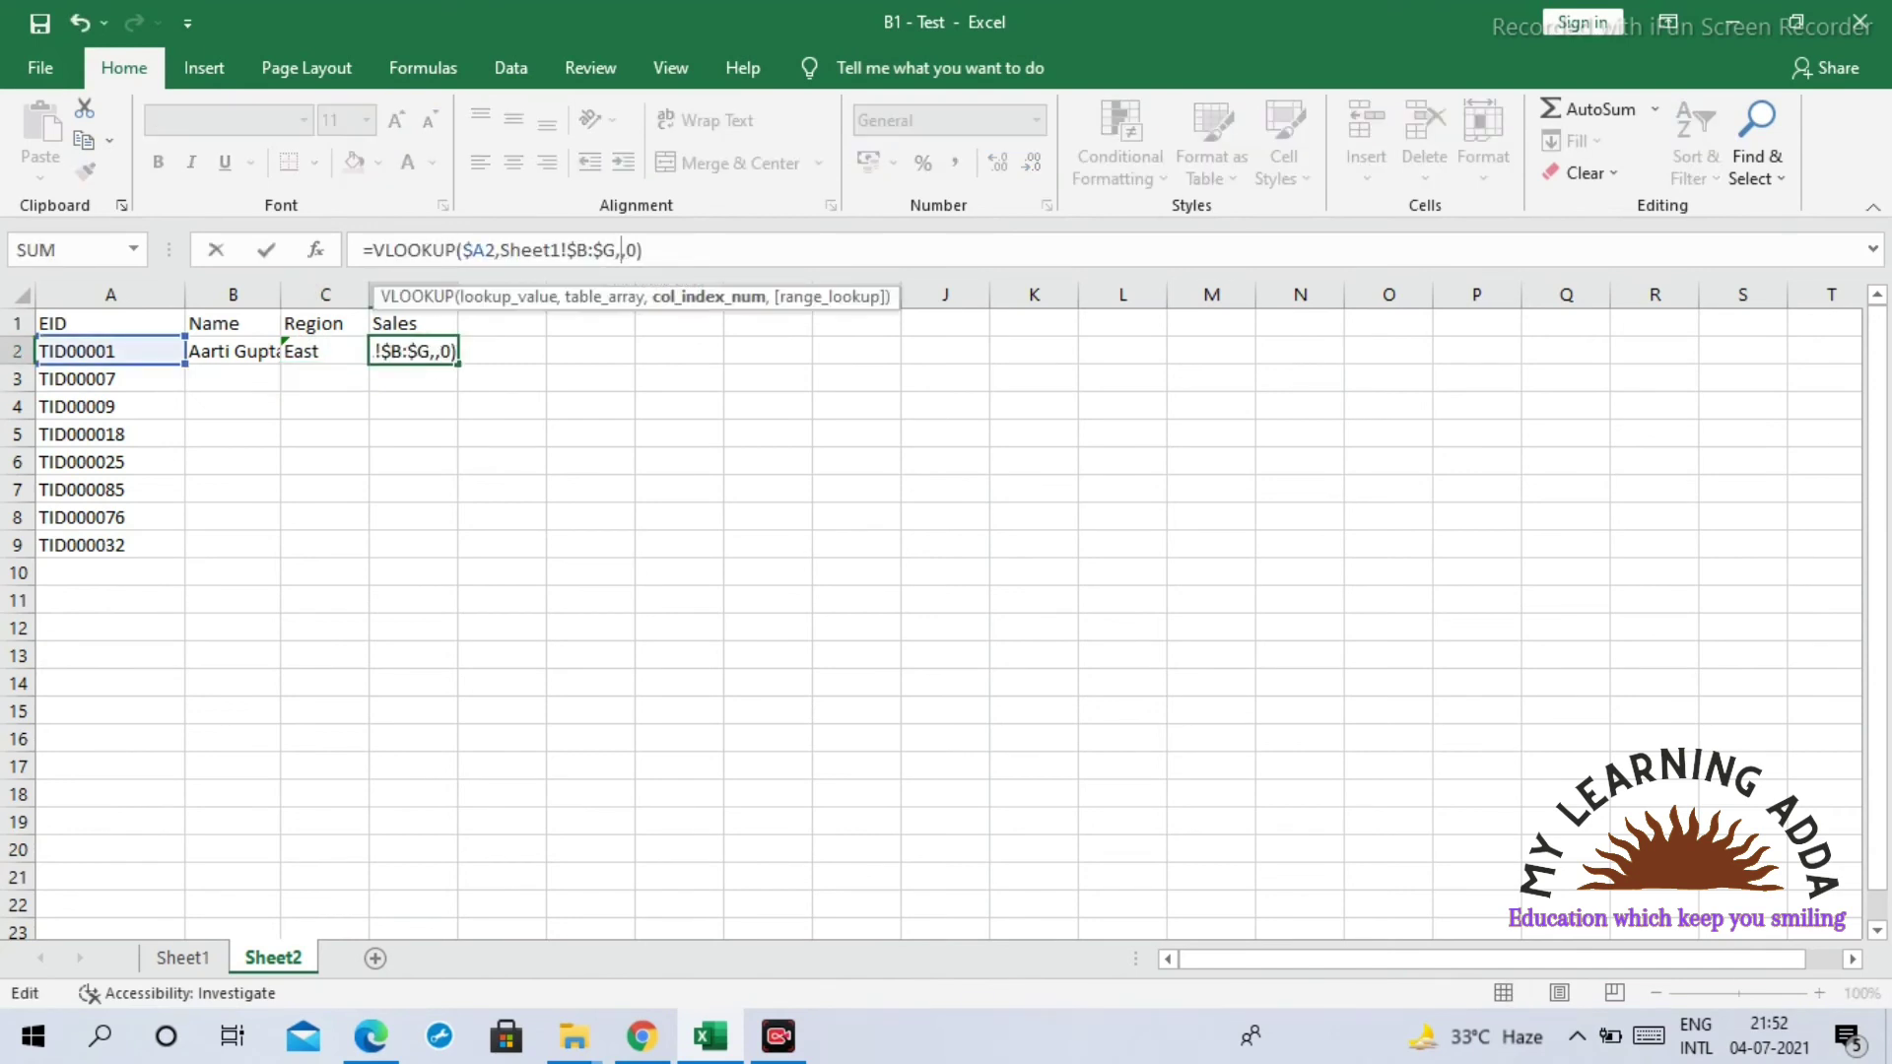
{"action": "type", "text": "4"}
{"action": "key", "text": "Return"}
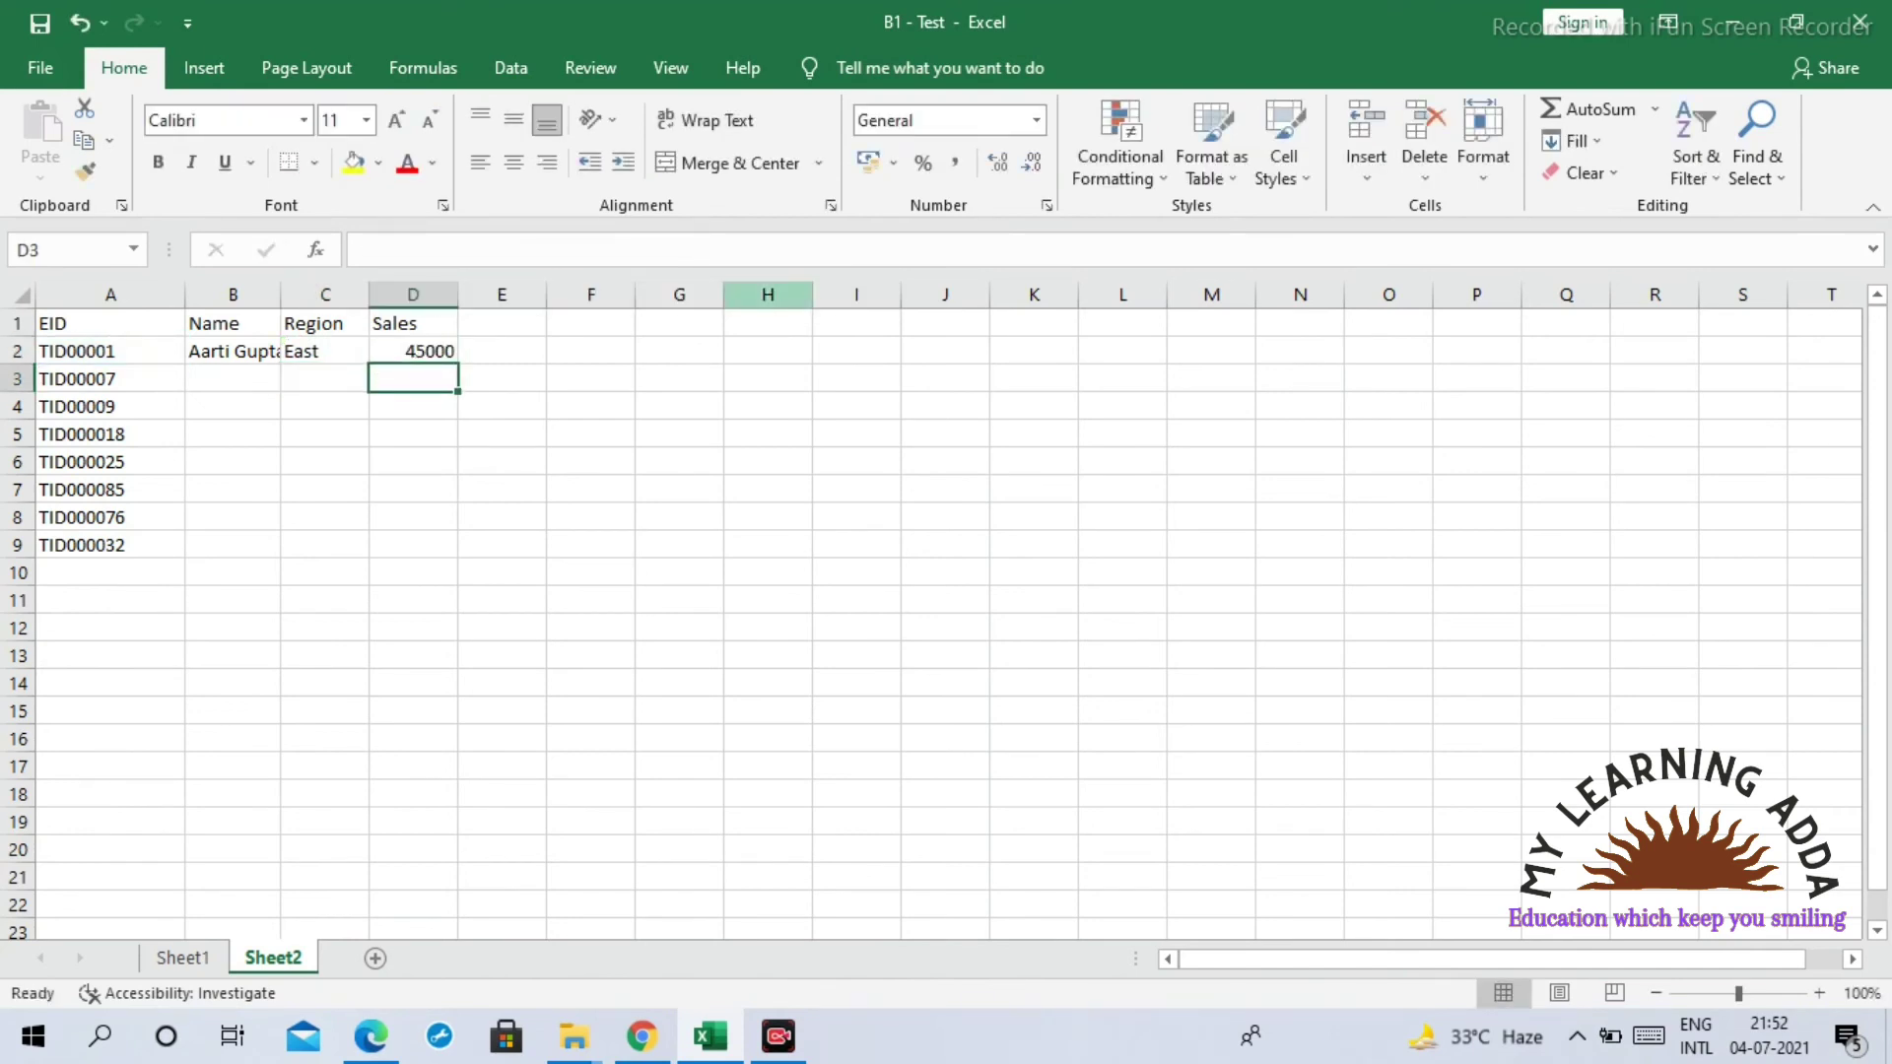
Step: Copy the Name, Region and Sales formulas from B2:D2 into B3:D9 for the remaining EIDs
{"action": "key", "text": "Down"}
{"action": "key", "text": "Down"}
{"action": "left_click_drag", "start_coordinate": [233, 352], "coordinate": [413, 547]}
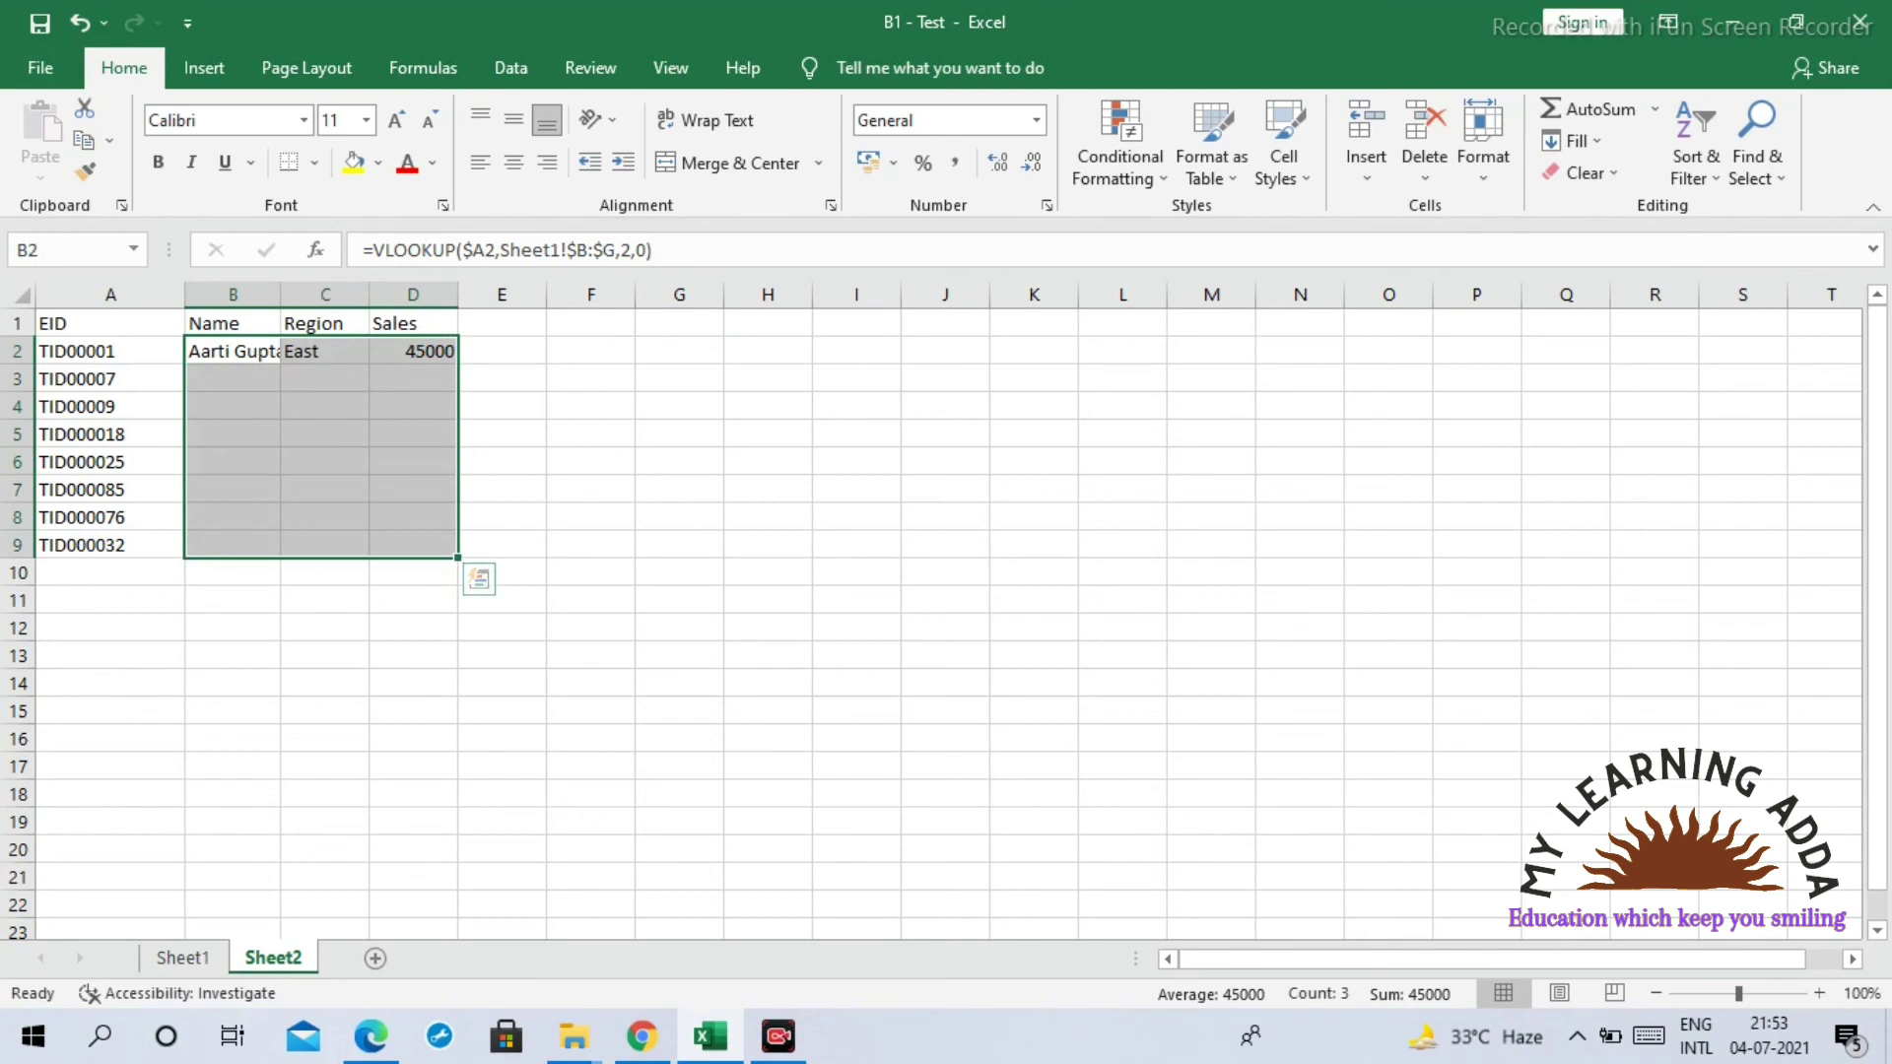
{"action": "left_click", "coordinate": [233, 600]}
{"action": "left_click_drag", "start_coordinate": [232, 352], "coordinate": [414, 352]}
{"action": "left_click", "coordinate": [110, 379]}
{"action": "left_click_drag", "start_coordinate": [233, 352], "coordinate": [414, 352]}
{"action": "key", "text": "ctrl+c"}
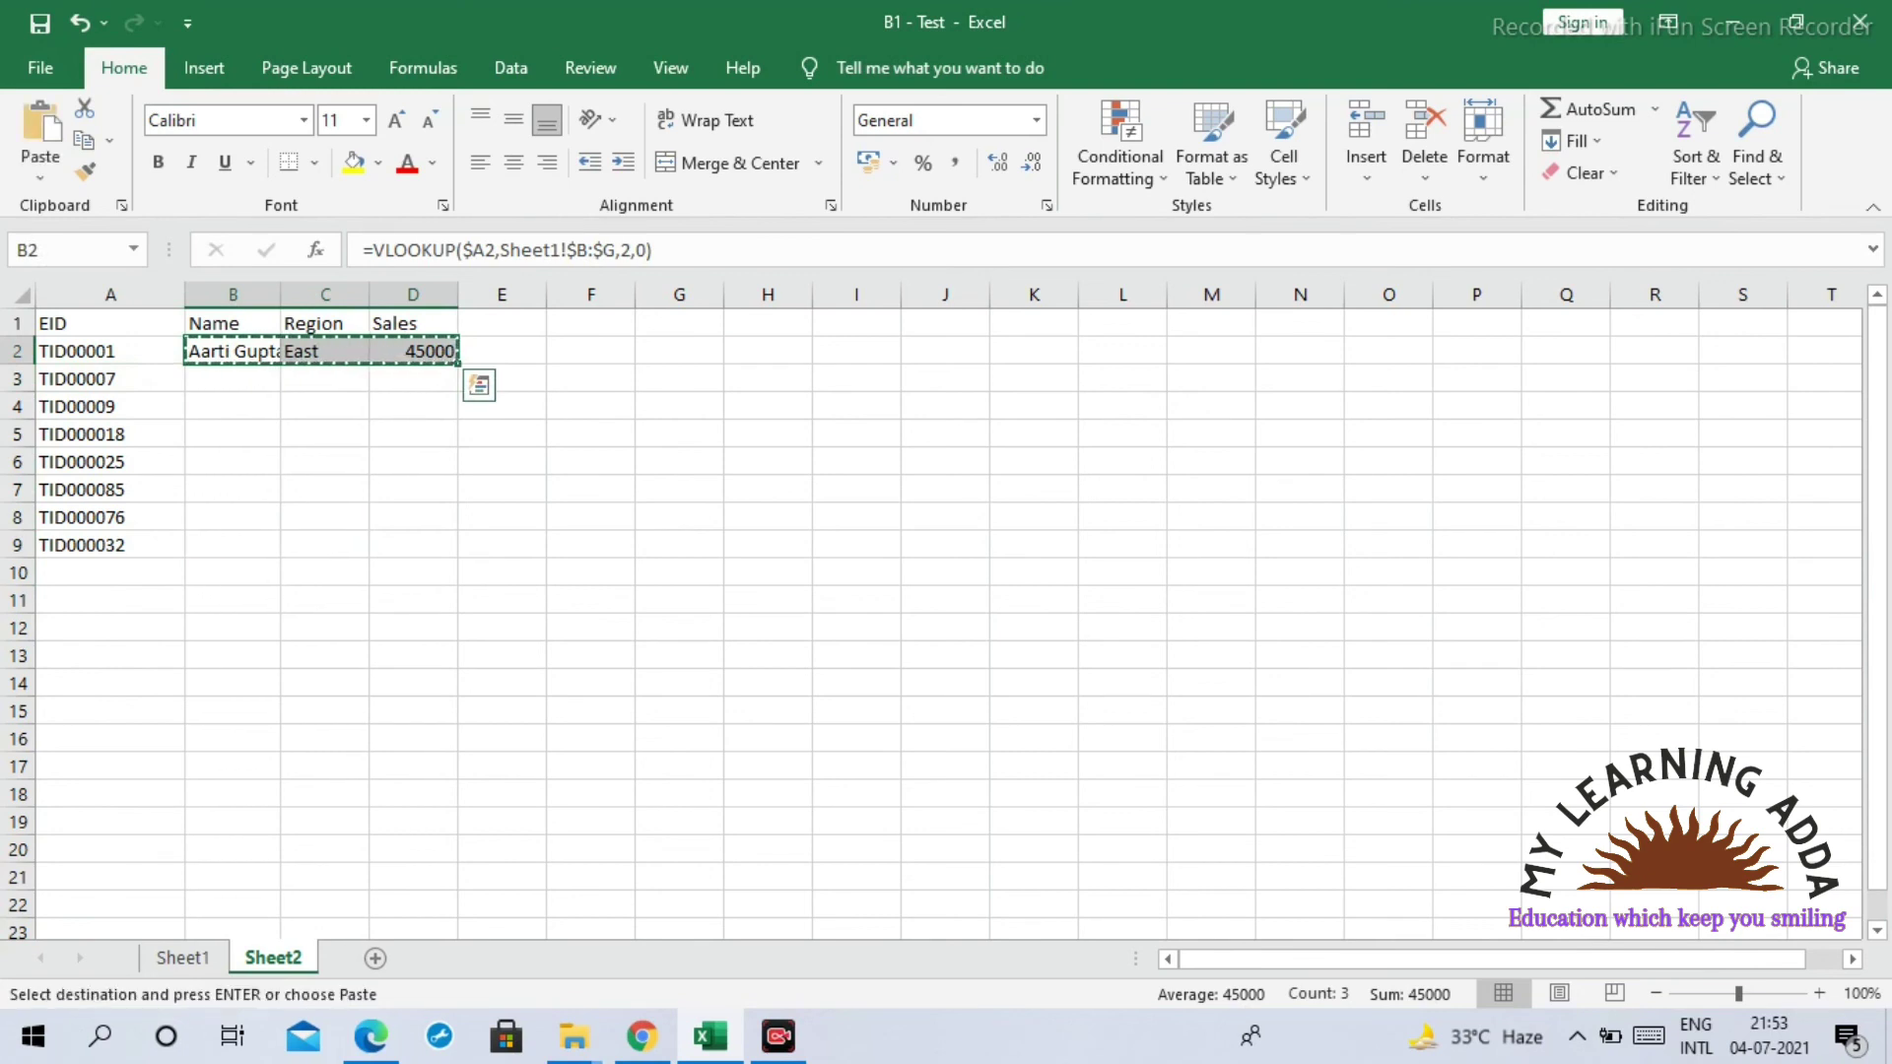
{"action": "left_click_drag", "start_coordinate": [233, 379], "coordinate": [413, 545]}
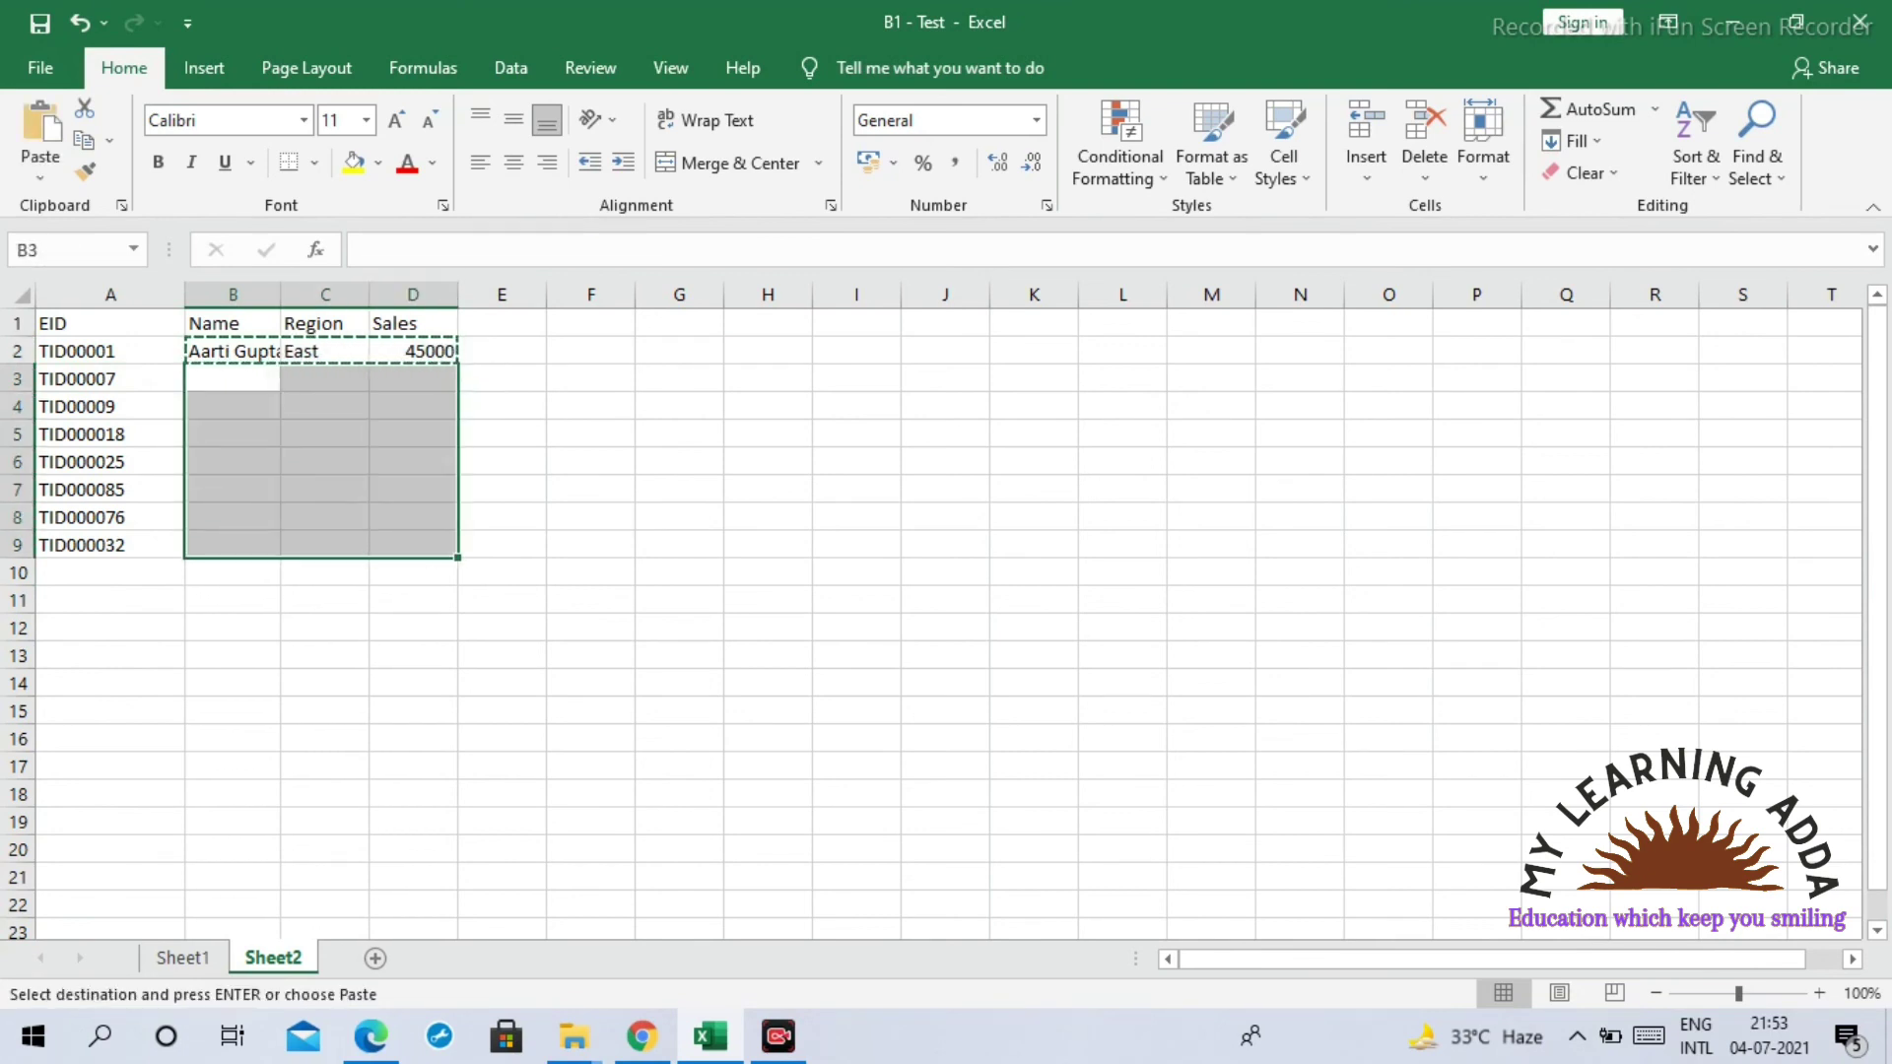
{"action": "key", "text": "ctrl+v"}
{"action": "key", "text": "ctrl"}
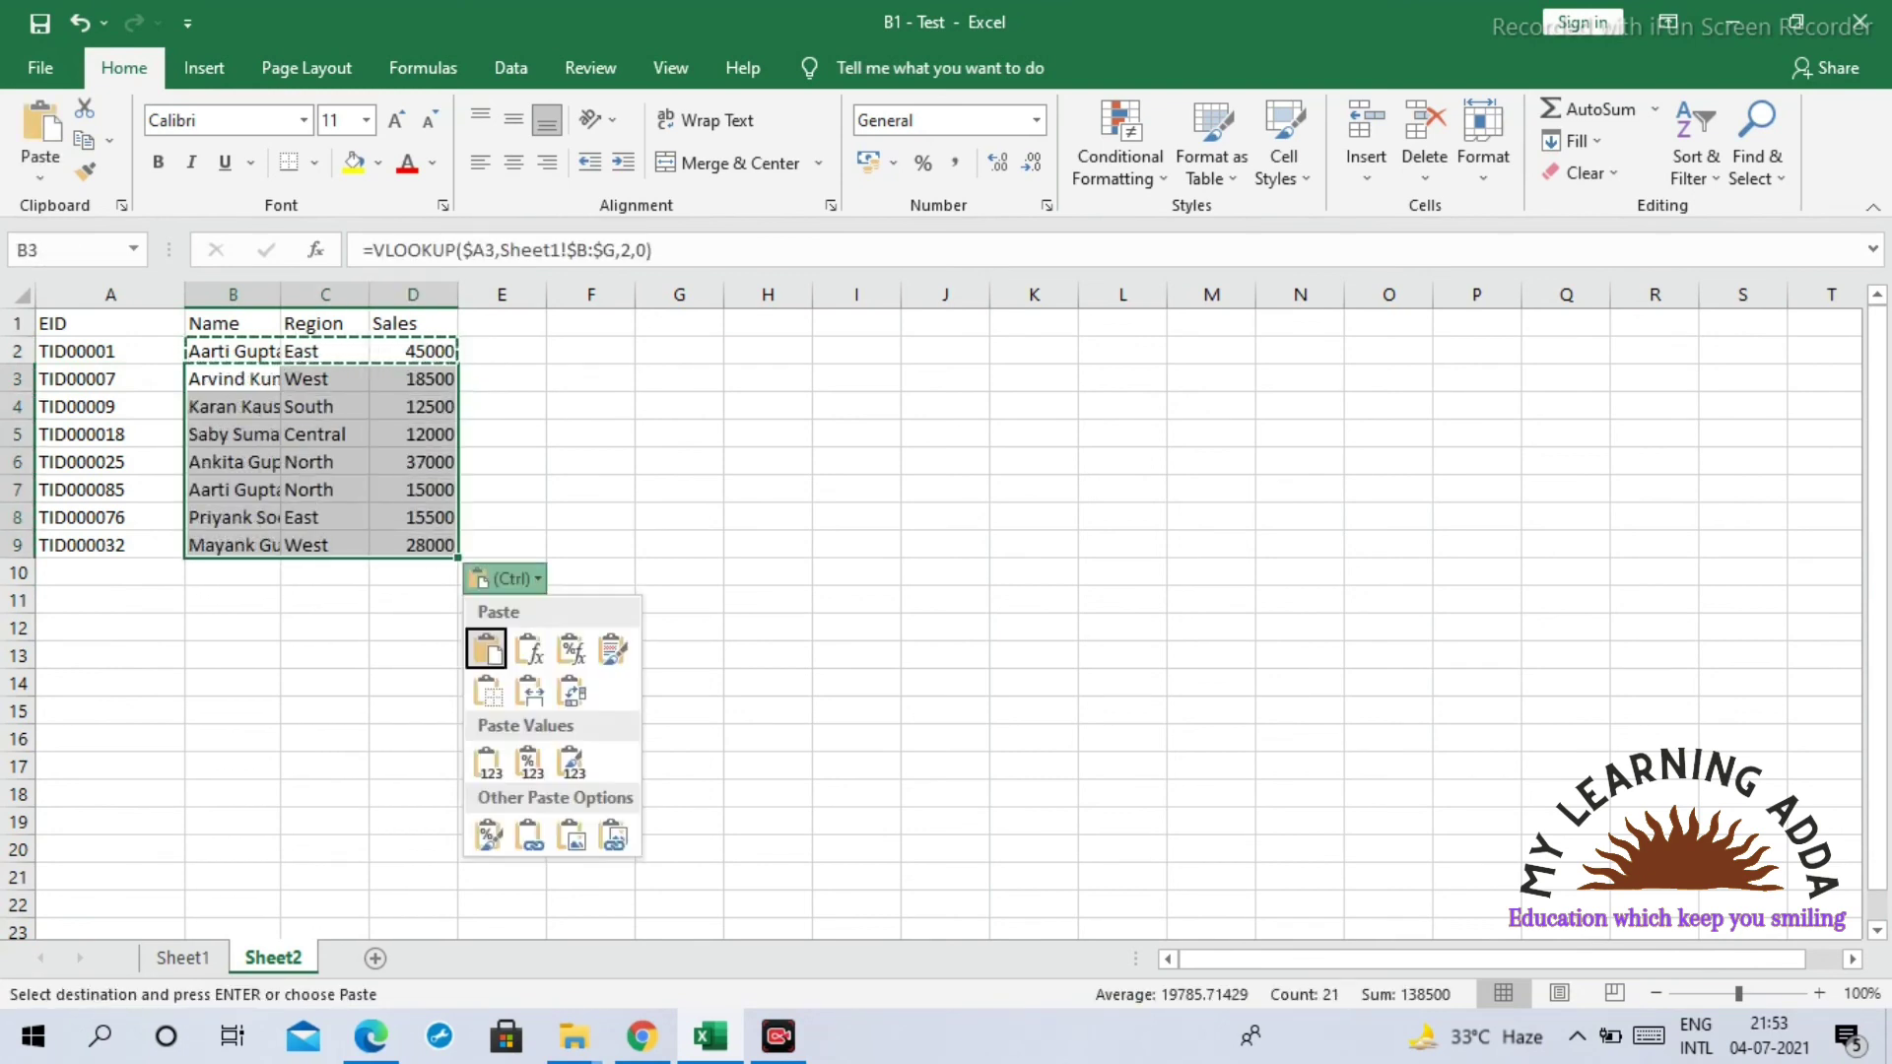
Step: Auto-fit the width of the Name column B to its contents
{"action": "left_click", "coordinate": [233, 600]}
{"action": "left_click", "coordinate": [111, 379]}
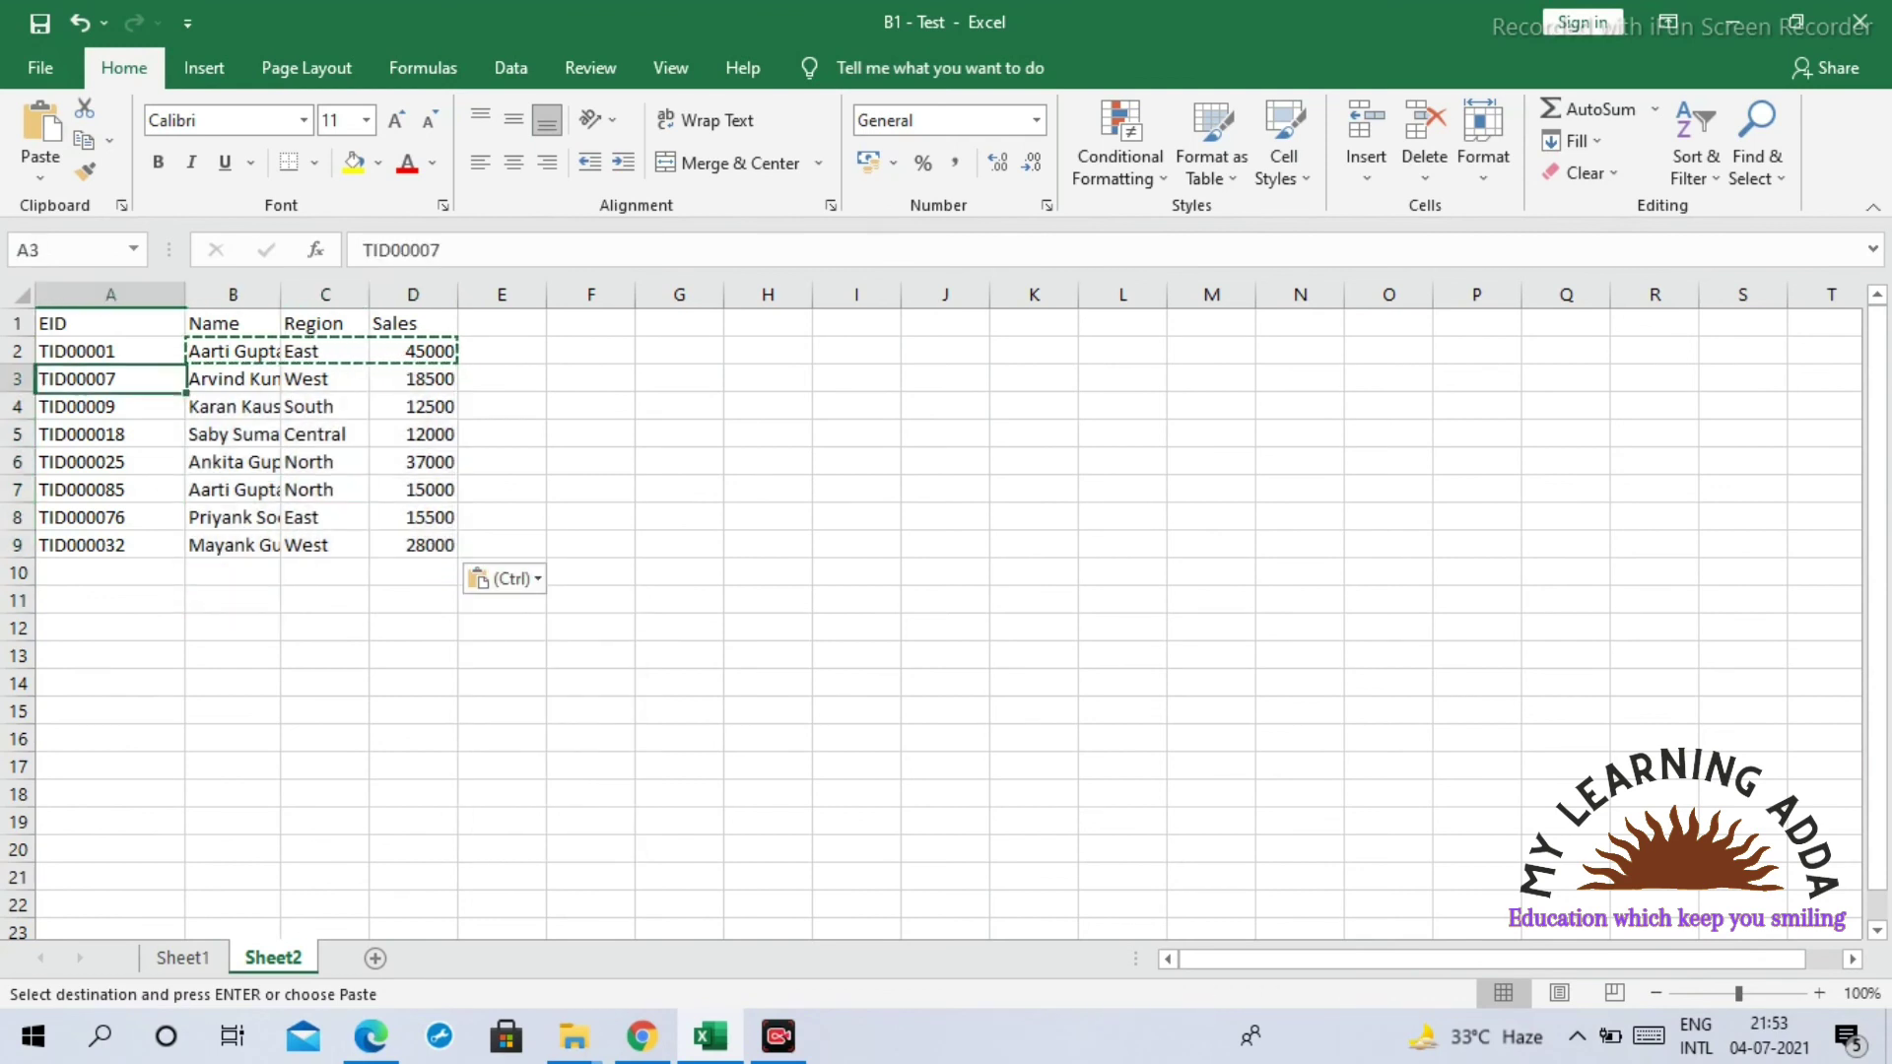
{"action": "double_click", "coordinate": [280, 295]}
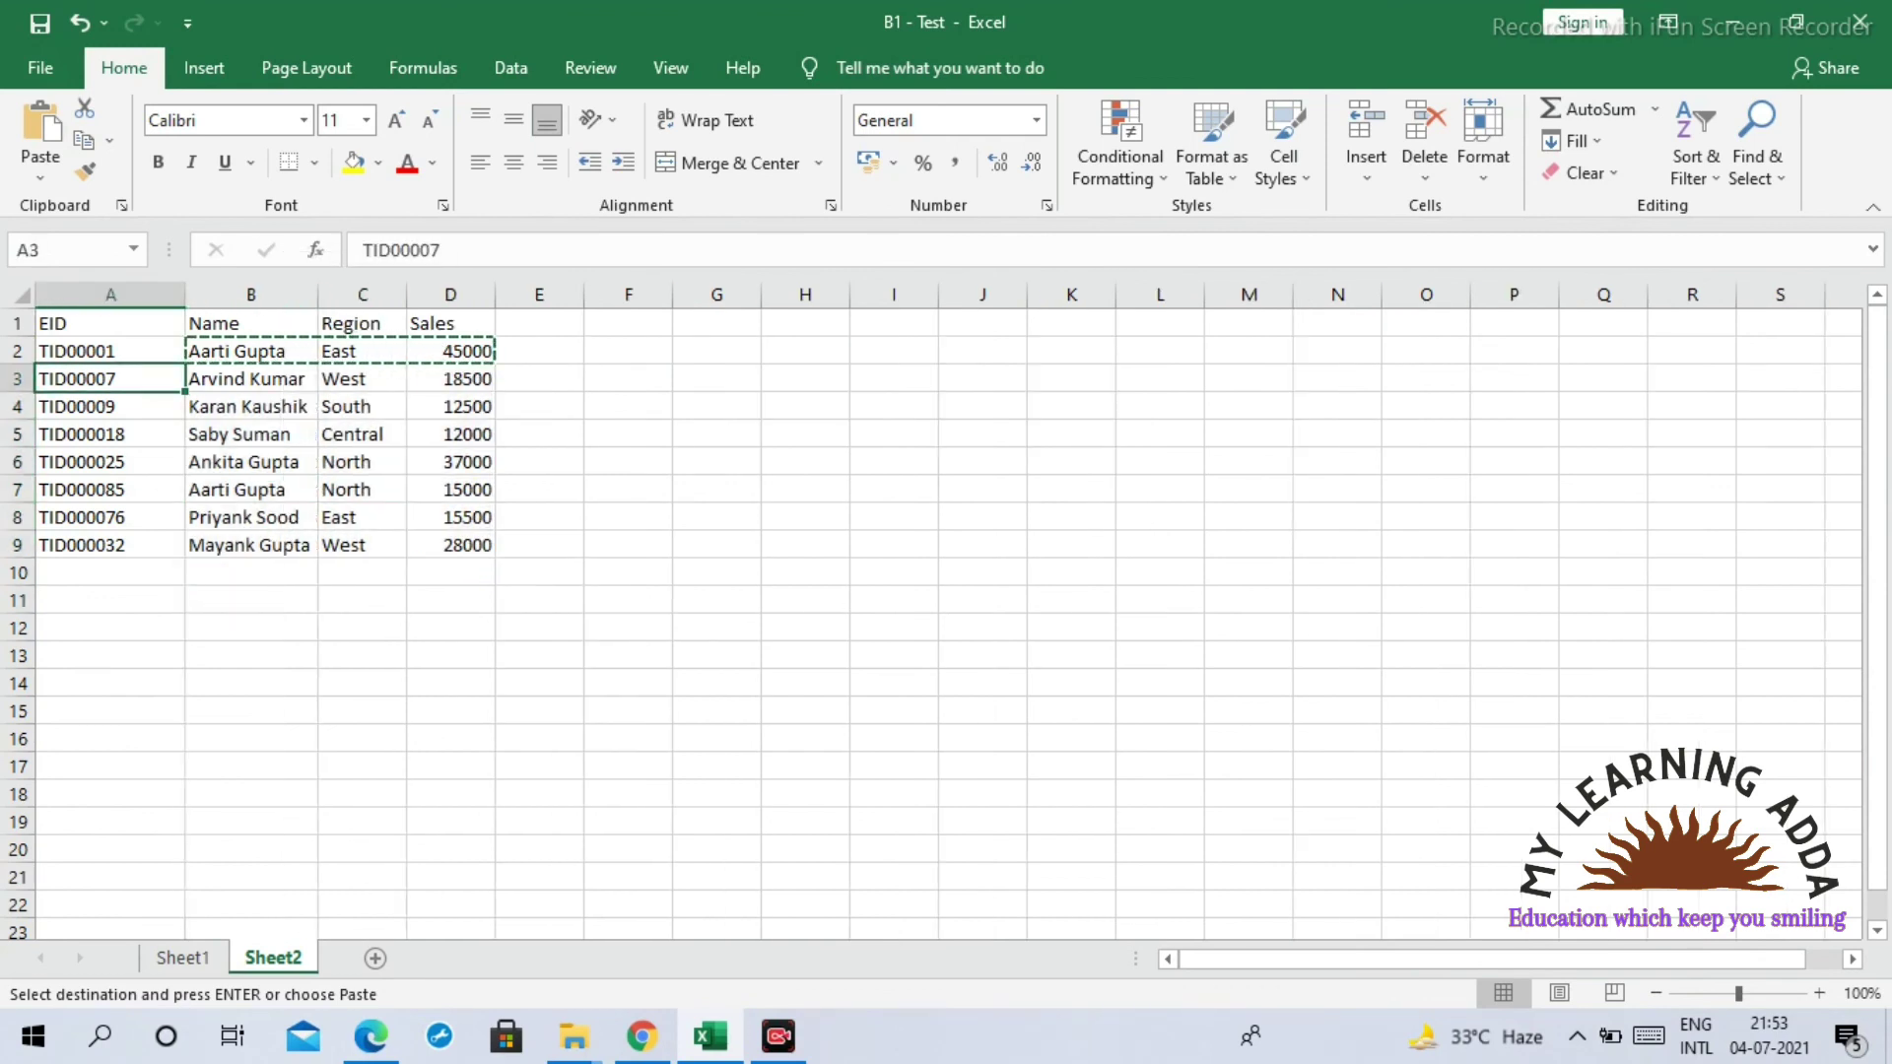
Step: Check the looked-up Name, Region and Sales for the EID in A3 of Sheet2 against its source record in Sheet1
{"action": "left_click", "coordinate": [250, 379]}
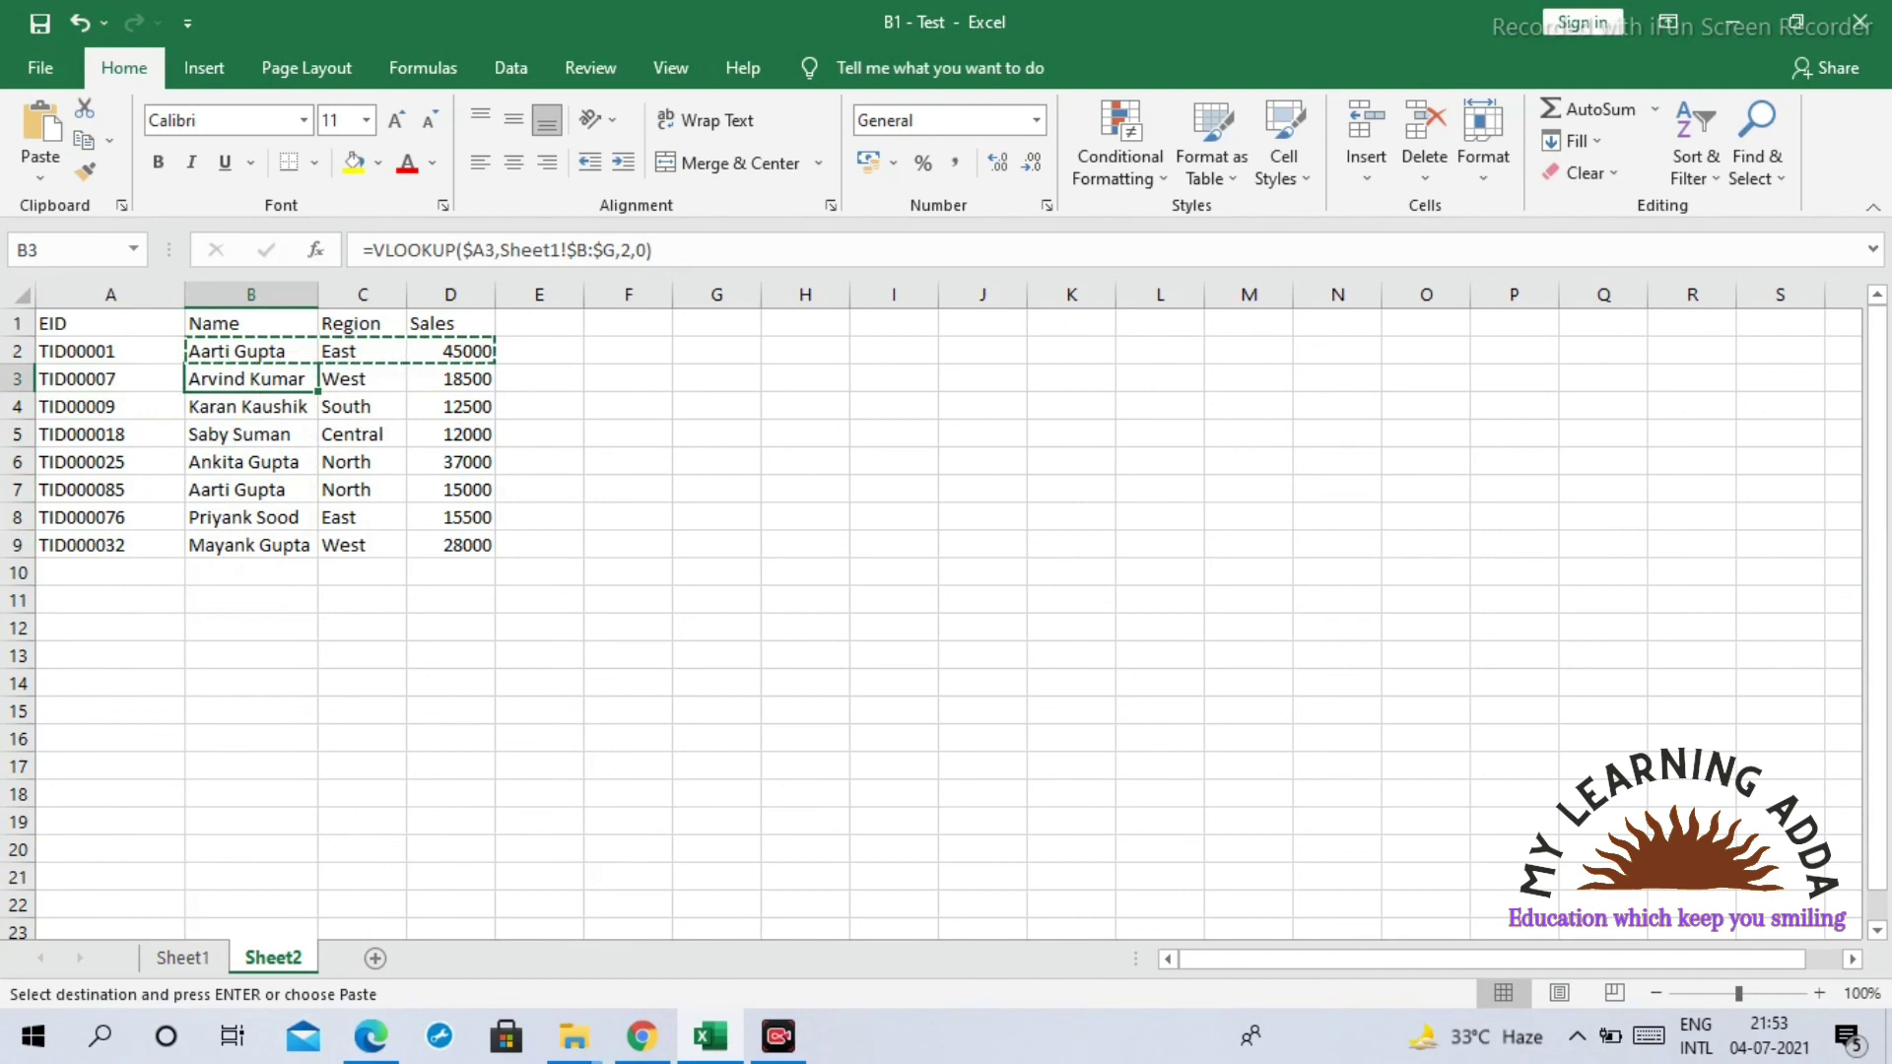
{"action": "left_click", "coordinate": [110, 379]}
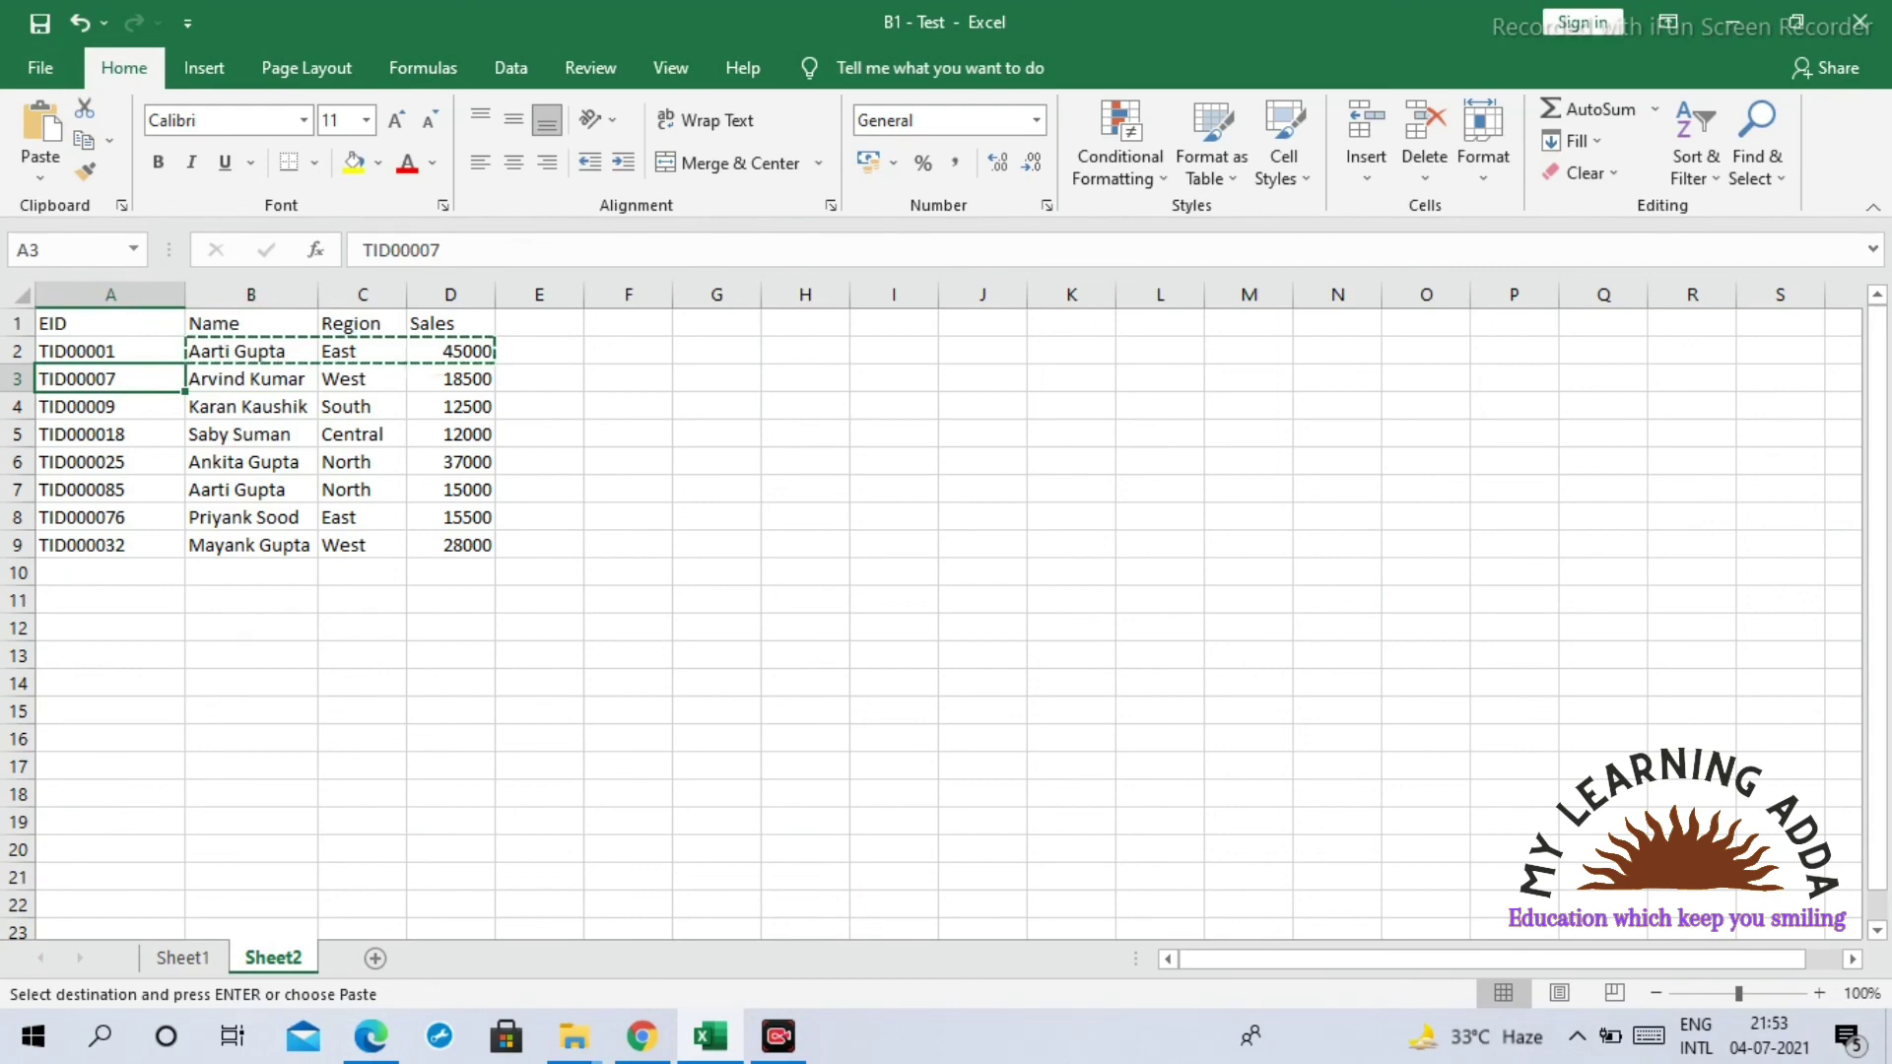
{"action": "left_click", "coordinate": [182, 958]}
{"action": "left_click", "coordinate": [128, 482]}
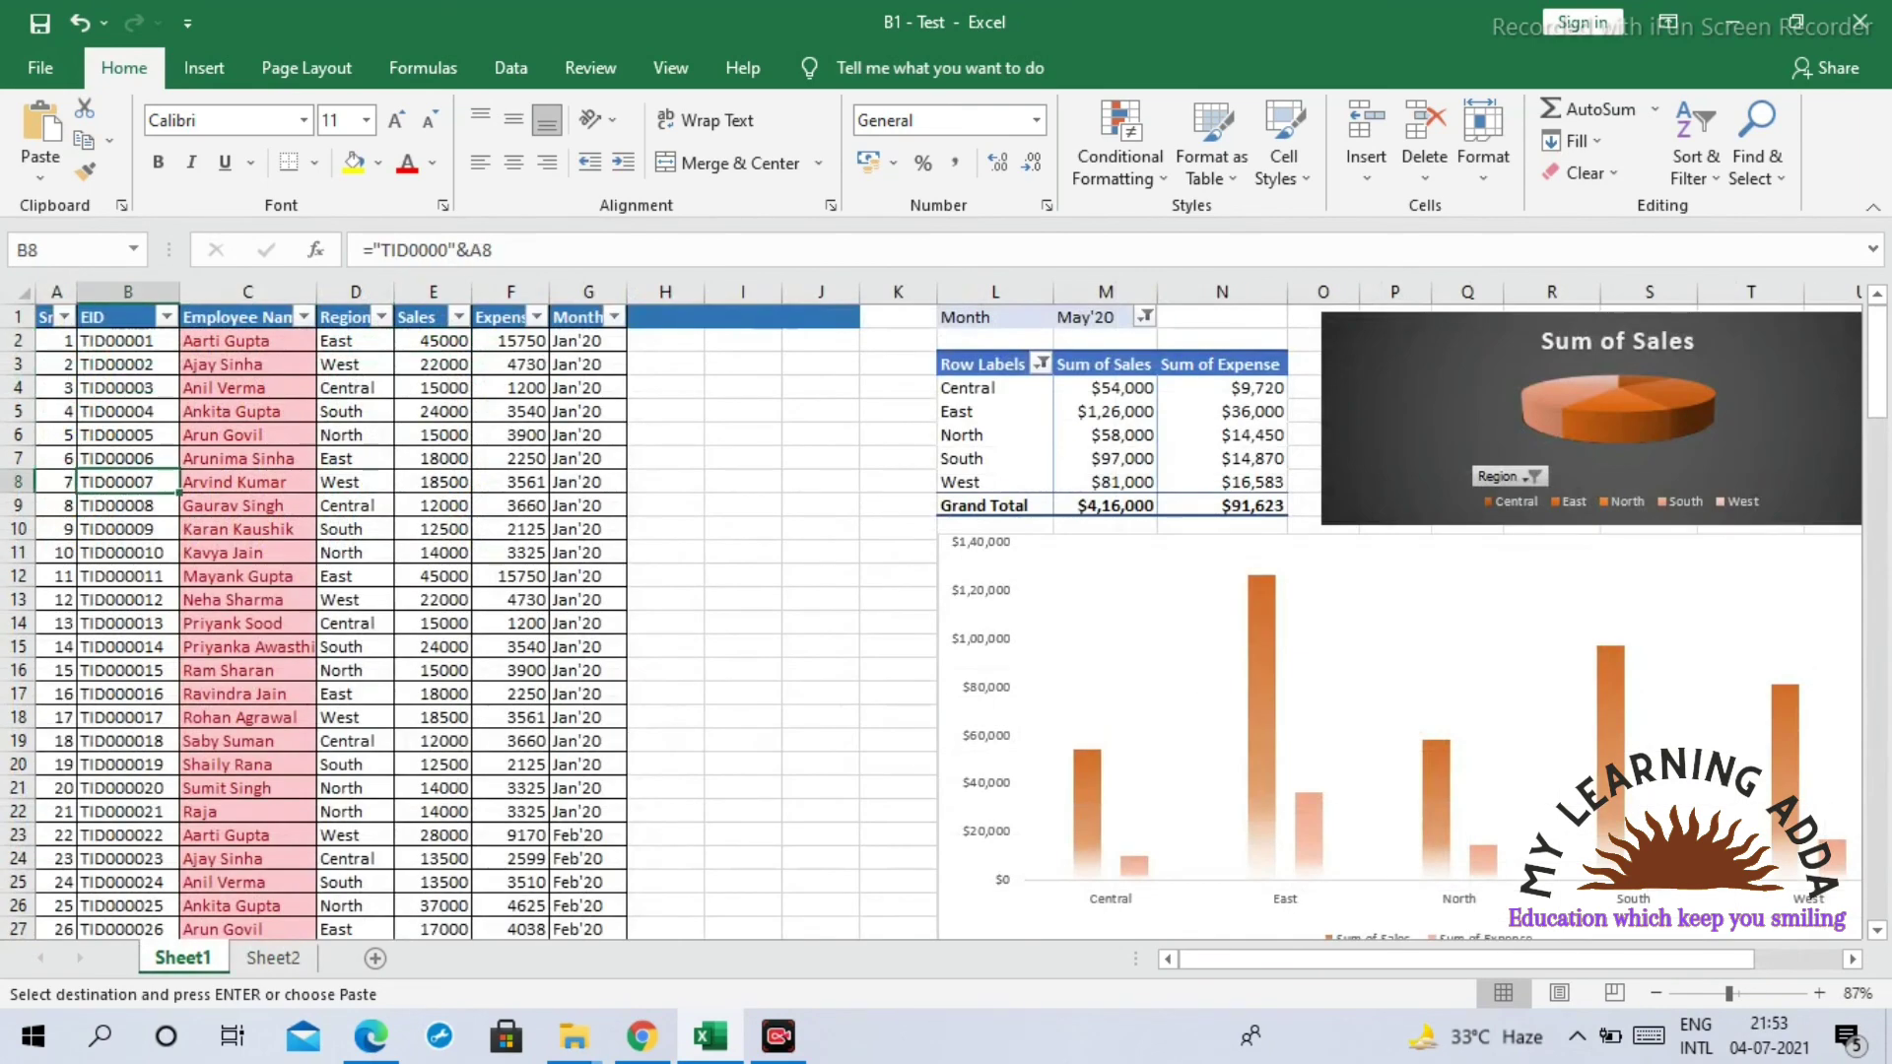
{"action": "left_click", "coordinate": [248, 482]}
{"action": "key", "text": "Right"}
{"action": "key", "text": "Right"}
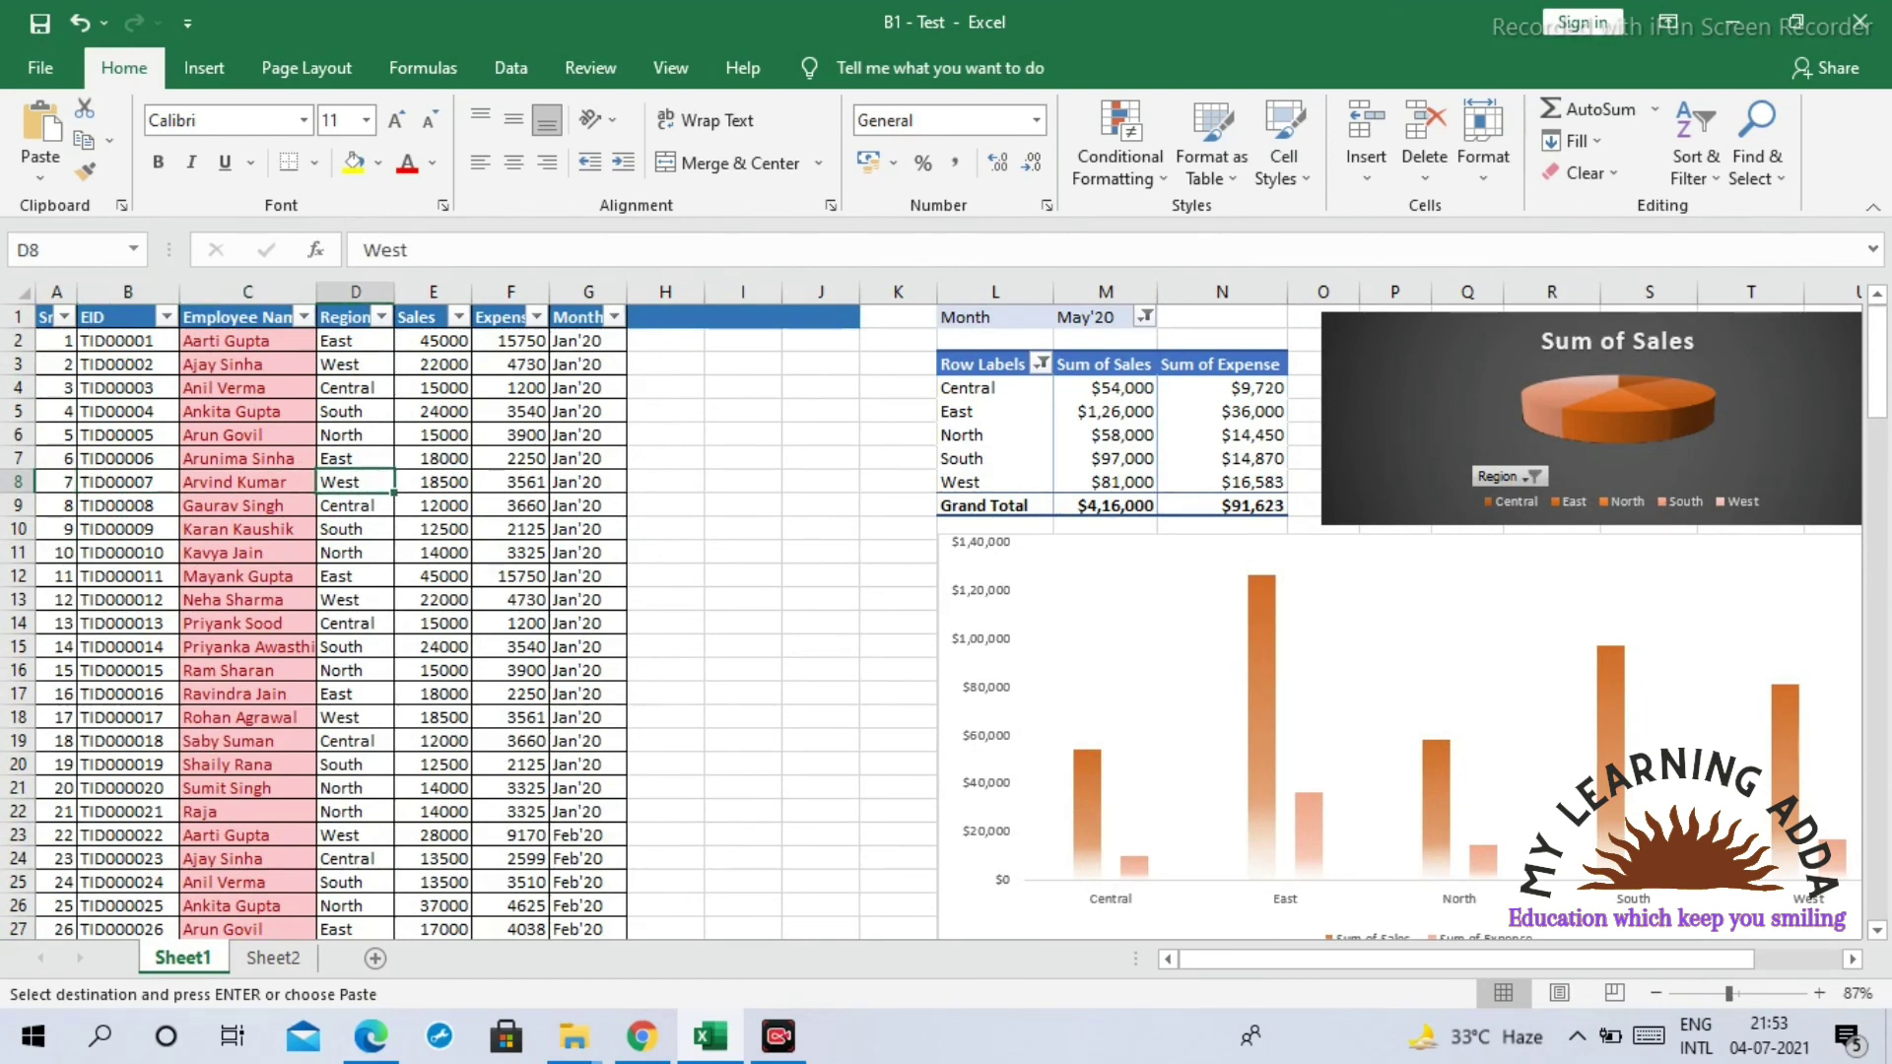
{"action": "left_click", "coordinate": [273, 957]}
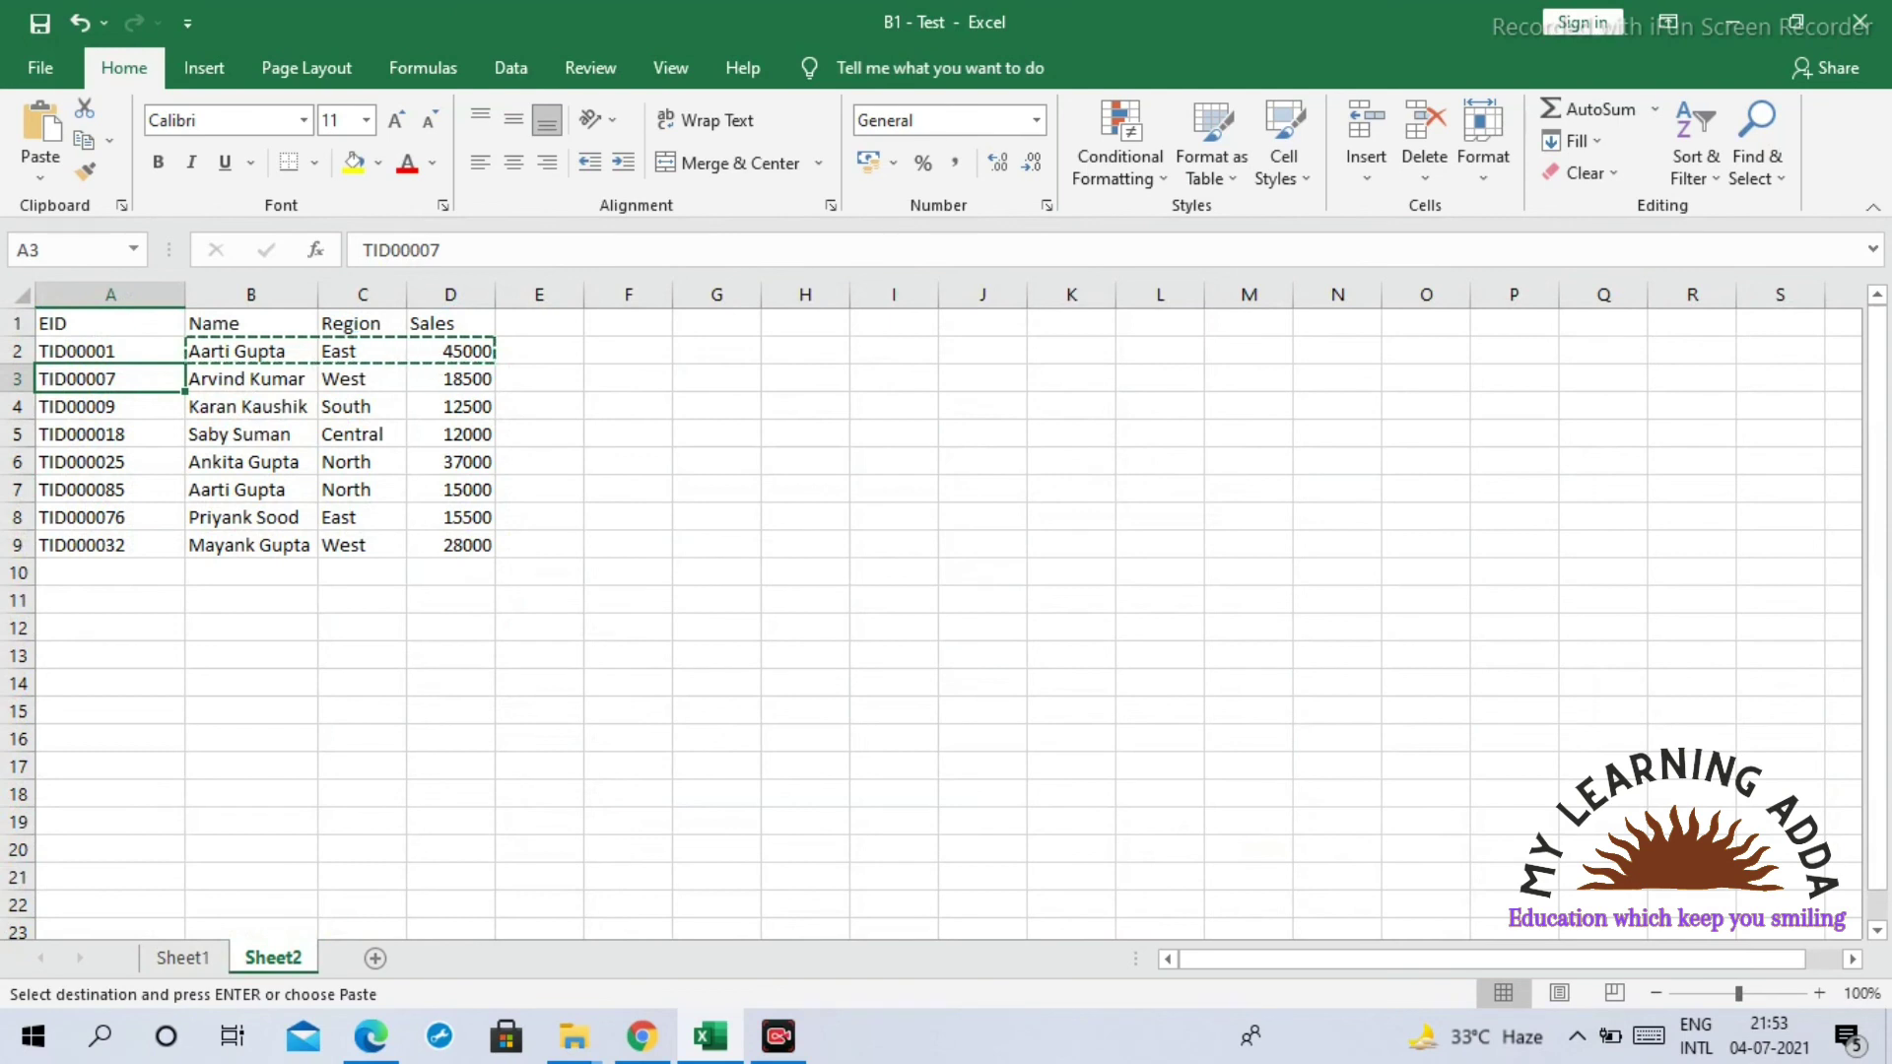
{"action": "left_click", "coordinate": [450, 379]}
{"action": "left_click", "coordinate": [629, 379]}
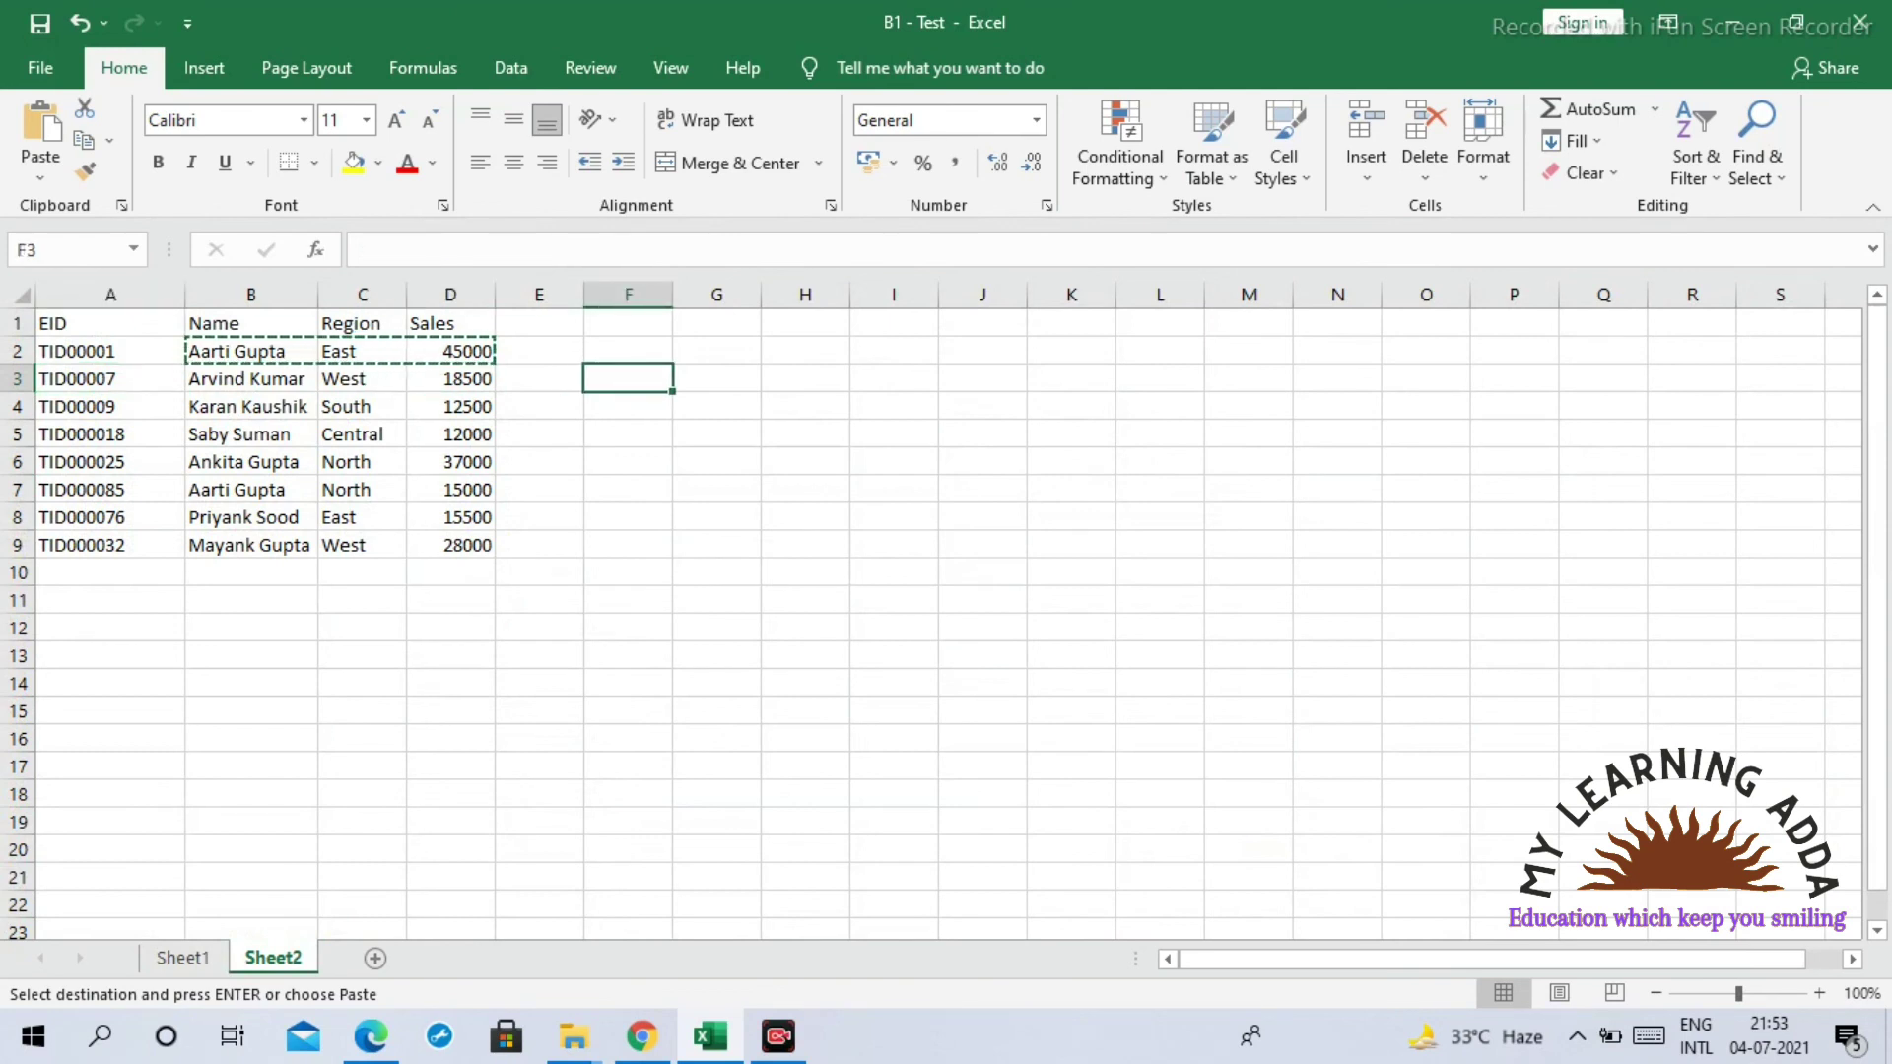
{"action": "left_click", "coordinate": [539, 434]}
{"action": "left_click", "coordinate": [539, 572]}
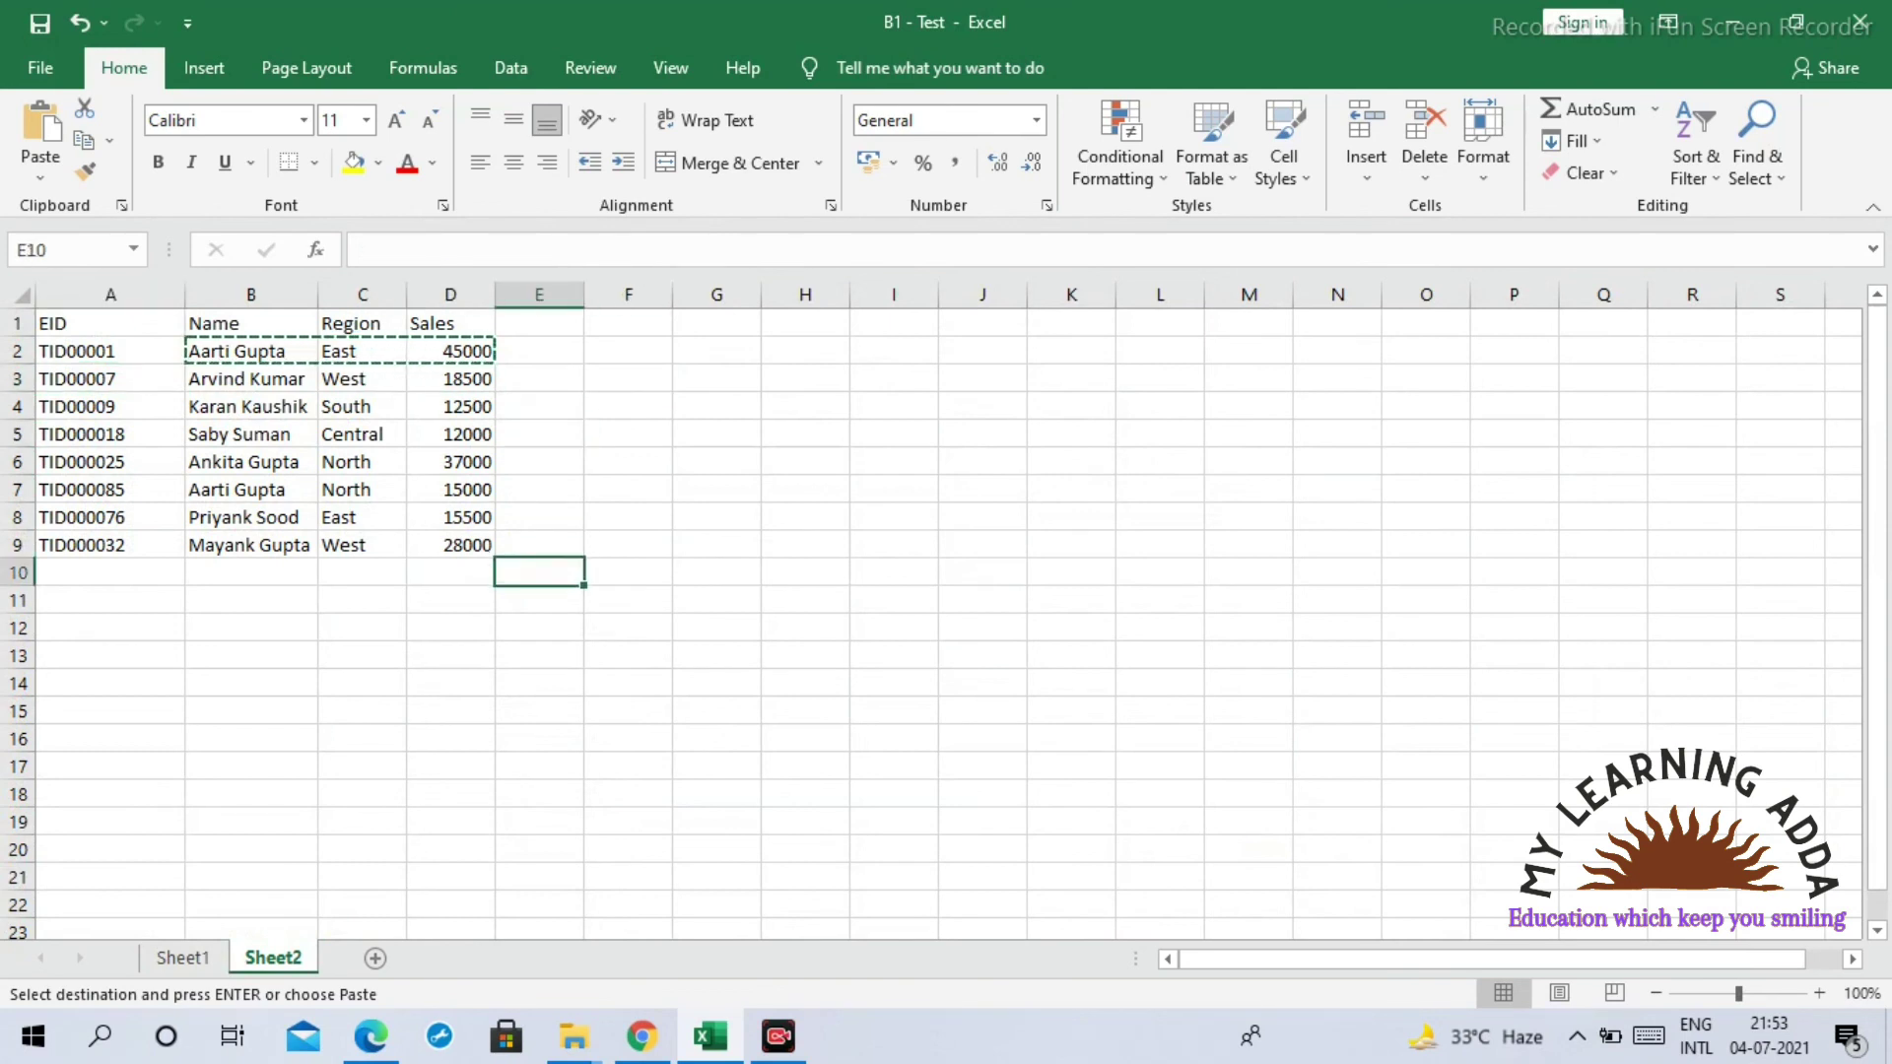